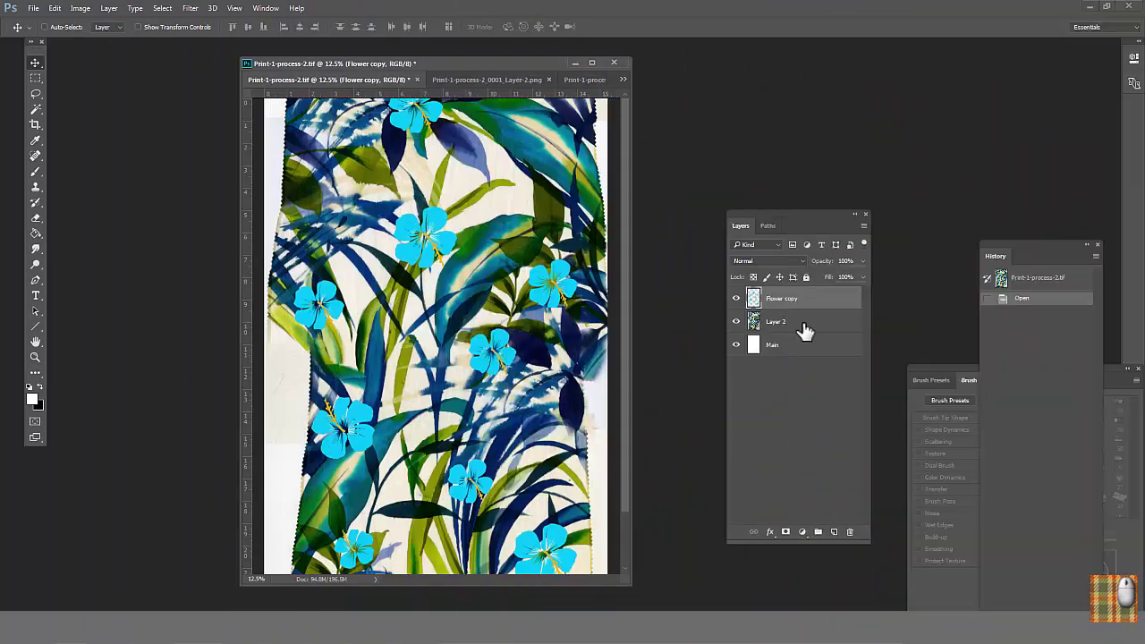
# - Flatten the image as a trial, then revert to the opening History snapshot
pyautogui.click(864, 226)
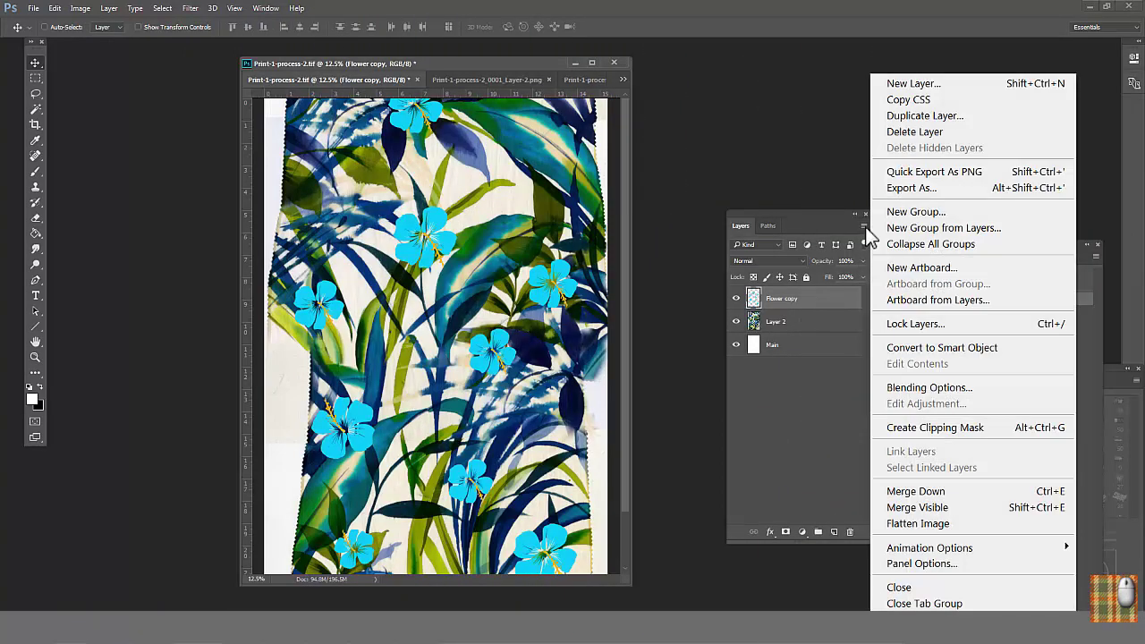
pyautogui.click(919, 523)
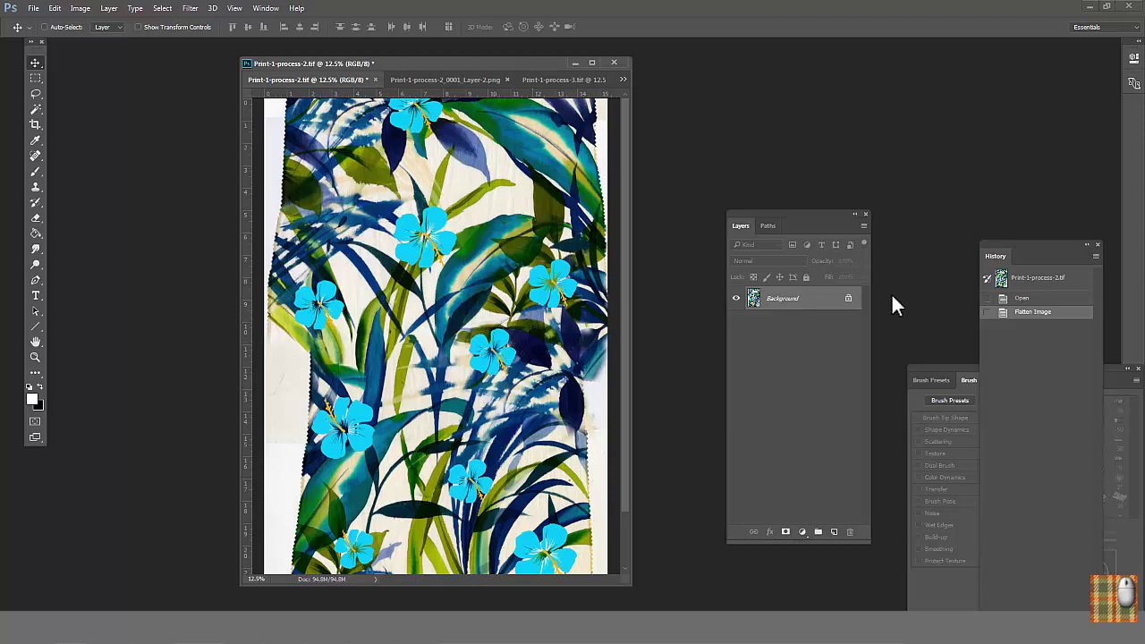
pyautogui.click(1025, 282)
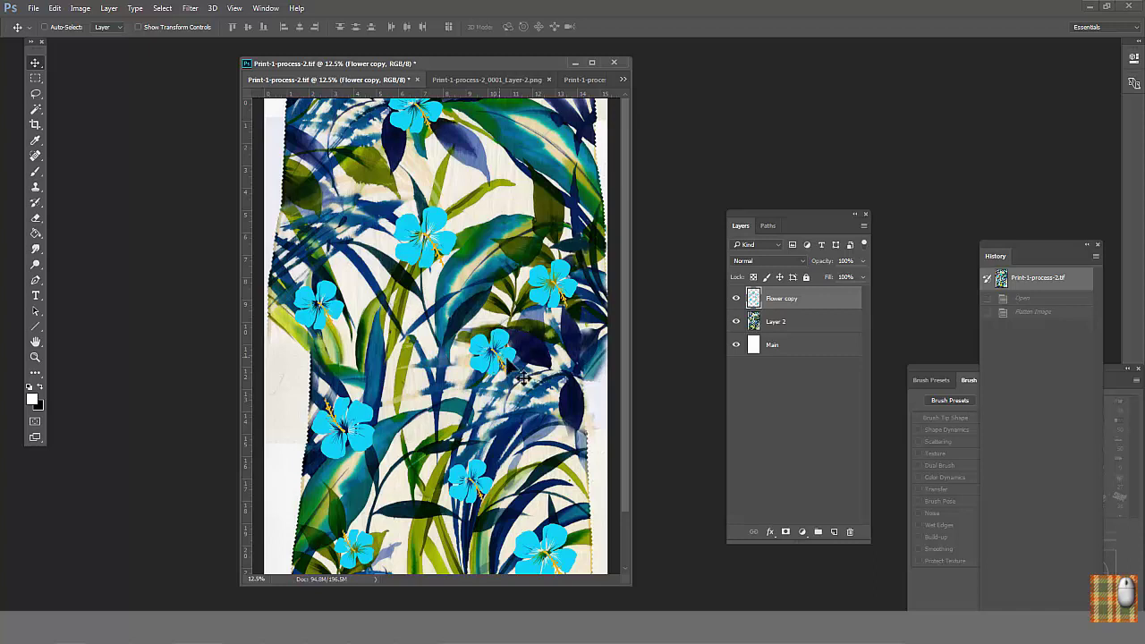
# - Select Layer 2 and toggle the Flower copy layer's visibility off and back on
pyautogui.click(800, 323)
pyautogui.click(736, 298)
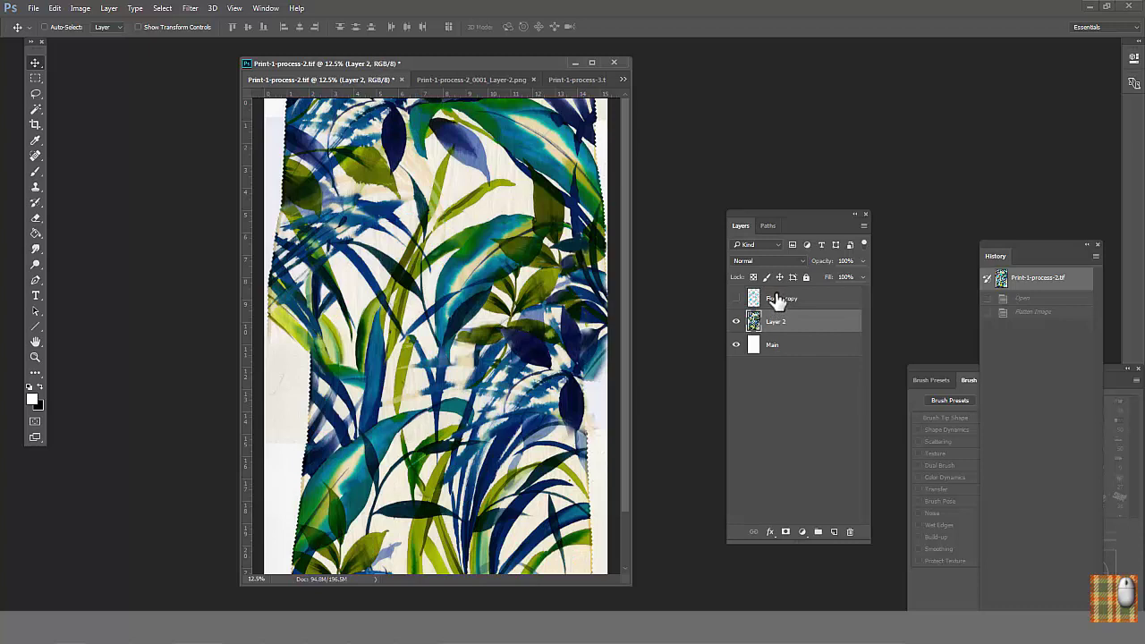
pyautogui.click(776, 300)
pyautogui.click(736, 299)
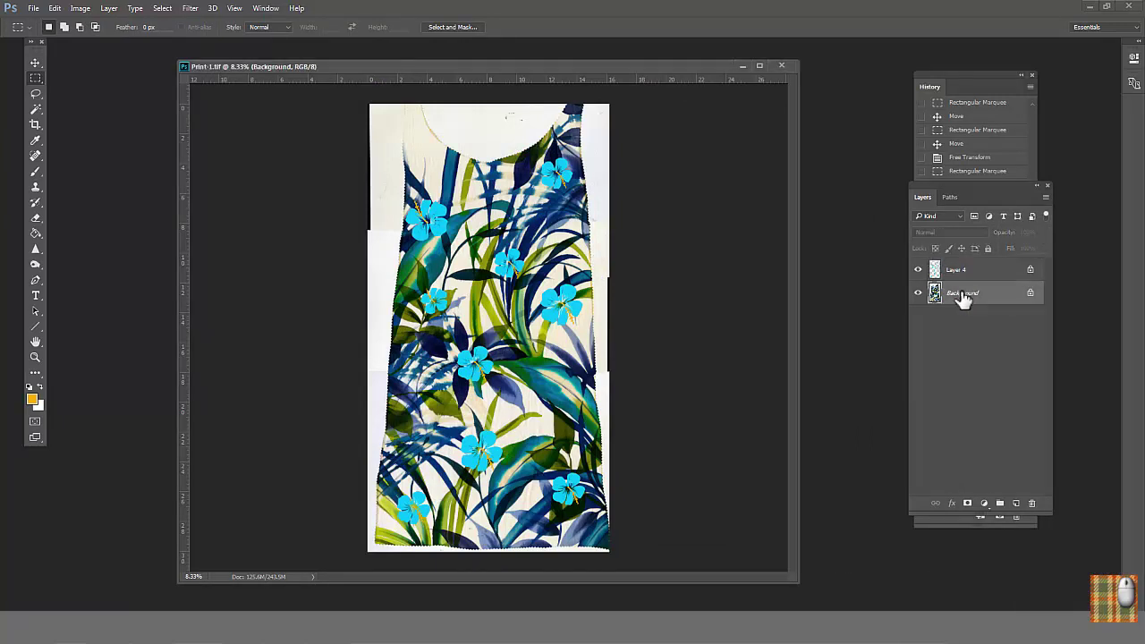
# - Convert Background into a layer named Main and rename Layer 4 to Flower
pyautogui.doubleClick(961, 295)
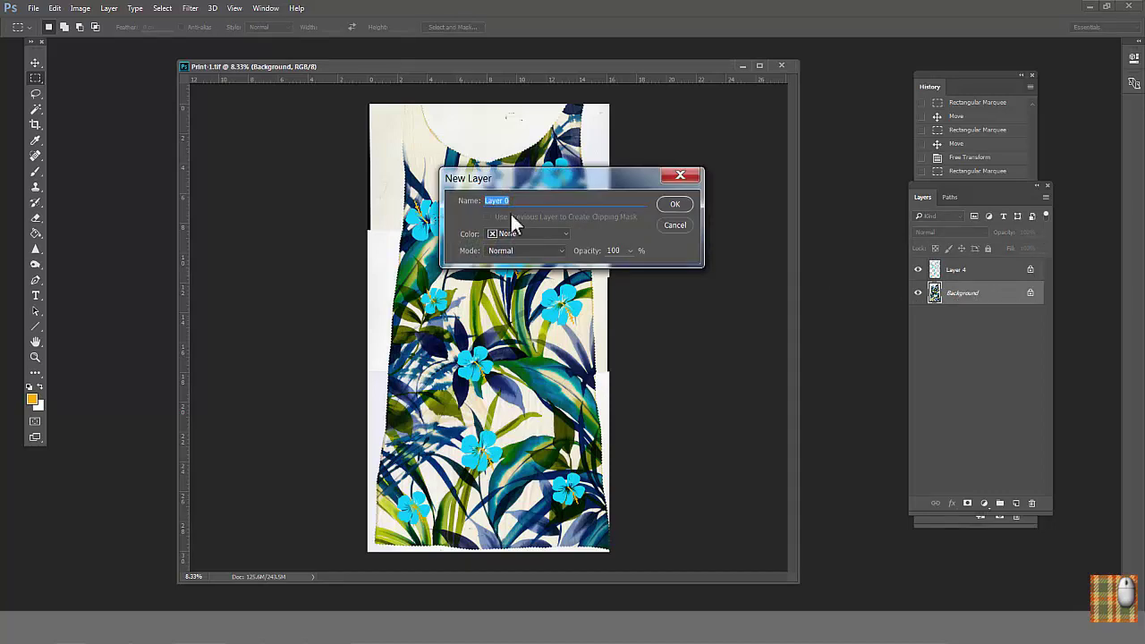
pyautogui.write('Main')
pyautogui.press('Return')
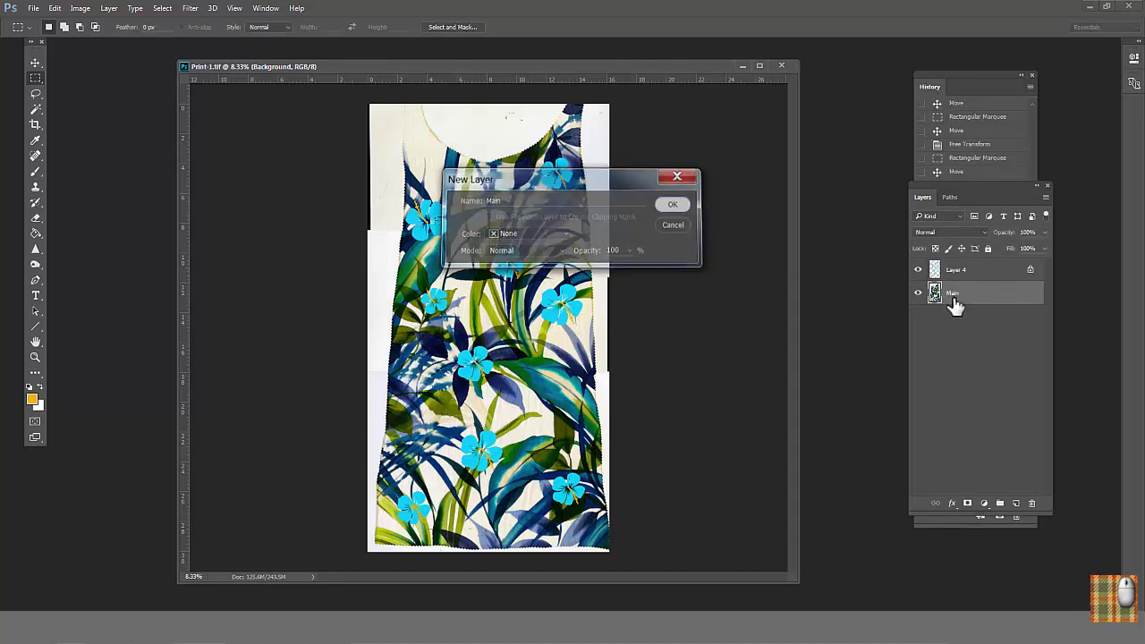
pyautogui.doubleClick(955, 270)
pyautogui.write('Flower')
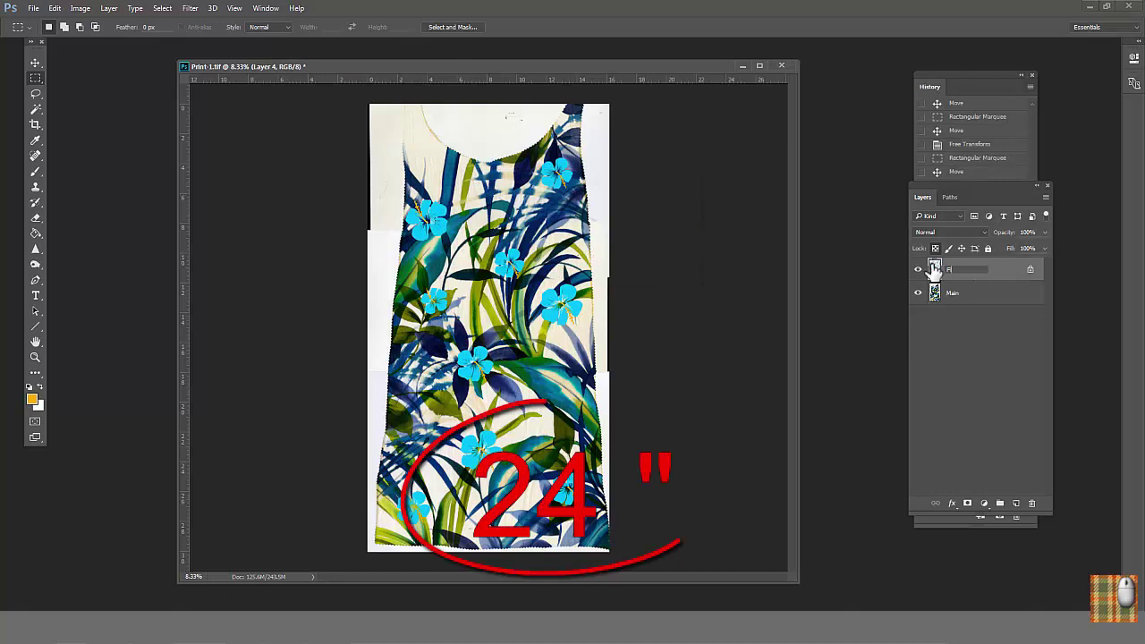
pyautogui.click(956, 292)
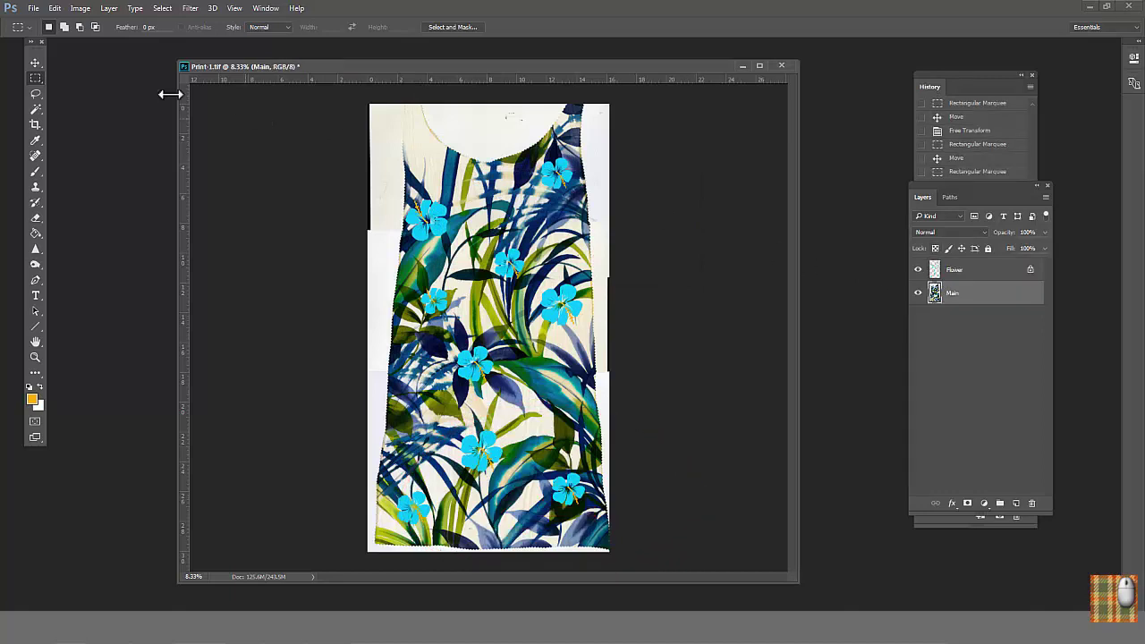
# - Select all and crop the image to the canvas, nudge the leaf print, and hide Flower
pyautogui.click(162, 8)
pyautogui.click(171, 24)
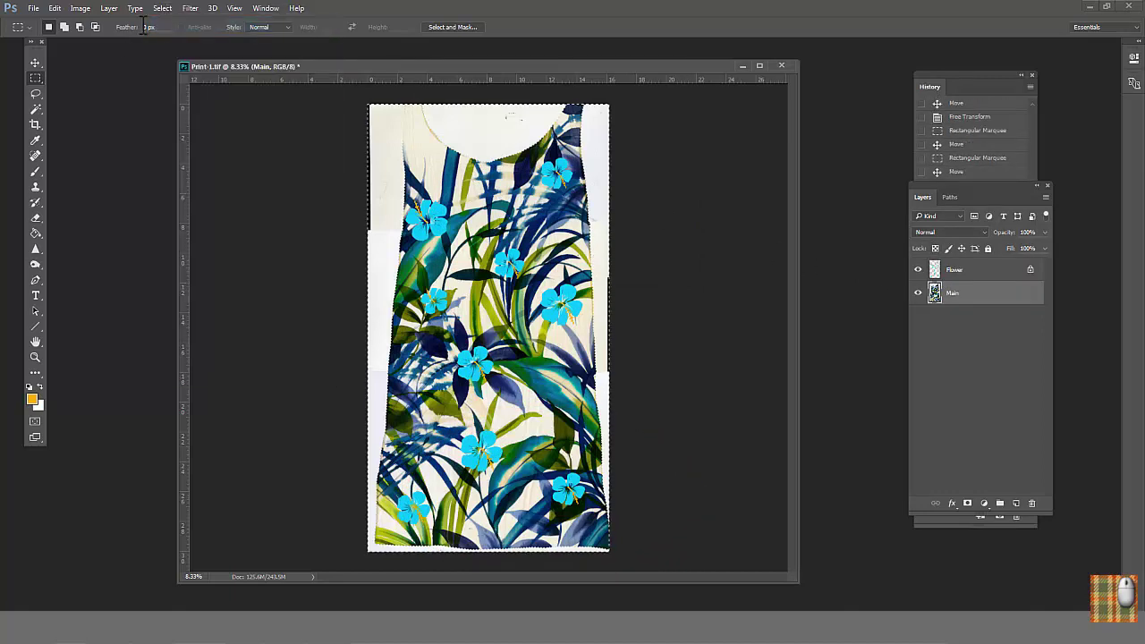
pyautogui.click(79, 9)
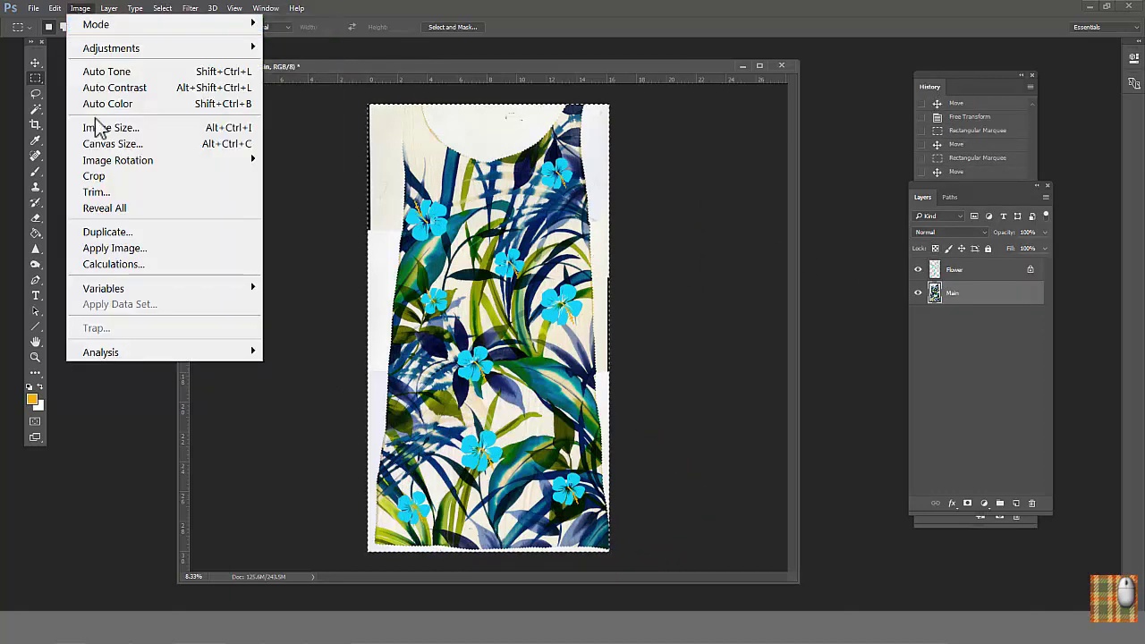
pyautogui.click(101, 176)
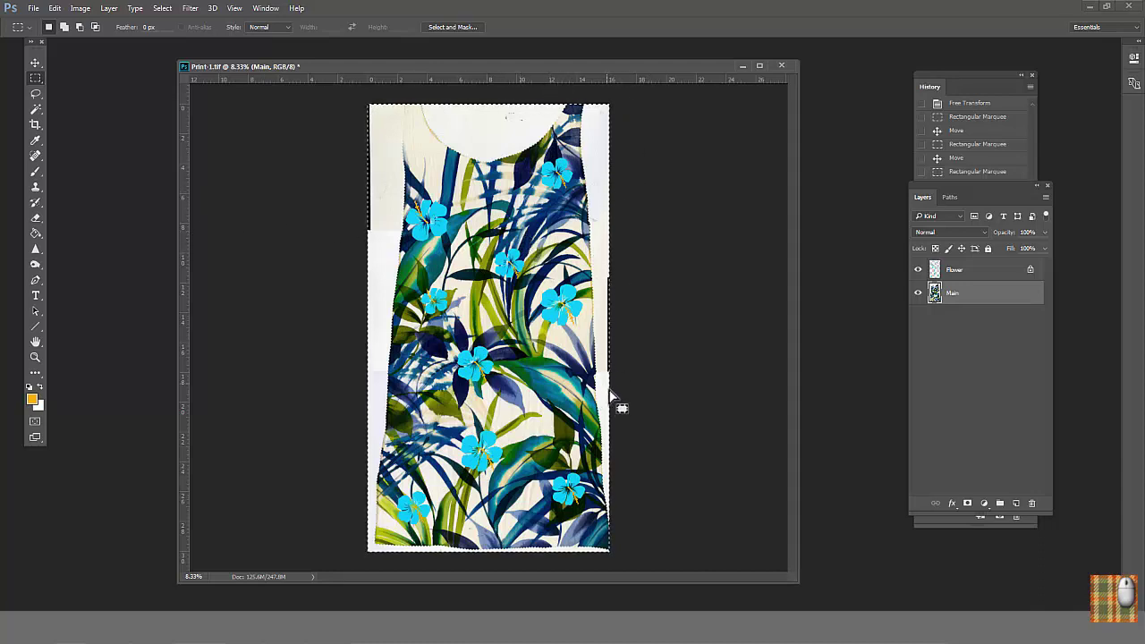
pyautogui.hotkey('ctrl', 'Right')
pyautogui.click(918, 270)
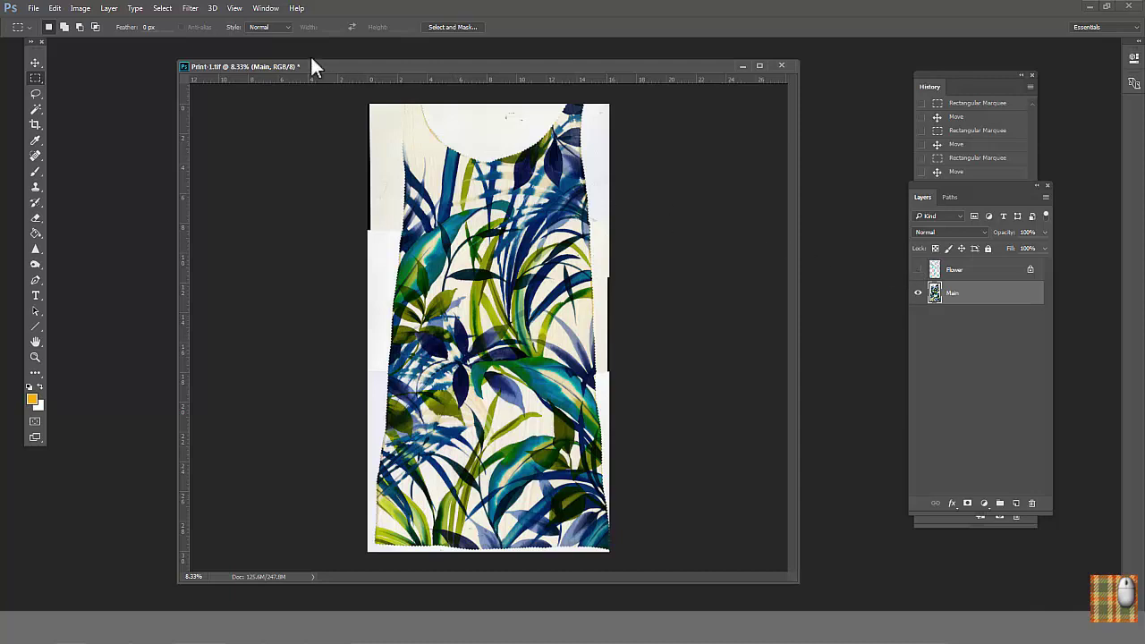
# - Offset the Main leaf print vertically by +3990 pixels with Wrap Around
pyautogui.click(189, 9)
pyautogui.moveTo(224, 338)
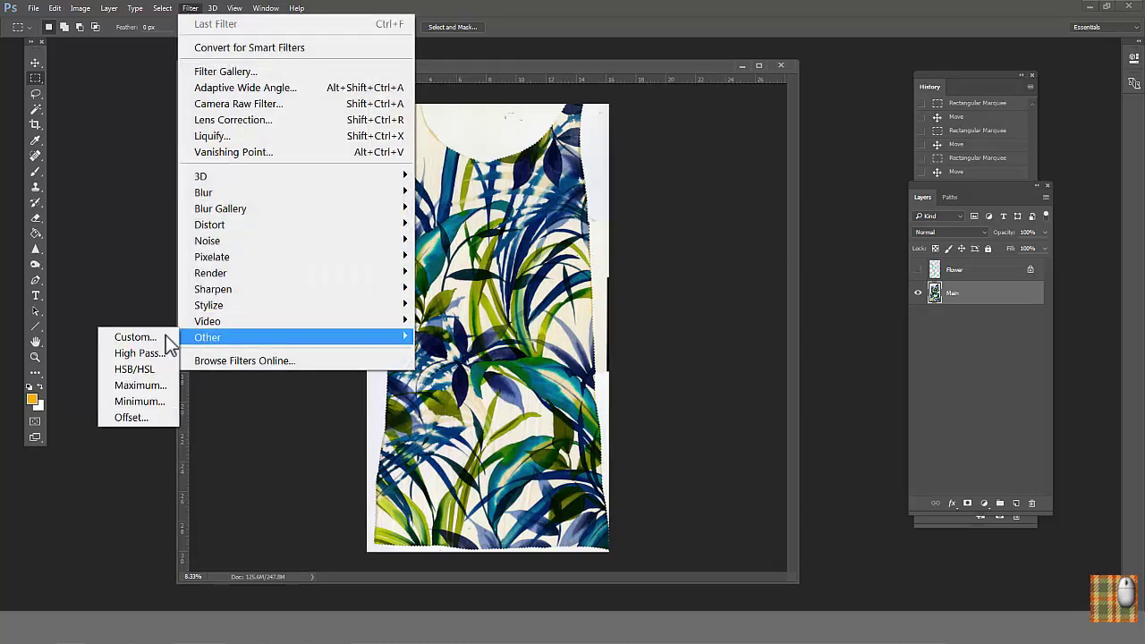
pyautogui.click(128, 419)
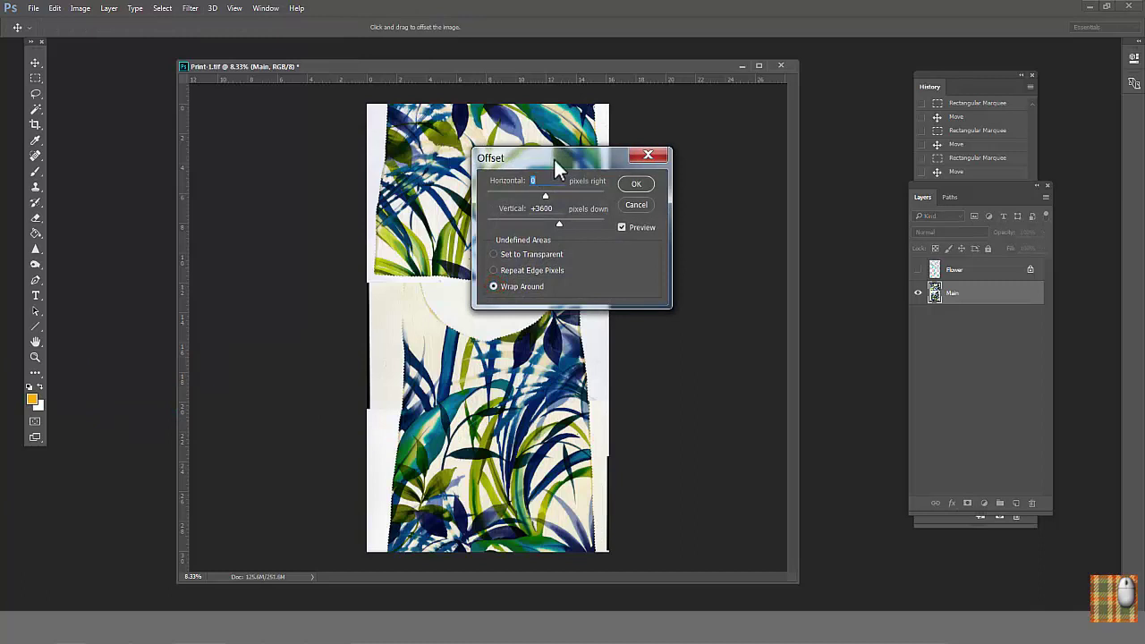
pyautogui.moveTo(553, 158); pyautogui.dragTo(733, 185)
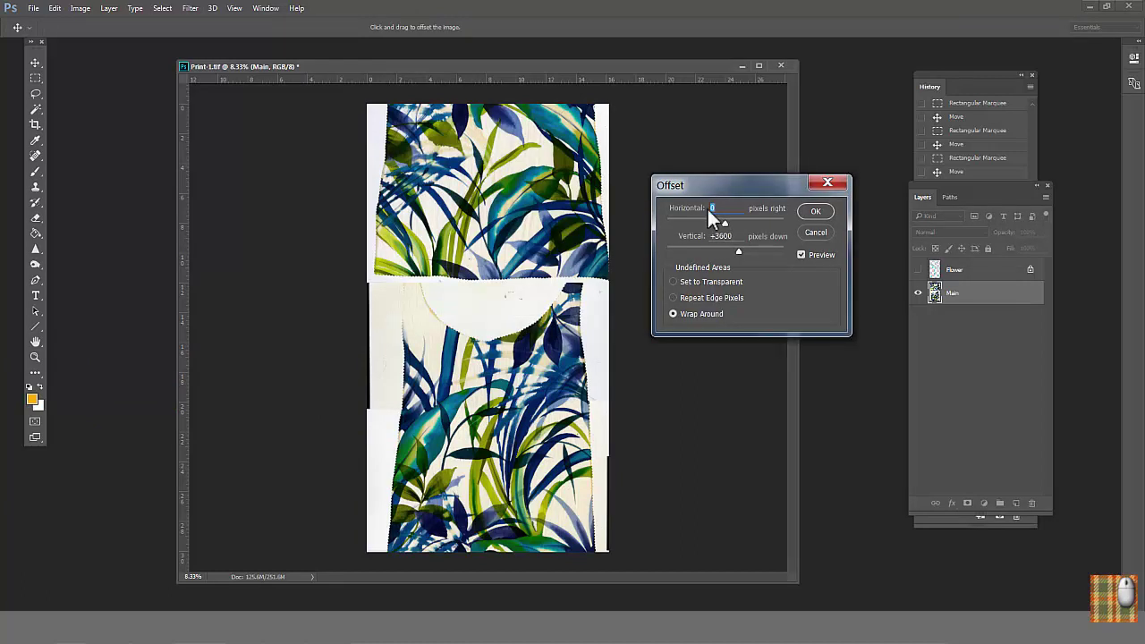
pyautogui.moveTo(734, 248); pyautogui.dragTo(740, 249)
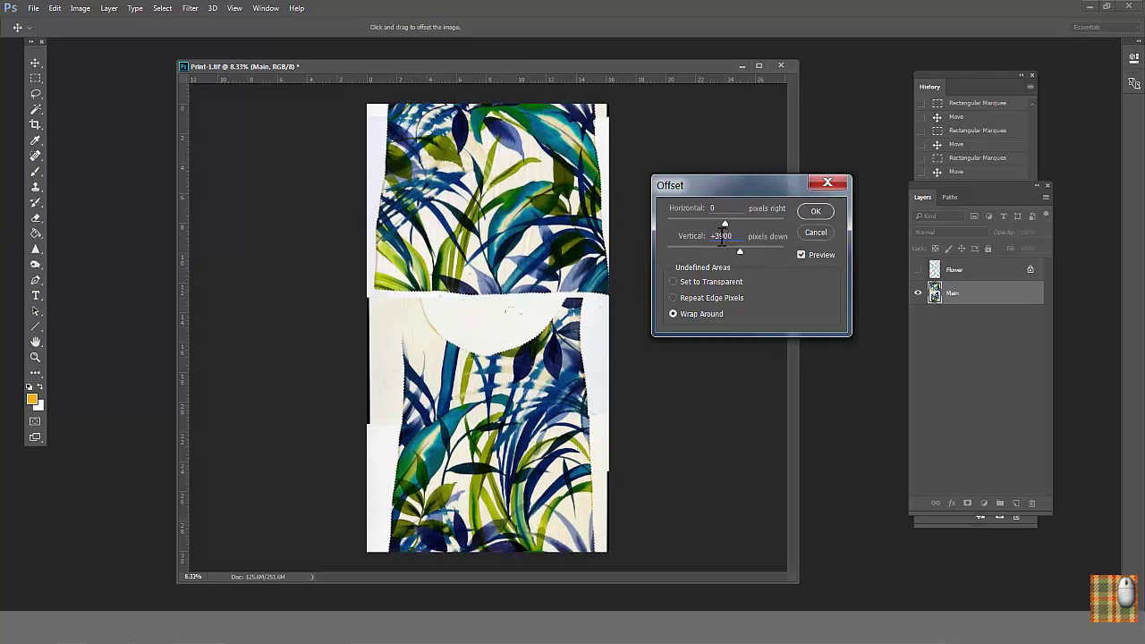
pyautogui.click(814, 211)
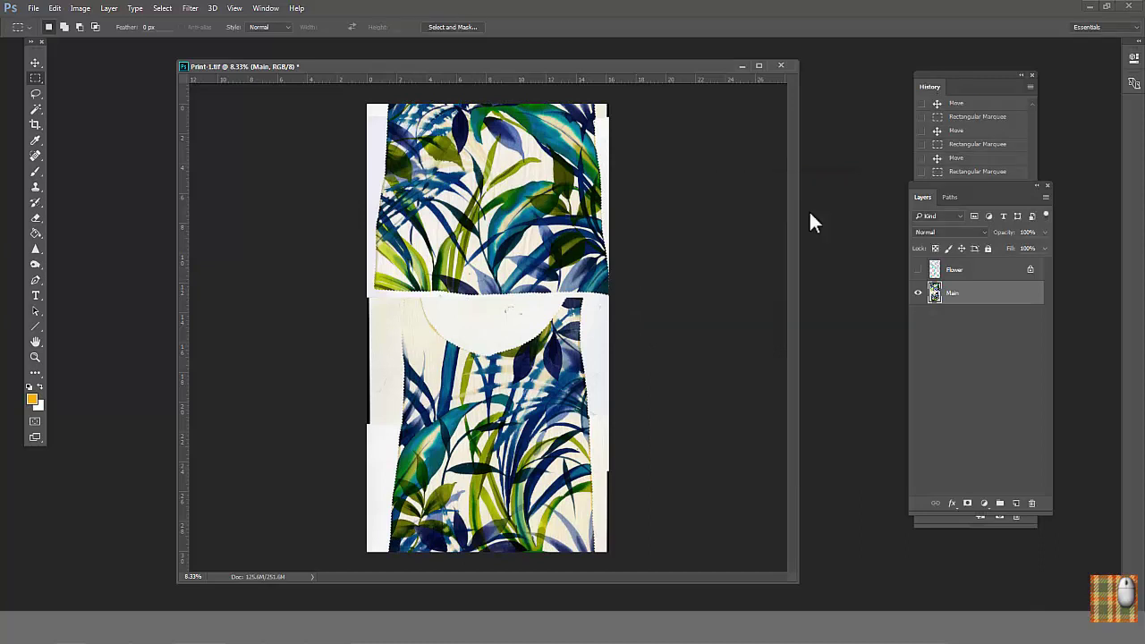
# - Duplicate Main into Main copy and Main copy 2, and fill Main with white
pyautogui.moveTo(973, 305); pyautogui.dragTo(1017, 503)
pyautogui.moveTo(1004, 298); pyautogui.dragTo(1013, 504)
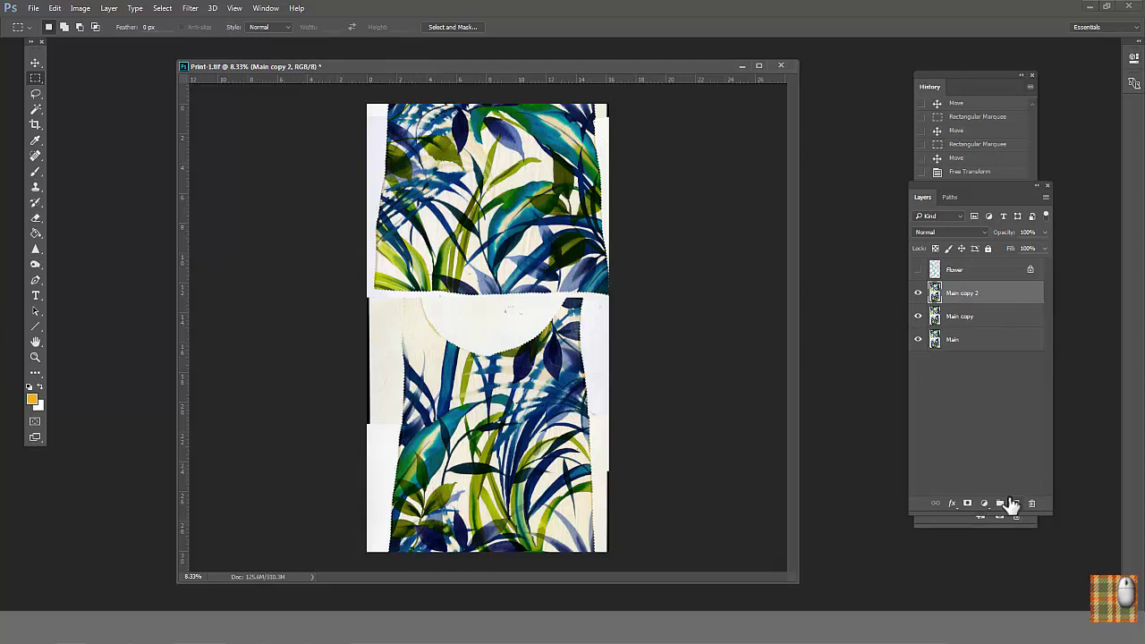
pyautogui.click(969, 340)
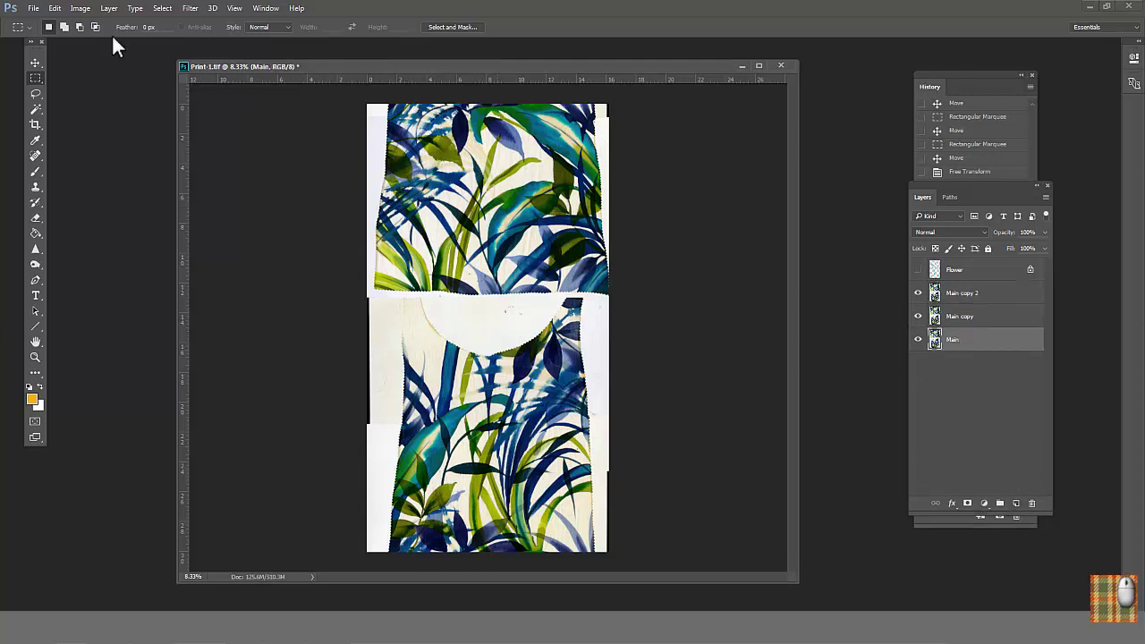
pyautogui.click(56, 9)
pyautogui.click(103, 249)
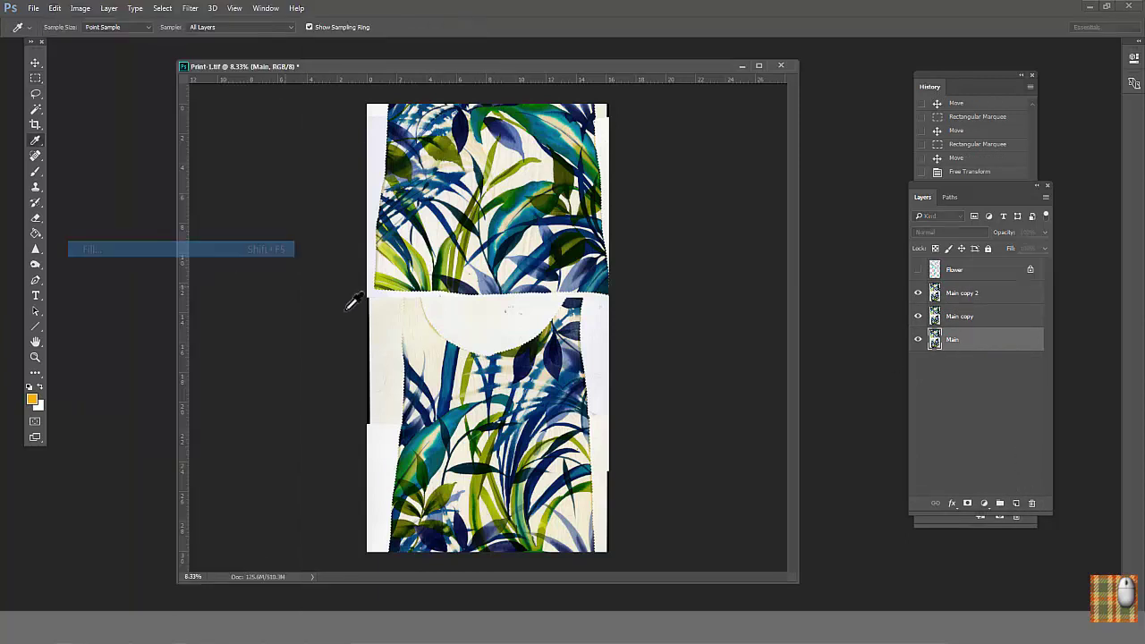
pyautogui.click(653, 184)
pyautogui.hotkey('alt', ']')
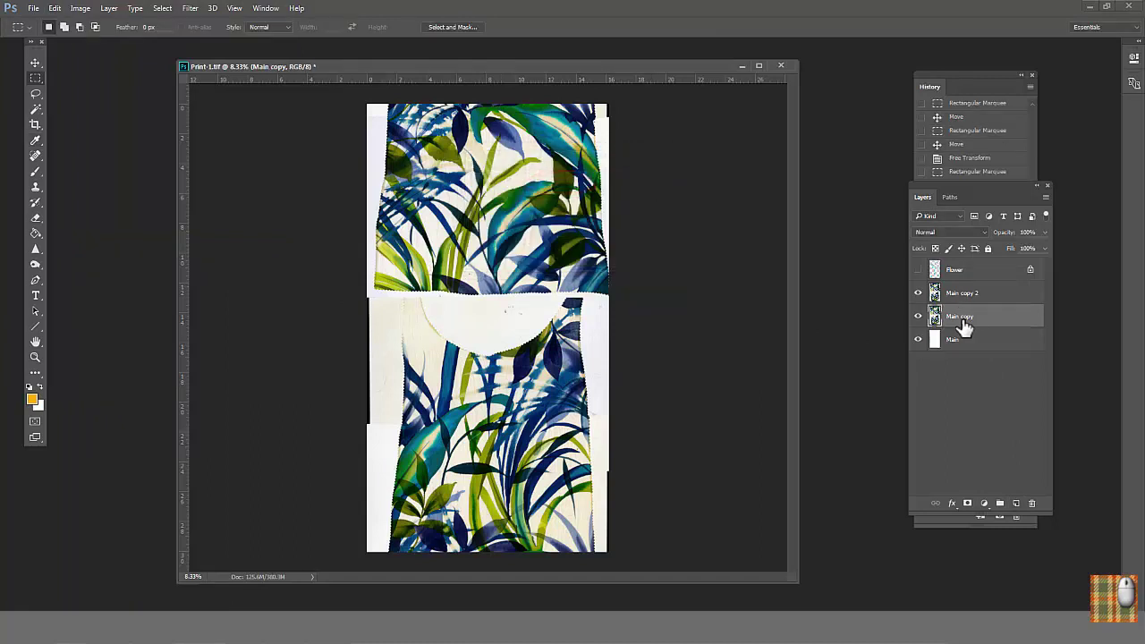
# - Marquee the print's lower half, invert the selection on Main copy 2, then deselect
pyautogui.moveTo(608, 293); pyautogui.dragTo(321, 556)
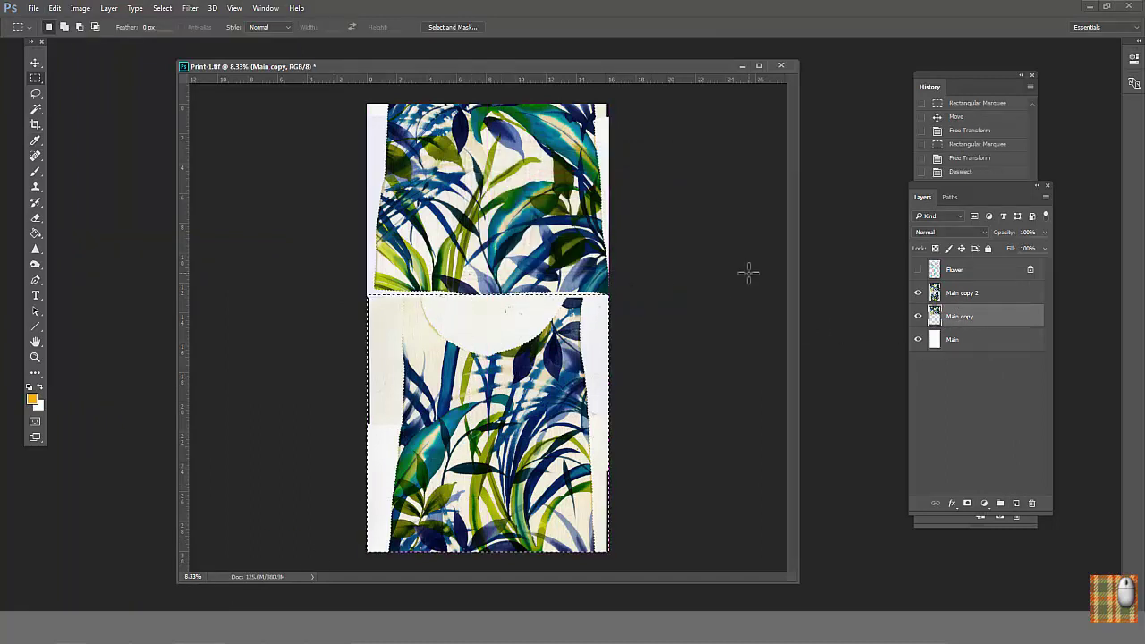
pyautogui.click(950, 295)
pyautogui.click(162, 9)
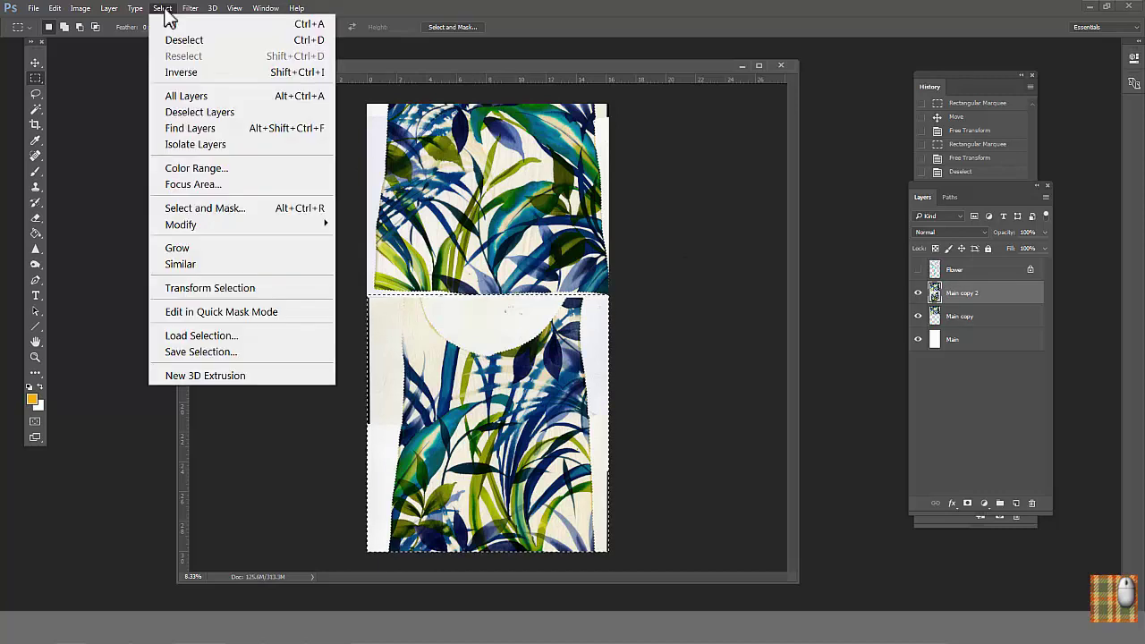
pyautogui.click(181, 71)
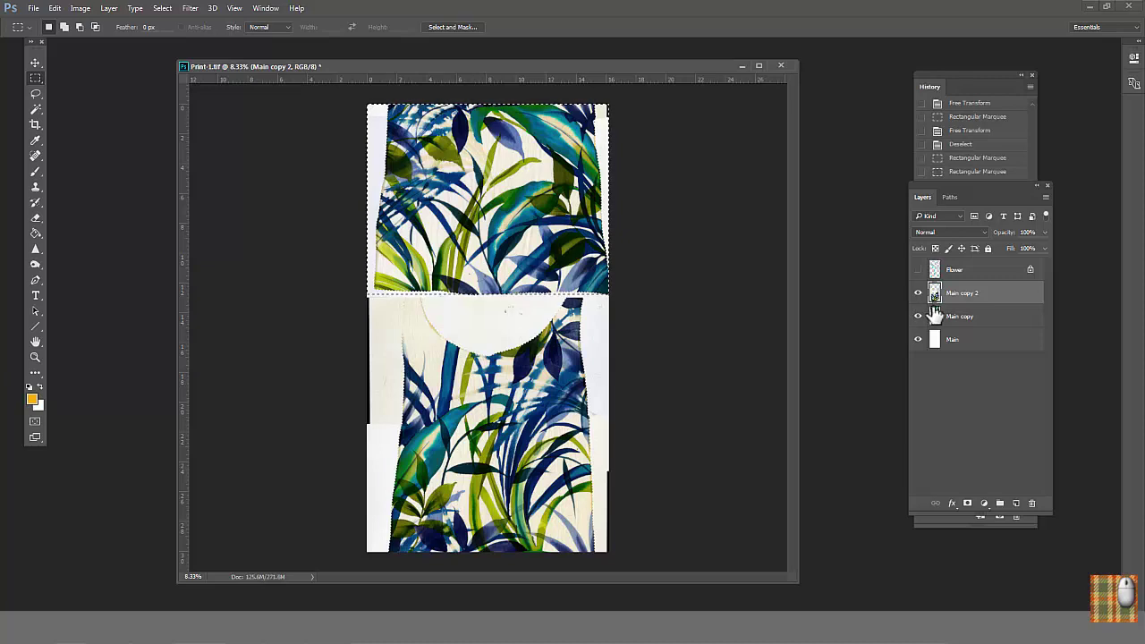
pyautogui.click(162, 9)
pyautogui.click(180, 40)
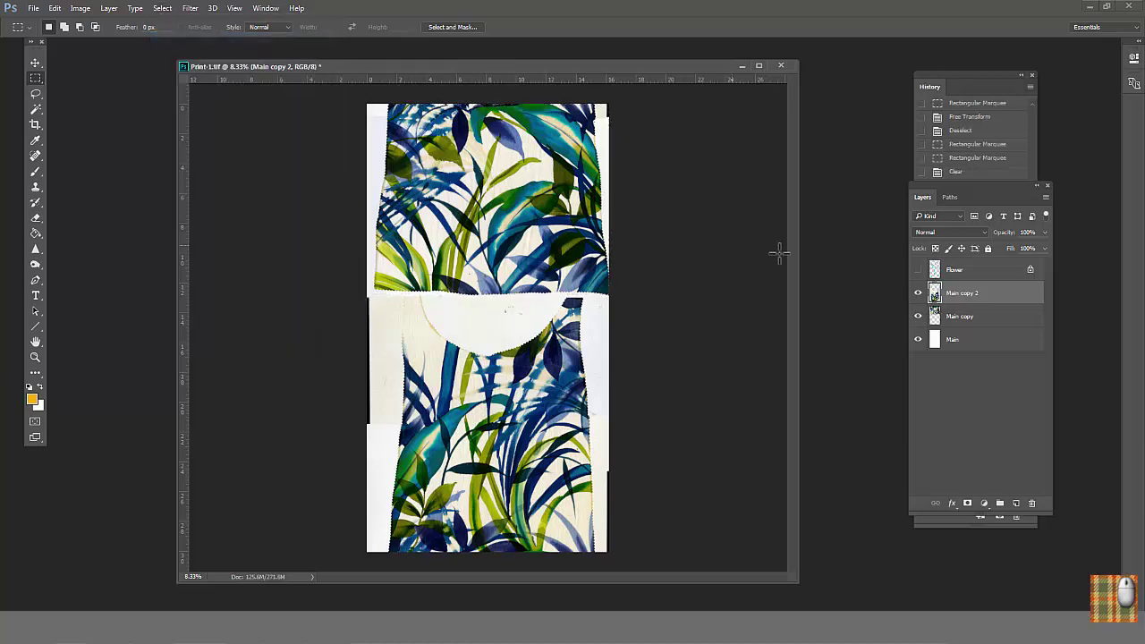
# - Shift Main copy 2 upward and hide both Main copy layers
pyautogui.click(35, 63)
pyautogui.moveTo(505, 427); pyautogui.dragTo(512, 268)
pyautogui.click(917, 292)
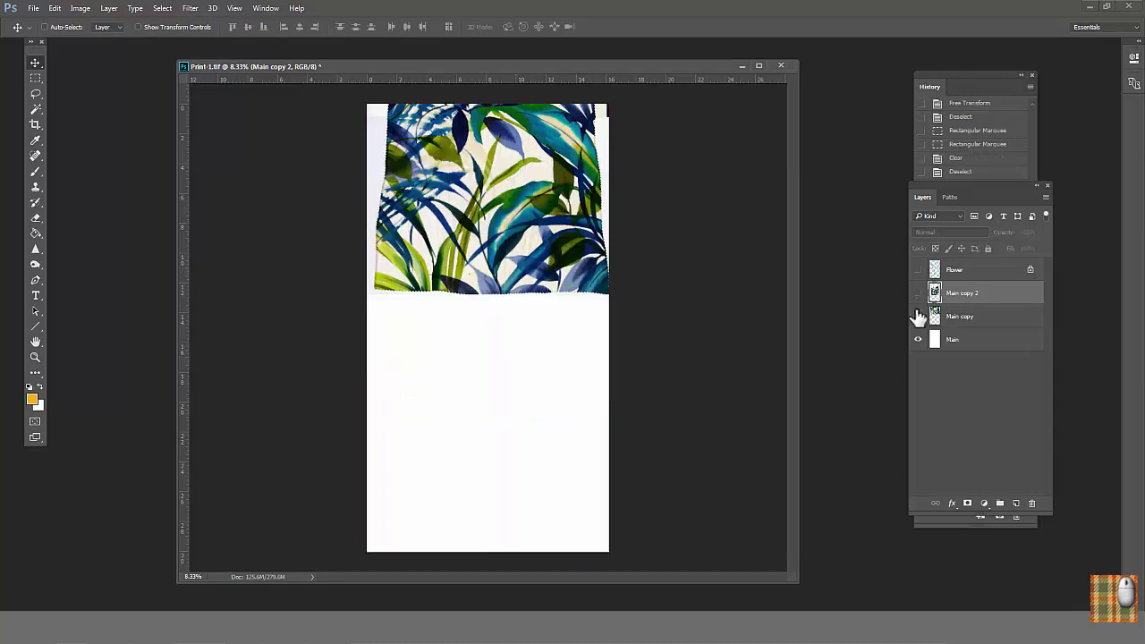
pyautogui.click(918, 316)
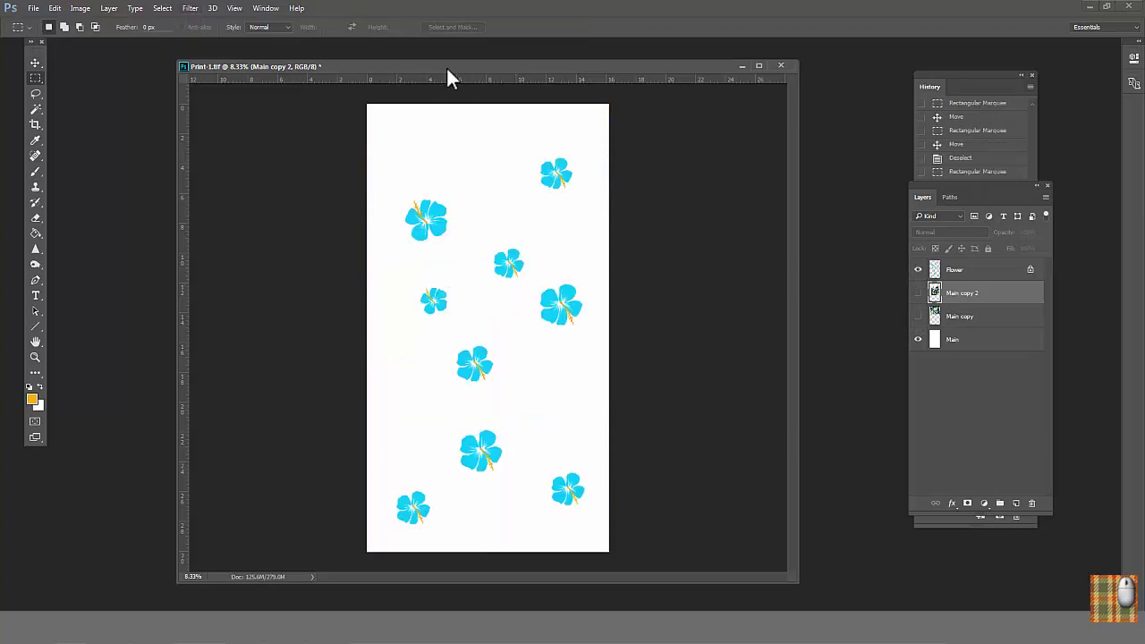
# - Apply a vertical wrap-around Offset to the Flower layer's hibiscus
pyautogui.click(959, 272)
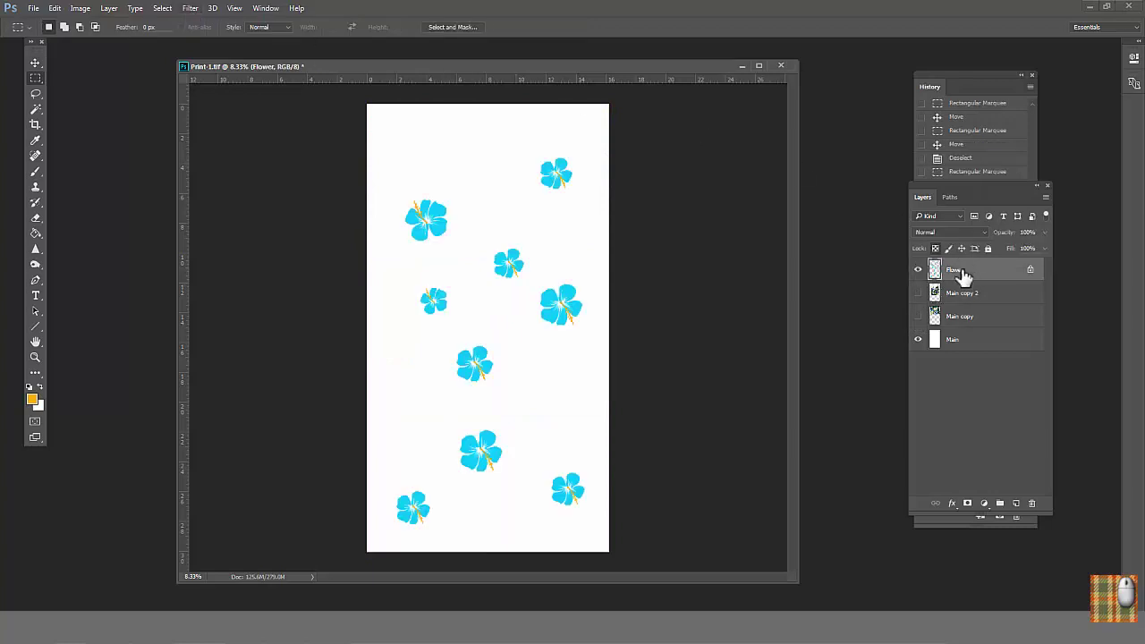
pyautogui.click(191, 9)
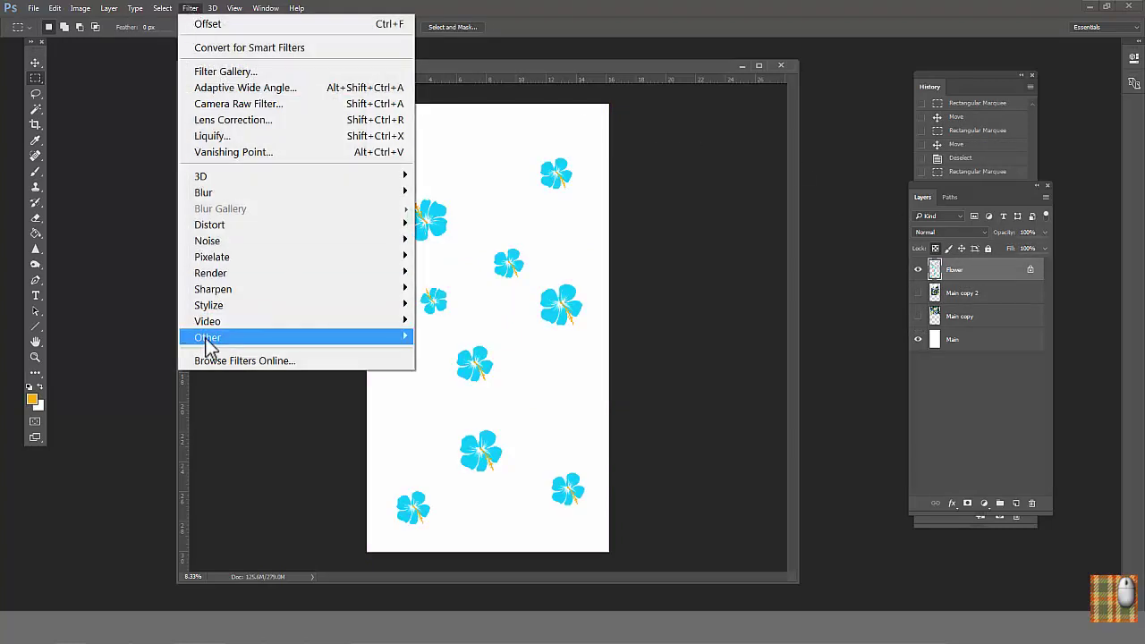
pyautogui.moveTo(286, 340)
pyautogui.click(122, 417)
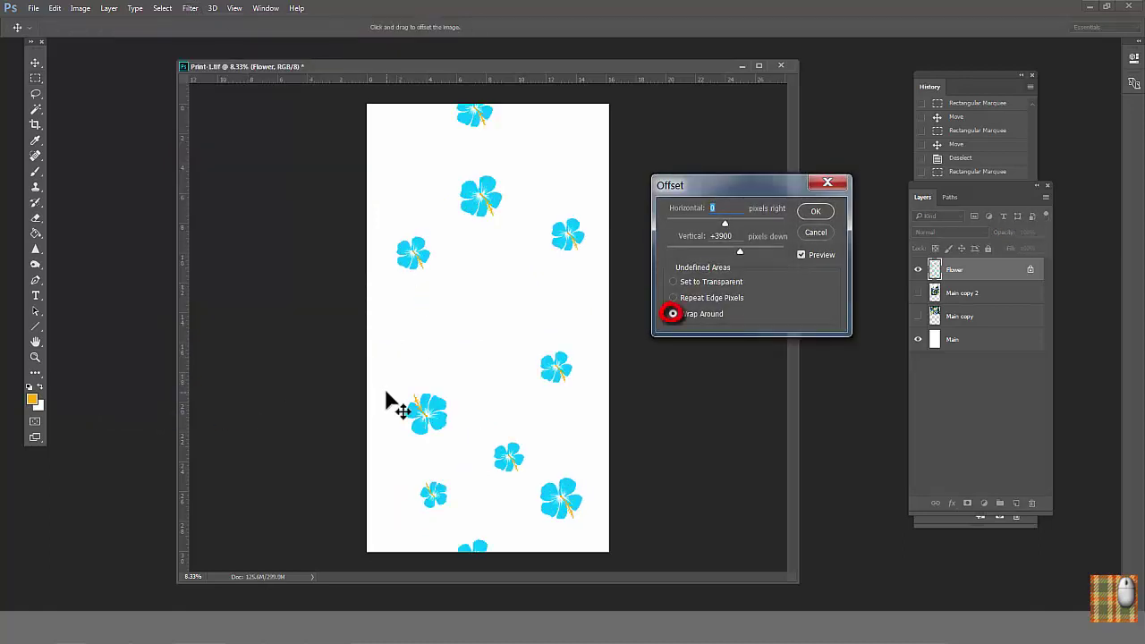
pyautogui.doubleClick(711, 235)
pyautogui.click(816, 211)
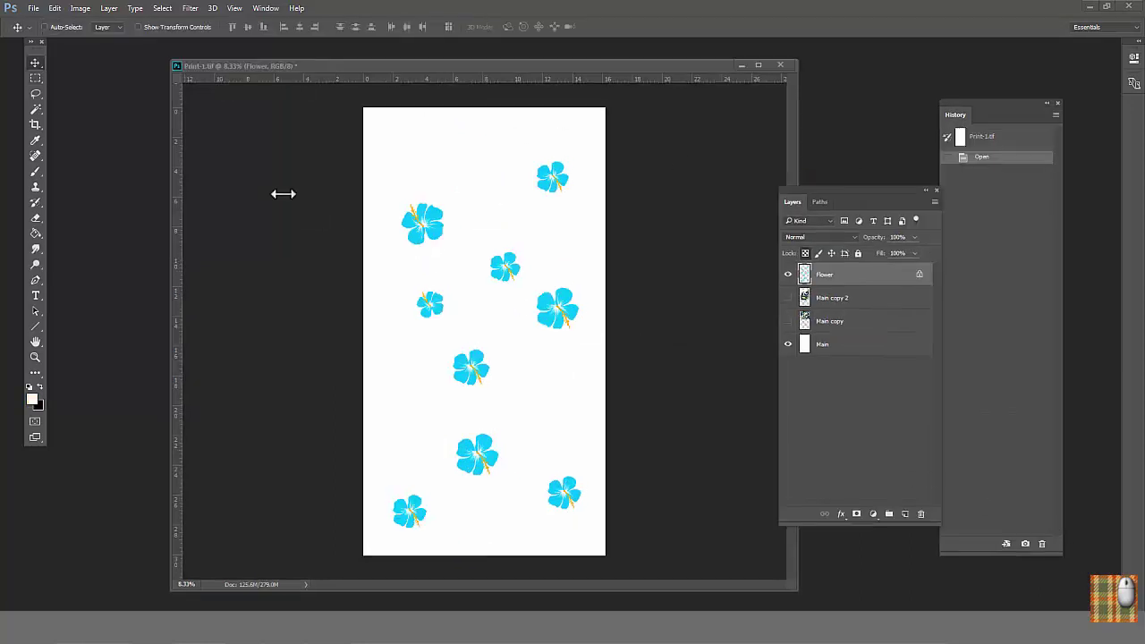
# - Reapply the Offset, undo it, and reopen Offset settings to set Vertical to +3900
pyautogui.click(189, 8)
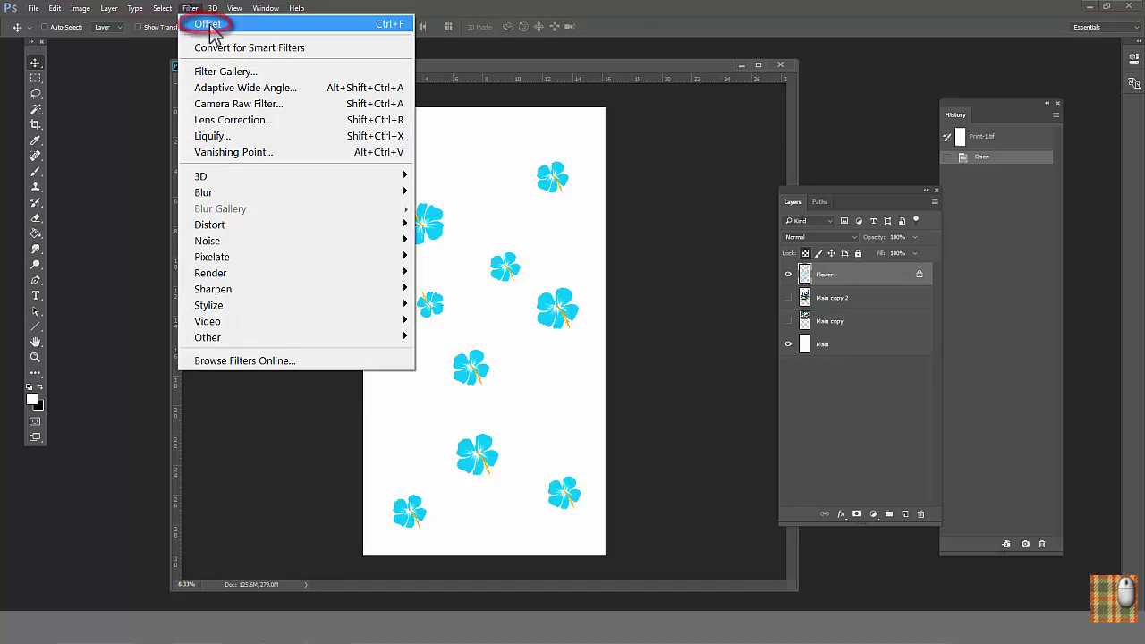
pyautogui.click(211, 25)
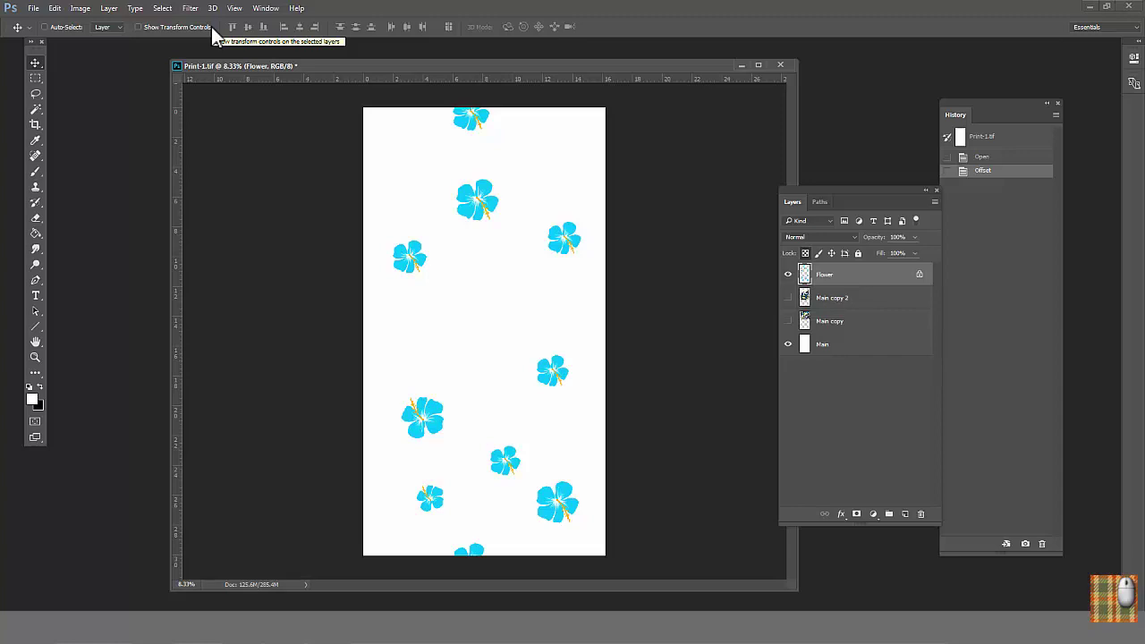
pyautogui.hotkey('ctrl', 'f')
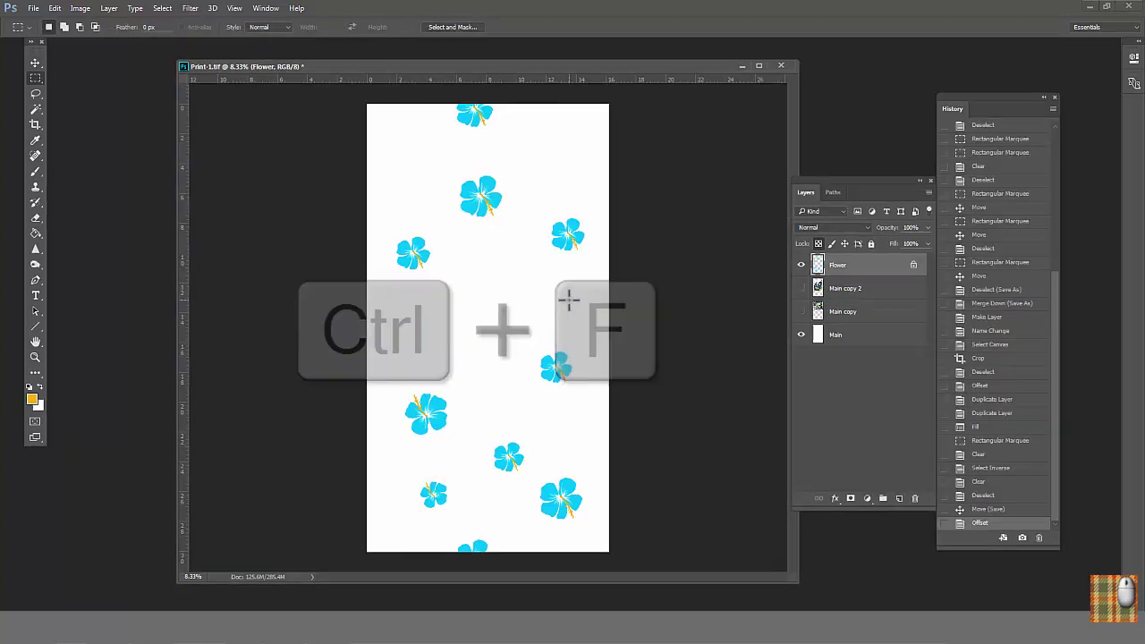
pyautogui.hotkey('ctrl', 'z')
pyautogui.hotkey('ctrl', 'alt', 'f')
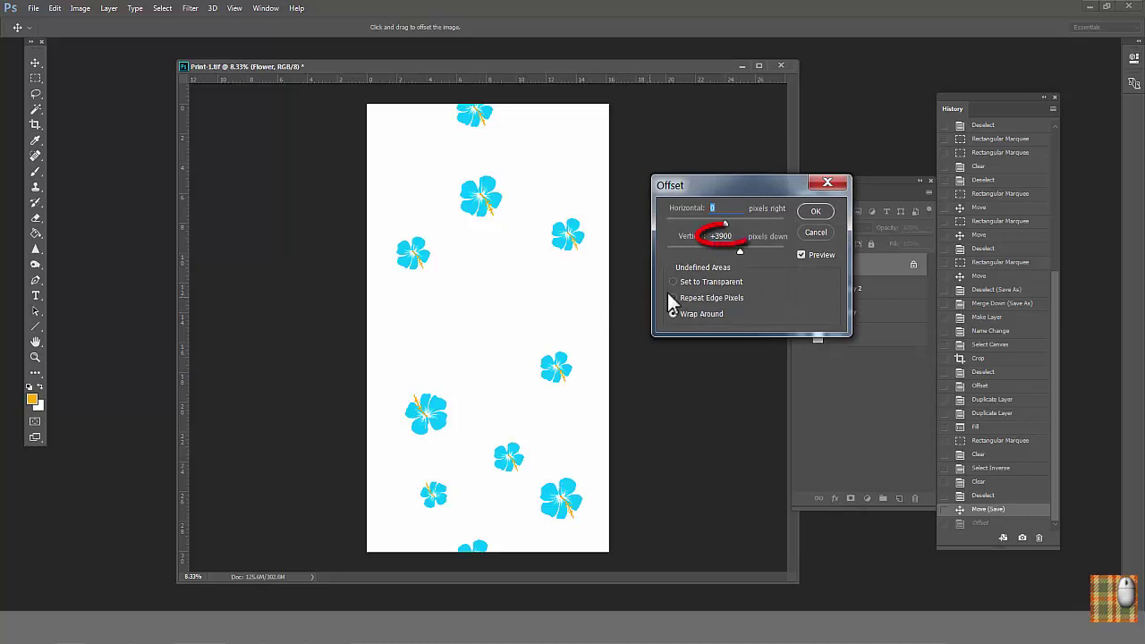
pyautogui.click(733, 236)
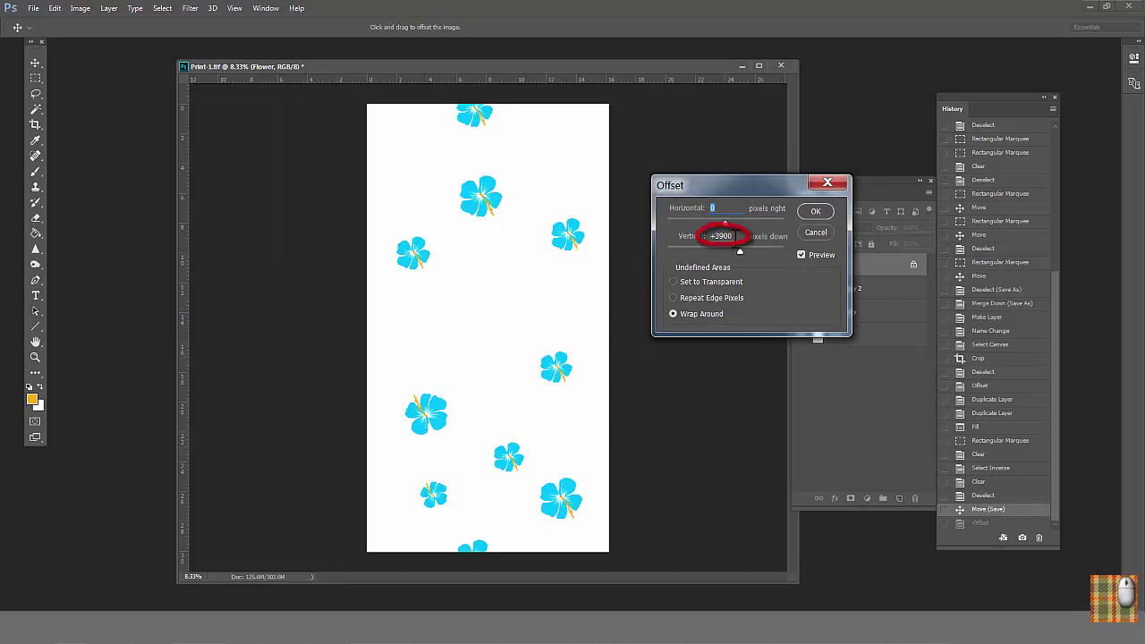
# - Confirm the 3900-pixel offset, duplicate Flower, and delete its lower-half blooms
pyautogui.click(816, 212)
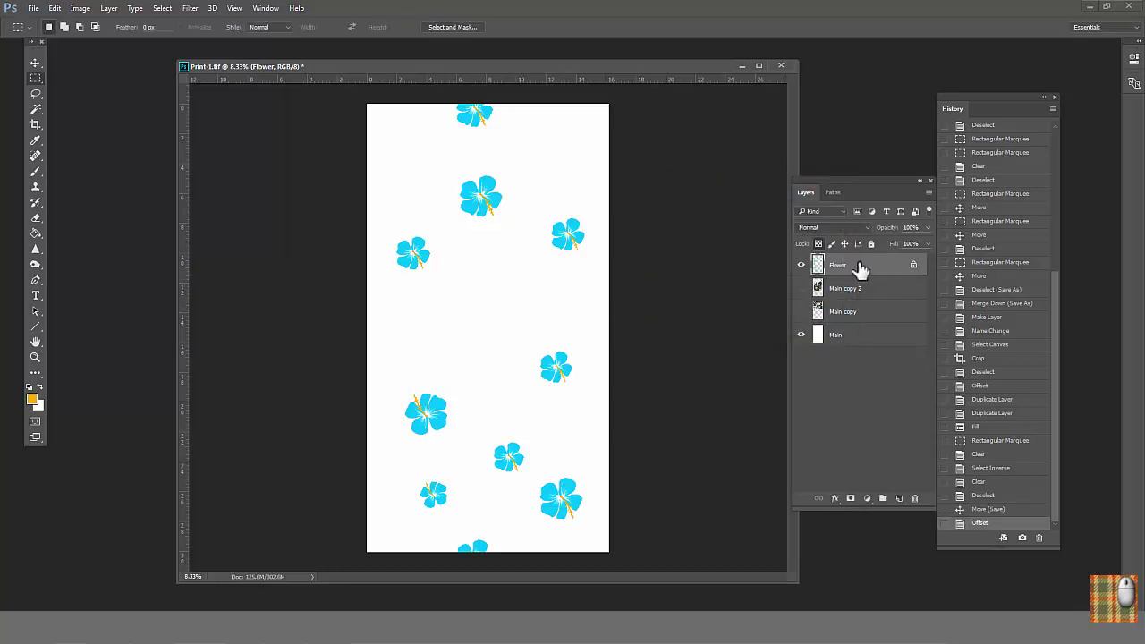
pyautogui.moveTo(858, 262); pyautogui.dragTo(899, 497)
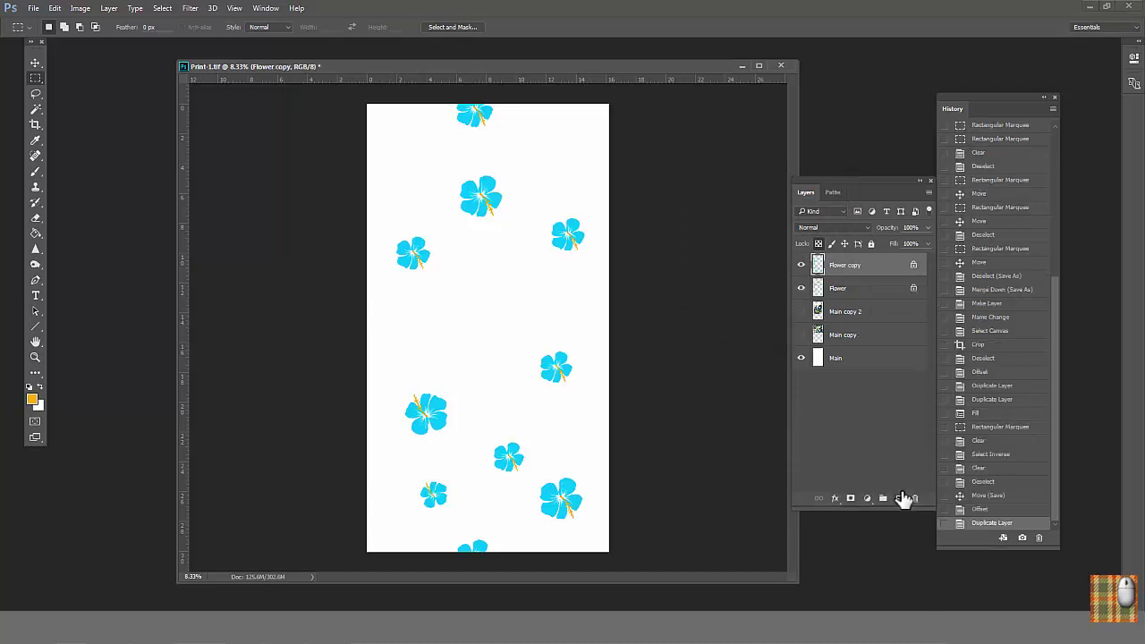
pyautogui.click(844, 290)
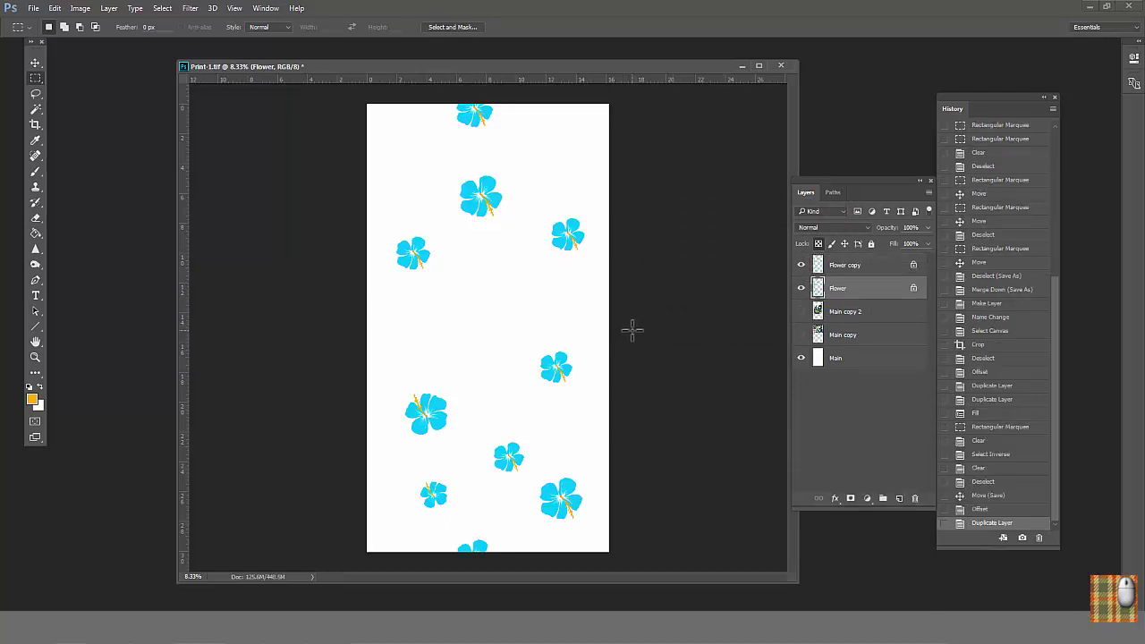
pyautogui.moveTo(631, 330); pyautogui.dragTo(313, 558)
pyautogui.press('Delete')
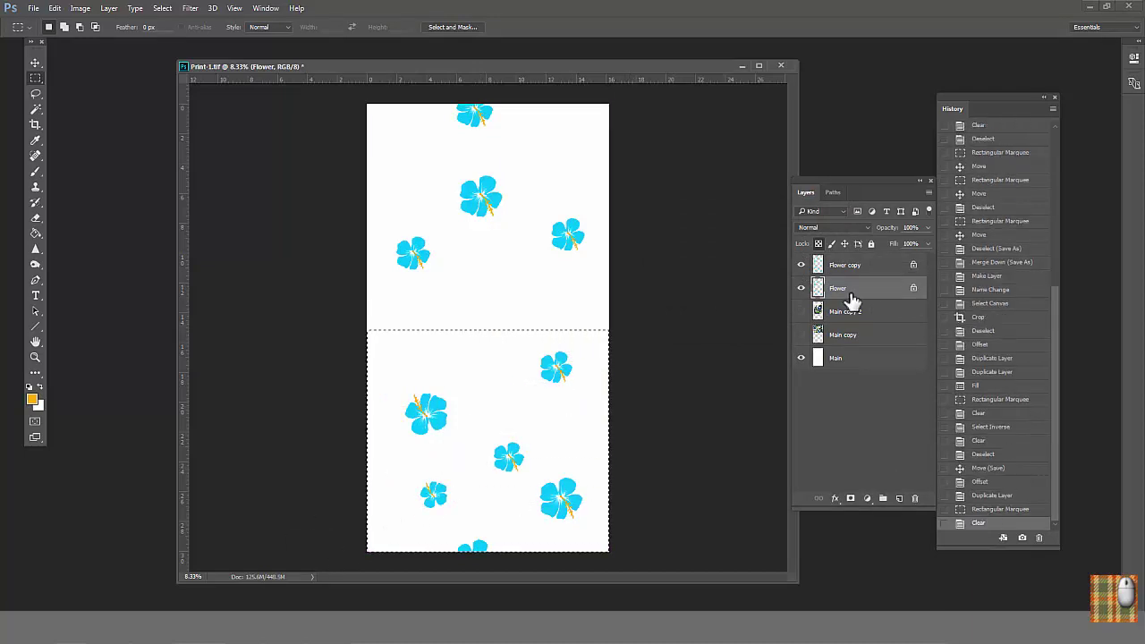
# - Delete Flower copy's upper-half blooms, shift the remaining blooms upward, and hide Flower
pyautogui.click(801, 265)
pyautogui.click(162, 8)
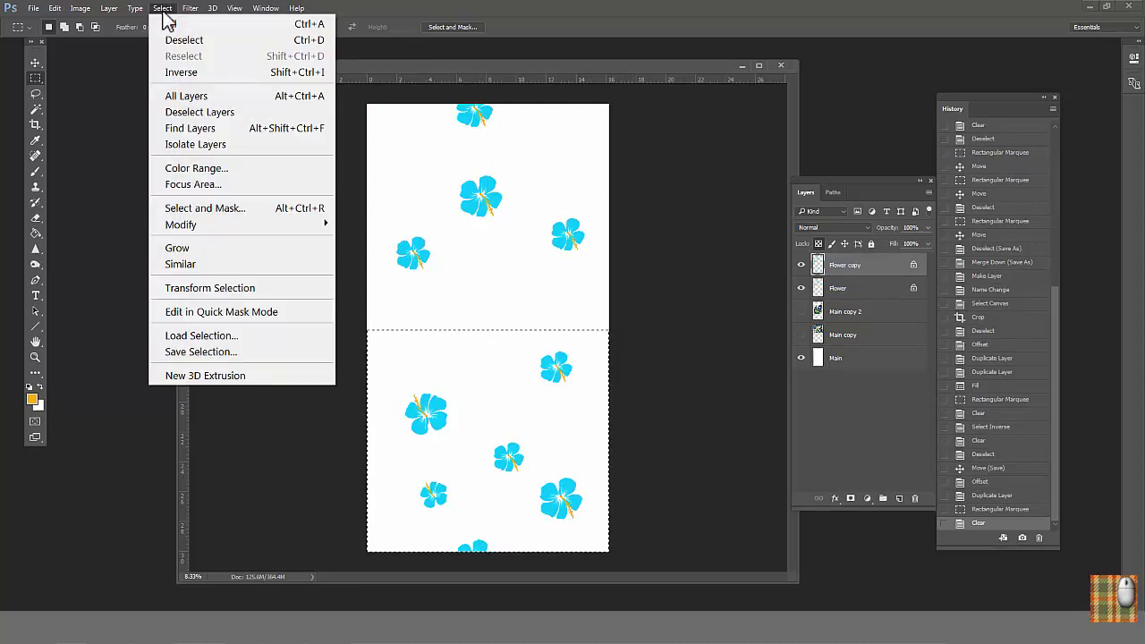
pyautogui.click(171, 73)
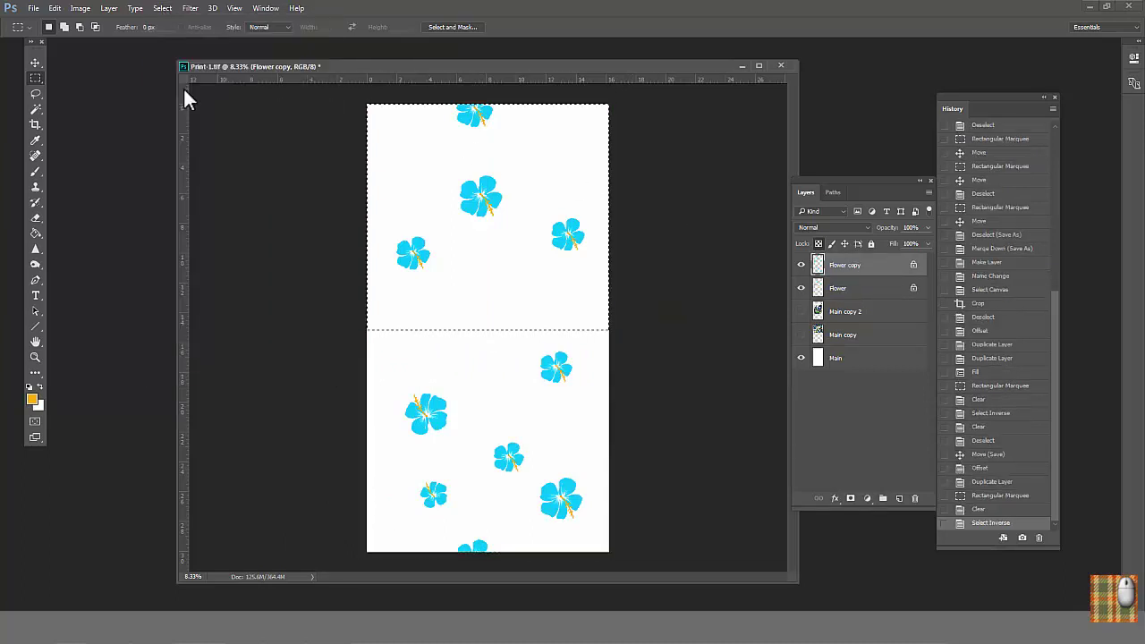
pyautogui.press('Delete')
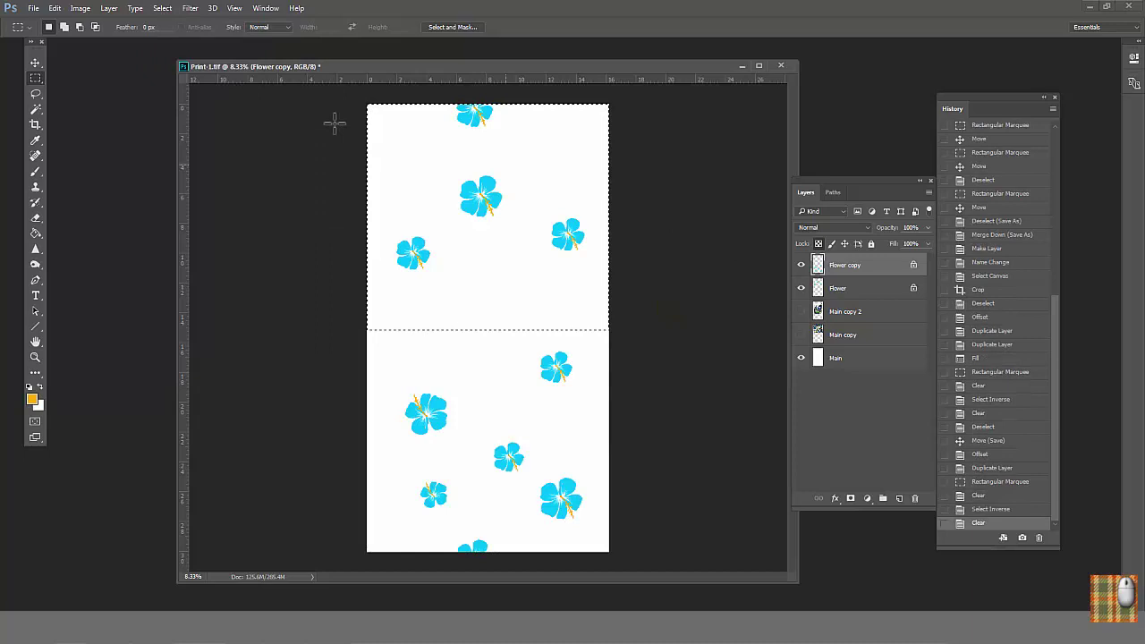
pyautogui.click(162, 8)
pyautogui.click(170, 41)
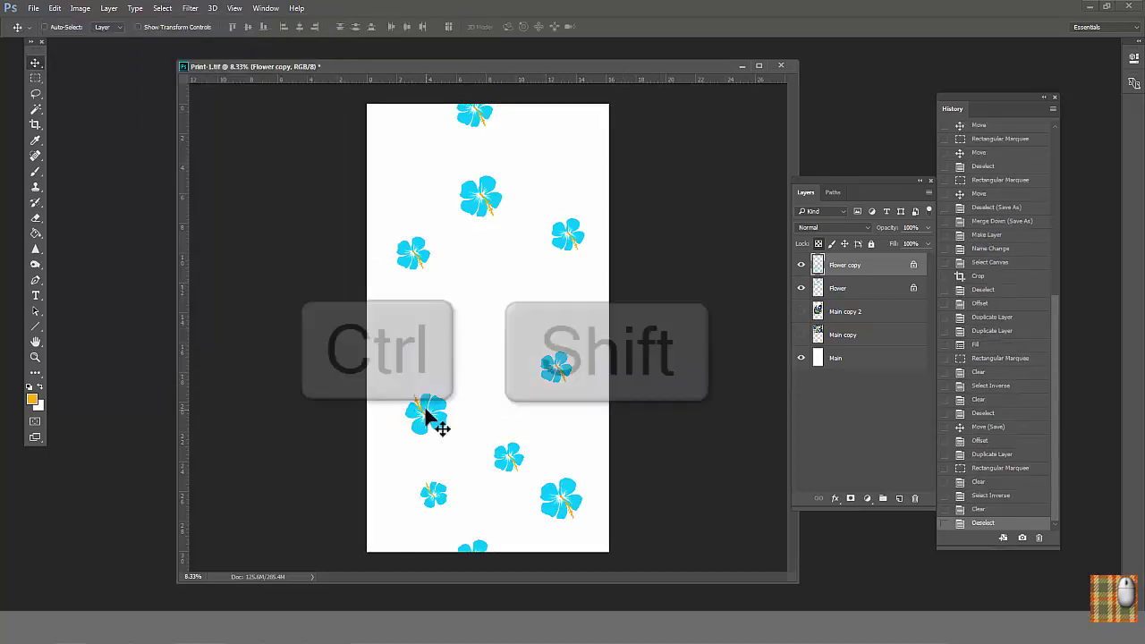
pyautogui.moveTo(434, 421); pyautogui.dragTo(435, 227)
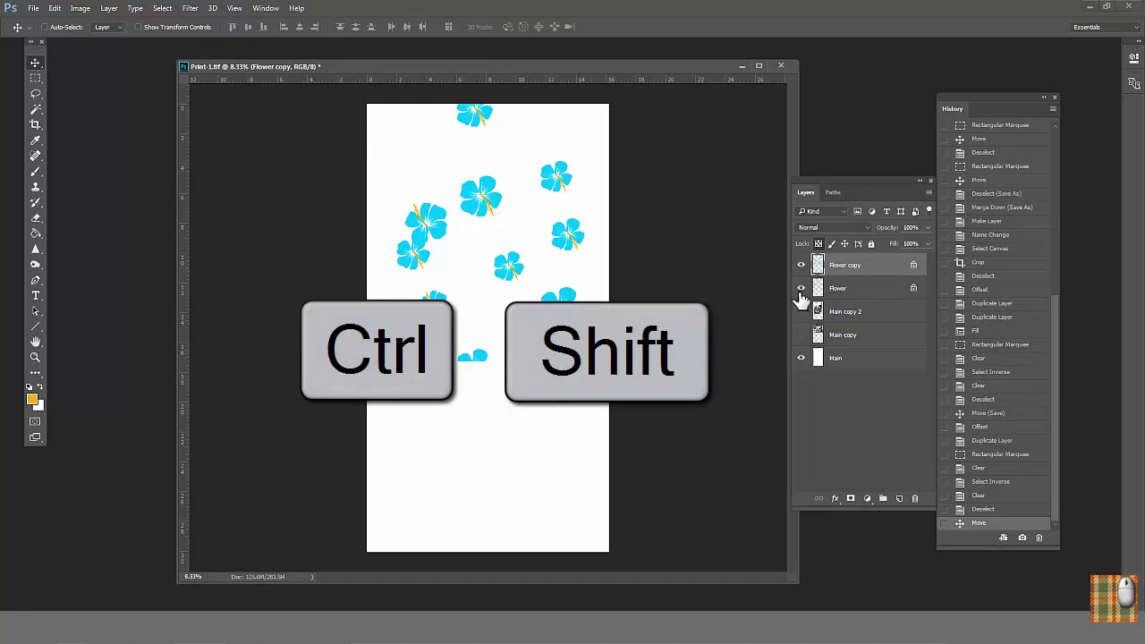
pyautogui.click(800, 288)
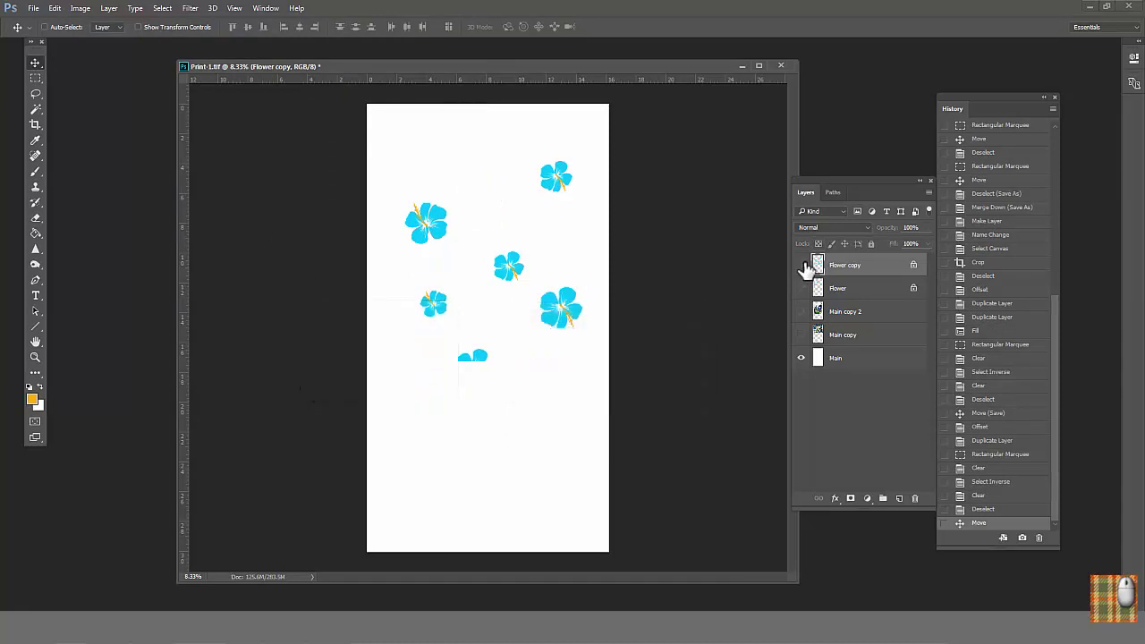
# - Hide Flower copy and show the Main copy 2 and Main copy leaf prints
pyautogui.click(803, 265)
pyautogui.click(800, 312)
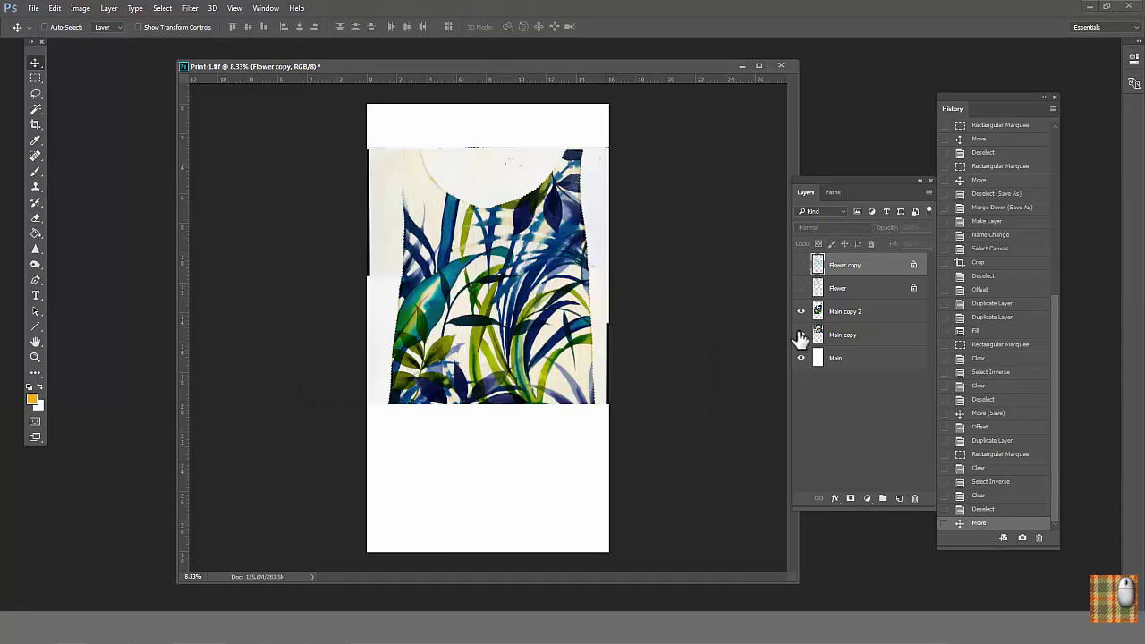
pyautogui.click(801, 335)
# - Set the canvas height to 24 inches anchored at top centre
pyautogui.click(81, 8)
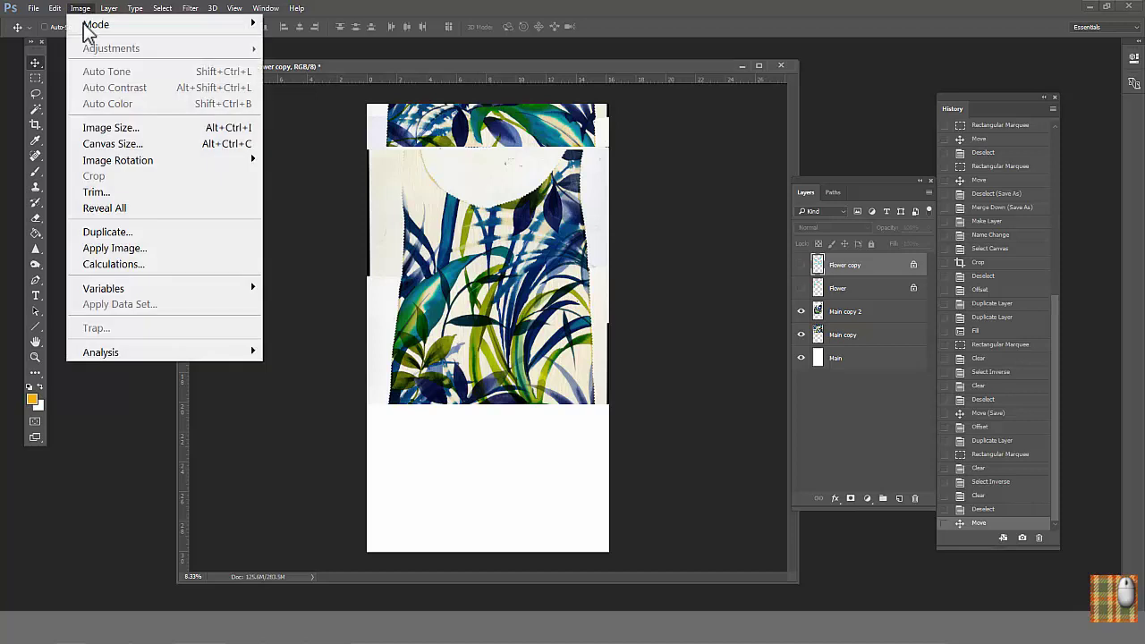
pyautogui.click(108, 146)
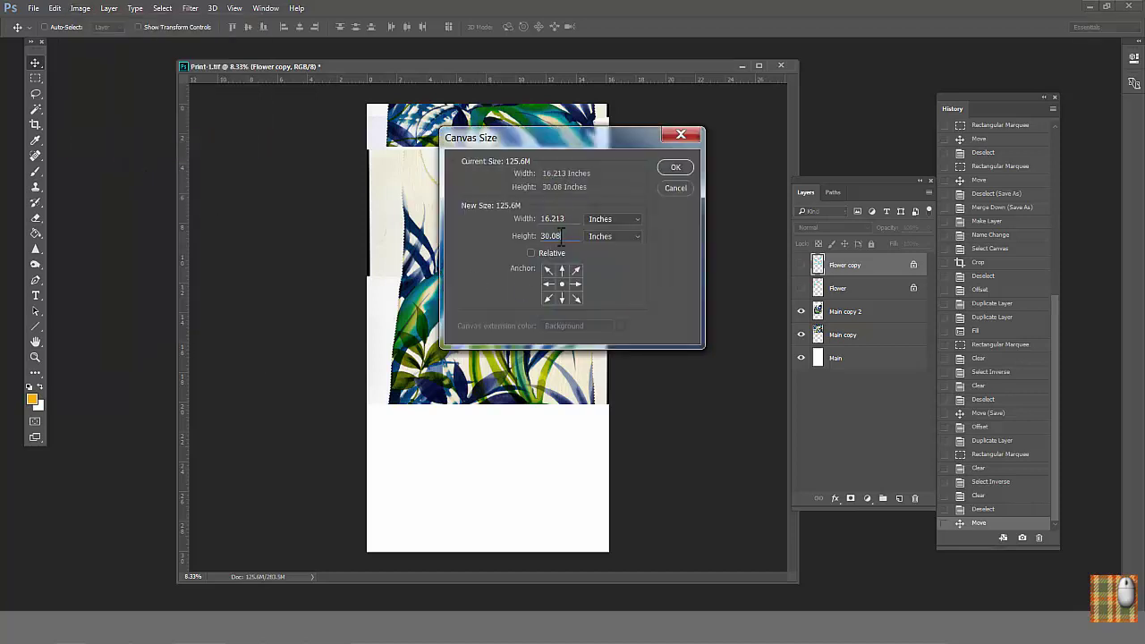
pyautogui.write('24')
pyautogui.click(561, 269)
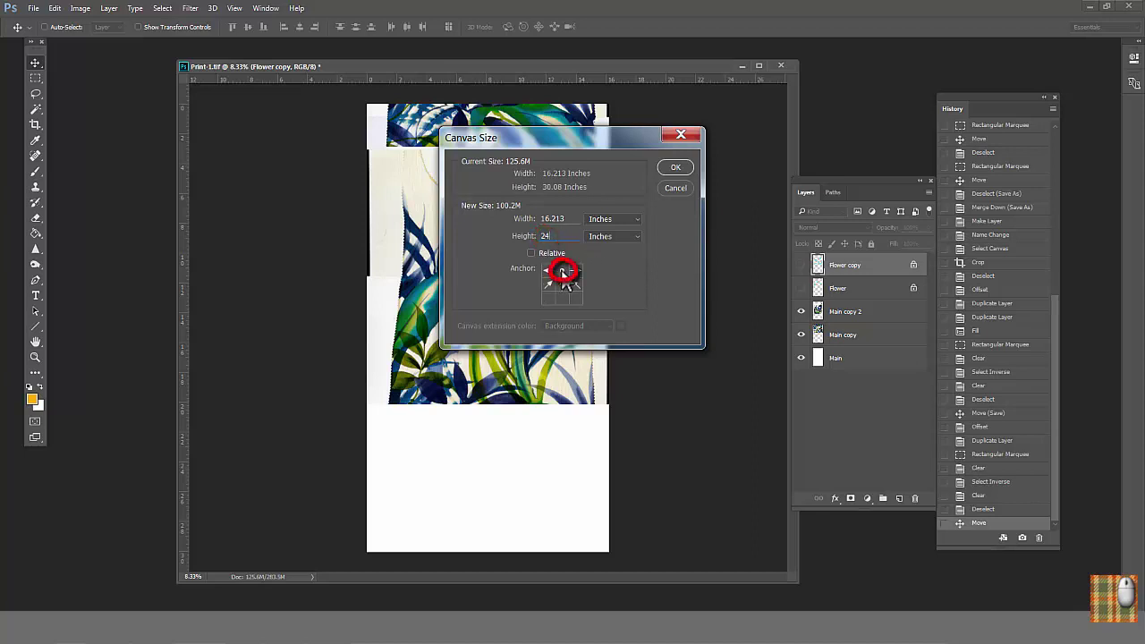
pyautogui.click(669, 170)
# - Confirm the crop, shift Main copy 2 down to align, and set its fill to about 61%
pyautogui.click(542, 240)
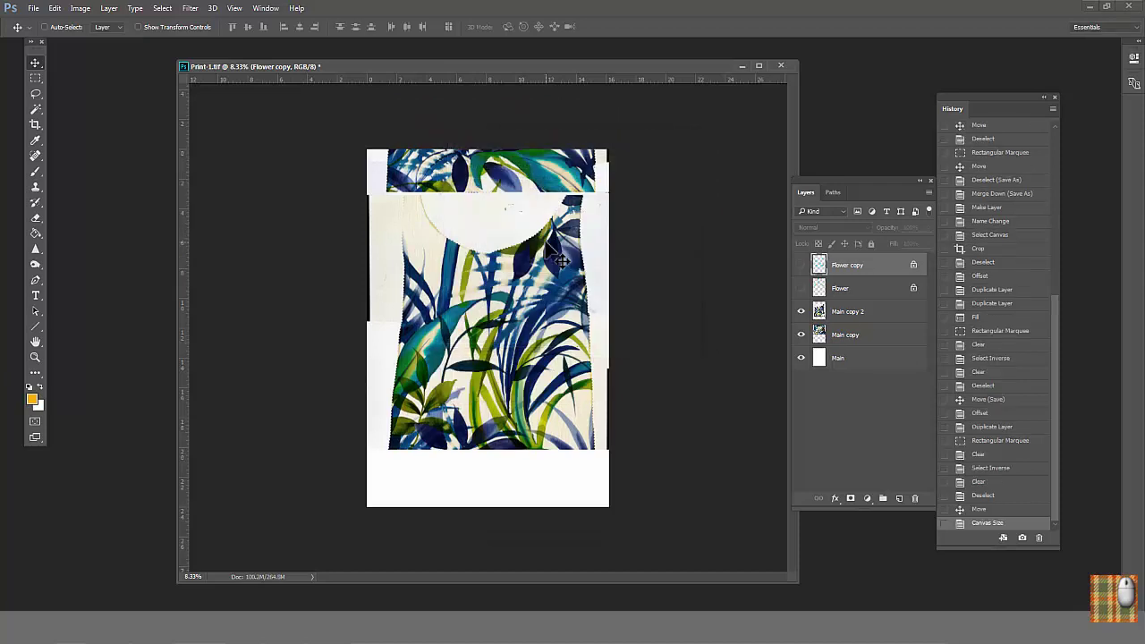
pyautogui.click(847, 311)
pyautogui.moveTo(486, 366); pyautogui.dragTo(486, 488)
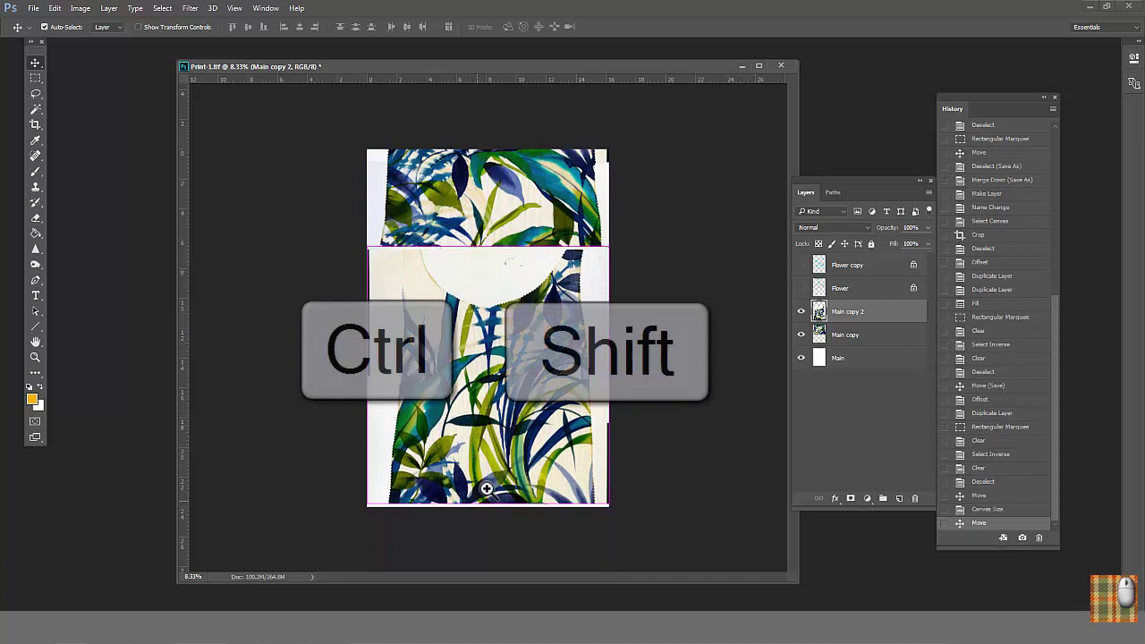
pyautogui.scroll(10, 485, 488)
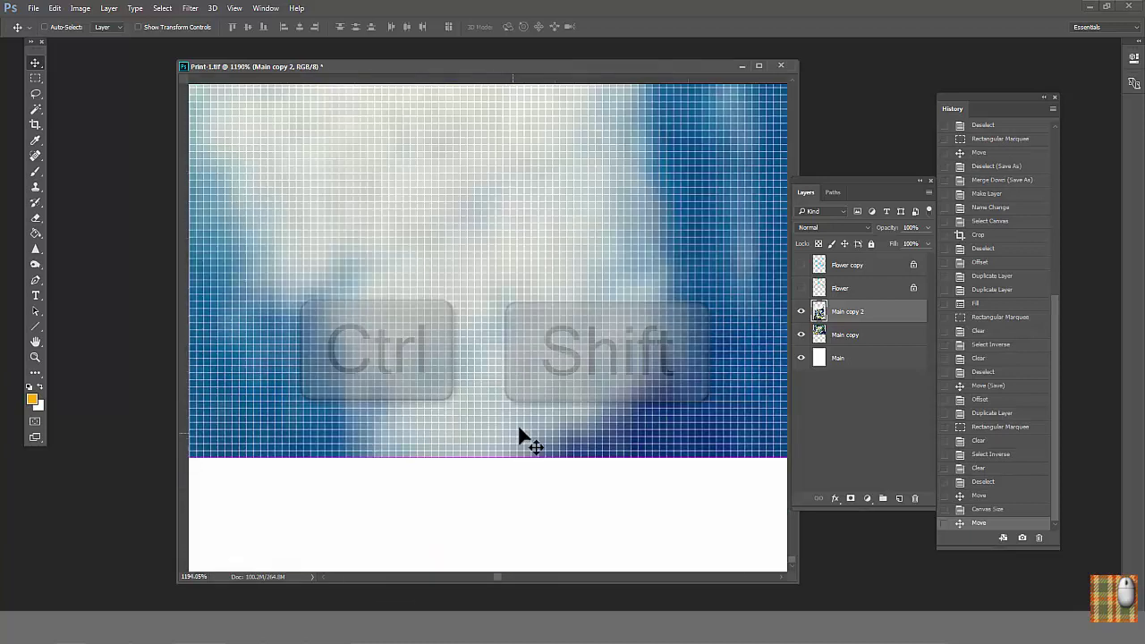
pyautogui.moveTo(518, 429); pyautogui.dragTo(499, 530)
pyautogui.scroll(-3, 532, 386)
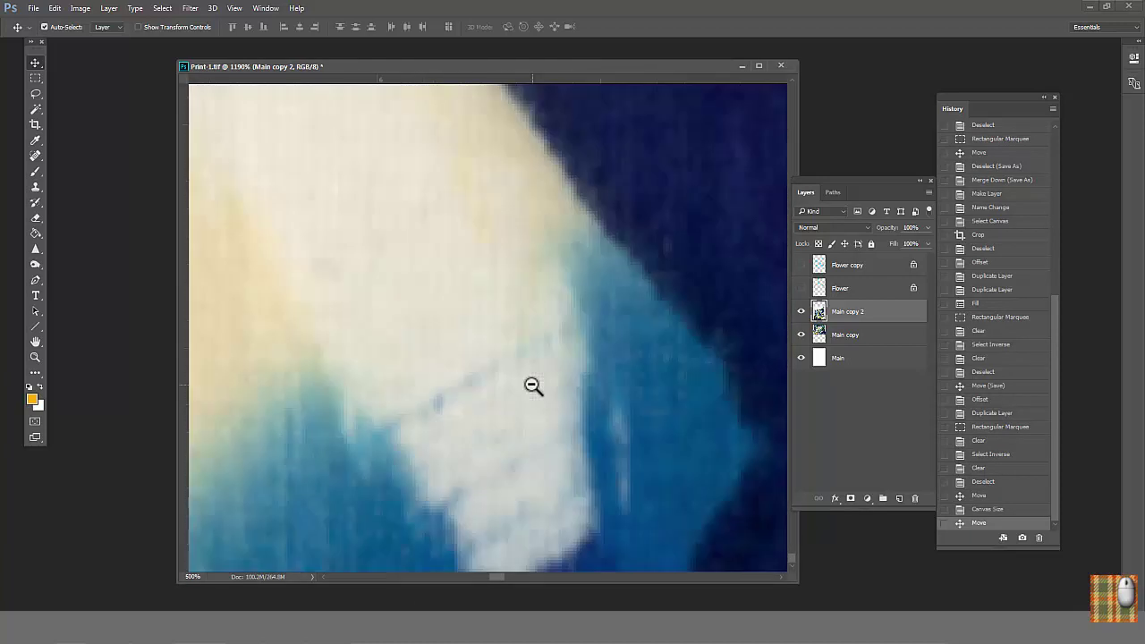
pyautogui.scroll(-6, 532, 385)
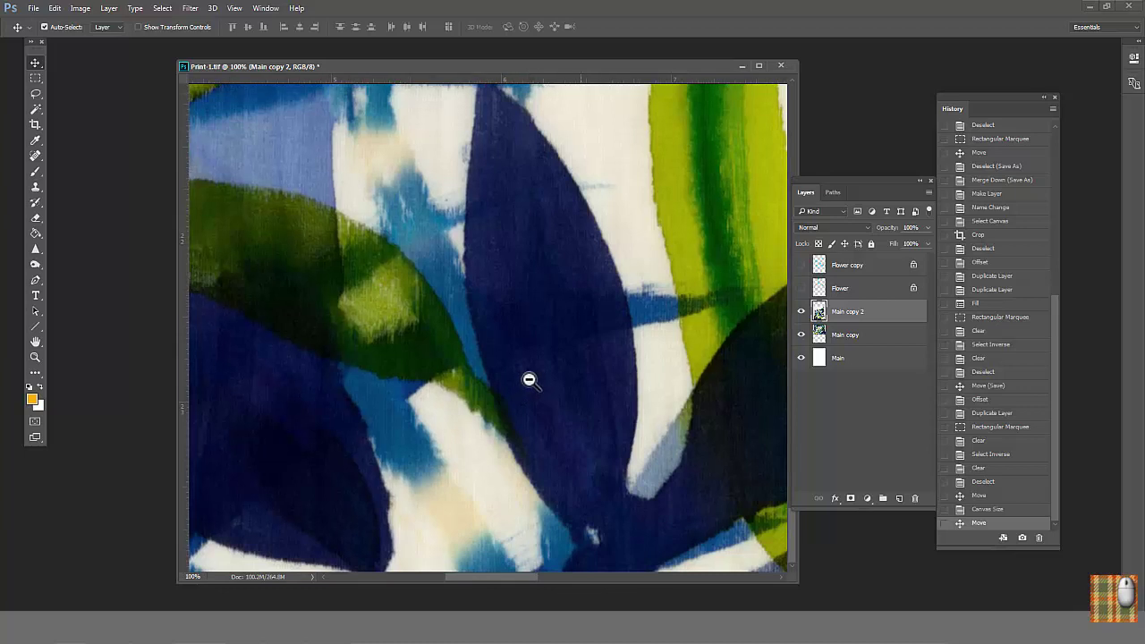
pyautogui.scroll(-6, 529, 379)
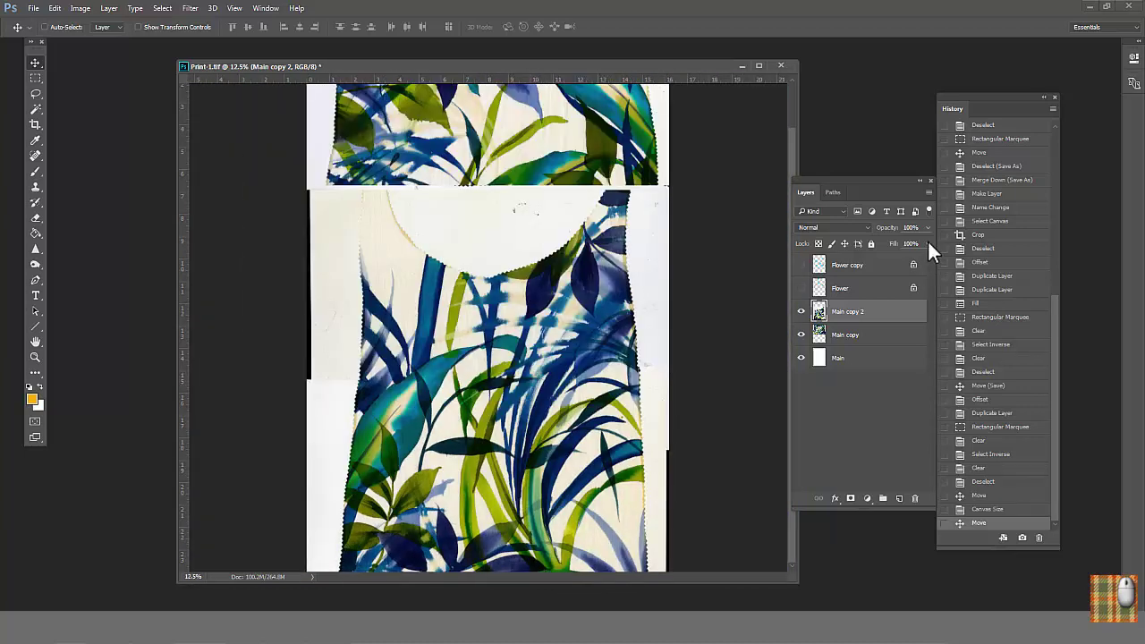
pyautogui.click(928, 243)
pyautogui.moveTo(910, 256); pyautogui.dragTo(905, 258)
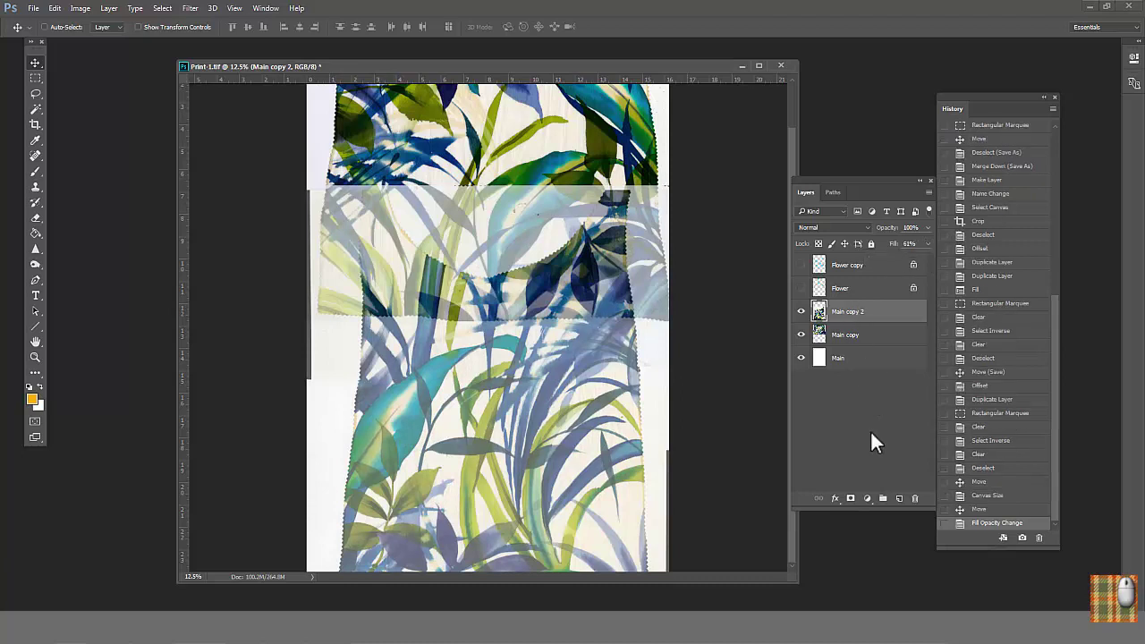
# - Mask Main copy 2 and paint it to blend leaves at the seam, restoring 100% fill
pyautogui.click(850, 499)
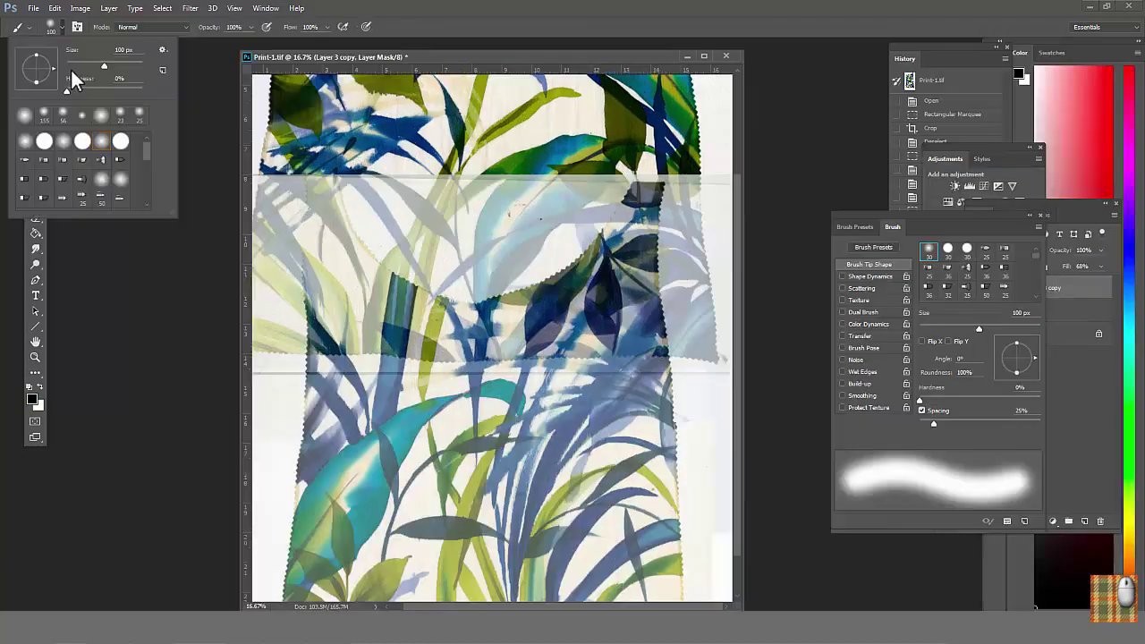
pyautogui.press('Return')
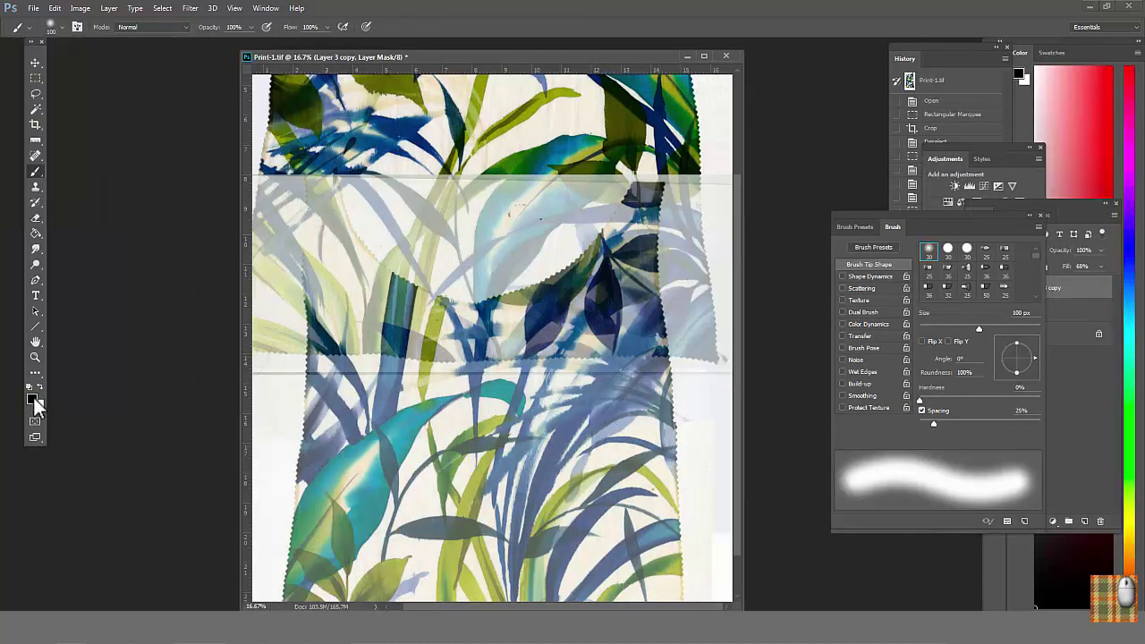
pyautogui.moveTo(268, 183)
pyautogui.mouseDown()
pyautogui.moveTo(363, 287)
pyautogui.moveTo(329, 212)
pyautogui.mouseUp()
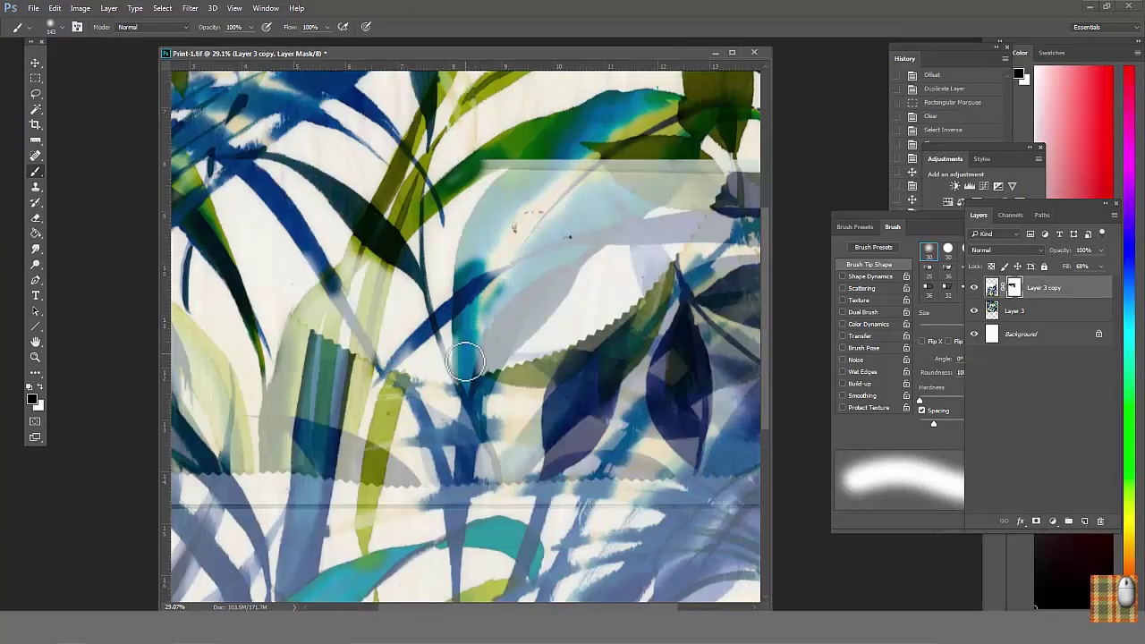
pyautogui.moveTo(429, 320)
pyautogui.mouseDown()
pyautogui.moveTo(498, 356)
pyautogui.moveTo(501, 243)
pyautogui.moveTo(616, 158)
pyautogui.mouseUp()
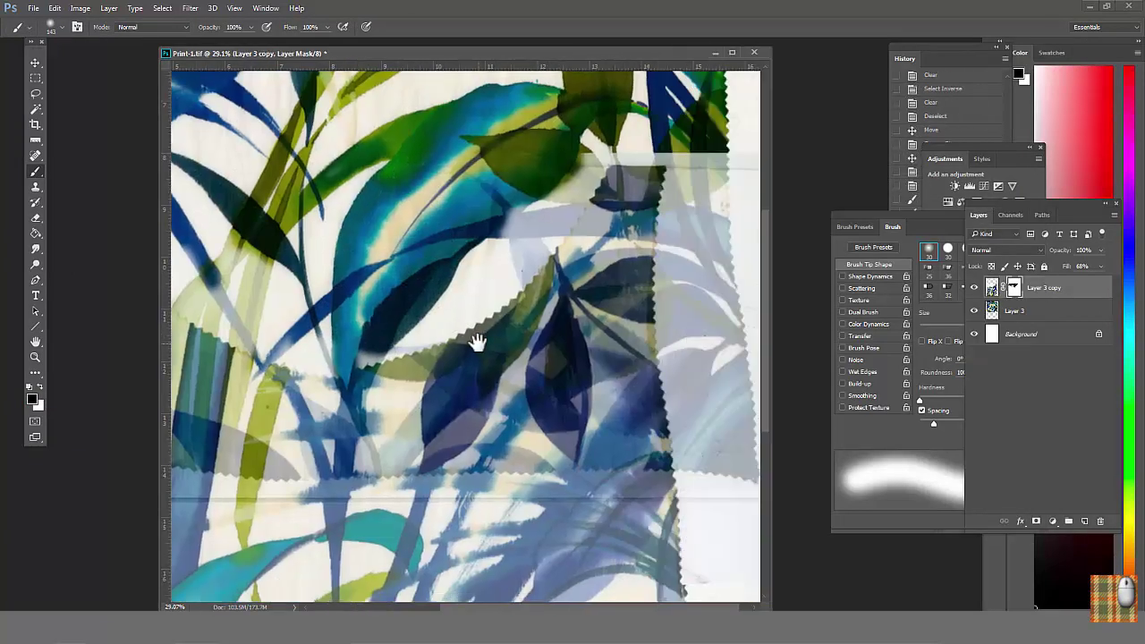
pyautogui.moveTo(477, 335)
pyautogui.mouseDown()
pyautogui.moveTo(510, 208)
pyautogui.moveTo(626, 230)
pyautogui.mouseUp()
pyautogui.moveTo(282, 375); pyautogui.dragTo(261, 301)
pyautogui.moveTo(260, 301); pyautogui.dragTo(294, 395)
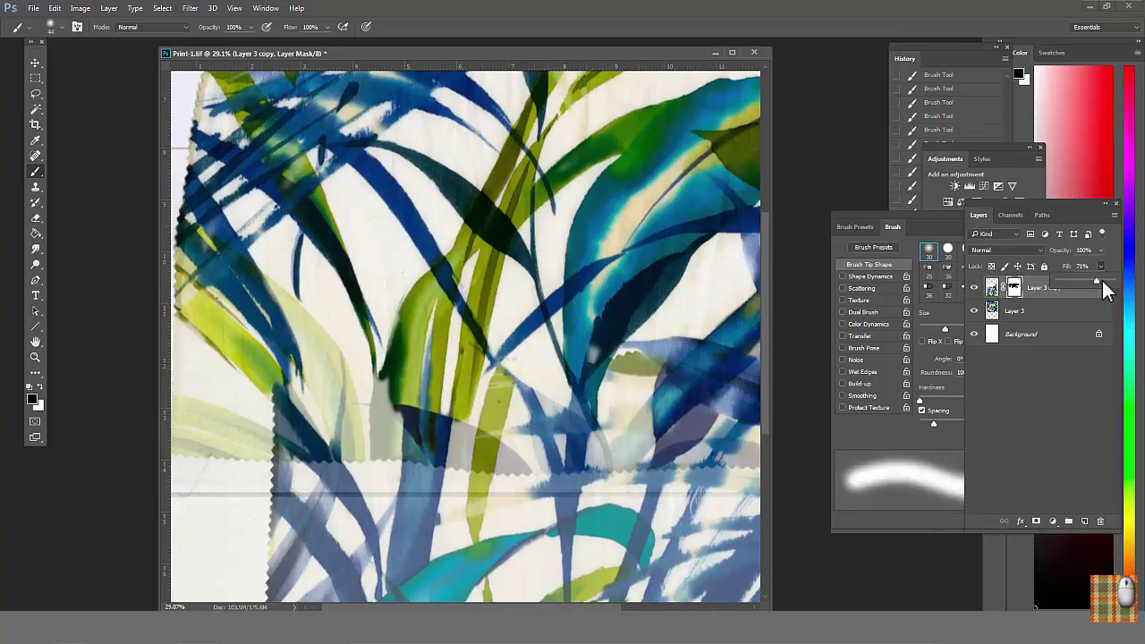
pyautogui.moveTo(1103, 281); pyautogui.dragTo(1120, 283)
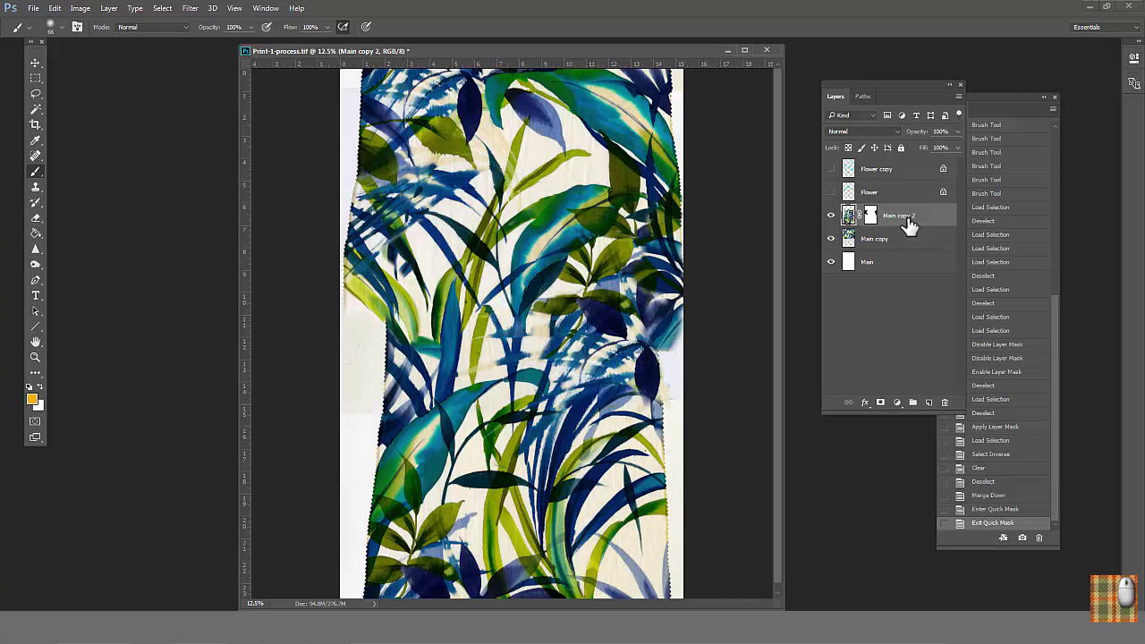
# - Merge Main copy and Main copy 2 into a single layer
pyautogui.keyDown('shift'); pyautogui.click(903, 237); pyautogui.keyUp('shift')
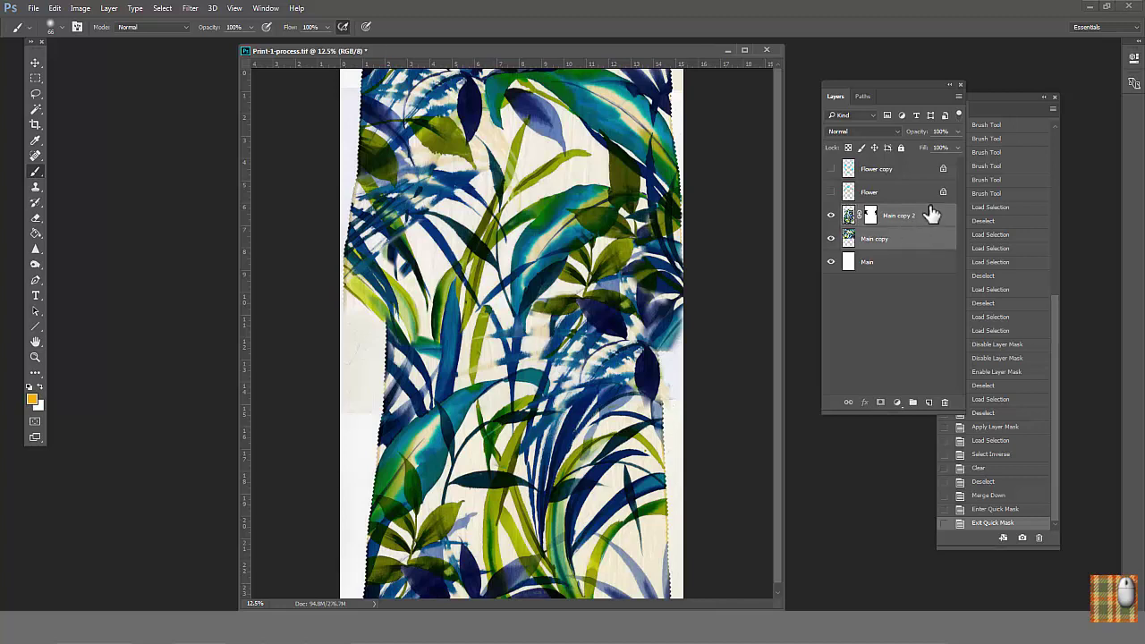
pyautogui.click(960, 96)
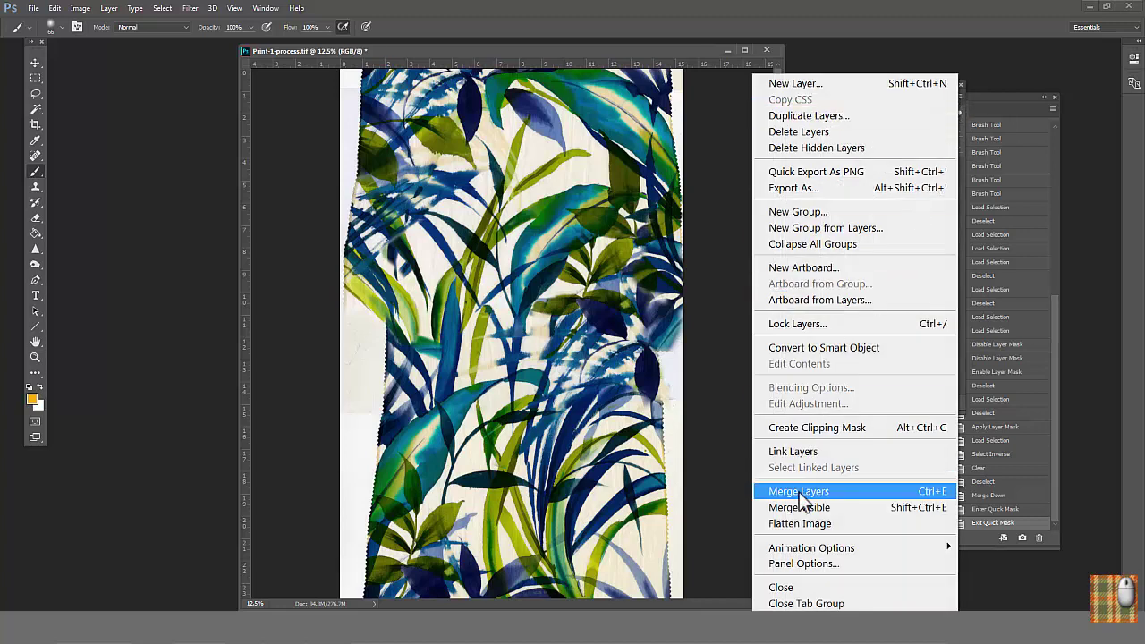
pyautogui.click(798, 491)
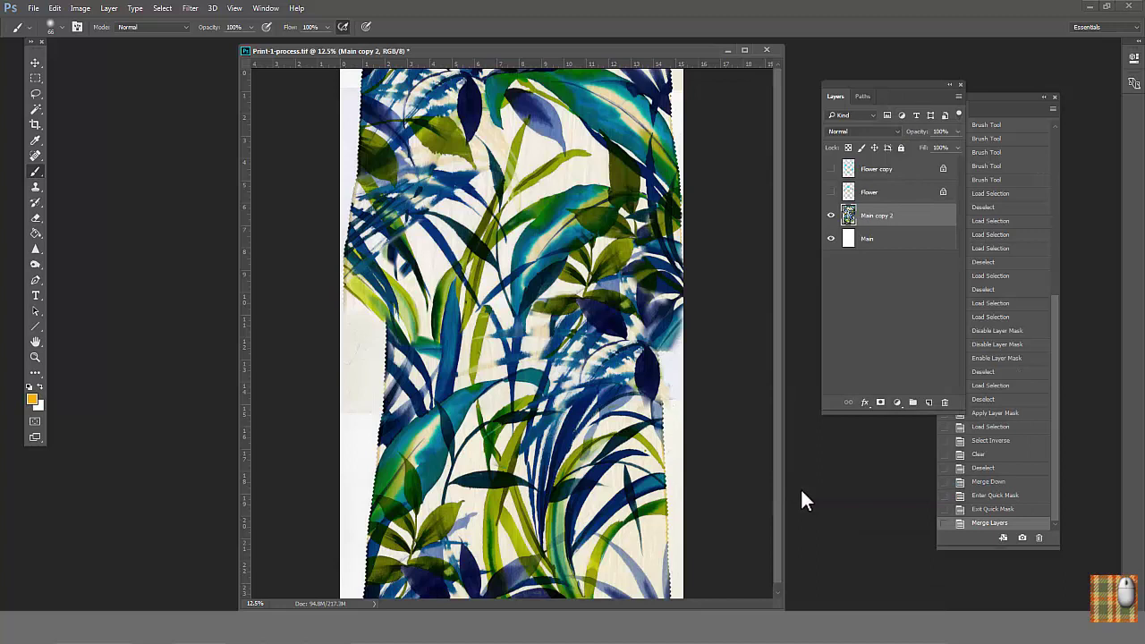
# - Hide the merged leaf layer and show both Flower and Flower copy
pyautogui.click(831, 215)
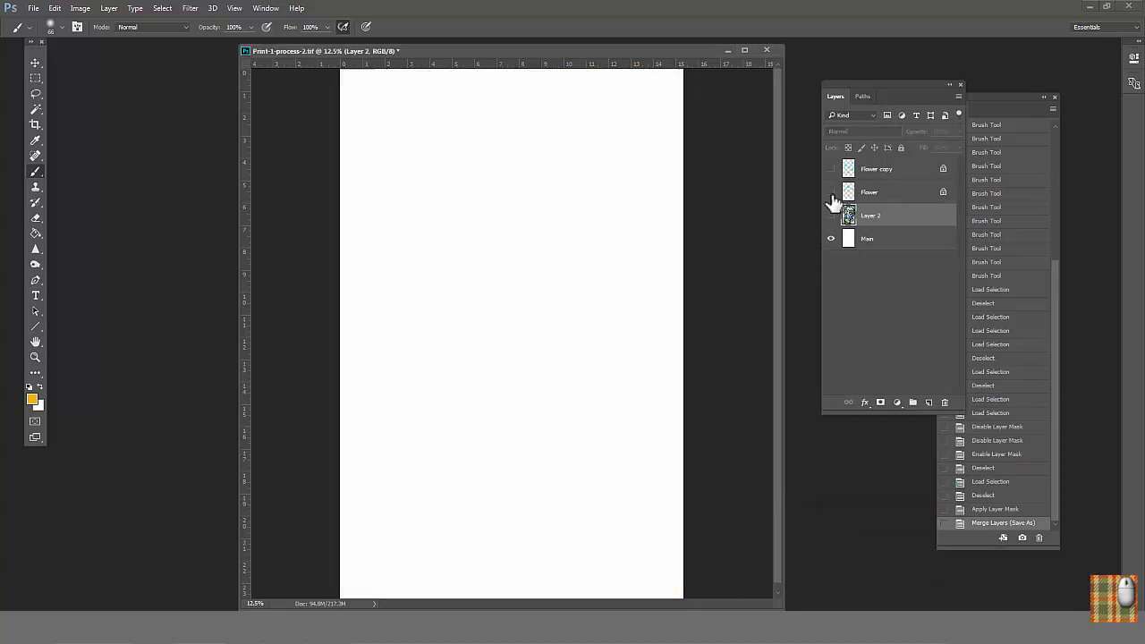
pyautogui.click(831, 192)
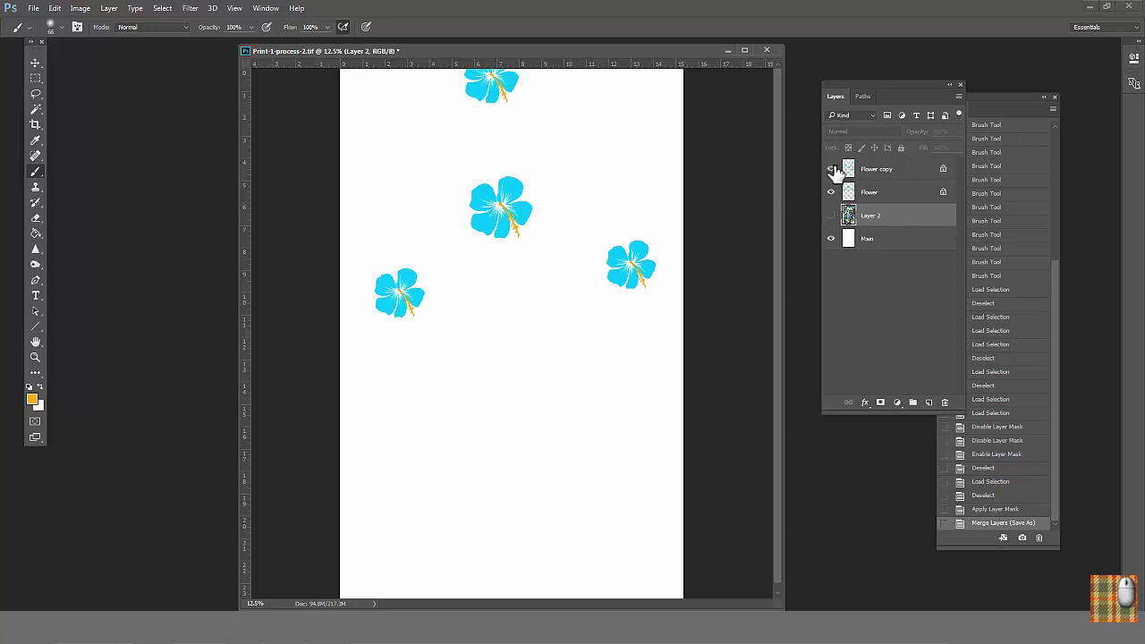
pyautogui.click(831, 169)
# - Move the Flower copy blooms down the page, trying then undoing a 46% fill
pyautogui.press('v')
pyautogui.moveTo(491, 94); pyautogui.dragTo(491, 238)
pyautogui.click(509, 543)
pyautogui.moveTo(593, 498); pyautogui.dragTo(593, 562)
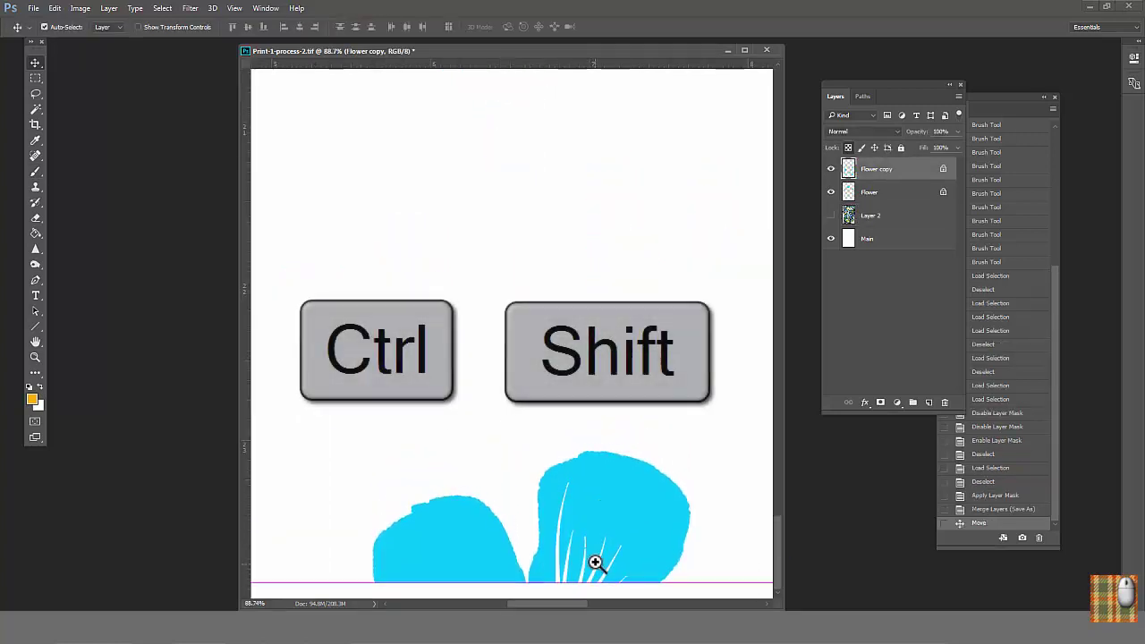
pyautogui.scroll(5, 592, 563)
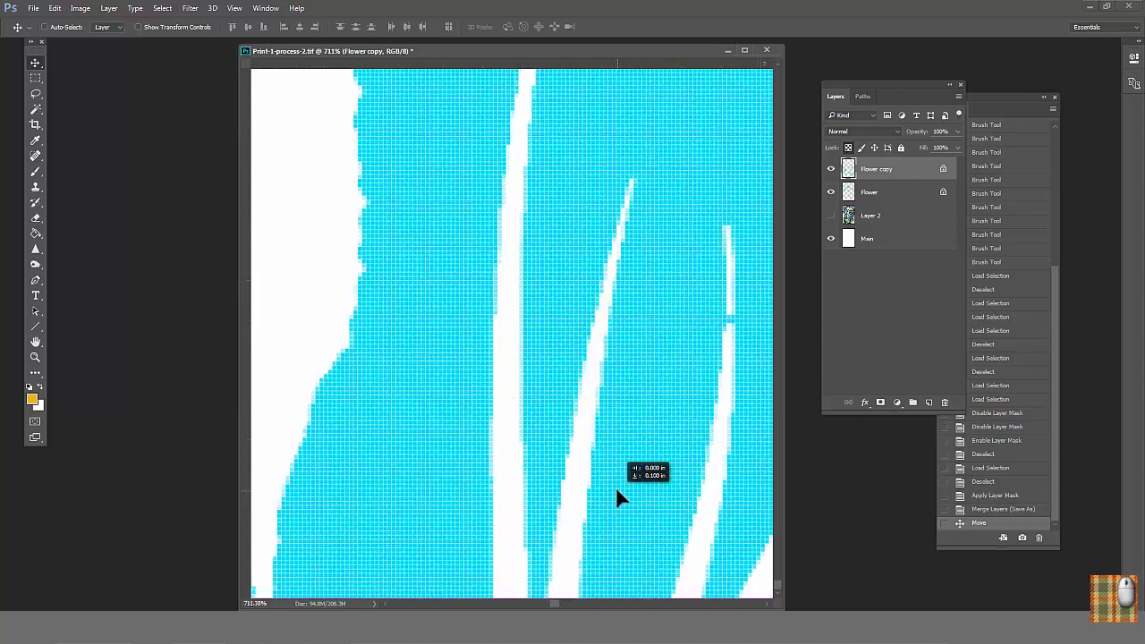
pyautogui.scroll(-6, 528, 387)
pyautogui.scroll(-7, 529, 383)
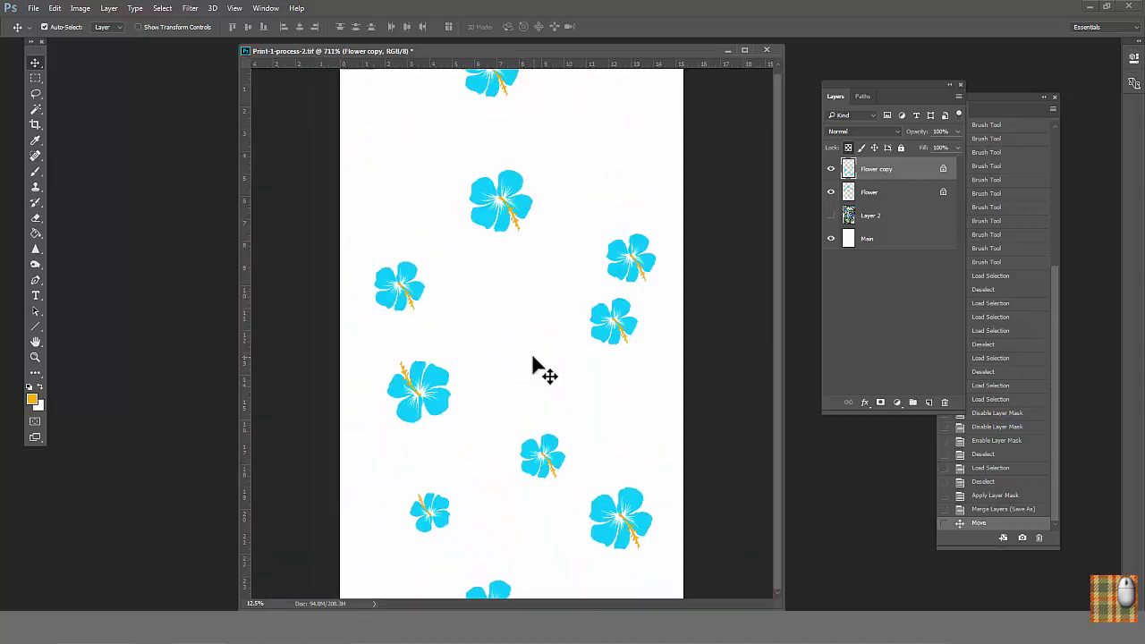
pyautogui.moveTo(960, 148)
pyautogui.mouseDown()
pyautogui.moveTo(920, 162)
pyautogui.moveTo(932, 164)
pyautogui.mouseUp()
pyautogui.hotkey('ctrl', 'z')
# - Lasso a pale flower and two bright flowers and shift them up and left
pyautogui.press('l')
pyautogui.moveTo(647, 325)
pyautogui.mouseDown()
pyautogui.moveTo(639, 315)
pyautogui.moveTo(552, 328)
pyautogui.mouseUp()
pyautogui.click(863, 192)
pyautogui.moveTo(452, 273)
pyautogui.mouseDown()
pyautogui.moveTo(408, 337)
pyautogui.moveTo(396, 264)
pyautogui.mouseUp()
pyautogui.moveTo(652, 243); pyautogui.dragTo(649, 240)
pyautogui.moveTo(643, 261); pyautogui.dragTo(635, 250)
# - Reposition two more pale flowers, deselect, and set Flower copy fill back to 100%
pyautogui.hotkey('alt', ']')
pyautogui.moveTo(588, 297)
pyautogui.mouseDown()
pyautogui.moveTo(507, 338)
pyautogui.moveTo(585, 297)
pyautogui.mouseUp()
pyautogui.moveTo(555, 324); pyautogui.dragTo(578, 321)
pyautogui.moveTo(590, 434); pyautogui.dragTo(586, 429)
pyautogui.moveTo(541, 468); pyautogui.dragTo(560, 458)
pyautogui.hotkey('ctrl', 'd')
pyautogui.click(958, 148)
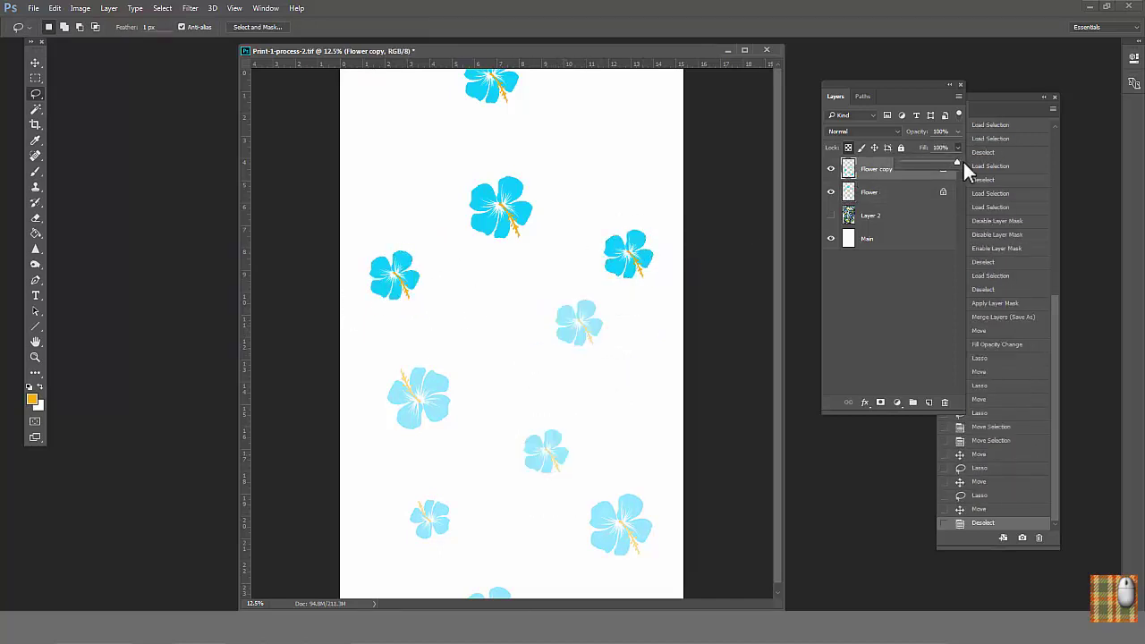
pyautogui.click(958, 162)
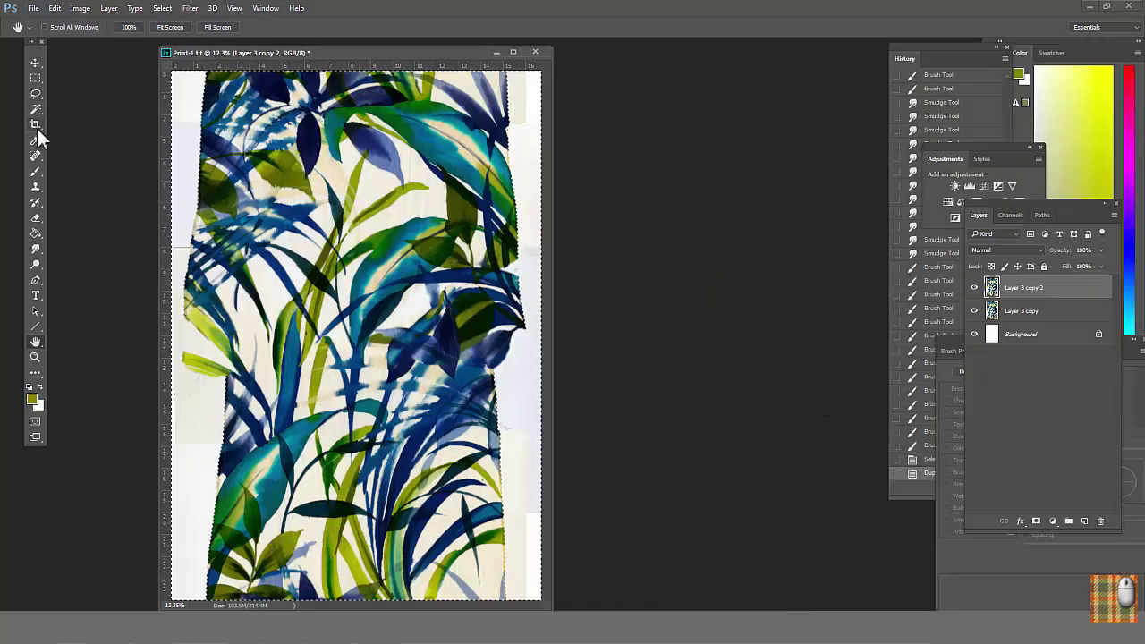
# - Widen the leaf print canvas to the right and Alt-drag a copy of the print alongside
pyautogui.click(35, 124)
pyautogui.hotkey('ctrl', '-')
pyautogui.moveTo(480, 334); pyautogui.dragTo(537, 326)
pyautogui.press('Return')
pyautogui.press('v')
pyautogui.moveTo(354, 320); pyautogui.dragTo(577, 320)
# - Offset the copy 3600 px vertically with wrap around and align it to the original
pyautogui.click(190, 8)
pyautogui.moveTo(214, 334)
pyautogui.click(128, 414)
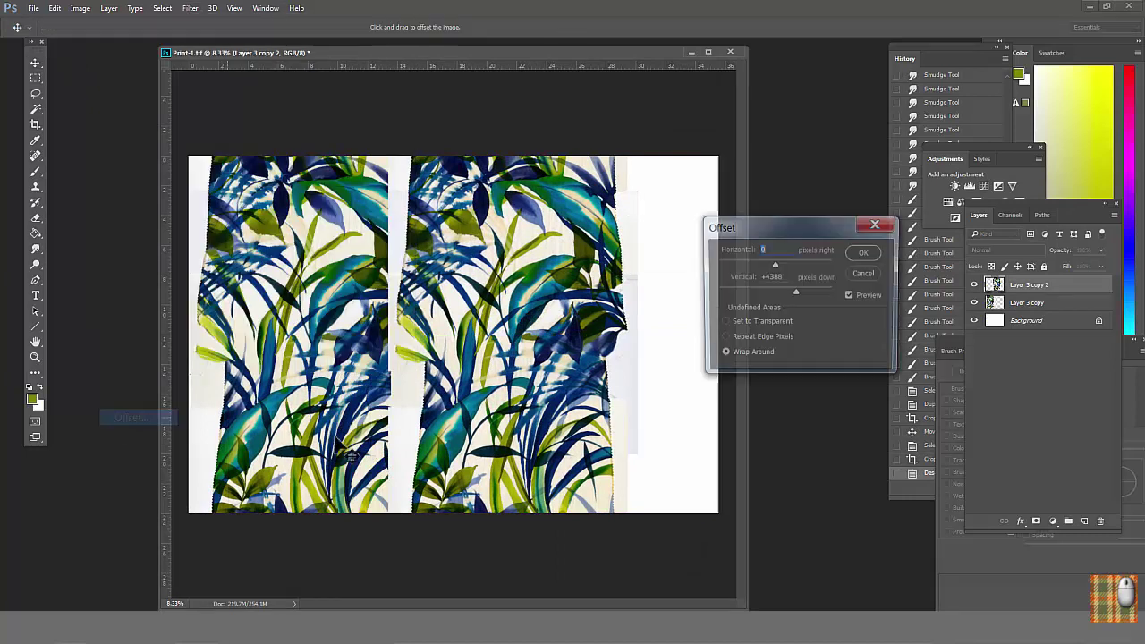
pyautogui.click(733, 277)
pyautogui.write('3600')
pyautogui.hotkey('alt', 'Tab')
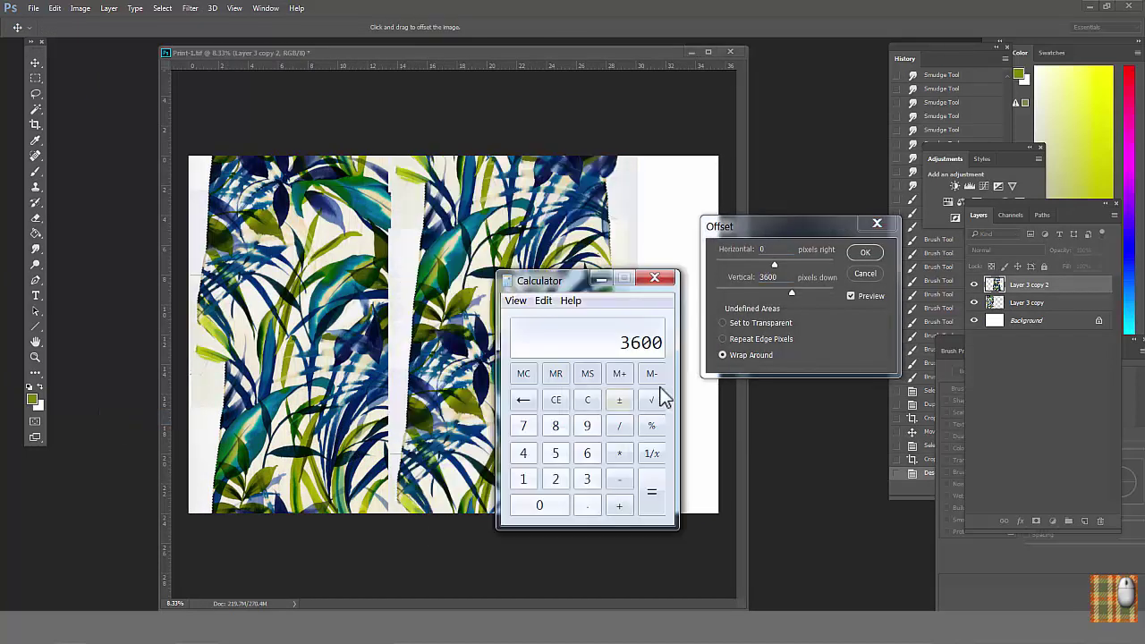
pyautogui.click(600, 278)
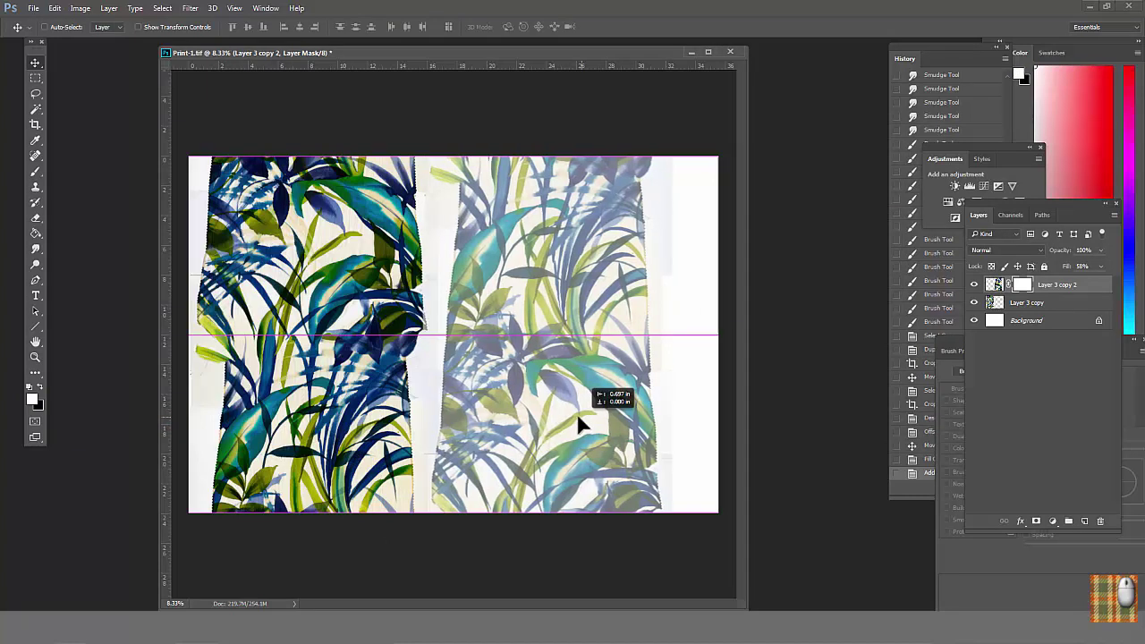
pyautogui.moveTo(575, 412); pyautogui.dragTo(545, 413)
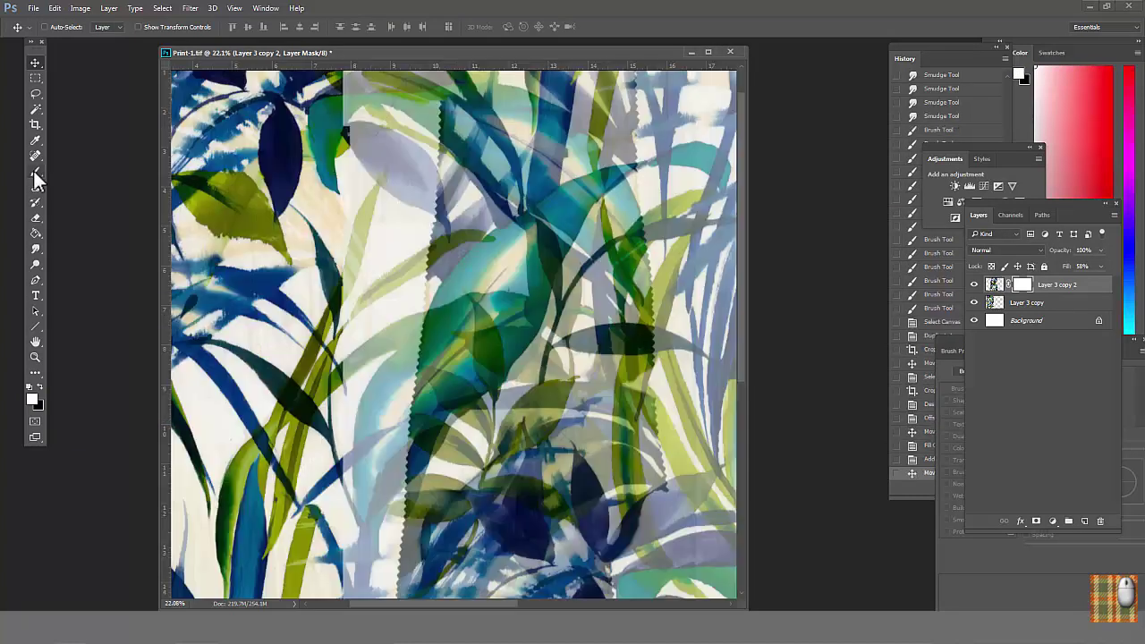
# - Brush the seam on the mask in black and merge the print layers into one
pyautogui.click(36, 172)
pyautogui.press('d')
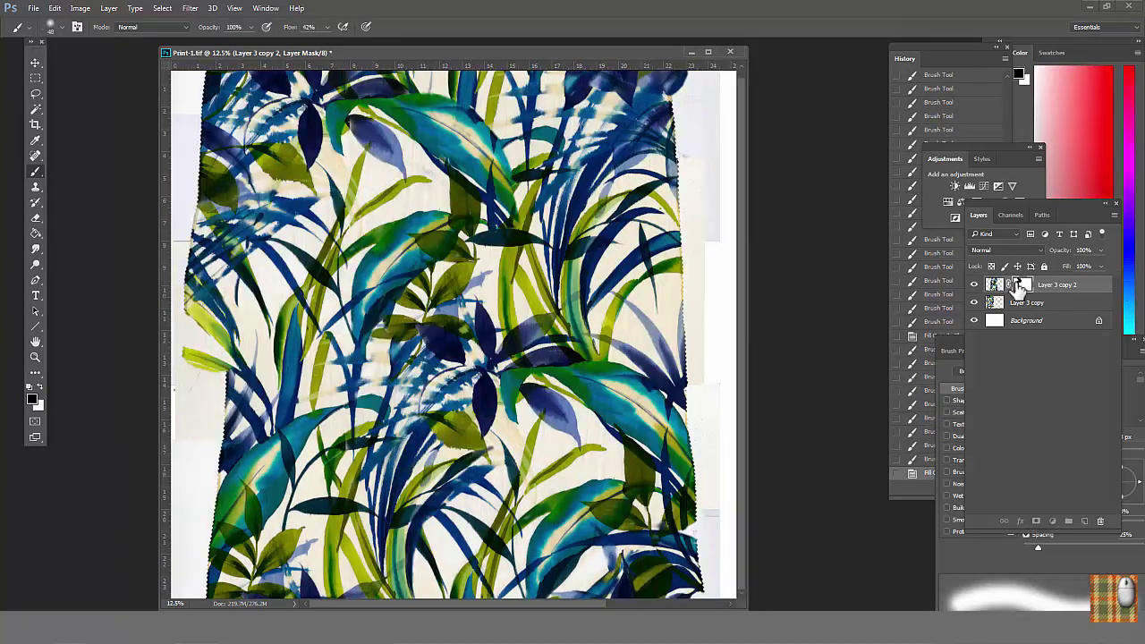
pyautogui.click(1114, 215)
pyautogui.click(957, 481)
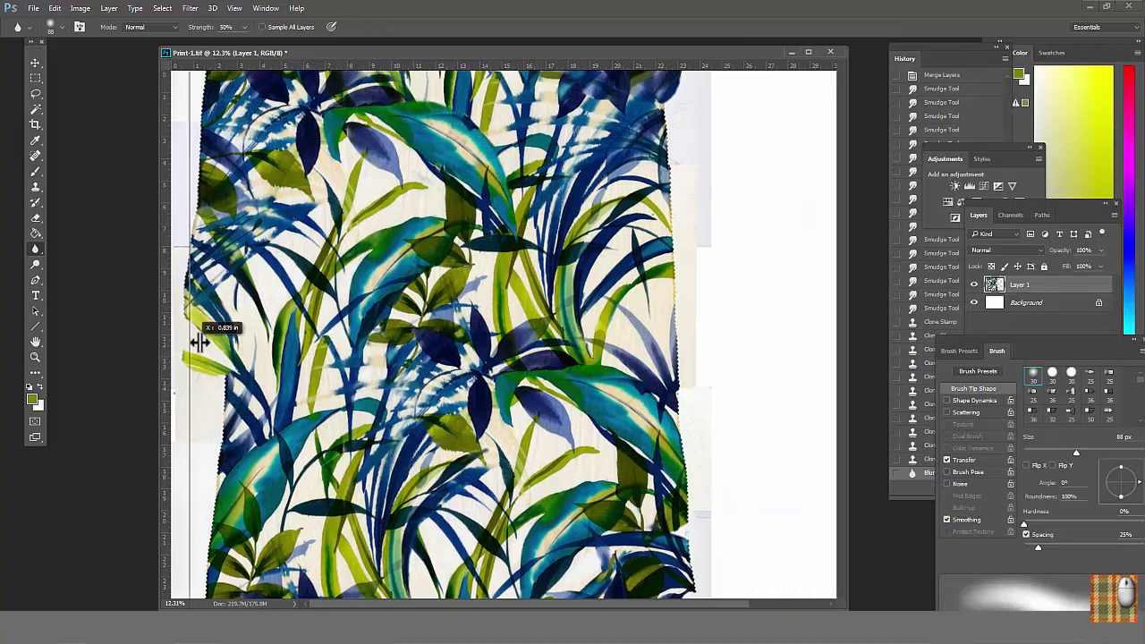
# - Add two vertical guides and marquee-select the repeat strip between them
pyautogui.moveTo(199, 332); pyautogui.dragTo(431, 228)
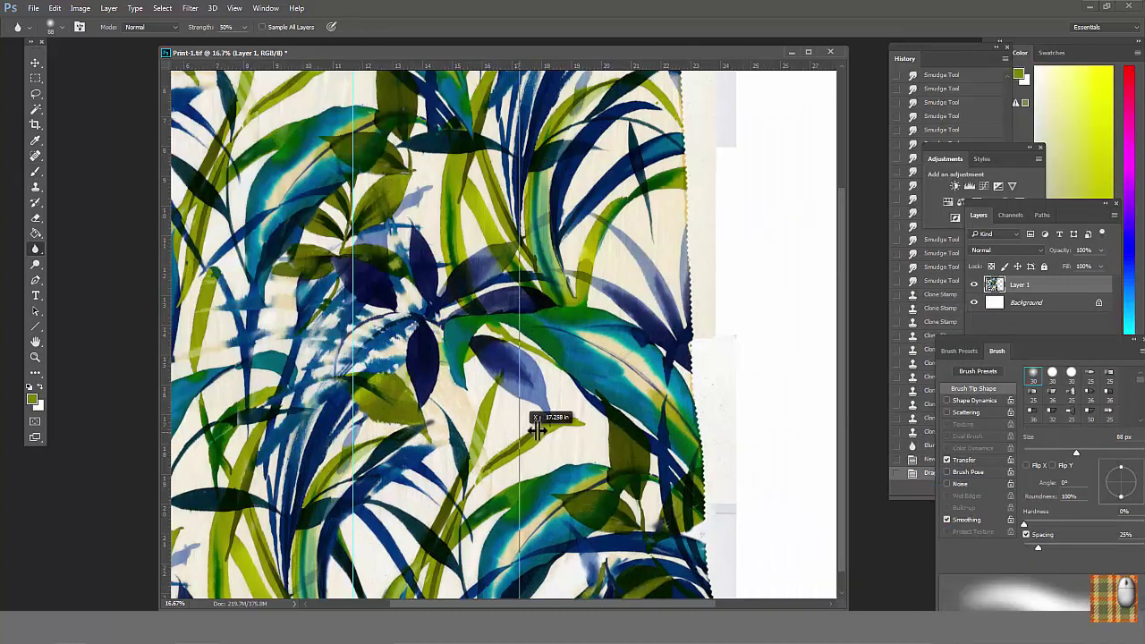
pyautogui.moveTo(524, 427); pyautogui.dragTo(589, 429)
pyautogui.click(36, 78)
pyautogui.hotkey('ctrl', '-')
pyautogui.moveTo(412, 157); pyautogui.dragTo(527, 541)
pyautogui.click(80, 10)
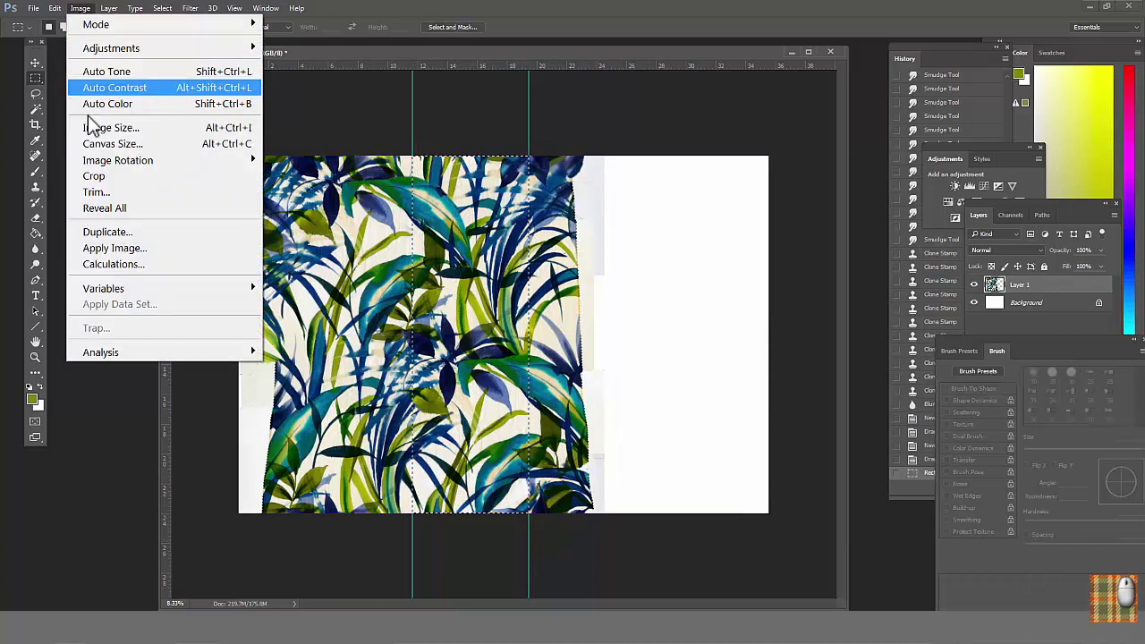
# - Crop the print to the selected strip, then select all and crop to the full canvas
pyautogui.click(94, 176)
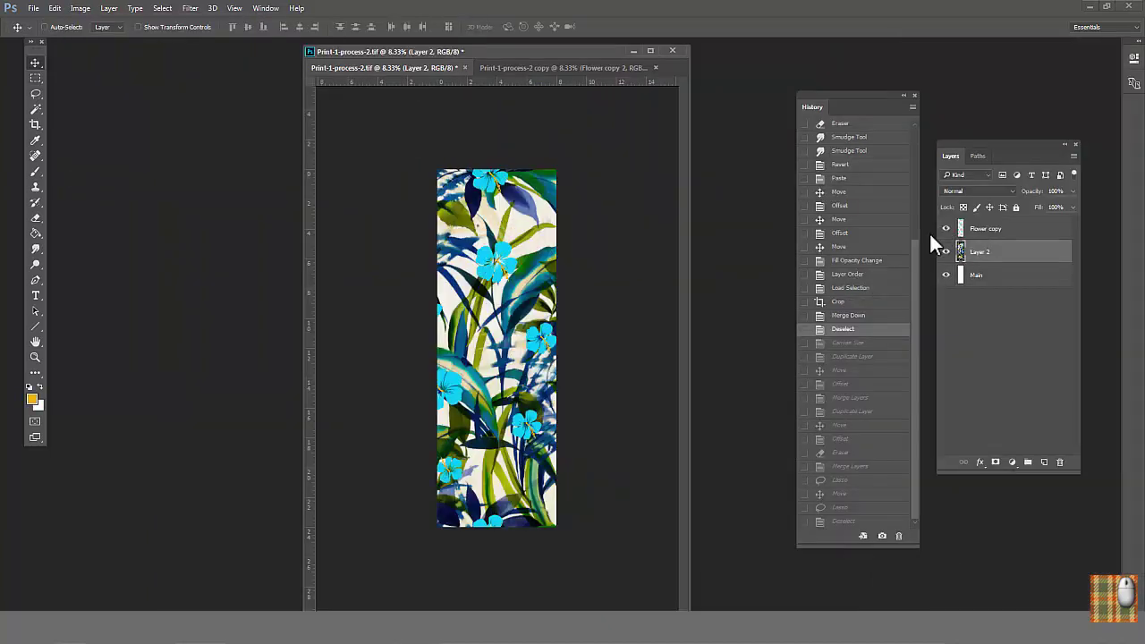
pyautogui.click(162, 9)
pyautogui.click(168, 25)
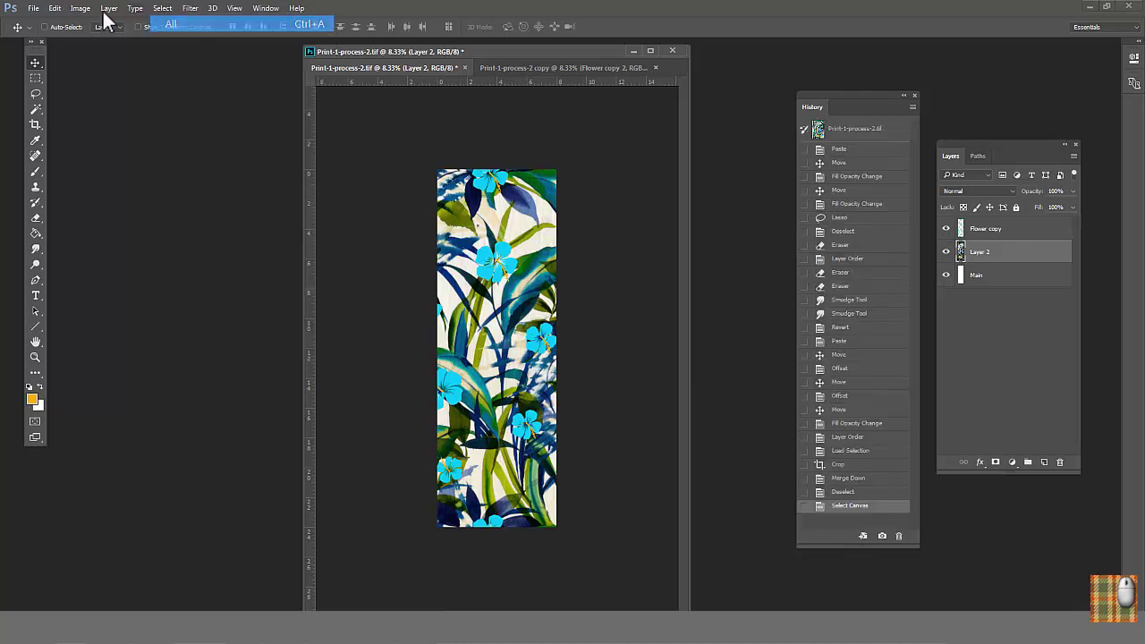
pyautogui.click(80, 9)
pyautogui.click(98, 177)
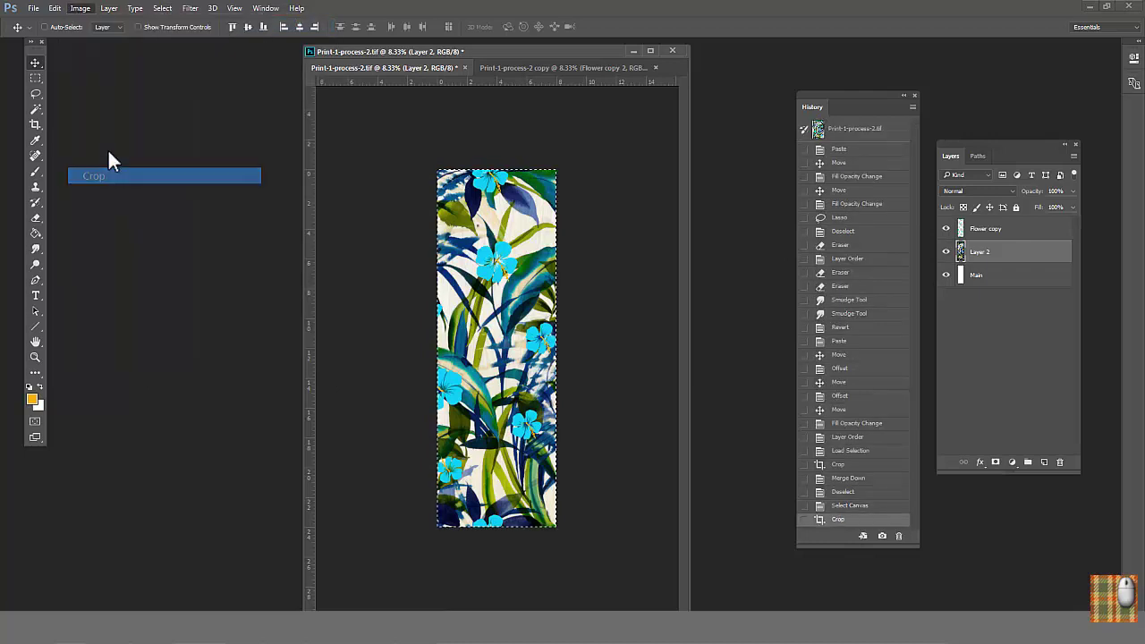
pyautogui.press('c')
# - Double the canvas width to 16, extending it to the right
pyautogui.click(80, 9)
pyautogui.click(112, 143)
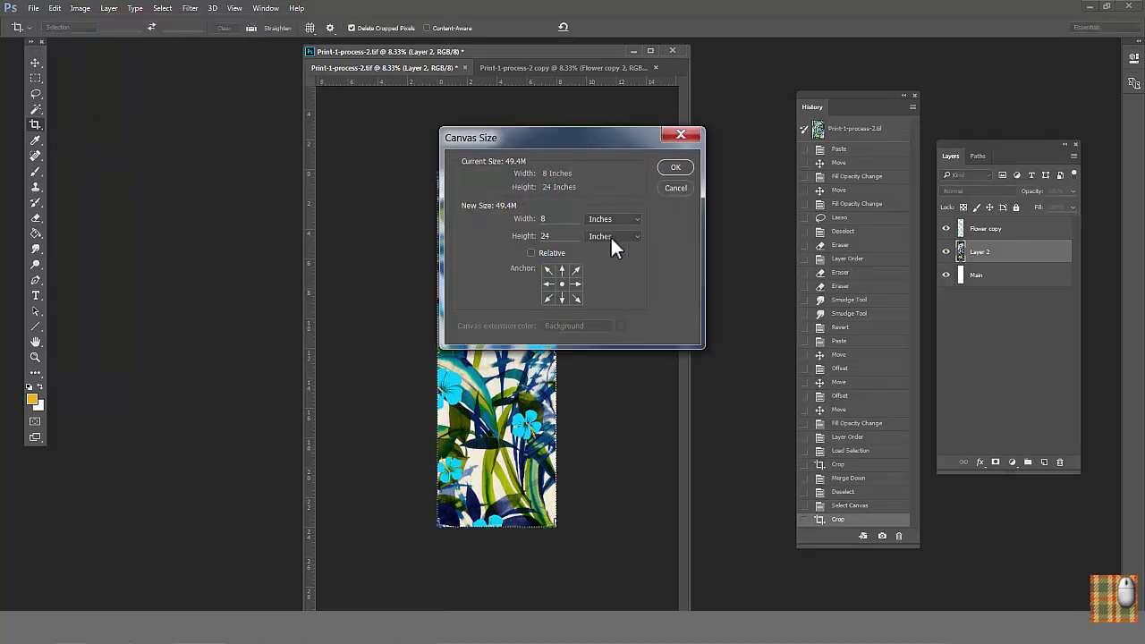
pyautogui.write('16')
pyautogui.click(548, 284)
pyautogui.click(675, 167)
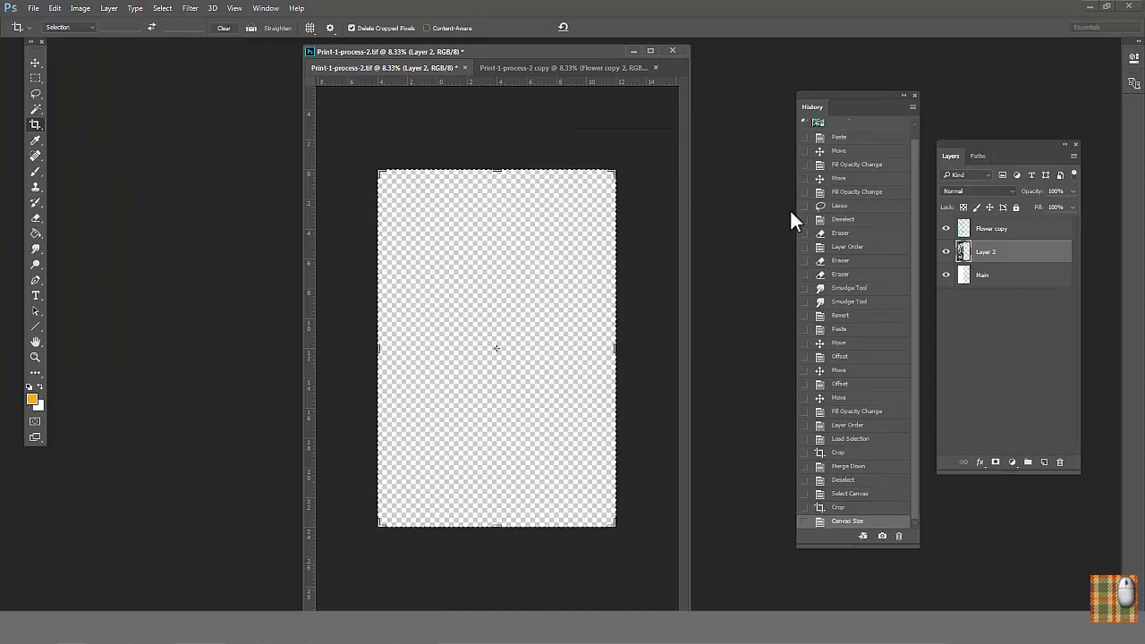
# - Duplicate the print and flower layers and move the copies into the right half
pyautogui.keyDown('shift'); pyautogui.click(981, 236); pyautogui.keyUp('shift')
pyautogui.moveTo(981, 236); pyautogui.dragTo(1042, 461)
pyautogui.click(38, 63)
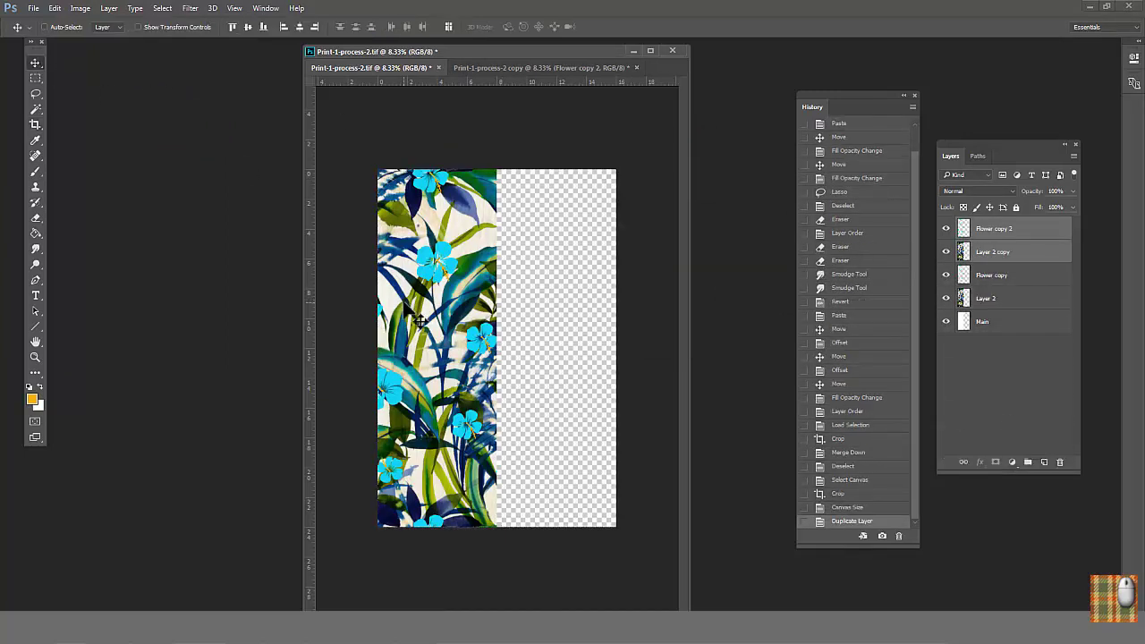
pyautogui.moveTo(407, 305); pyautogui.dragTo(529, 315)
# - Apply the 3600 px downward Offset to Layer 2 copy and Flower copy 2
pyautogui.click(988, 252)
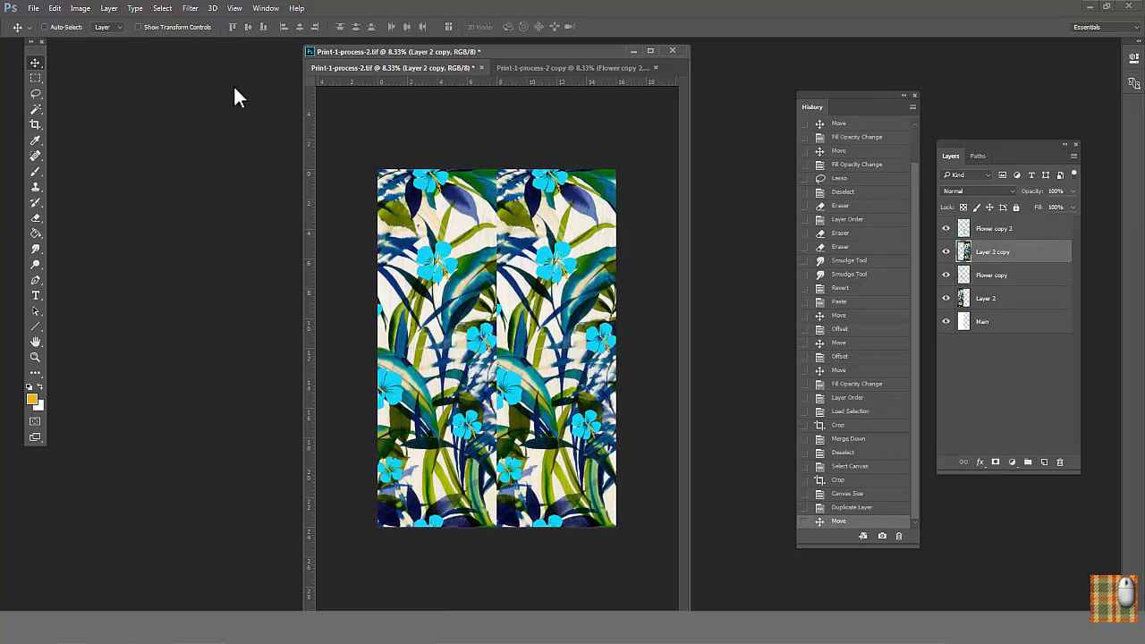
pyautogui.click(189, 8)
pyautogui.moveTo(247, 336)
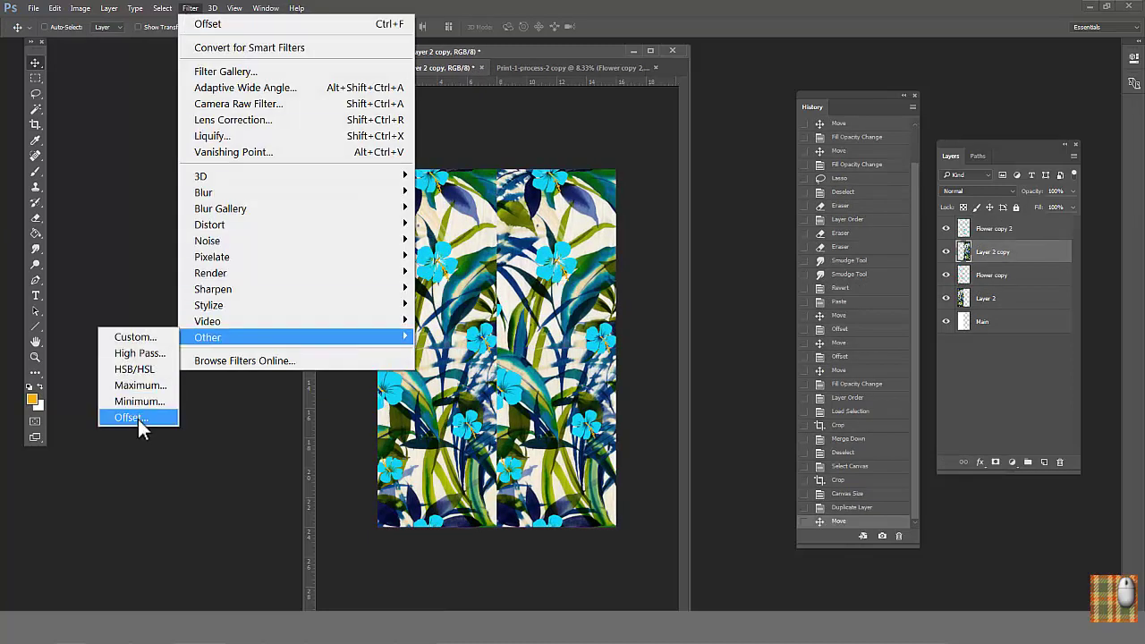
pyautogui.click(142, 420)
pyautogui.click(881, 236)
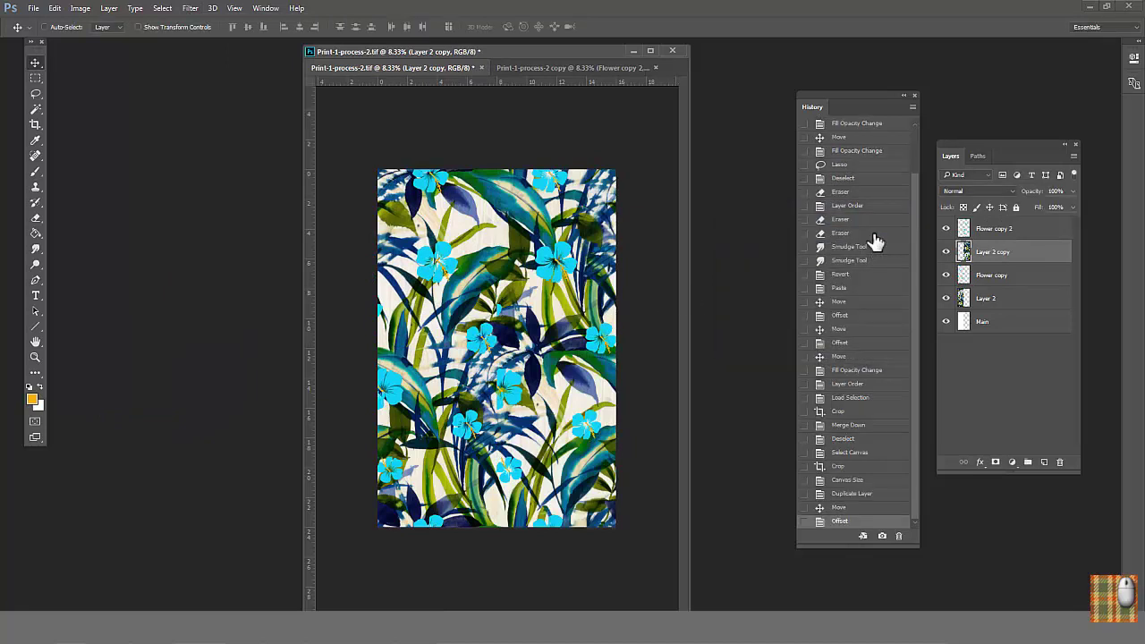
pyautogui.click(992, 228)
pyautogui.click(190, 8)
pyautogui.moveTo(213, 341)
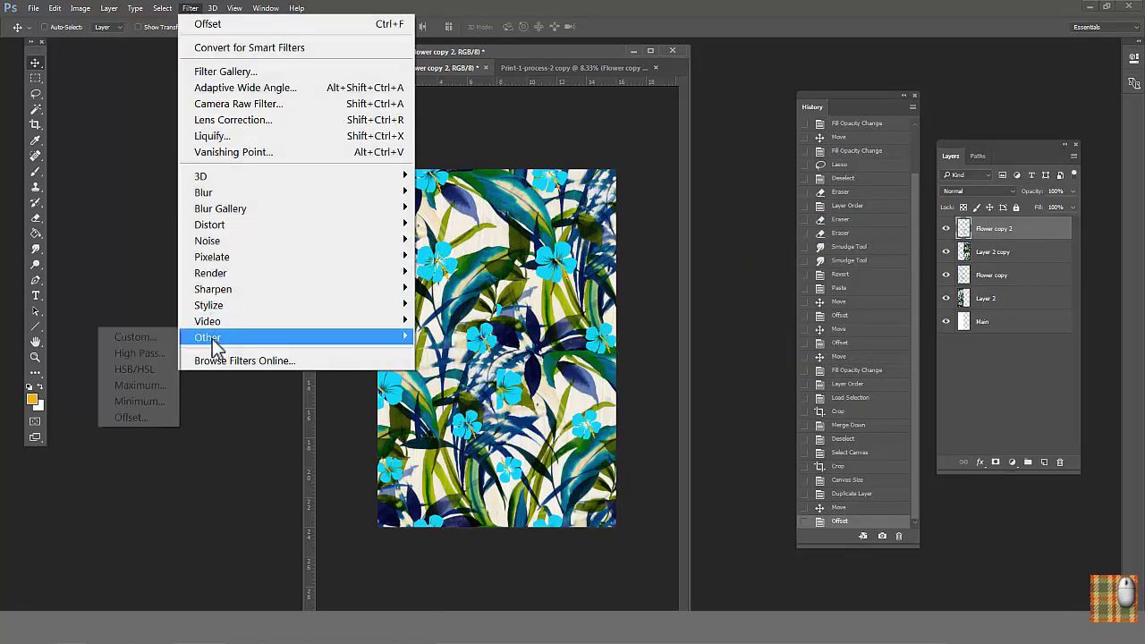
pyautogui.click(136, 417)
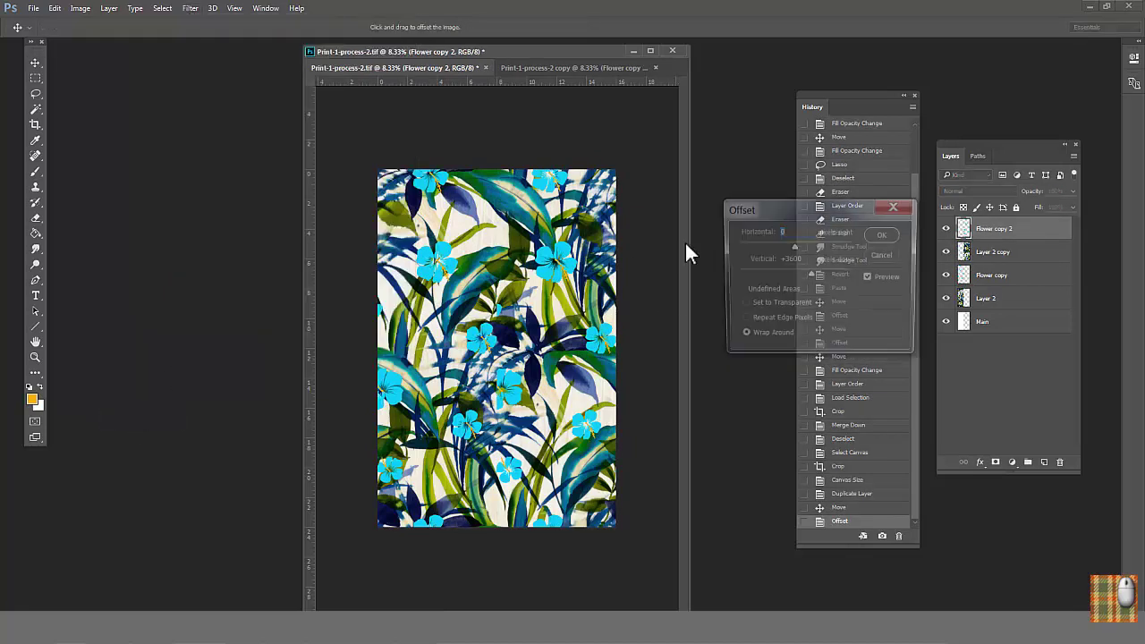
pyautogui.click(880, 236)
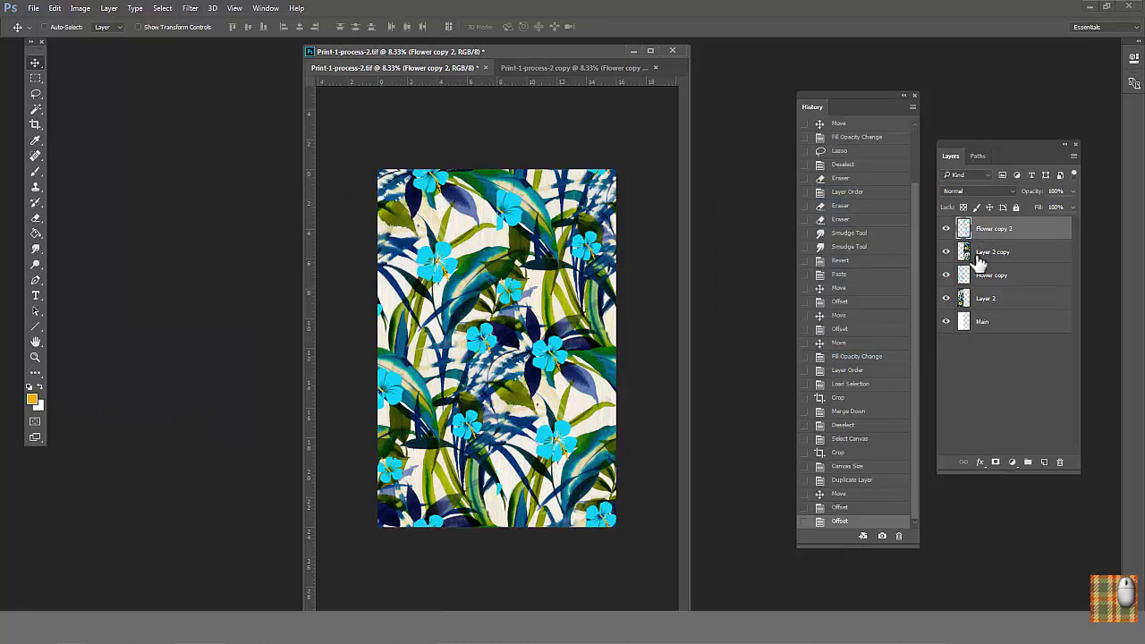
# - Merge the two leaf print layers, then merge the two flower copy layers
pyautogui.moveTo(981, 254); pyautogui.dragTo(982, 279)
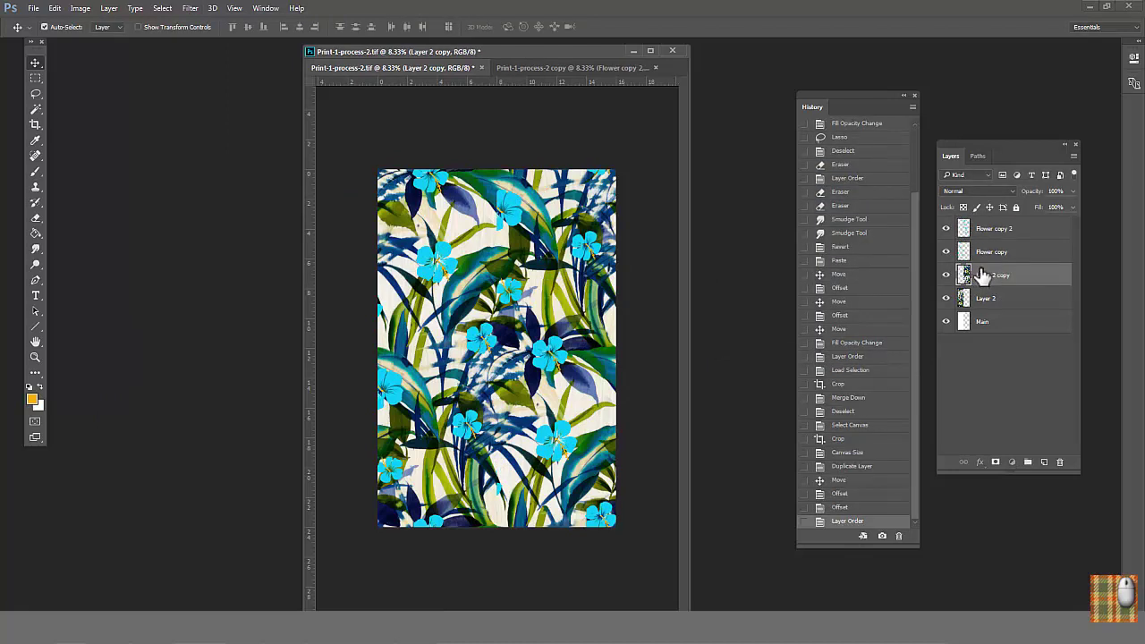
pyautogui.keyDown('shift'); pyautogui.click(983, 298); pyautogui.keyUp('shift')
pyautogui.hotkey('ctrl', 'e')
pyautogui.click(967, 229)
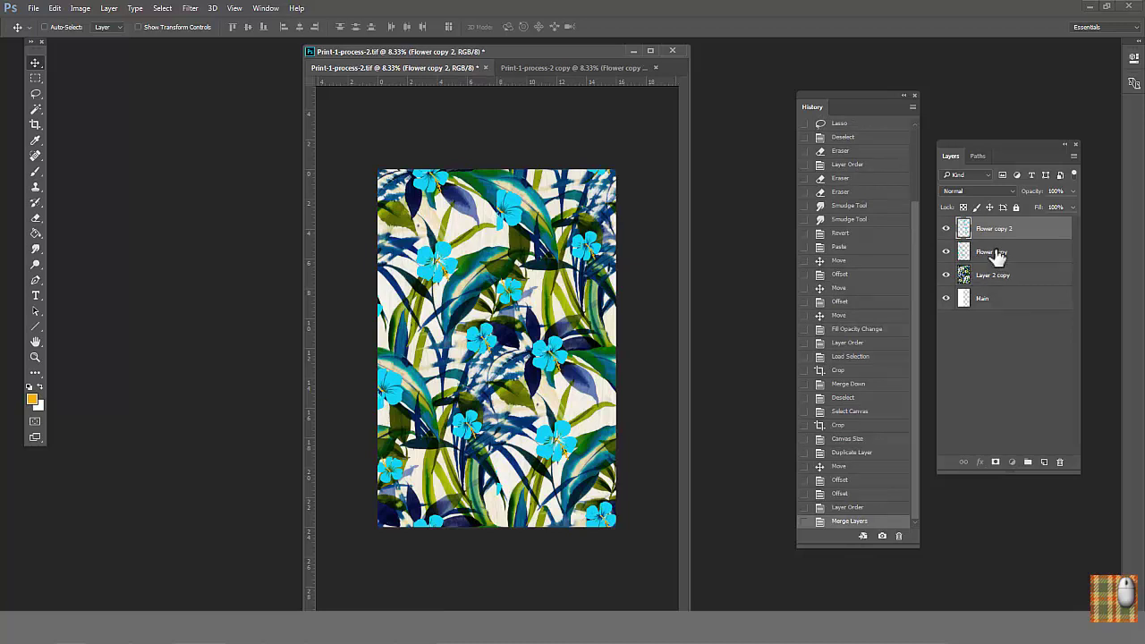
pyautogui.keyDown('shift'); pyautogui.click(966, 251); pyautogui.keyUp('shift')
pyautogui.hotkey('ctrl', 'e')
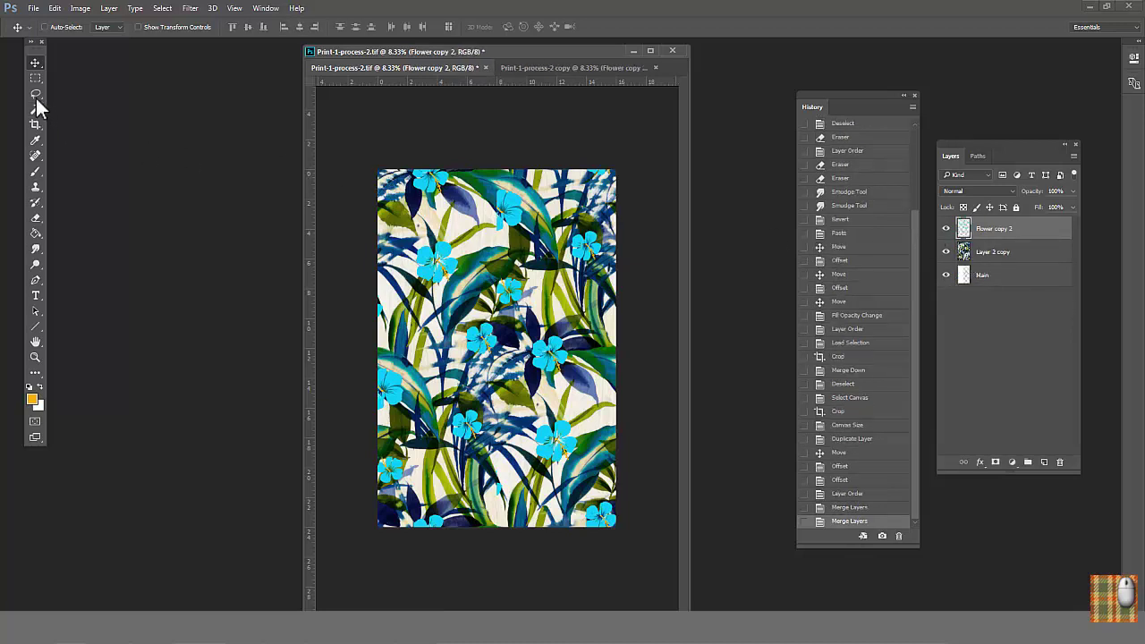
# - Lasso and delete the flower at the top edge, and reposition other stray flowers
pyautogui.click(36, 95)
pyautogui.moveTo(528, 190)
pyautogui.mouseDown()
pyautogui.moveTo(507, 234)
pyautogui.moveTo(519, 420)
pyautogui.moveTo(490, 447)
pyautogui.moveTo(479, 431)
pyautogui.moveTo(490, 490)
pyautogui.mouseUp()
pyautogui.press('Delete')
pyautogui.press('Delete')
pyautogui.hotkey('ctrl', 'd')
pyautogui.moveTo(483, 308)
pyautogui.mouseDown()
pyautogui.moveTo(492, 350)
pyautogui.moveTo(537, 278)
pyautogui.moveTo(523, 251)
pyautogui.mouseUp()
pyautogui.moveTo(545, 210); pyautogui.dragTo(537, 237)
pyautogui.moveTo(528, 241); pyautogui.dragTo(519, 250)
pyautogui.hotkey('ctrl', 'd')
pyautogui.moveTo(447, 300); pyautogui.dragTo(468, 316)
pyautogui.hotkey('ctrl', 'd')
# - Narrow the canvas to 8 inches wide, accepting the clipping
pyautogui.click(80, 8)
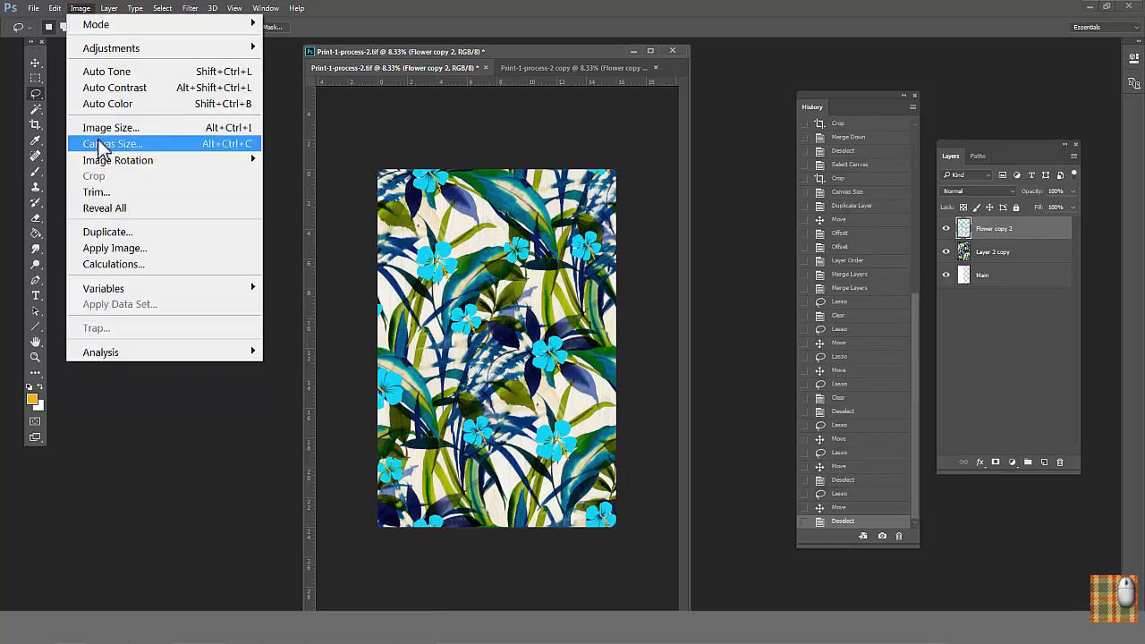
pyautogui.click(101, 145)
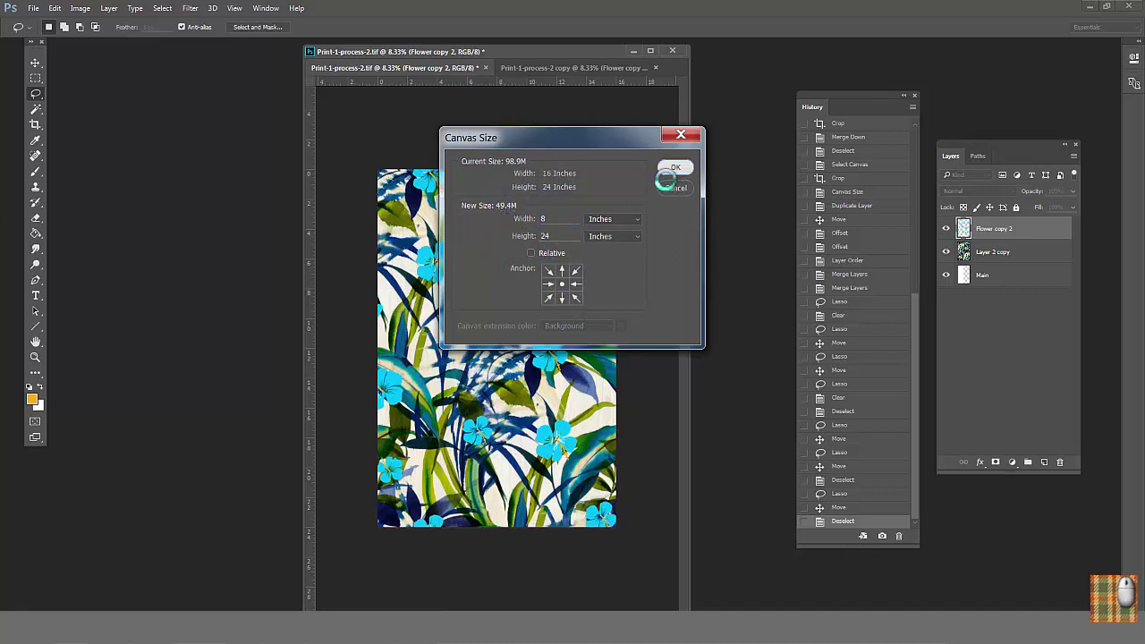
pyautogui.click(672, 169)
pyautogui.click(565, 247)
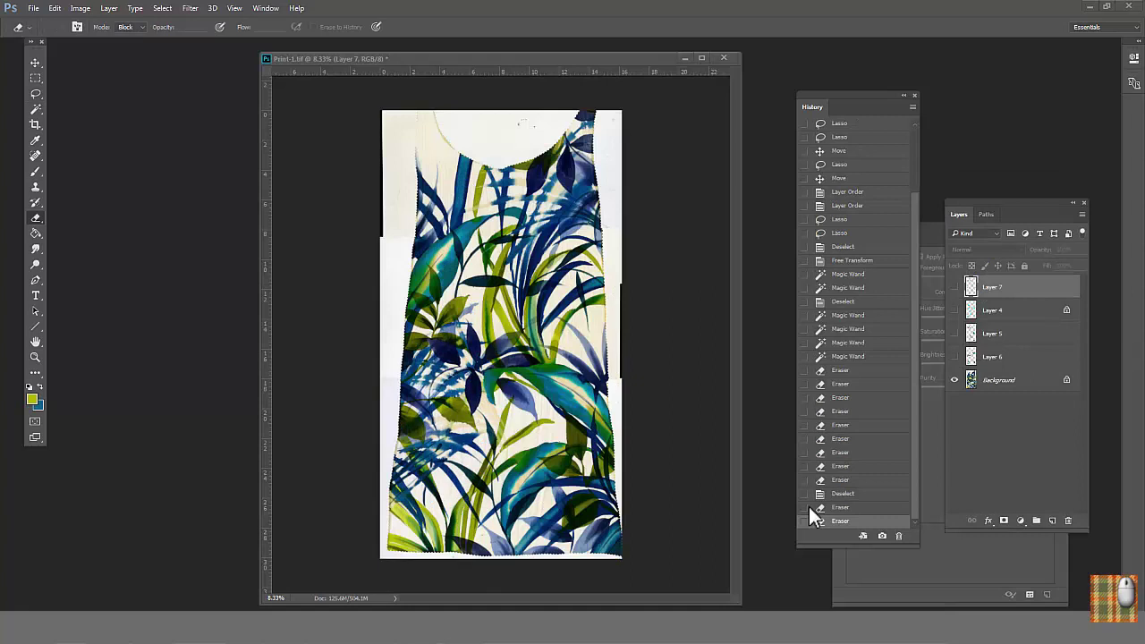
pyautogui.click(955, 338)
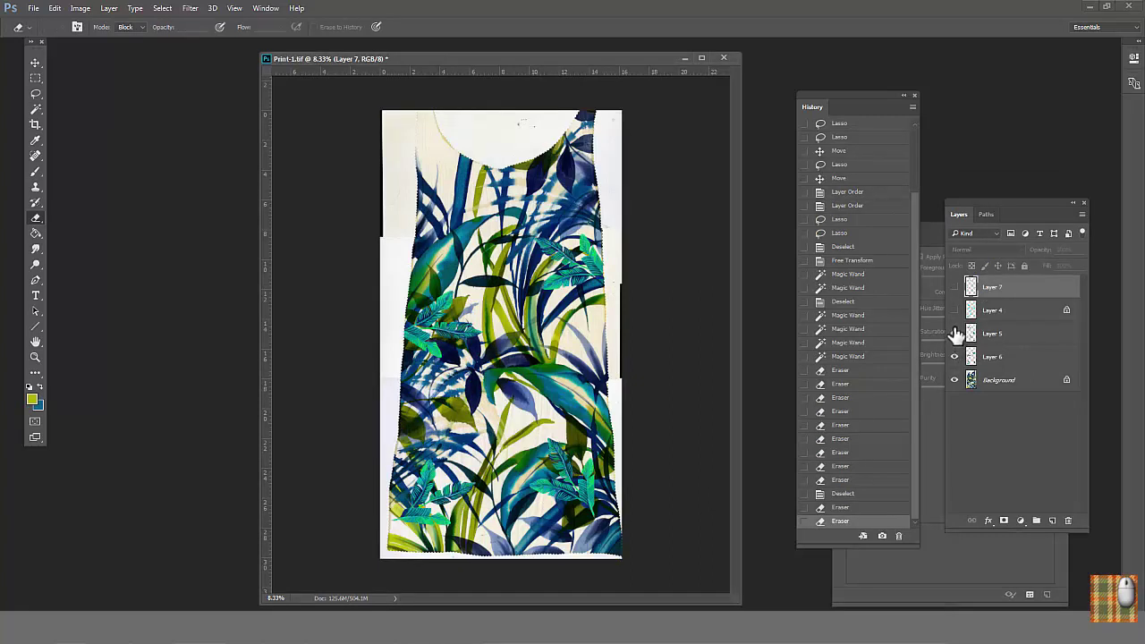
pyautogui.click(954, 309)
pyautogui.click(954, 287)
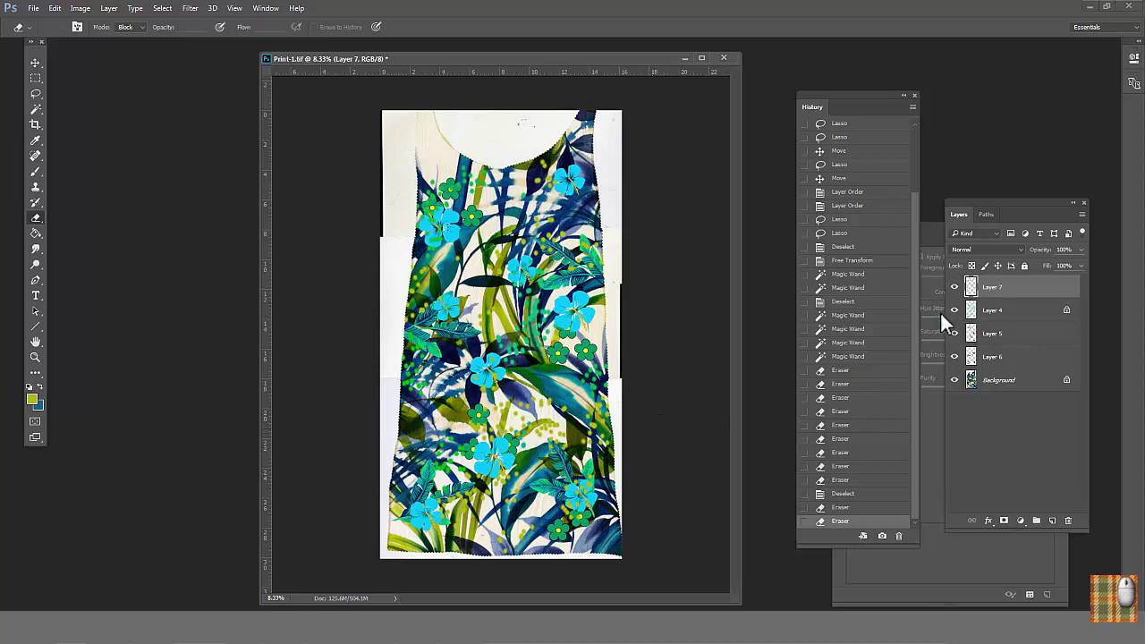
pyautogui.keyDown('alt'); pyautogui.click(953, 379); pyautogui.keyUp('alt')
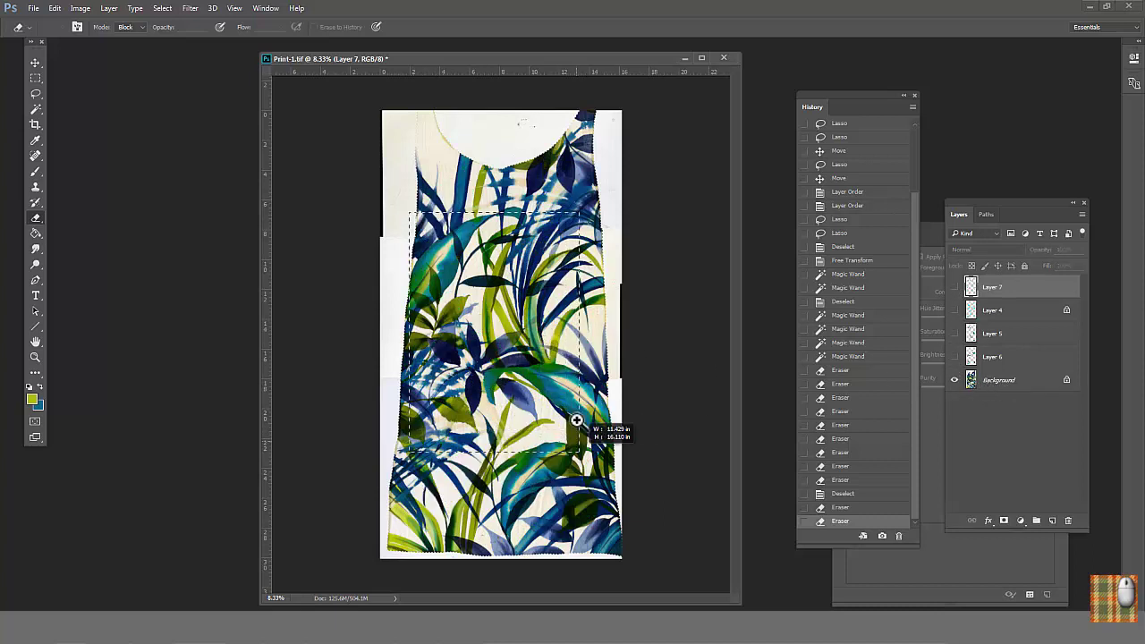
pyautogui.keyDown('alt'); pyautogui.click(953, 379); pyautogui.keyUp('alt')
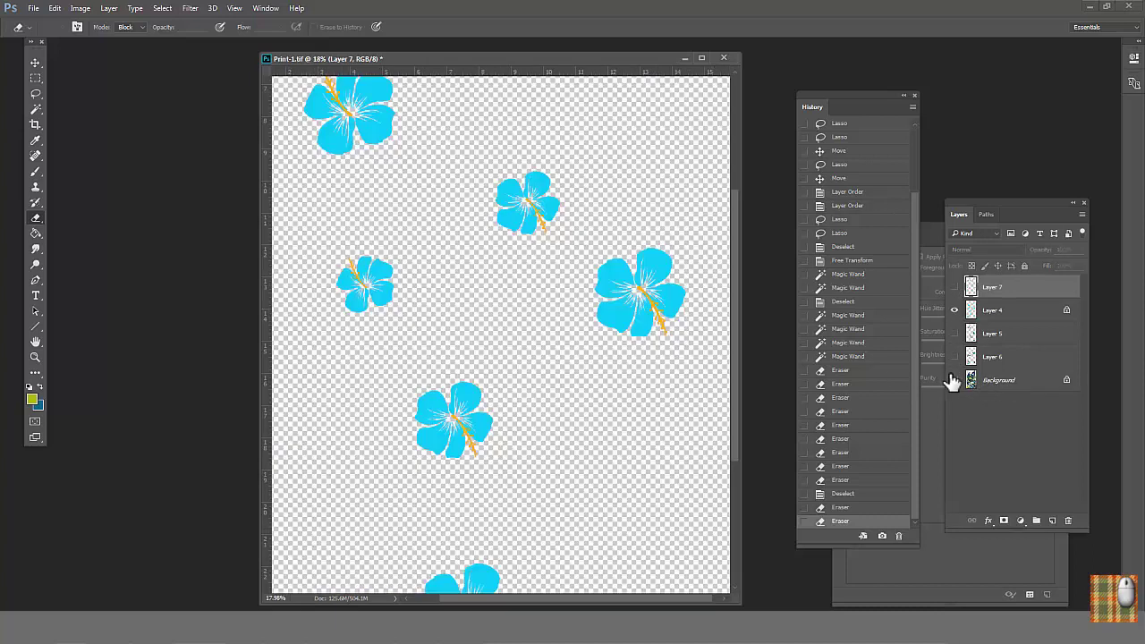
pyautogui.scroll(2, 640, 380)
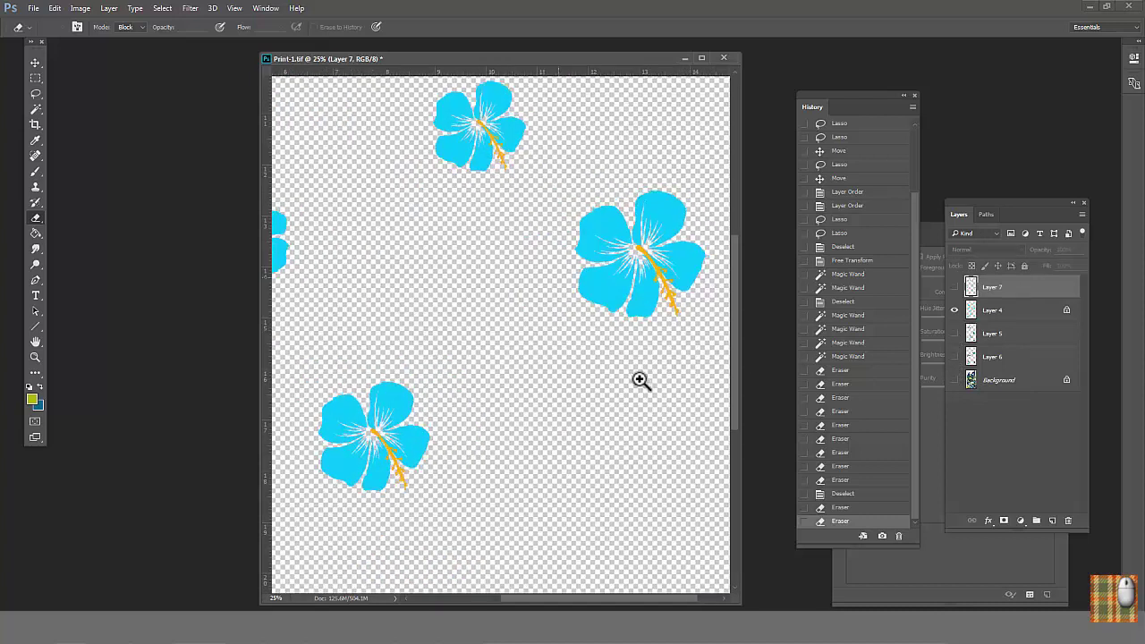
pyautogui.scroll(-4, 636, 379)
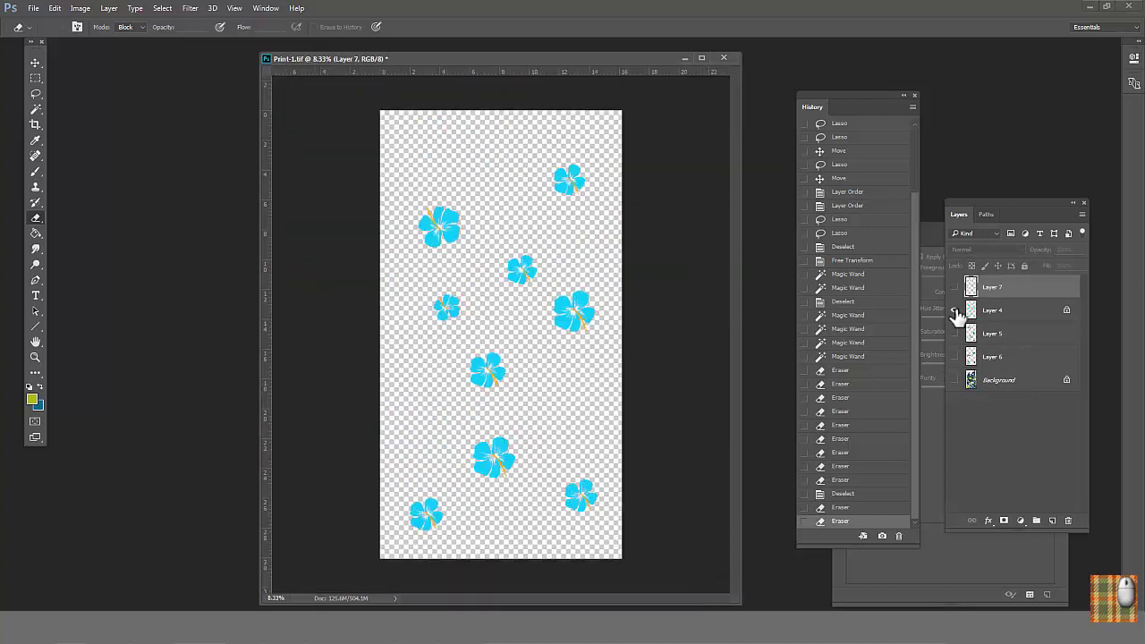
pyautogui.click(955, 311)
pyautogui.click(954, 380)
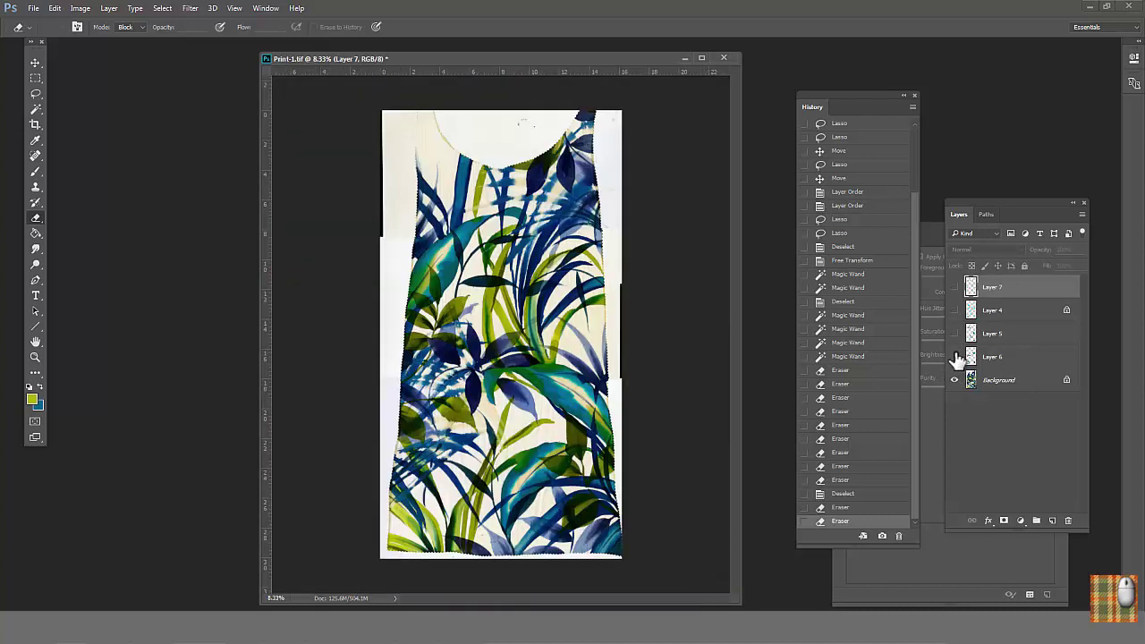
pyautogui.click(955, 357)
pyautogui.click(955, 333)
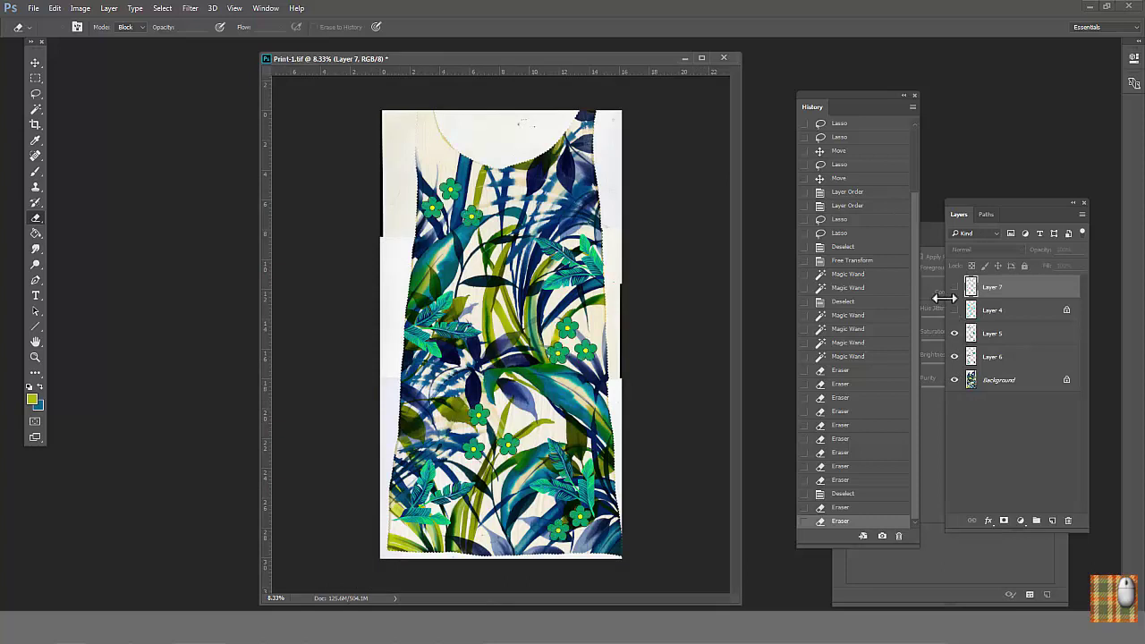
pyautogui.click(954, 287)
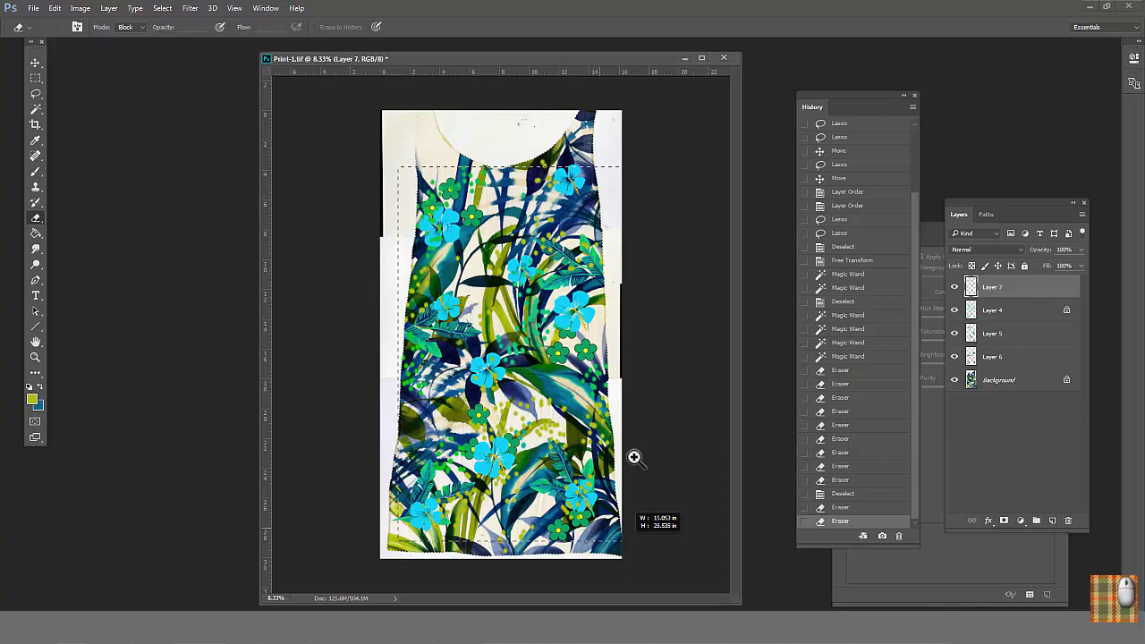
pyautogui.hotkey('ctrl', '+')
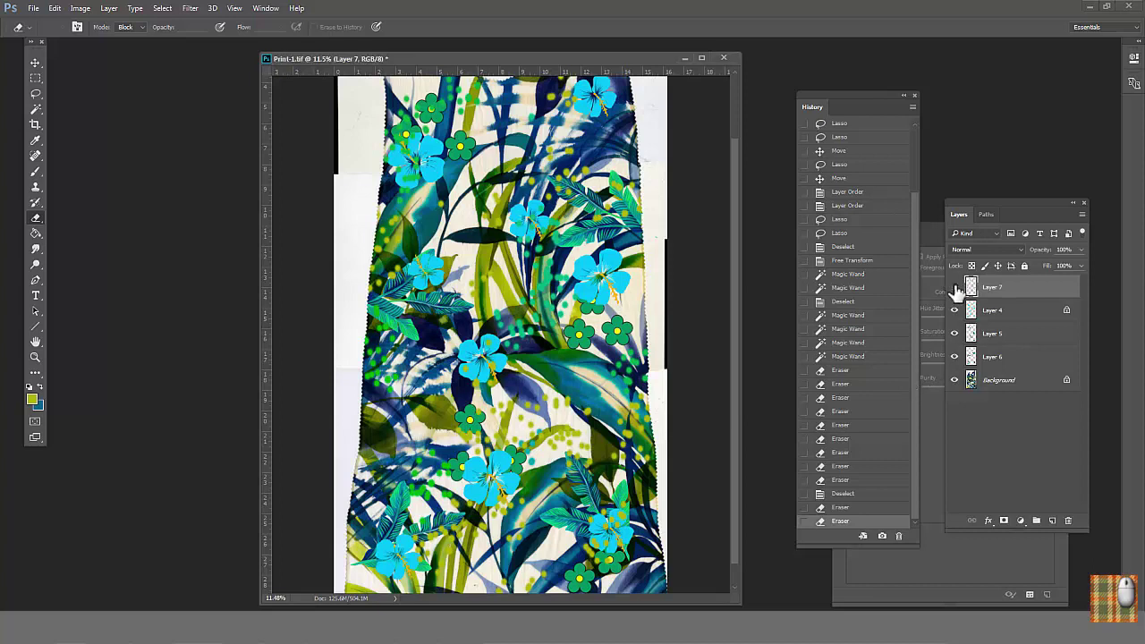
pyautogui.moveTo(955, 289); pyautogui.dragTo(992, 383)
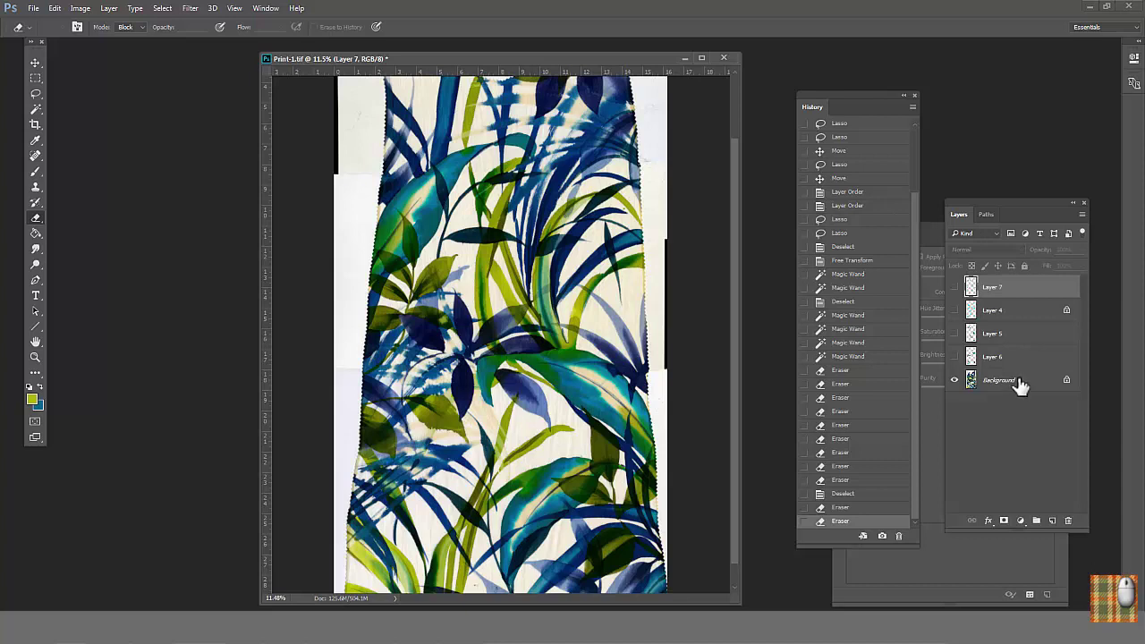
pyautogui.moveTo(1014, 383); pyautogui.dragTo(1051, 519)
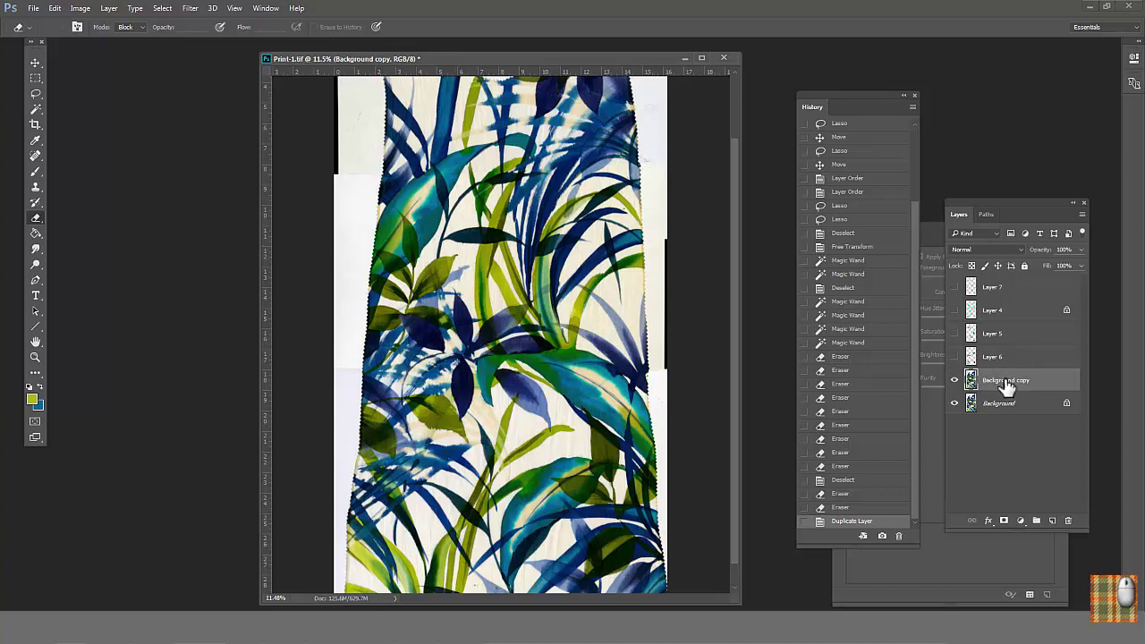
# - Duplicate the Background print, fill the original Background white, and group both print copies as PRINT
pyautogui.moveTo(1007, 408); pyautogui.dragTo(1051, 520)
pyautogui.click(994, 428)
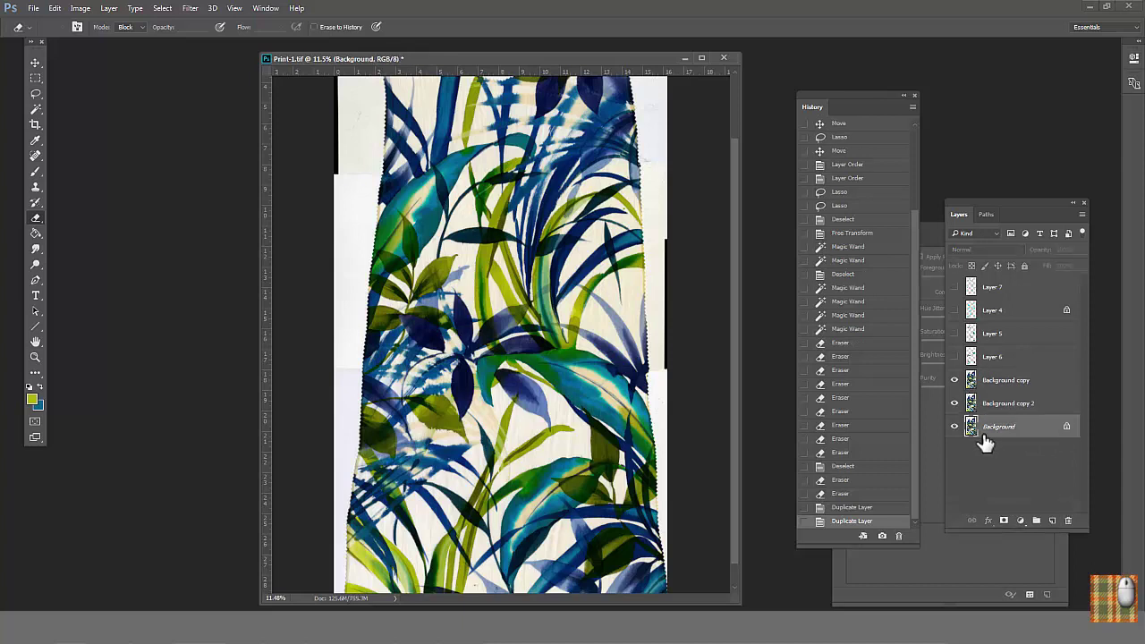
pyautogui.hotkey('ctrl', 'BackSpace')
pyautogui.click(1010, 404)
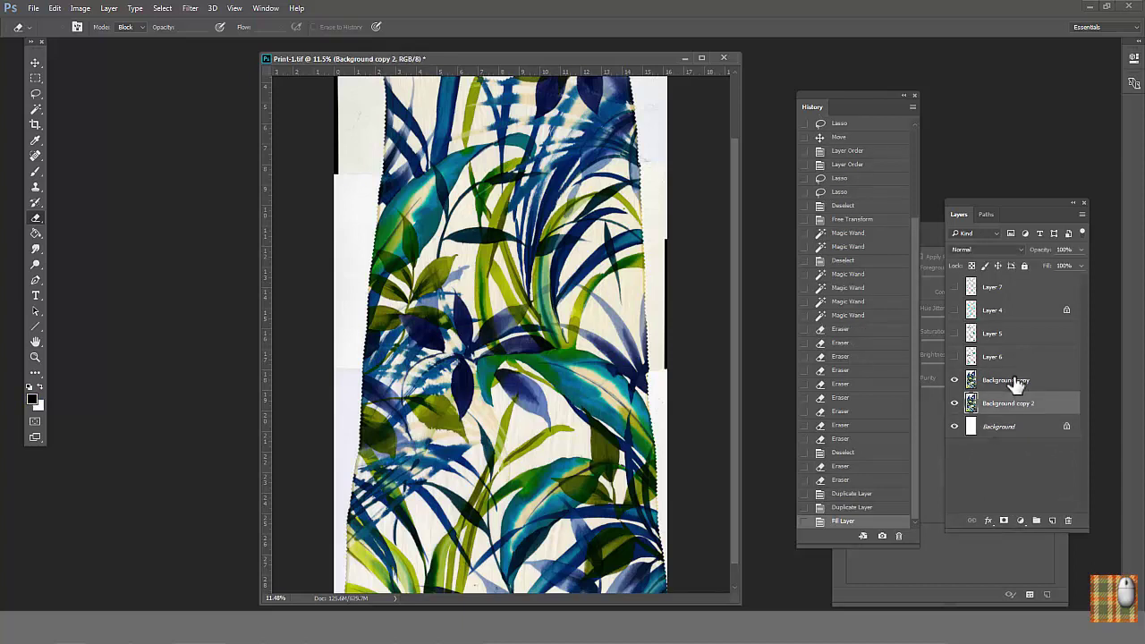
pyautogui.keyDown('shift'); pyautogui.click(1016, 386); pyautogui.keyUp('shift')
pyautogui.click(1082, 214)
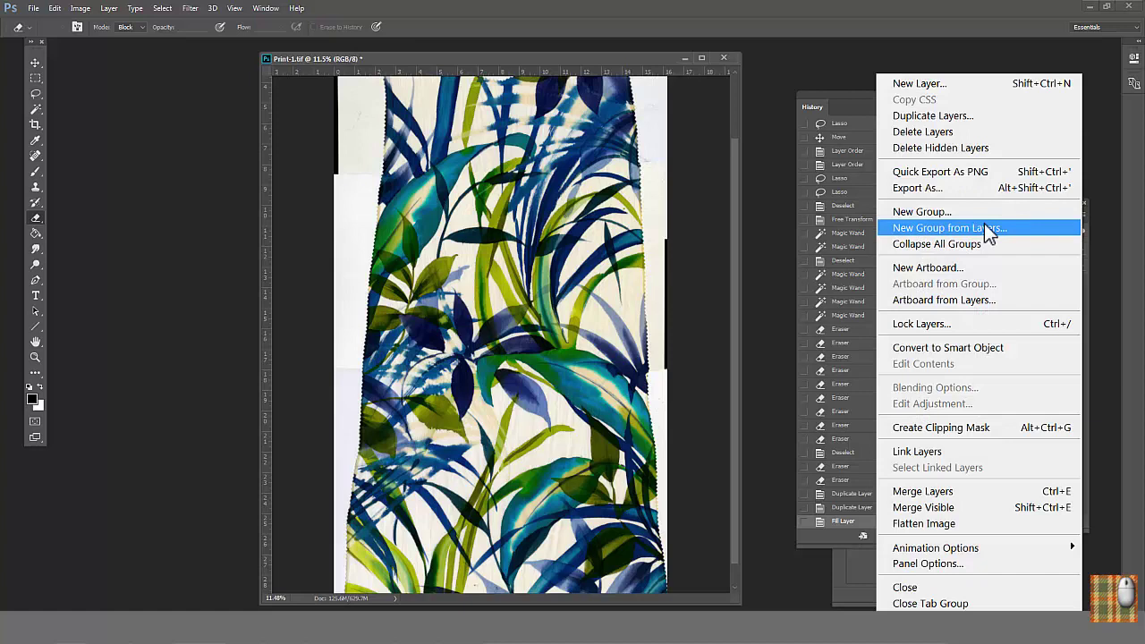
pyautogui.click(980, 229)
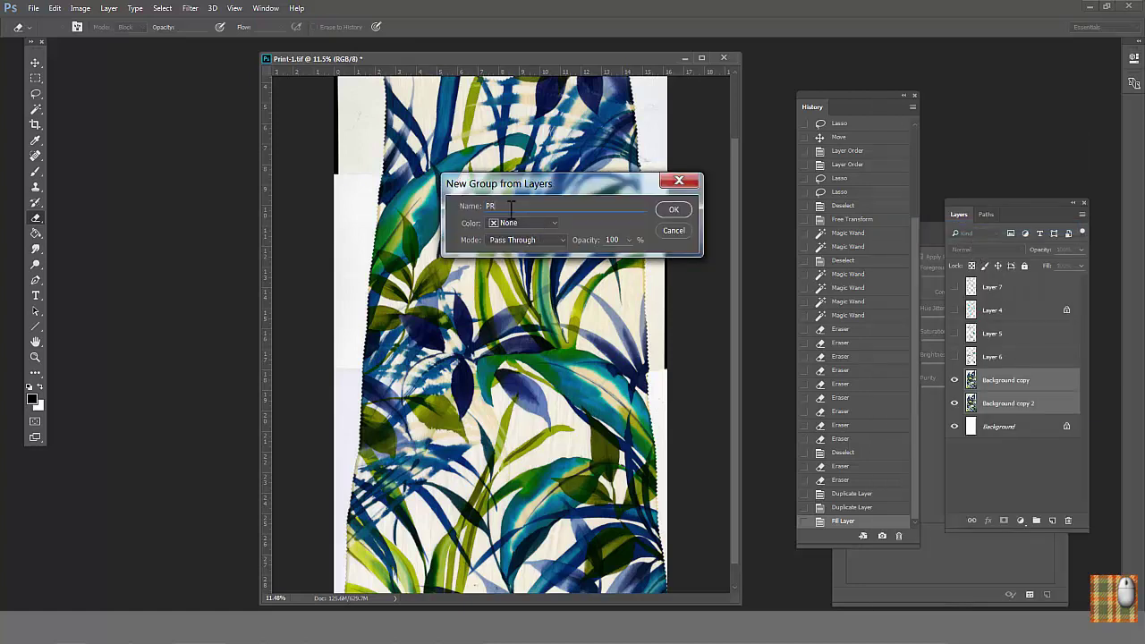
pyautogui.click(673, 210)
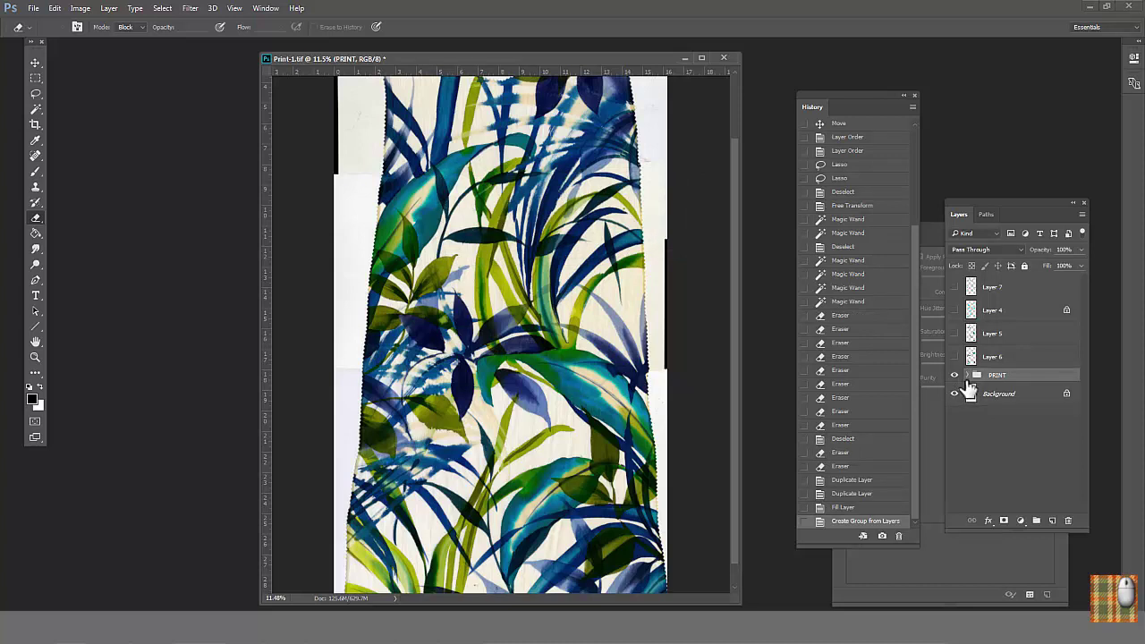
# - Duplicate leaf Layer 6 and group it with its copy as LEAVES
pyautogui.click(953, 355)
pyautogui.click(953, 374)
pyautogui.moveTo(1010, 358); pyautogui.dragTo(1052, 520)
pyautogui.keyDown('shift'); pyautogui.click(1020, 380); pyautogui.keyUp('shift')
pyautogui.click(1082, 215)
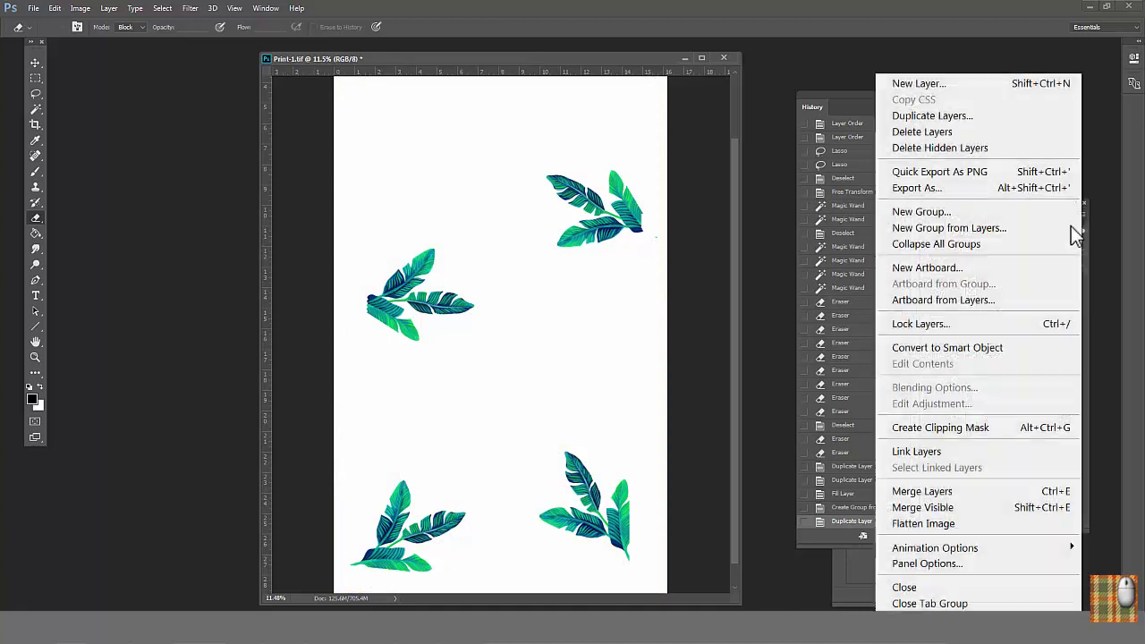
pyautogui.click(943, 228)
pyautogui.write('LEAV')
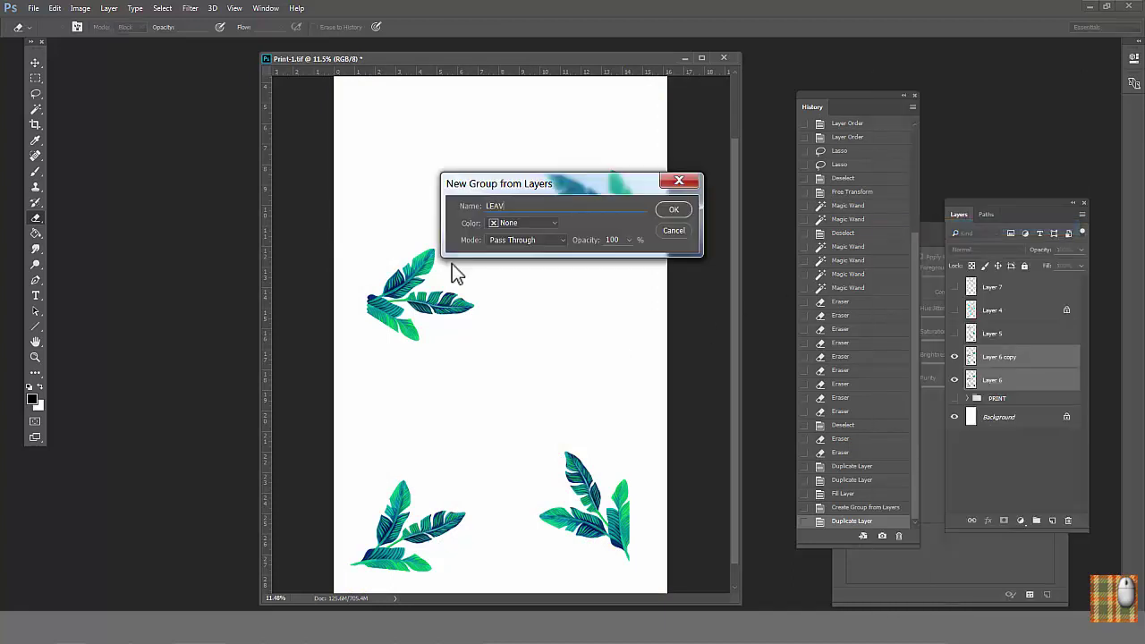
pyautogui.write('ES')
pyautogui.click(673, 210)
# - Duplicate hibiscus Layer 4 into a FLOWER group and show it over the PRINT group
pyautogui.click(953, 352)
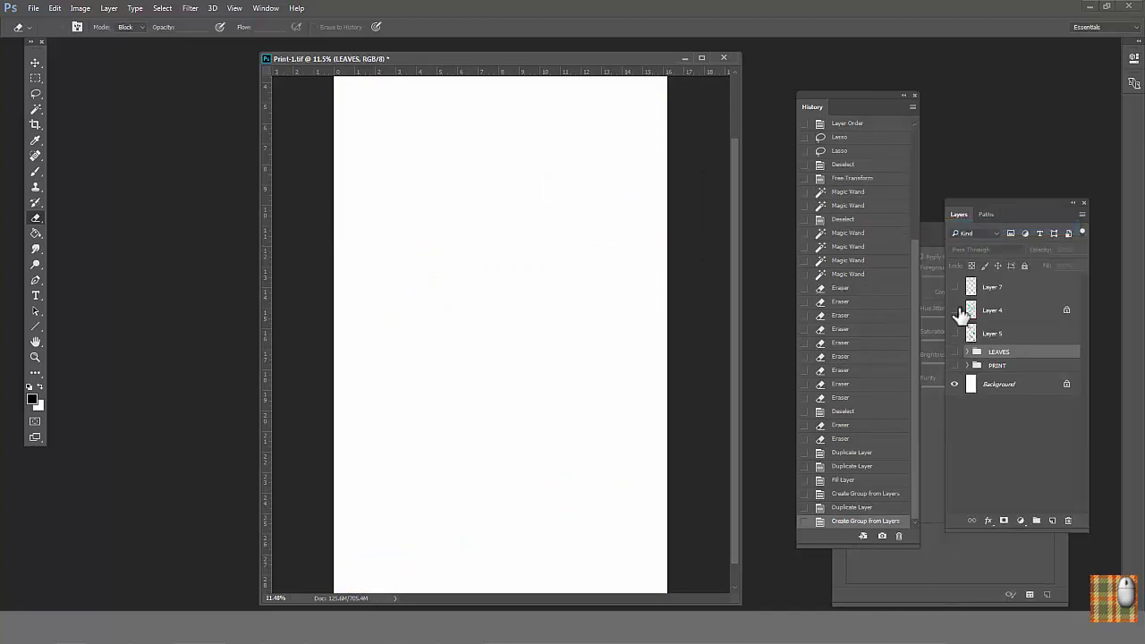
pyautogui.click(953, 309)
pyautogui.click(999, 311)
pyautogui.moveTo(1008, 313); pyautogui.dragTo(1052, 519)
pyautogui.click(1082, 215)
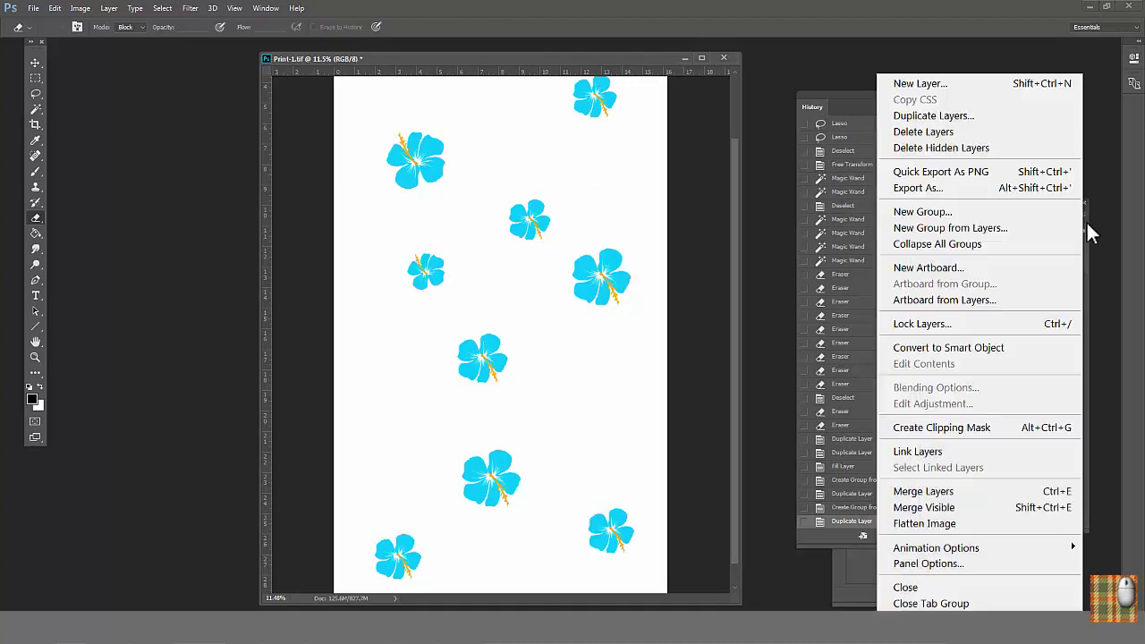
pyautogui.click(937, 228)
pyautogui.write('Fl')
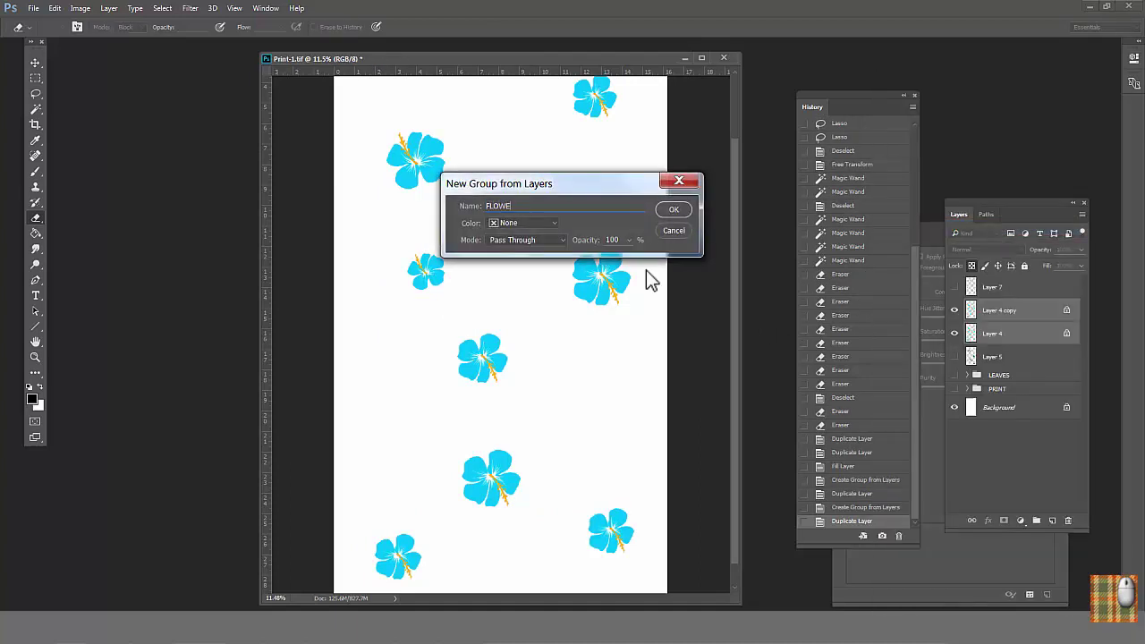
pyautogui.click(673, 211)
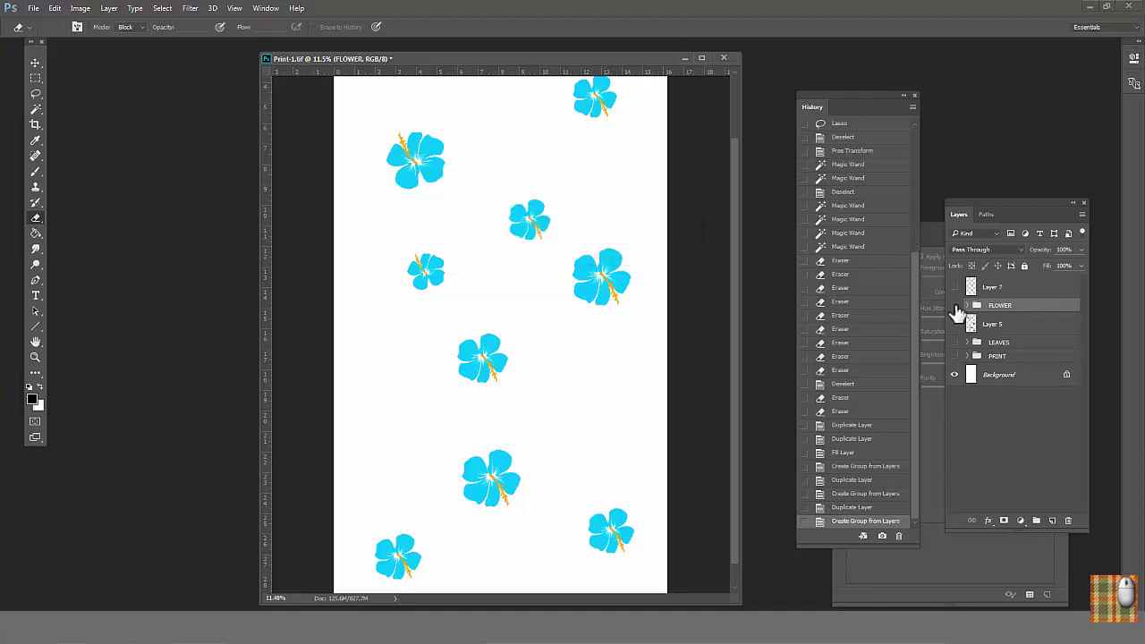
pyautogui.click(955, 306)
pyautogui.click(993, 309)
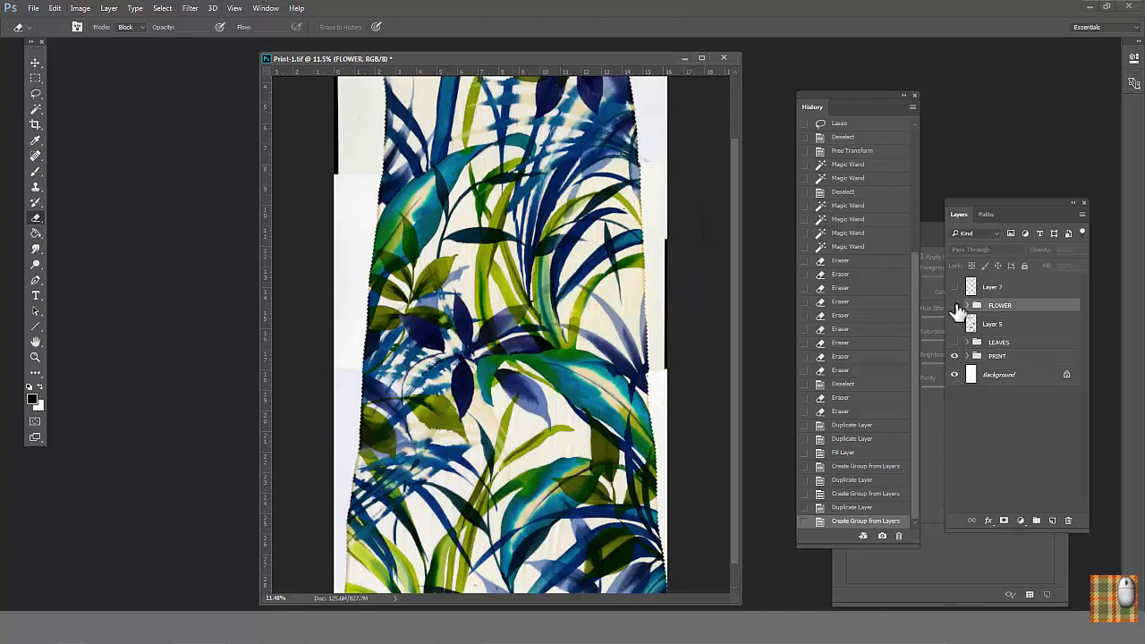
pyautogui.click(161, 8)
# - Select all and crop the image to the canvas, trimming layer content past its edges
pyautogui.click(219, 24)
pyautogui.click(78, 8)
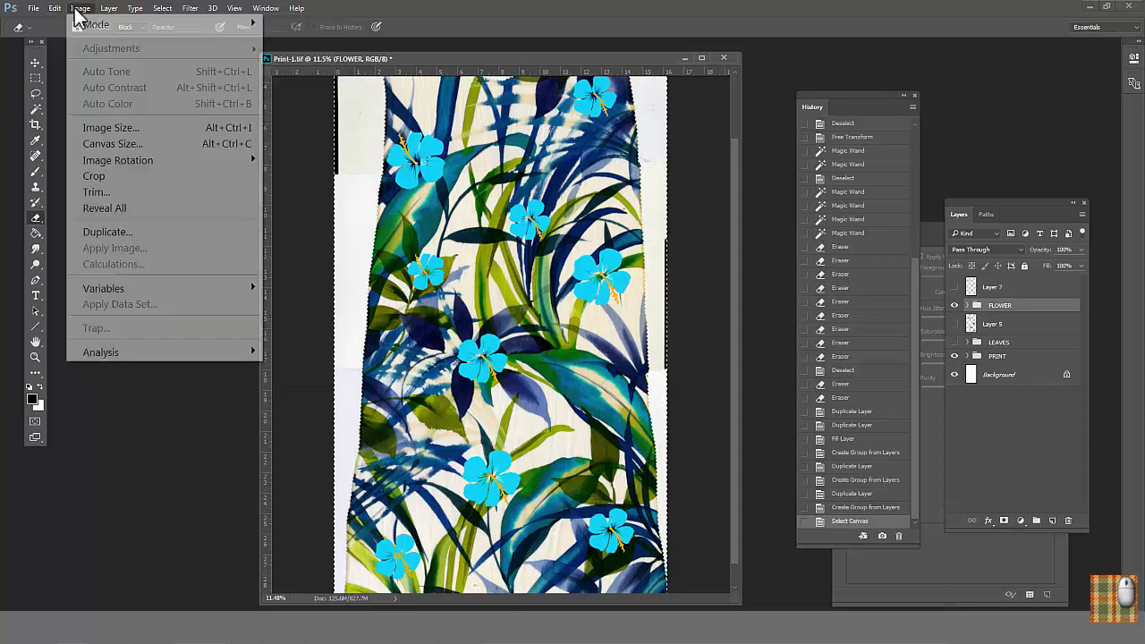
pyautogui.click(95, 176)
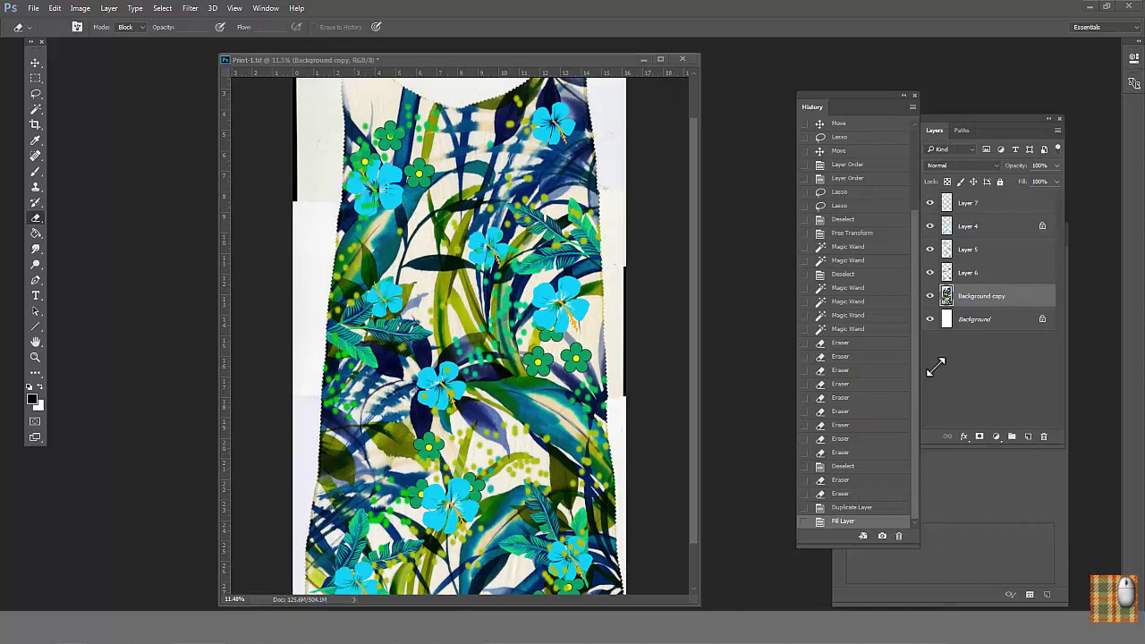
# - Start Export Layers To Files with the Layers repeat folder as destination
pyautogui.click(33, 9)
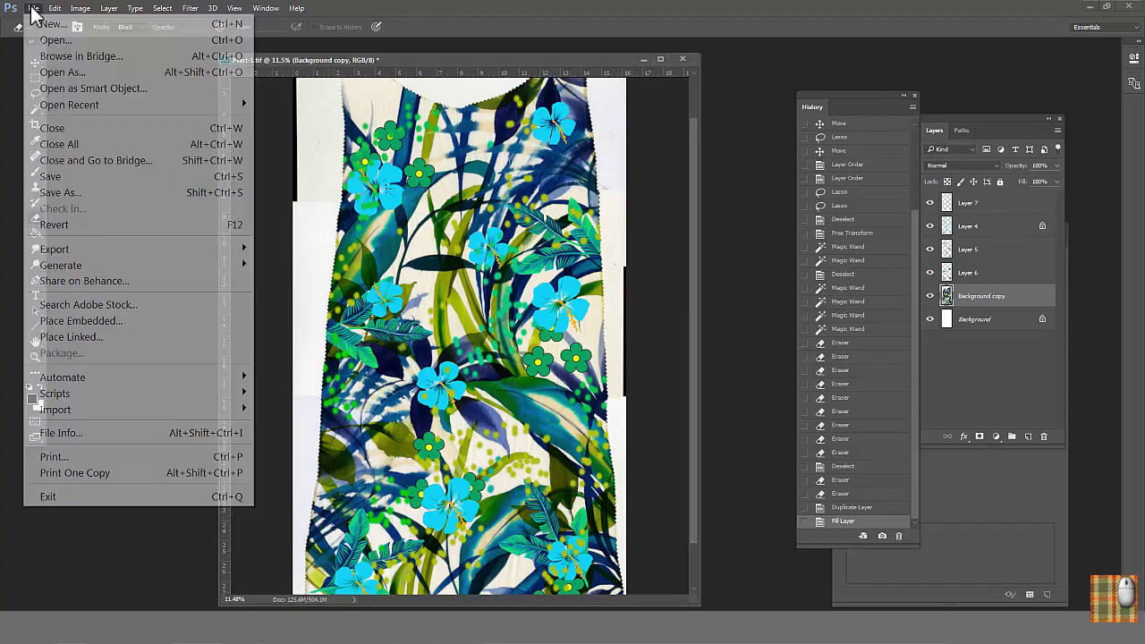
pyautogui.moveTo(119, 258)
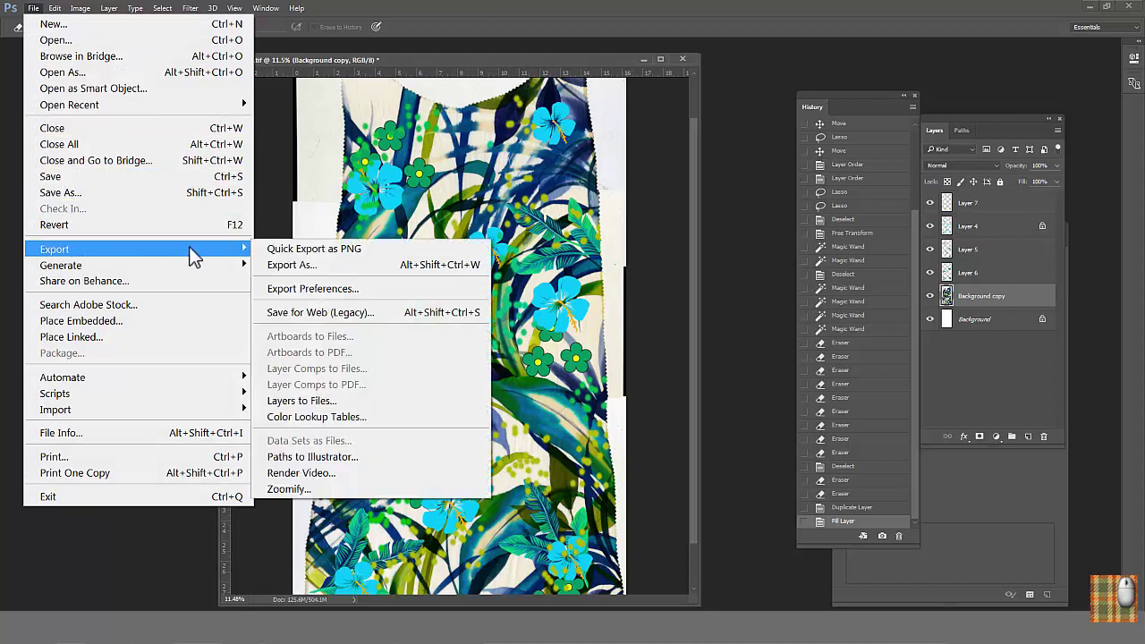
pyautogui.click(302, 401)
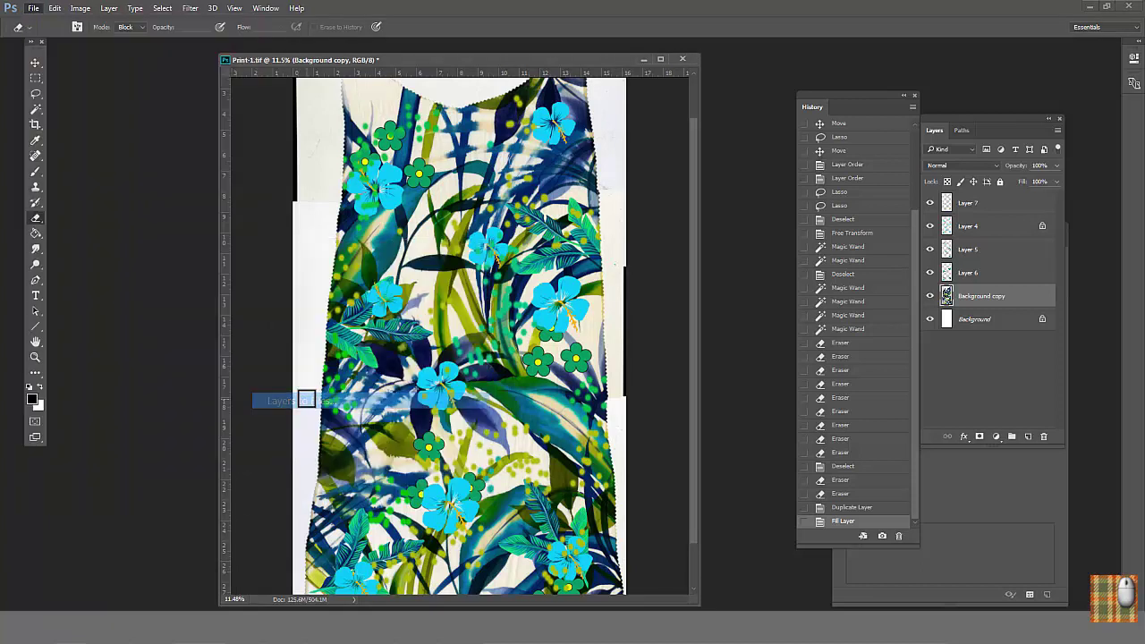
pyautogui.click(572, 197)
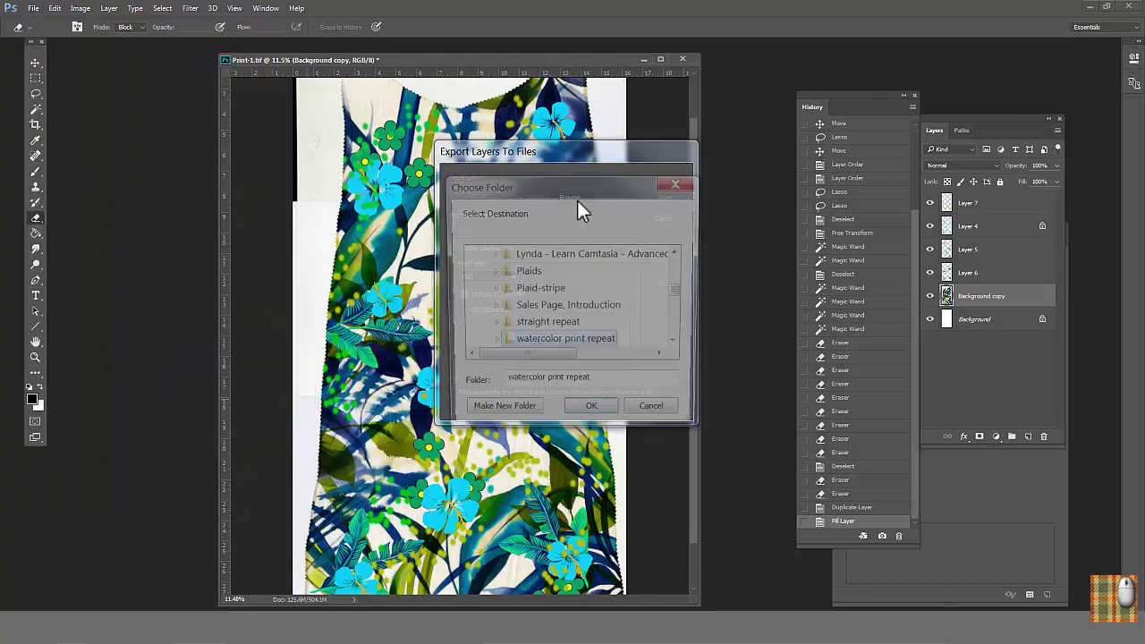
pyautogui.scroll(2, 680, 299)
pyautogui.click(544, 254)
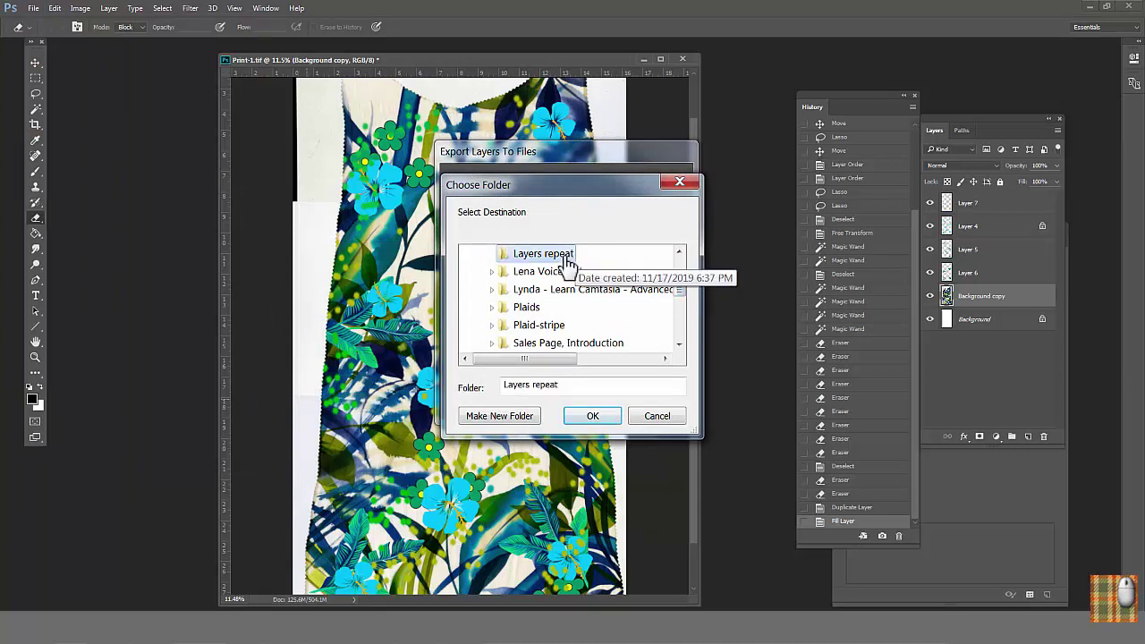
pyautogui.click(592, 416)
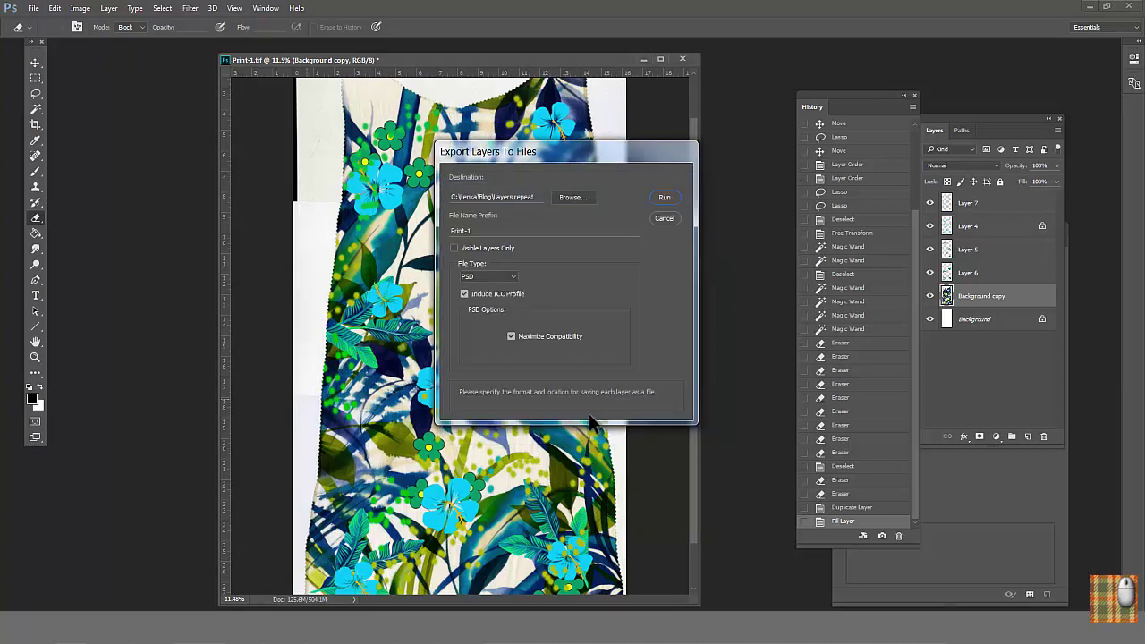
# - Set the export file type to TIFF, run the export, and dismiss the success alert
pyautogui.click(512, 279)
pyautogui.click(481, 331)
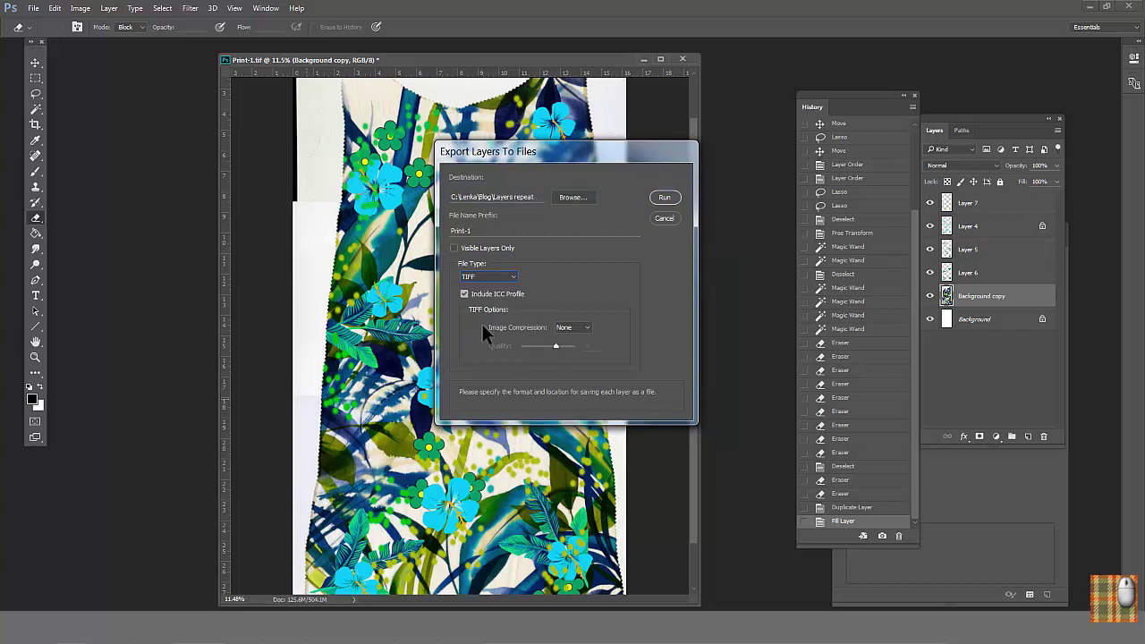
pyautogui.click(464, 294)
pyautogui.click(664, 198)
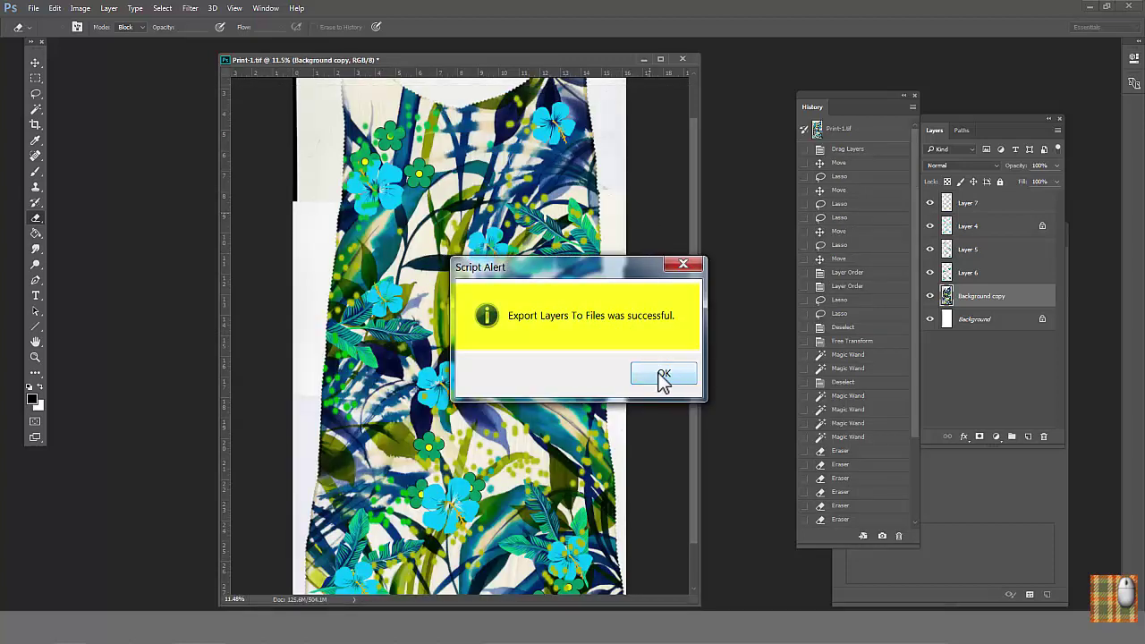
pyautogui.click(664, 375)
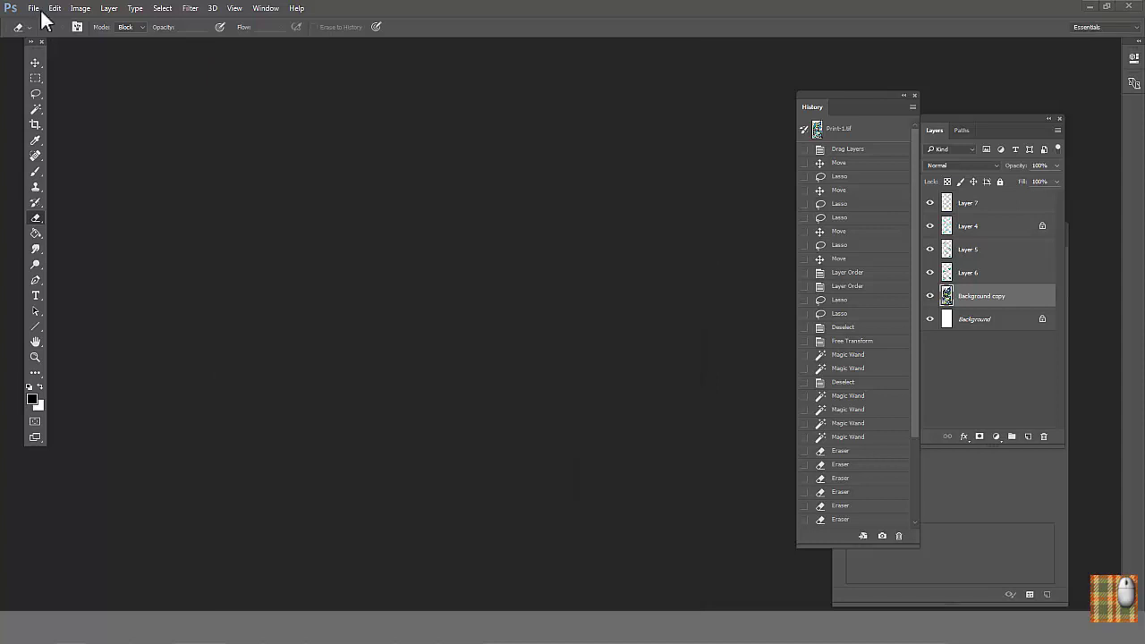
# - Open the Layer 7, 4, 5, 6 and Background copy TIFFs from the Layers repeat folder
pyautogui.click(33, 8)
pyautogui.click(54, 41)
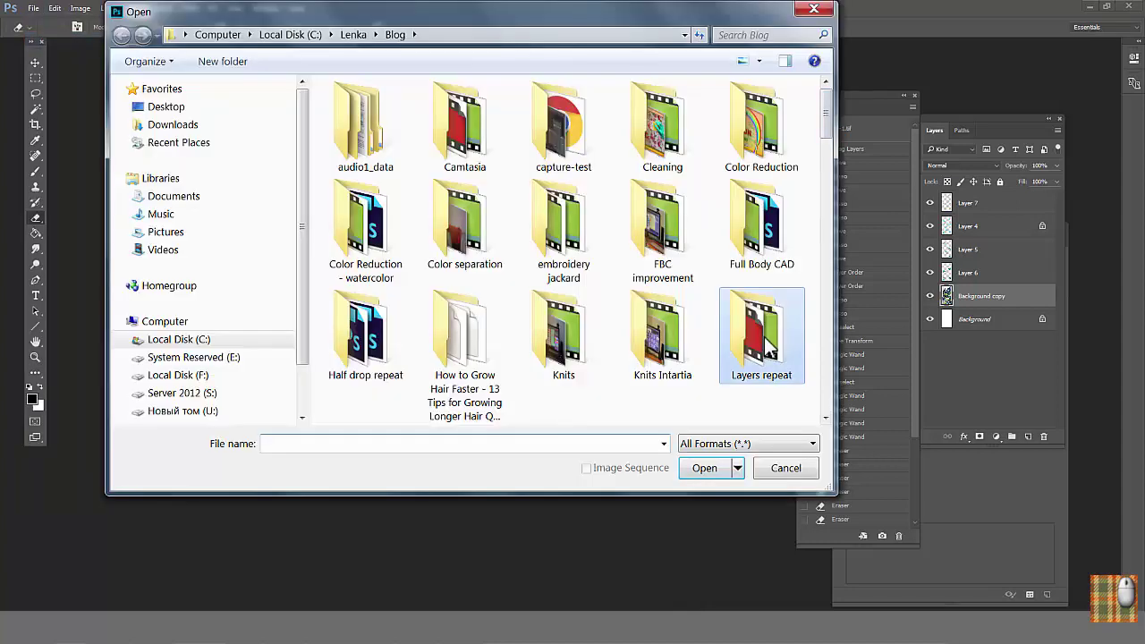
pyautogui.doubleClick(767, 344)
pyautogui.scroll(-3, 625, 206)
pyautogui.click(550, 210)
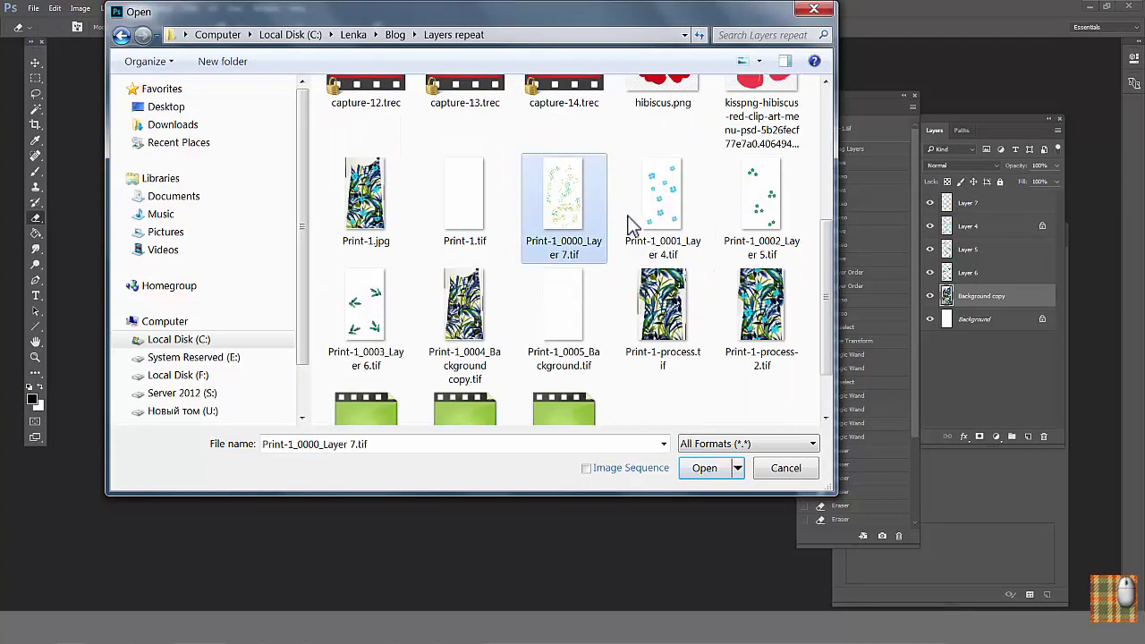
pyautogui.keyDown('ctrl'); pyautogui.click(662, 206); pyautogui.keyUp('ctrl')
pyautogui.keyDown('ctrl'); pyautogui.click(760, 206); pyautogui.keyUp('ctrl')
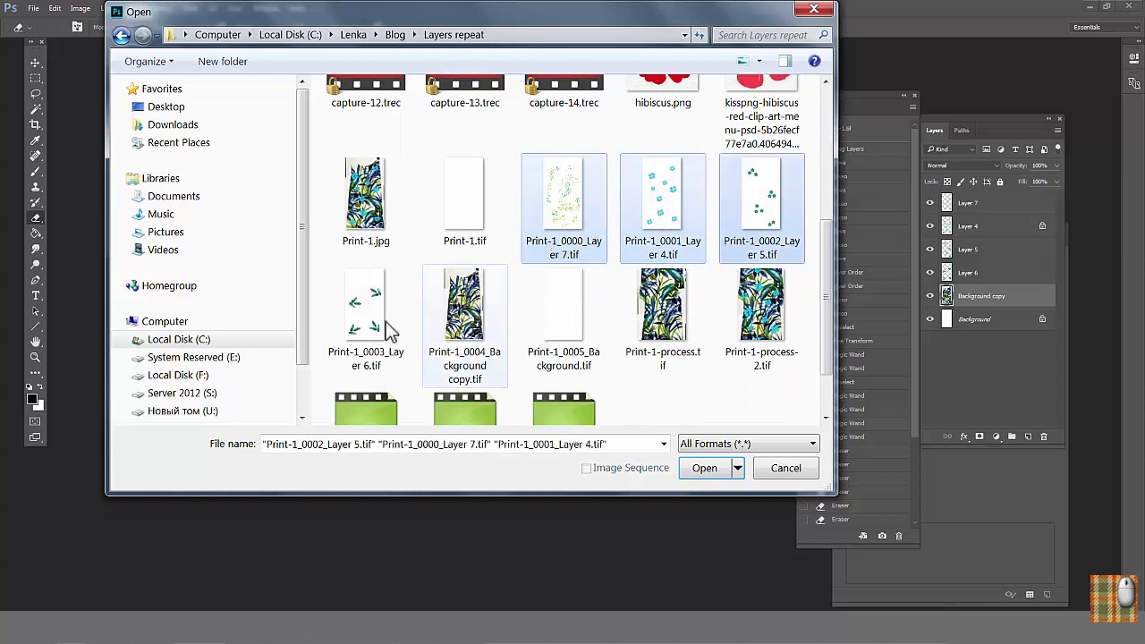
pyautogui.keyDown('ctrl'); pyautogui.click(368, 323); pyautogui.keyUp('ctrl')
pyautogui.keyDown('ctrl'); pyautogui.click(473, 328); pyautogui.keyUp('ctrl')
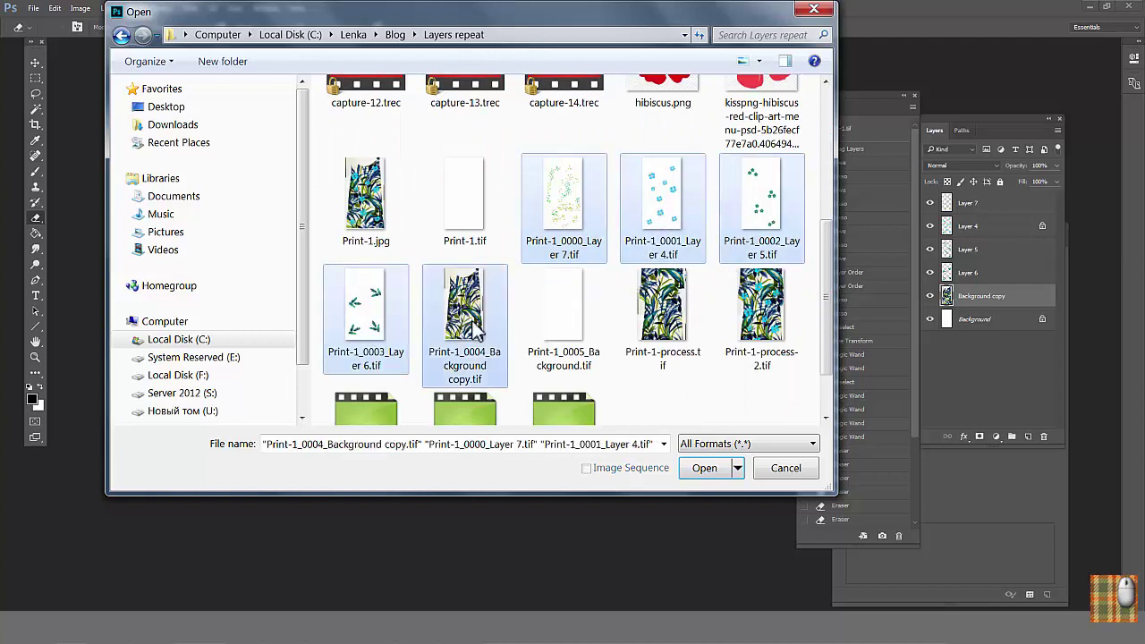
pyautogui.click(704, 467)
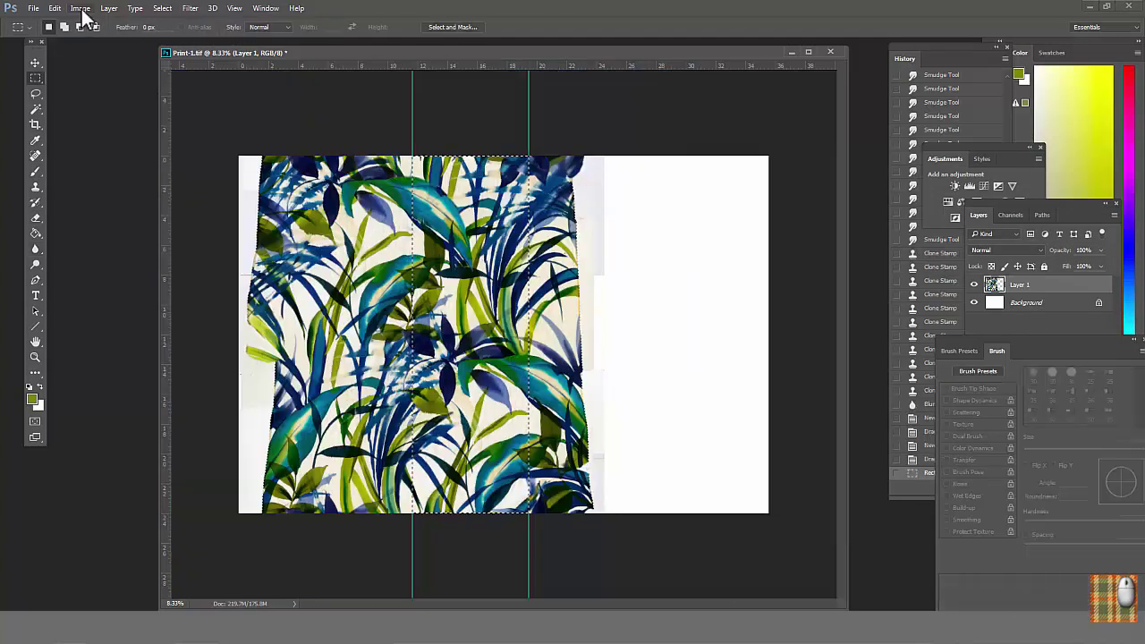
# - Crop the leaf image to the selection and set the canvas height to 24 inches
pyautogui.click(80, 8)
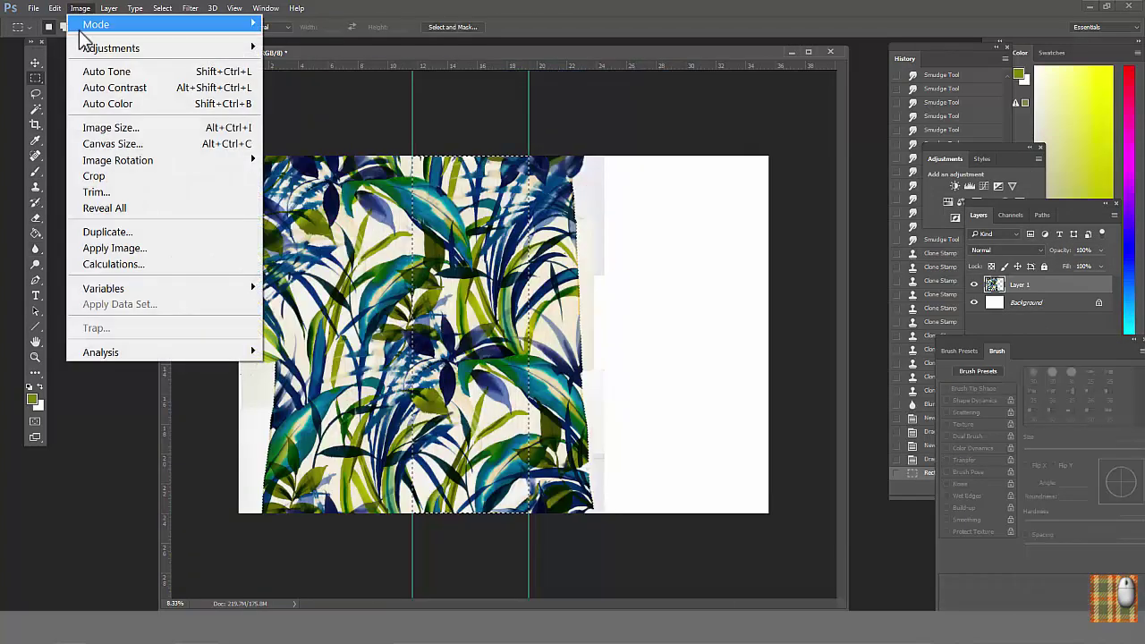
pyautogui.click(94, 176)
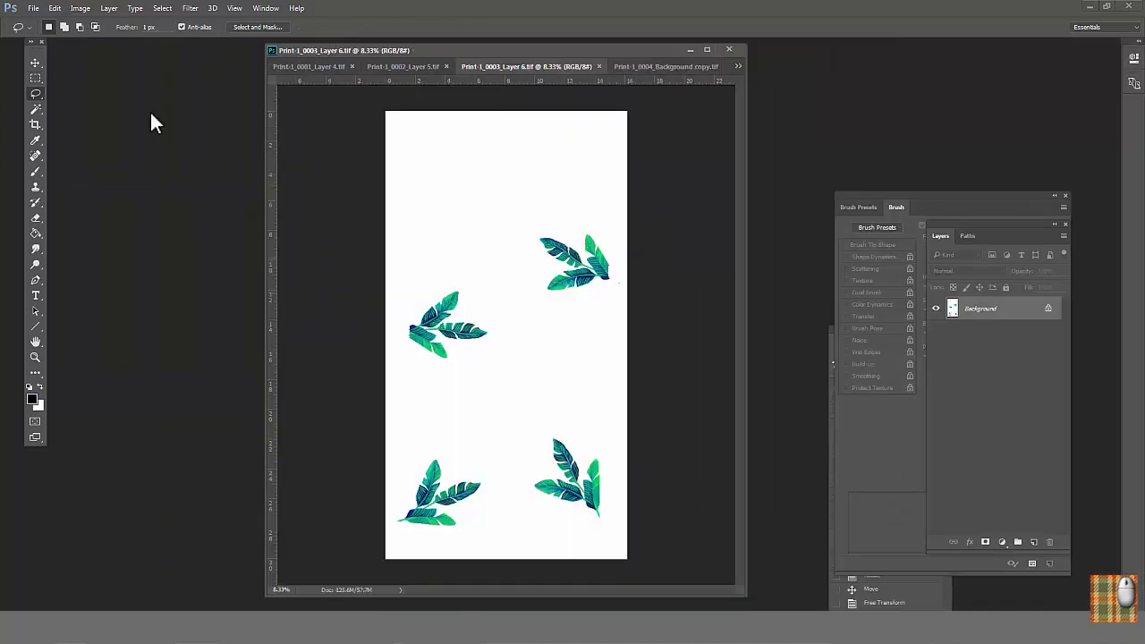
pyautogui.click(86, 10)
pyautogui.click(114, 146)
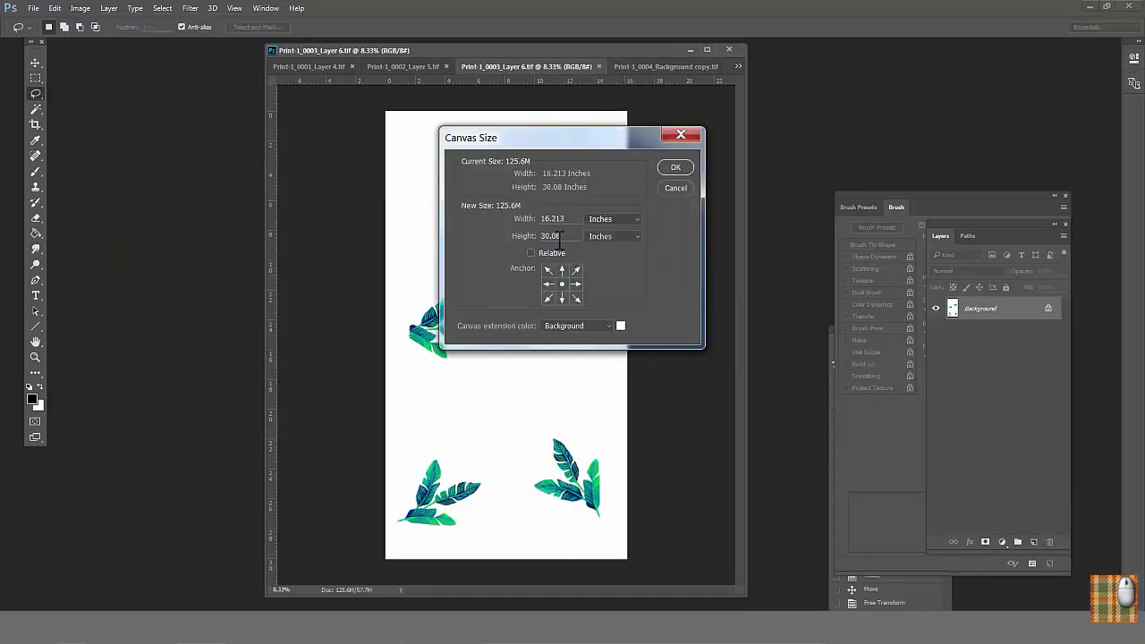
pyautogui.click(509, 240)
pyautogui.write('24')
pyautogui.click(675, 168)
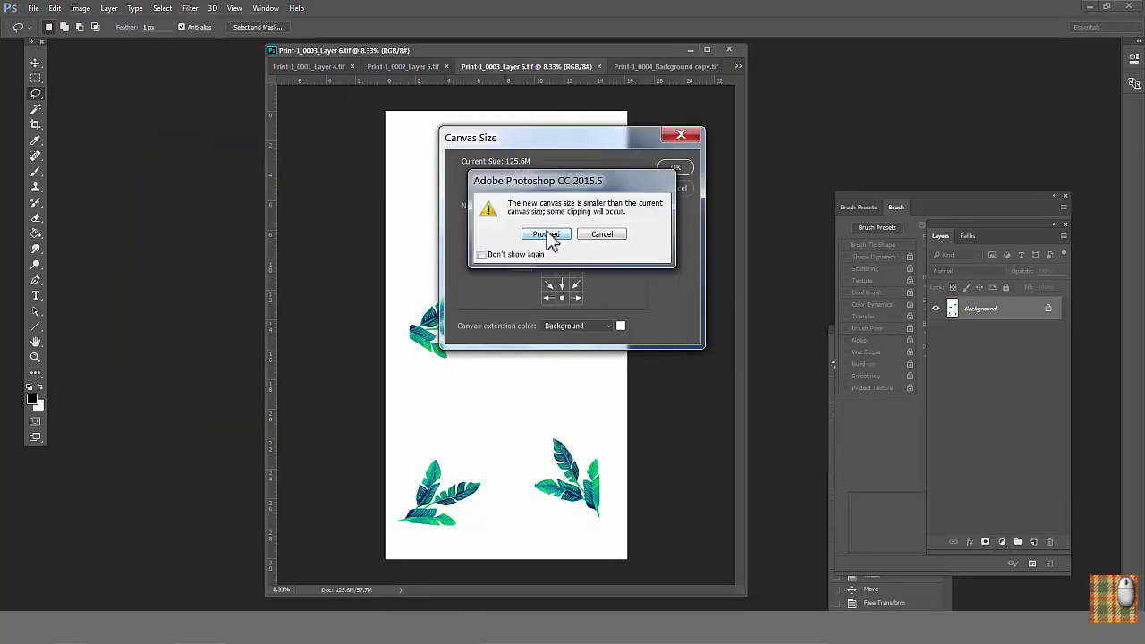
pyautogui.click(544, 236)
# - Lasso the left-middle leaf and rotate it about 21 degrees
pyautogui.moveTo(450, 231)
pyautogui.mouseDown()
pyautogui.moveTo(403, 250)
pyautogui.moveTo(486, 312)
pyautogui.moveTo(480, 301)
pyautogui.moveTo(474, 347)
pyautogui.mouseUp()
pyautogui.click(55, 8)
pyautogui.moveTo(106, 354)
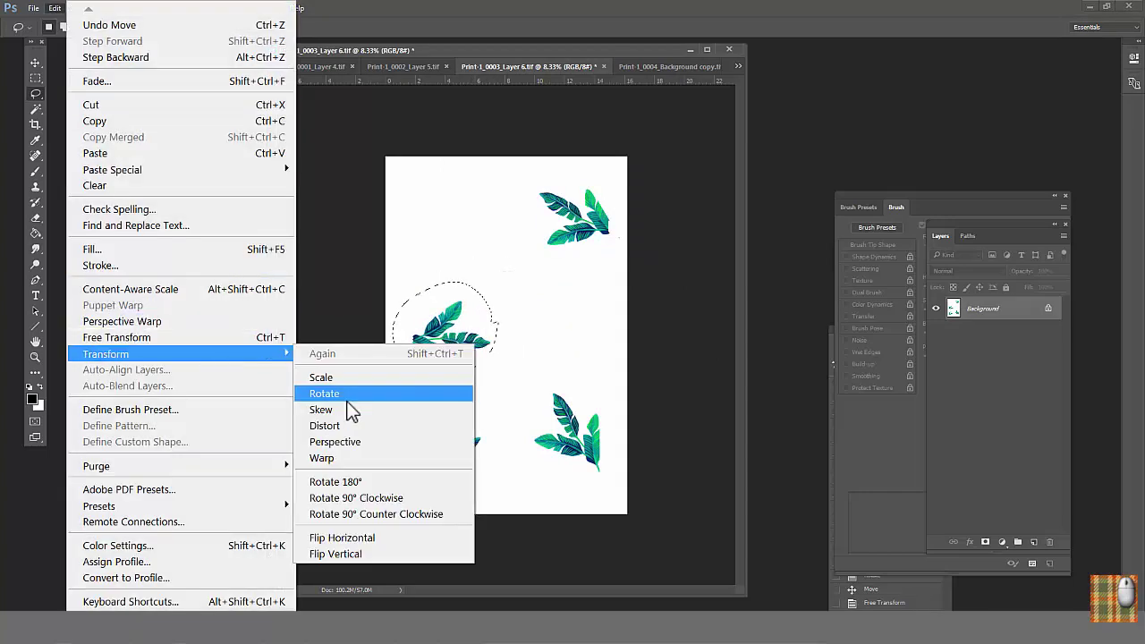
pyautogui.click(355, 478)
pyautogui.moveTo(529, 324); pyautogui.dragTo(518, 256)
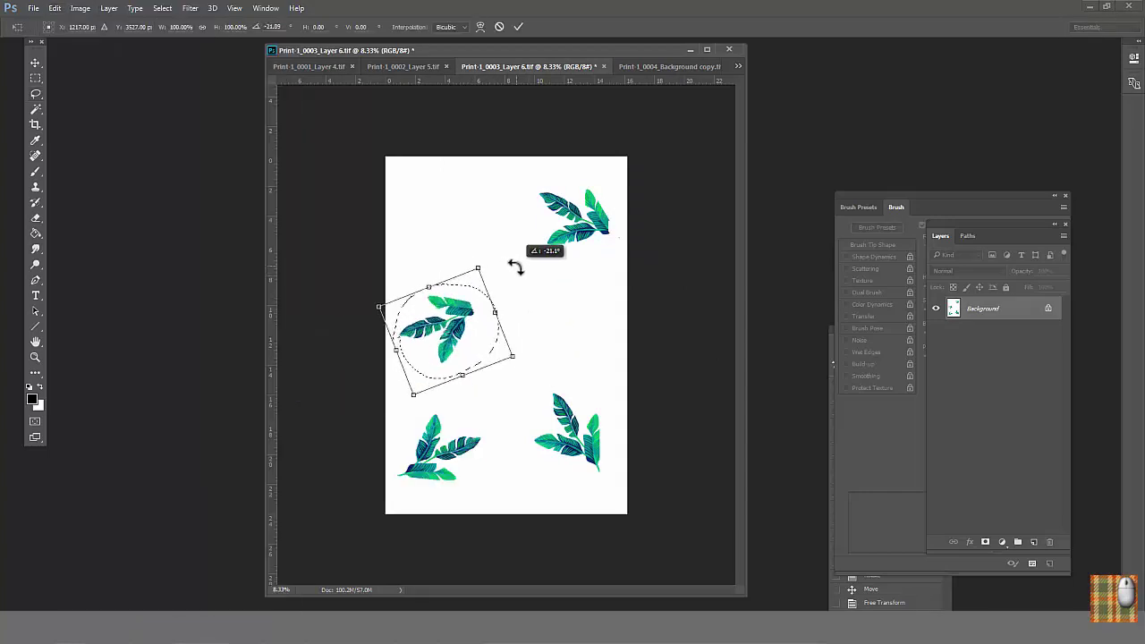
pyautogui.press('Return')
# - Clip the canvas narrower, then crop it wider toward the right
pyautogui.hotkey('ctrl', 'alt', 'c')
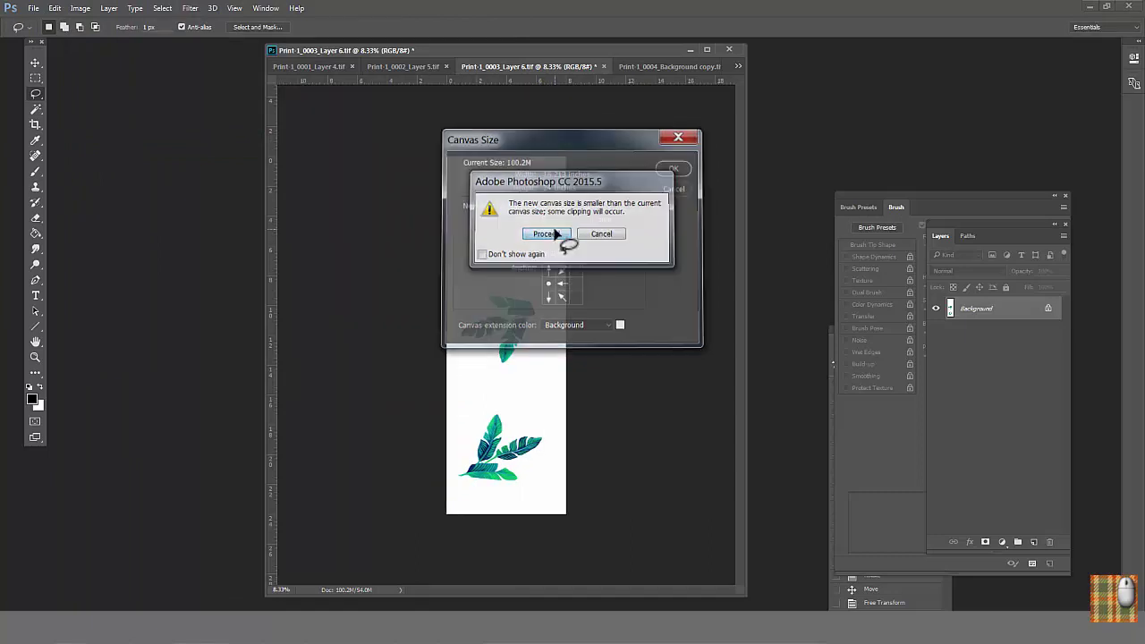
pyautogui.click(555, 233)
pyautogui.click(35, 125)
pyautogui.moveTo(562, 334); pyautogui.dragTo(634, 324)
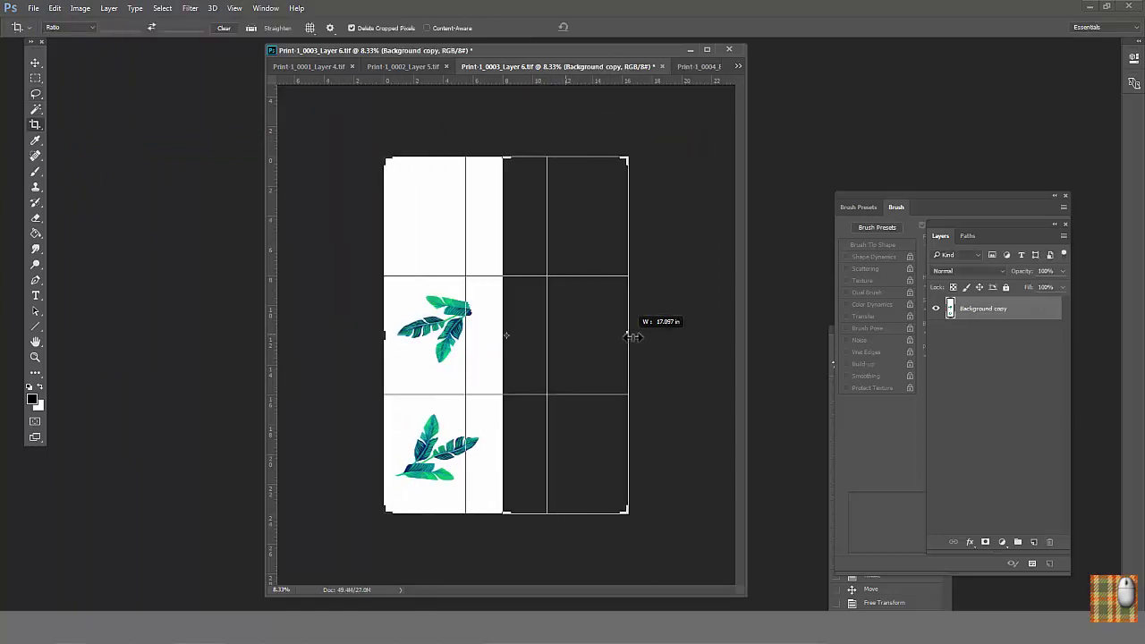
pyautogui.press('Return')
# - Duplicate the leaf layer, shift it right, and apply a wrap-around Offset
pyautogui.moveTo(986, 322); pyautogui.dragTo(1033, 542)
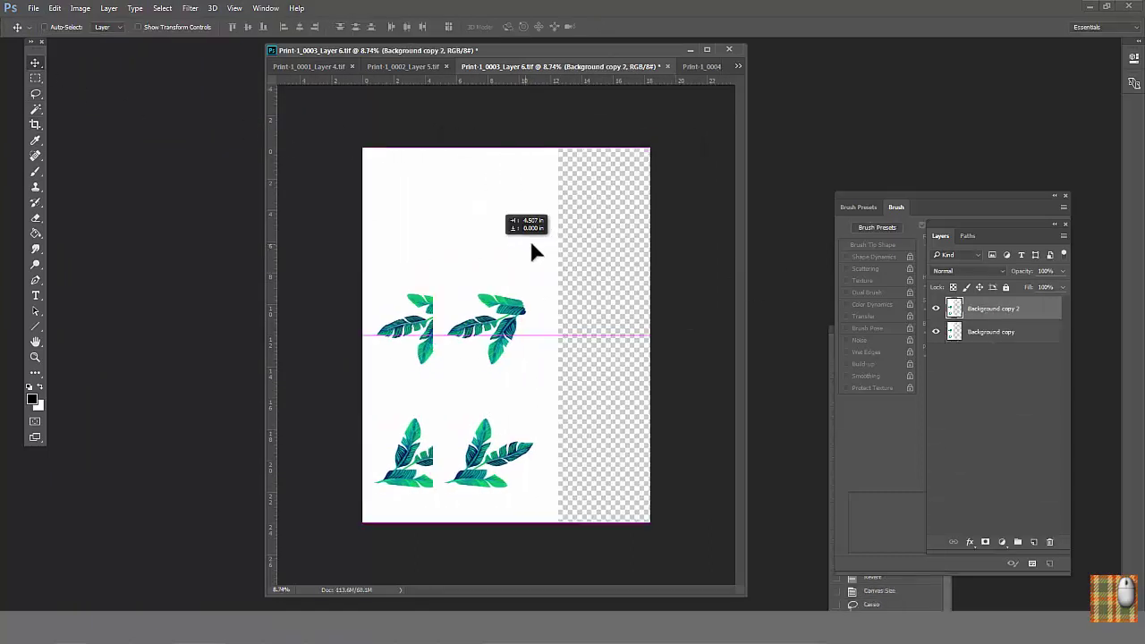
pyautogui.moveTo(530, 240); pyautogui.dragTo(583, 239)
pyautogui.click(189, 8)
pyautogui.moveTo(209, 337)
pyautogui.click(129, 418)
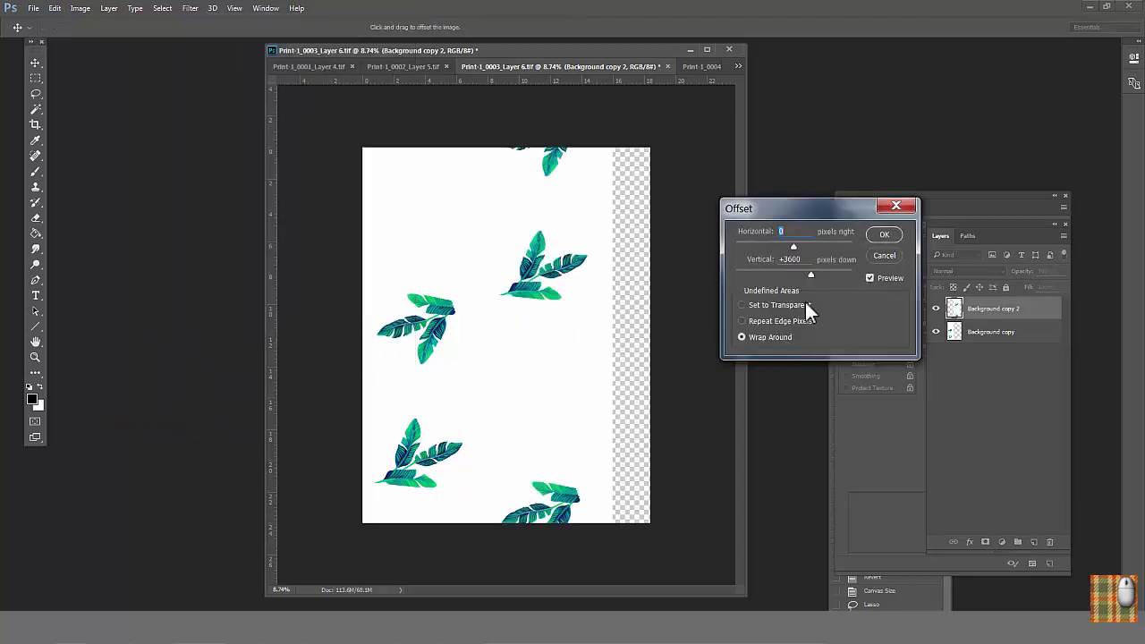
pyautogui.click(116, 141)
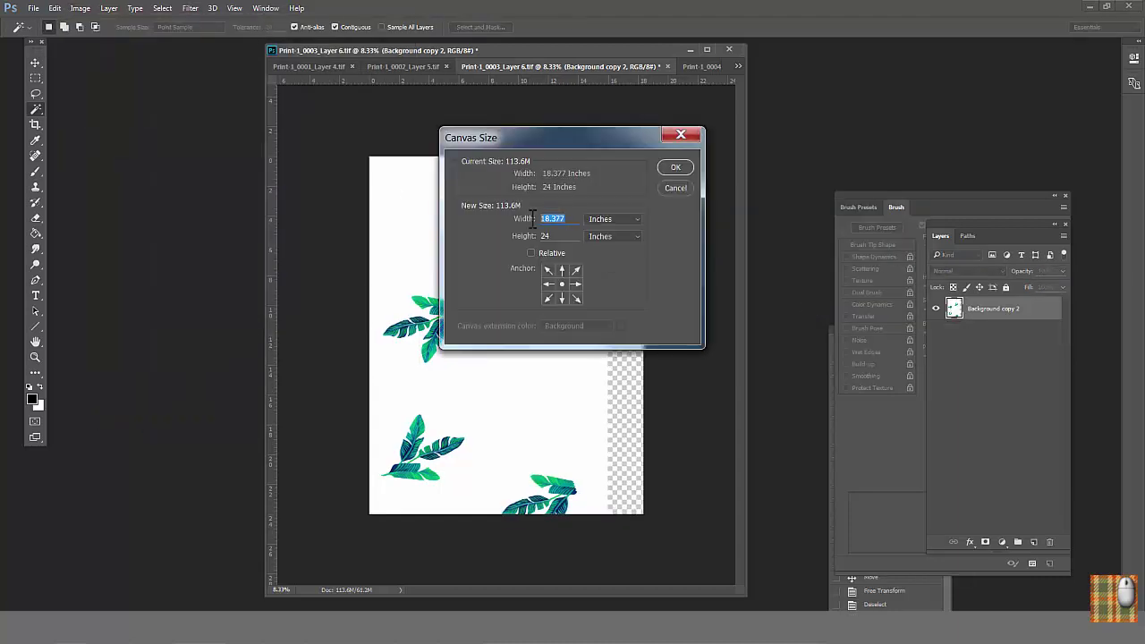
# - Cut the canvas width to 16 inches, then down to 8 inches
pyautogui.write('16')
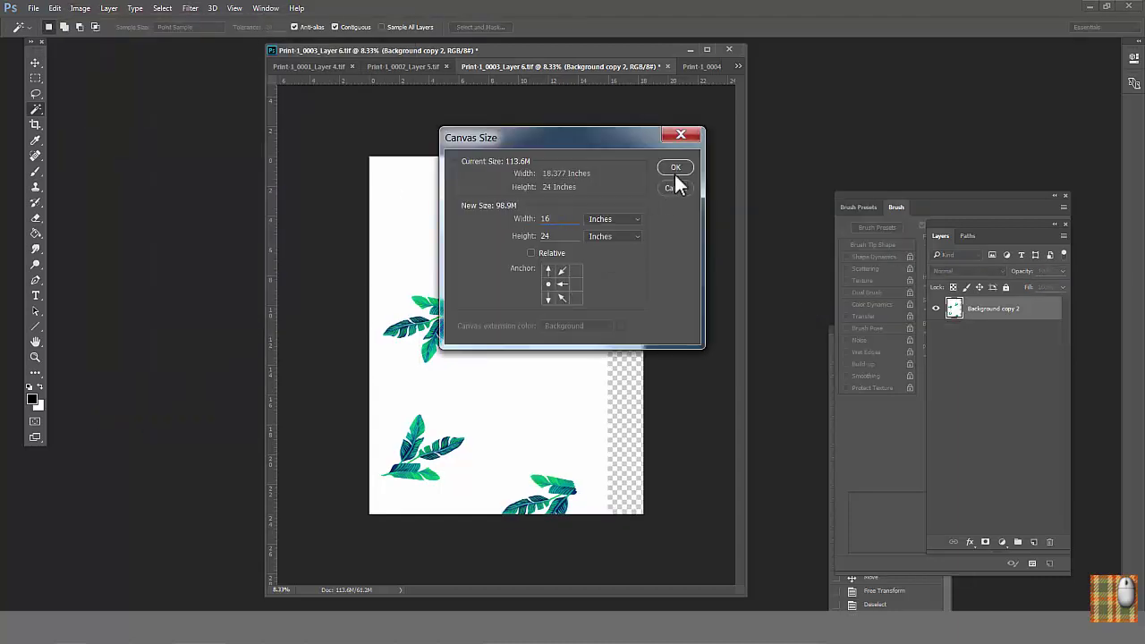
pyautogui.click(675, 167)
pyautogui.click(547, 232)
pyautogui.click(80, 8)
pyautogui.click(116, 143)
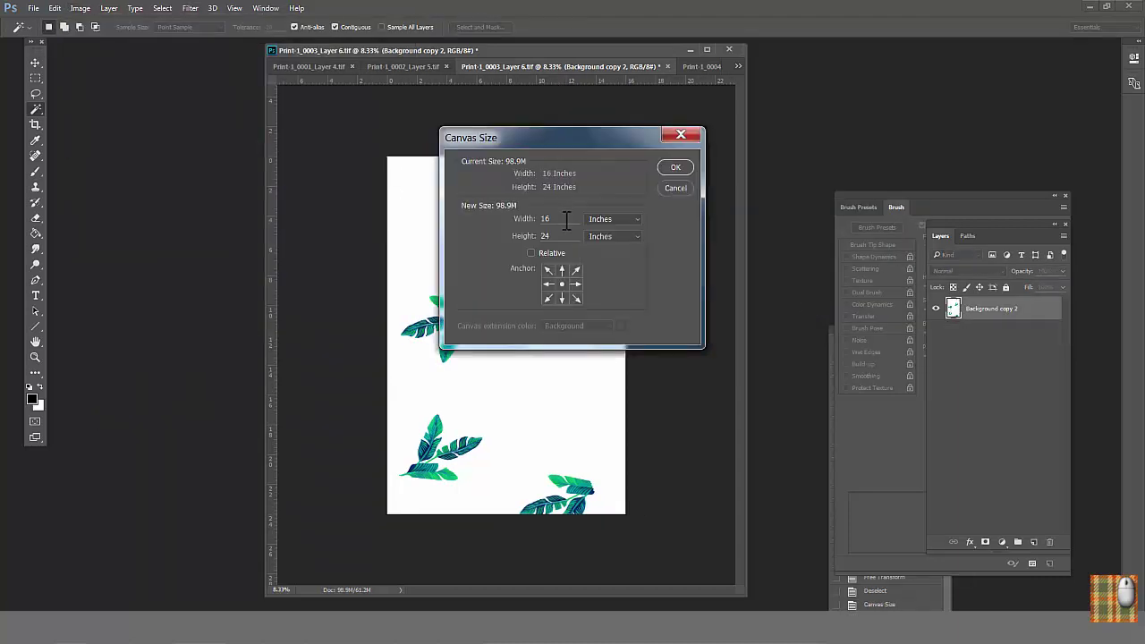
pyautogui.click(676, 168)
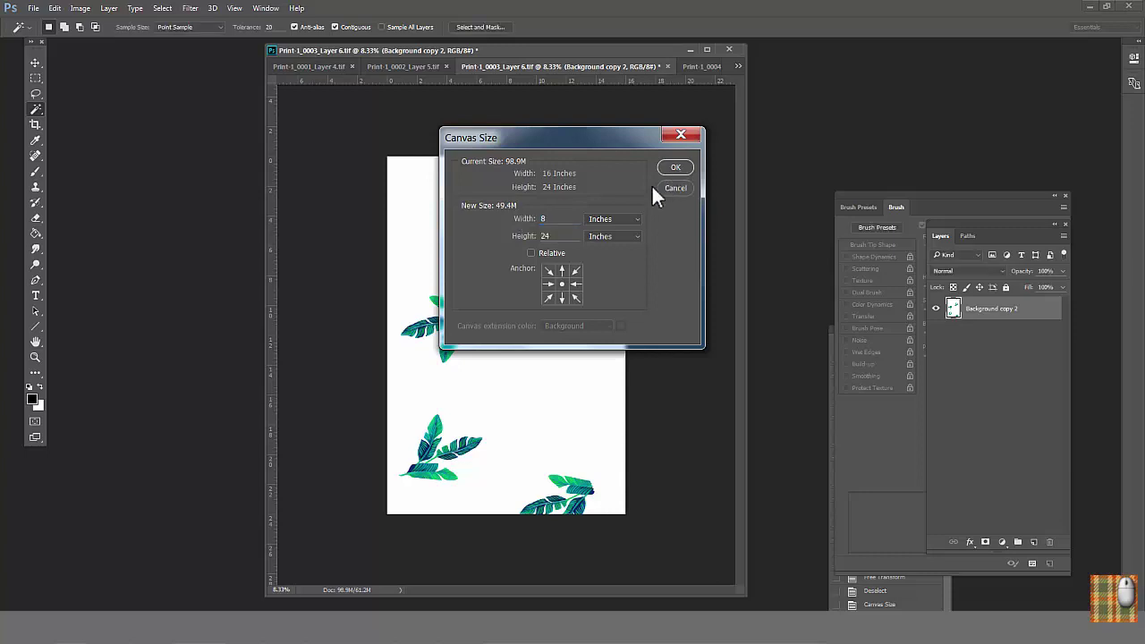
pyautogui.click(556, 231)
# - In the Layer 5 flower file, duplicate the Background and move a flower group upward
pyautogui.click(419, 69)
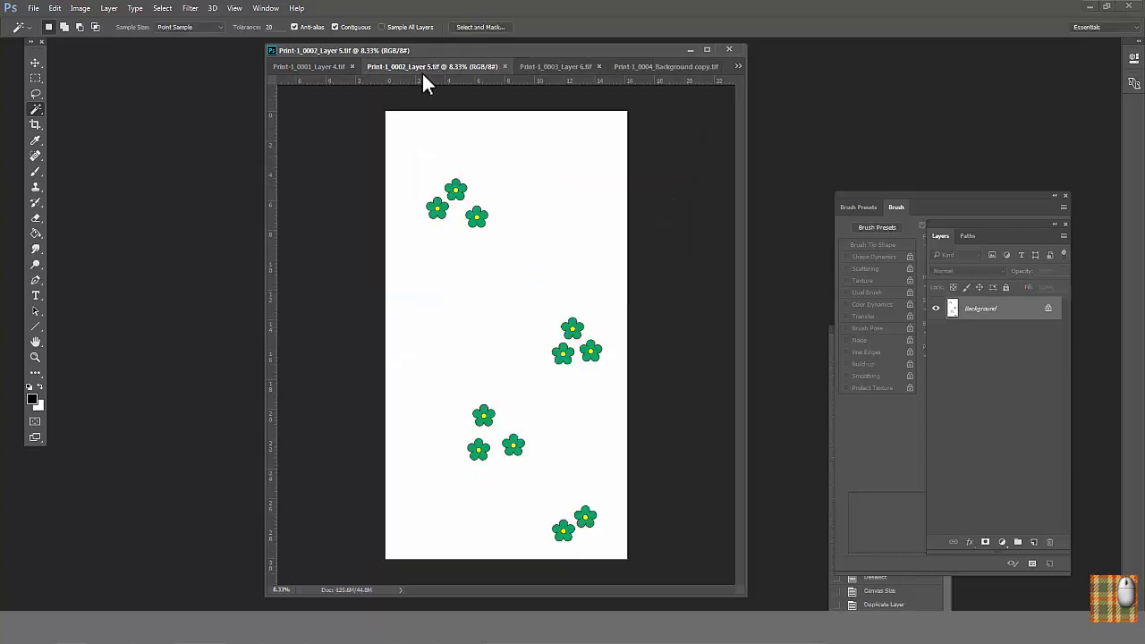
pyautogui.moveTo(983, 313); pyautogui.dragTo(1034, 541)
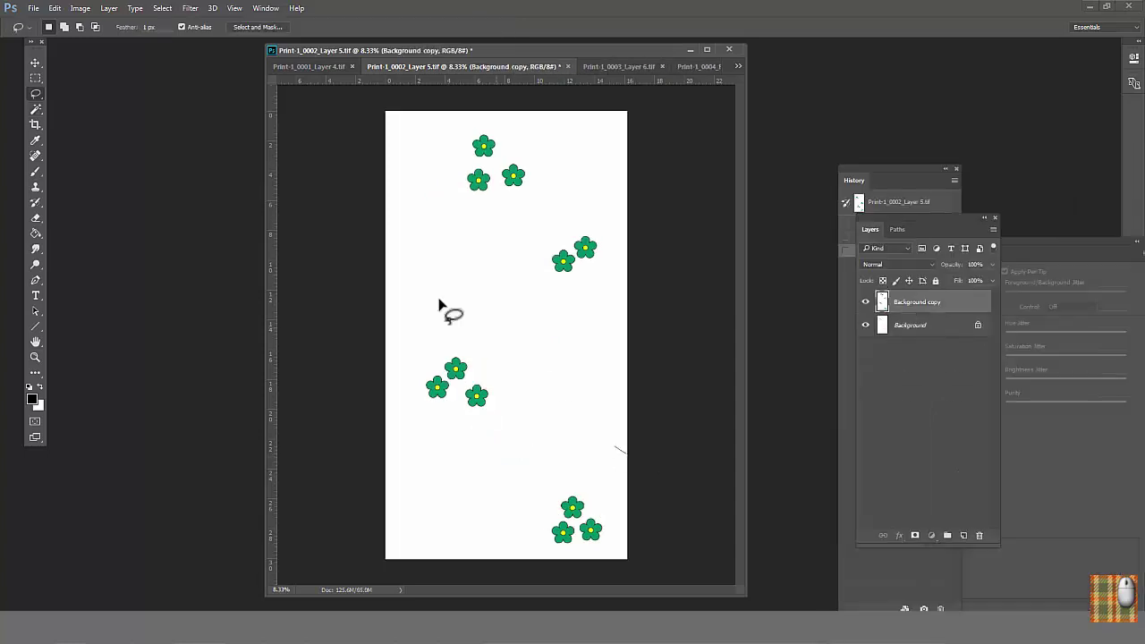
pyautogui.moveTo(384, 309)
pyautogui.mouseDown()
pyautogui.moveTo(447, 312)
pyautogui.moveTo(634, 572)
pyautogui.mouseUp()
pyautogui.moveTo(590, 534); pyautogui.dragTo(590, 426)
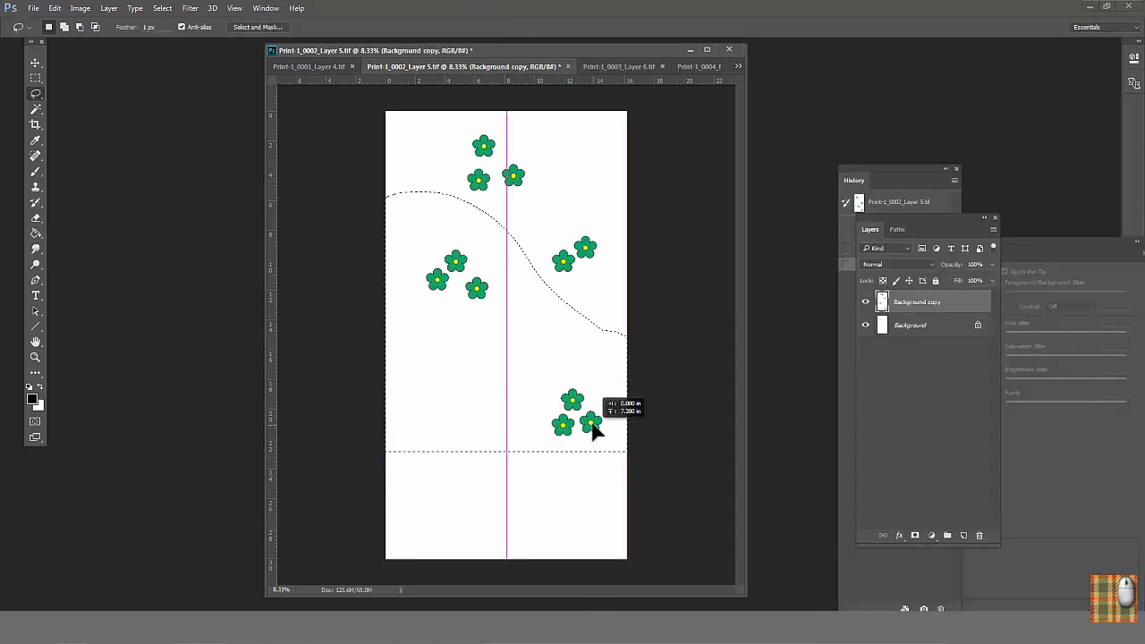
pyautogui.hotkey('ctrl', 'd')
# - Set the canvas height to 36 inches
pyautogui.click(80, 8)
pyautogui.click(112, 144)
pyautogui.doubleClick(556, 234)
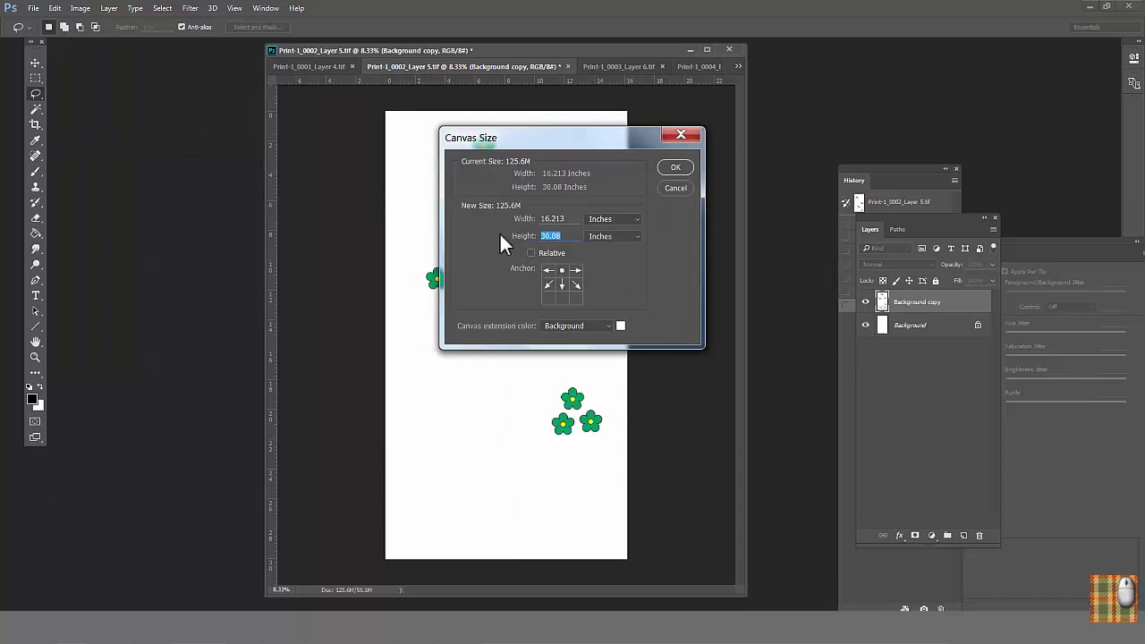
pyautogui.write('36')
pyautogui.press('Return')
# - Reposition the bottom and top flower groups on the taller canvas
pyautogui.keyDown('ctrl'); pyautogui.keyDown('alt'); pyautogui.click(546, 243); pyautogui.keyUp('alt'); pyautogui.keyUp('ctrl')
pyautogui.moveTo(552, 324)
pyautogui.mouseDown()
pyautogui.moveTo(613, 366)
pyautogui.moveTo(553, 324)
pyautogui.mouseUp()
pyautogui.moveTo(559, 364); pyautogui.dragTo(505, 404)
pyautogui.moveTo(546, 213)
pyautogui.mouseDown()
pyautogui.moveTo(549, 161)
pyautogui.moveTo(565, 201)
pyautogui.mouseUp()
pyautogui.moveTo(565, 201)
pyautogui.mouseDown()
pyautogui.moveTo(580, 214)
pyautogui.moveTo(573, 275)
pyautogui.mouseUp()
# - Narrow the canvas to 8 inches, then widen it to 16 inches anchored left-middle
pyautogui.click(79, 8)
pyautogui.click(68, 143)
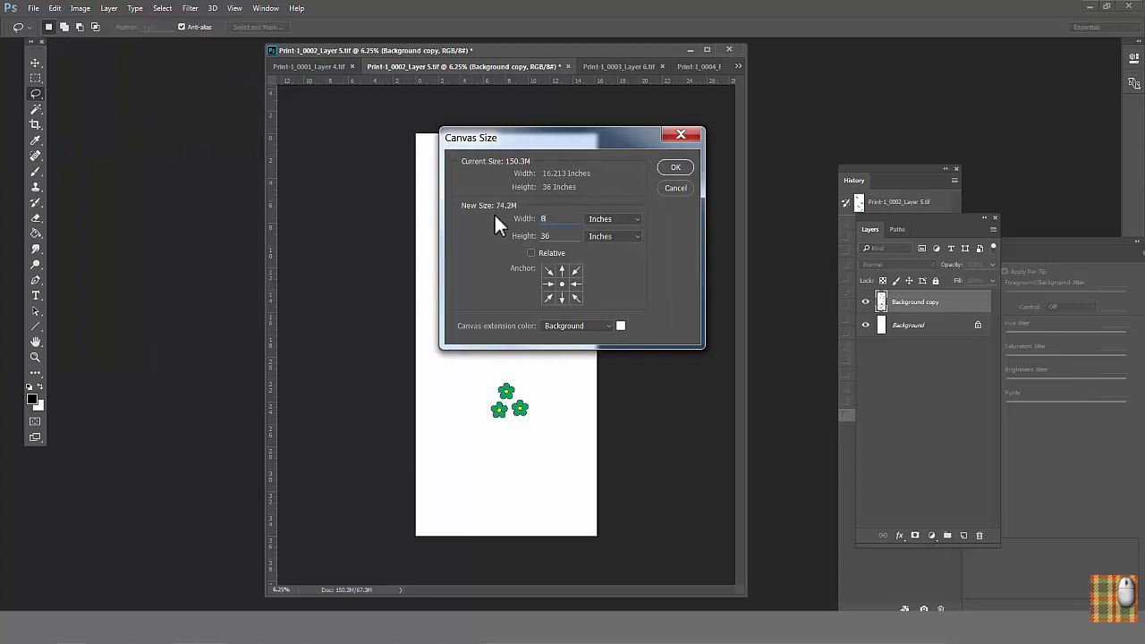
pyautogui.click(675, 168)
pyautogui.click(545, 235)
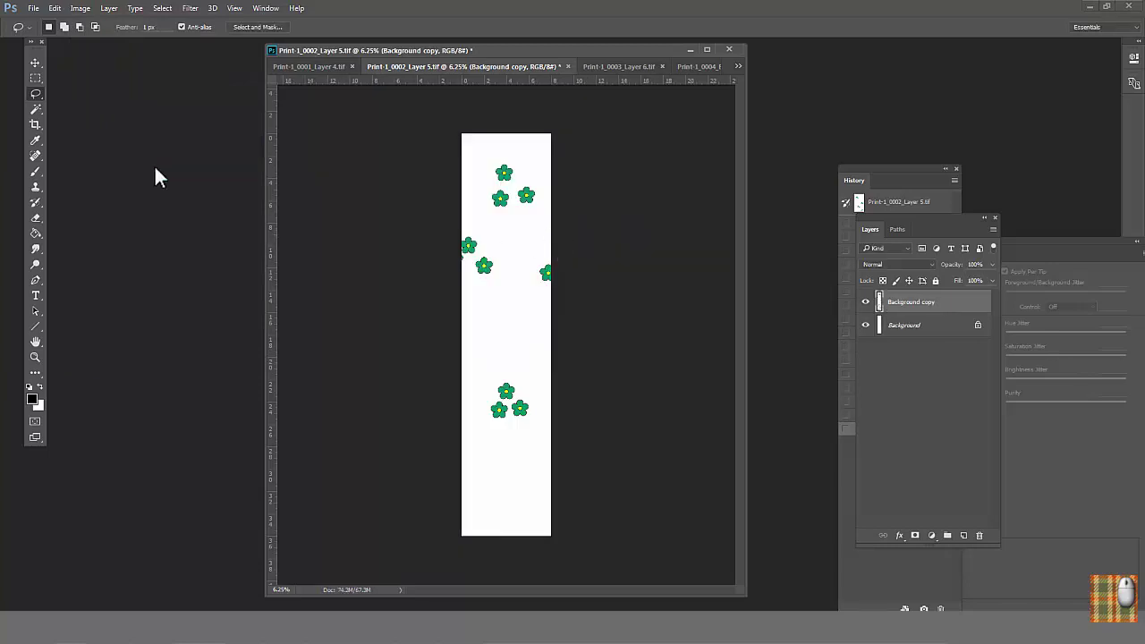
pyautogui.press('c')
pyautogui.click(80, 9)
pyautogui.click(90, 143)
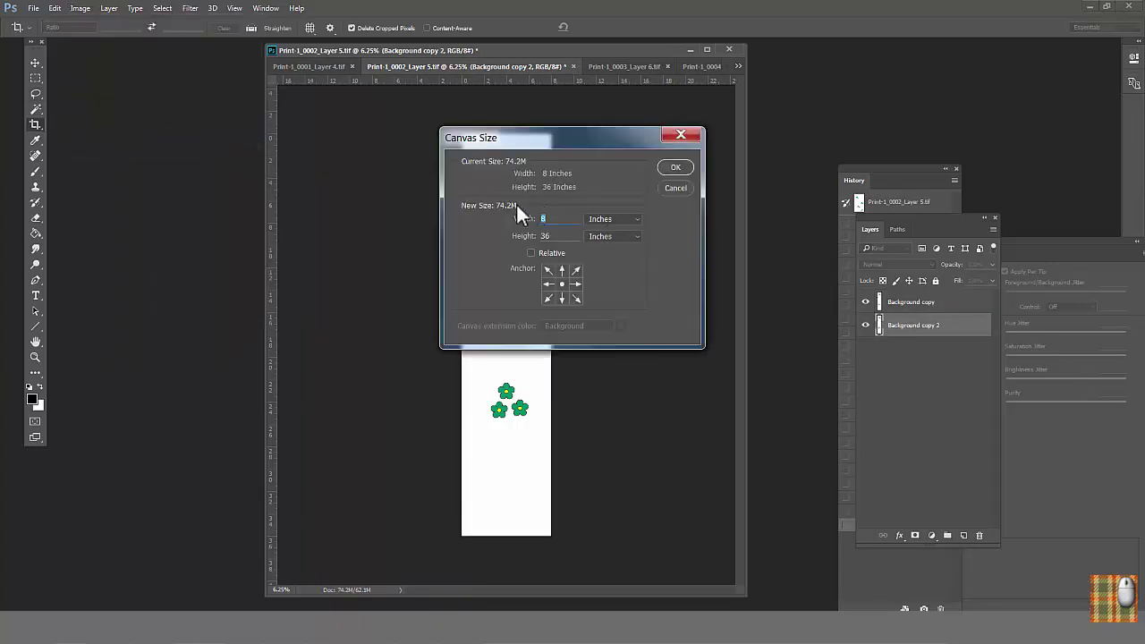
pyautogui.write('16')
pyautogui.click(548, 283)
pyautogui.click(675, 167)
# - Duplicate the flower layer into the right half and apply a vertical wrap-around Offset
pyautogui.moveTo(930, 301); pyautogui.dragTo(963, 534)
pyautogui.press('v')
pyautogui.moveTo(451, 270); pyautogui.dragTo(566, 286)
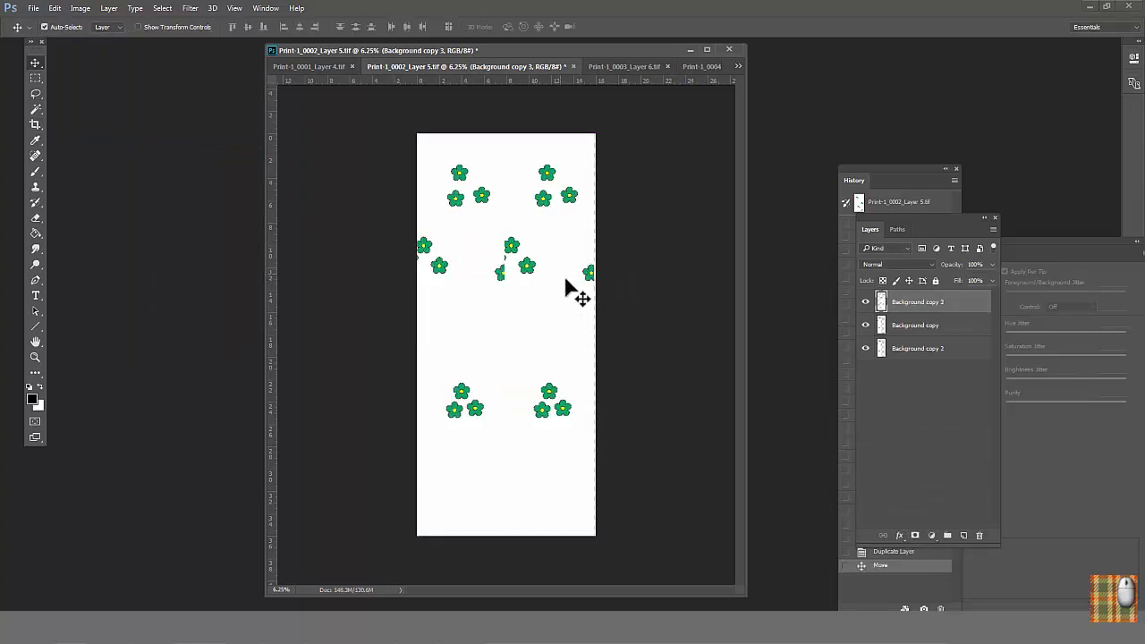
pyautogui.click(189, 8)
pyautogui.moveTo(211, 336)
pyautogui.click(124, 417)
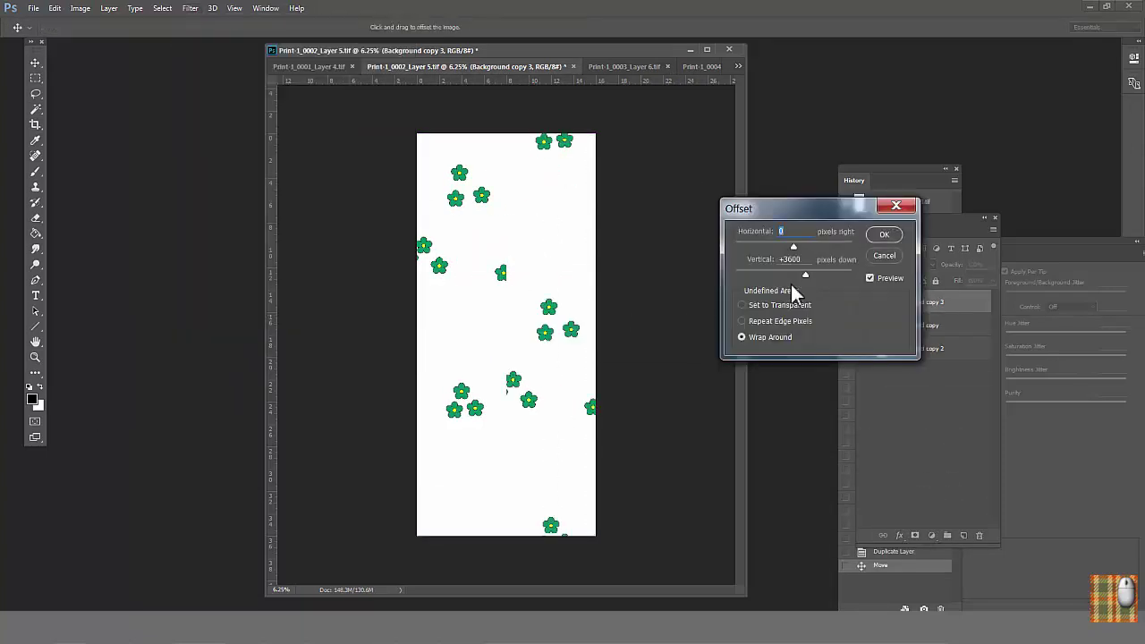
pyautogui.click(883, 233)
# - Merge the layers down and delete the lassoed centre and lower flowers
pyautogui.click(36, 93)
pyautogui.moveTo(526, 264)
pyautogui.mouseDown()
pyautogui.moveTo(485, 289)
pyautogui.moveTo(524, 278)
pyautogui.mouseUp()
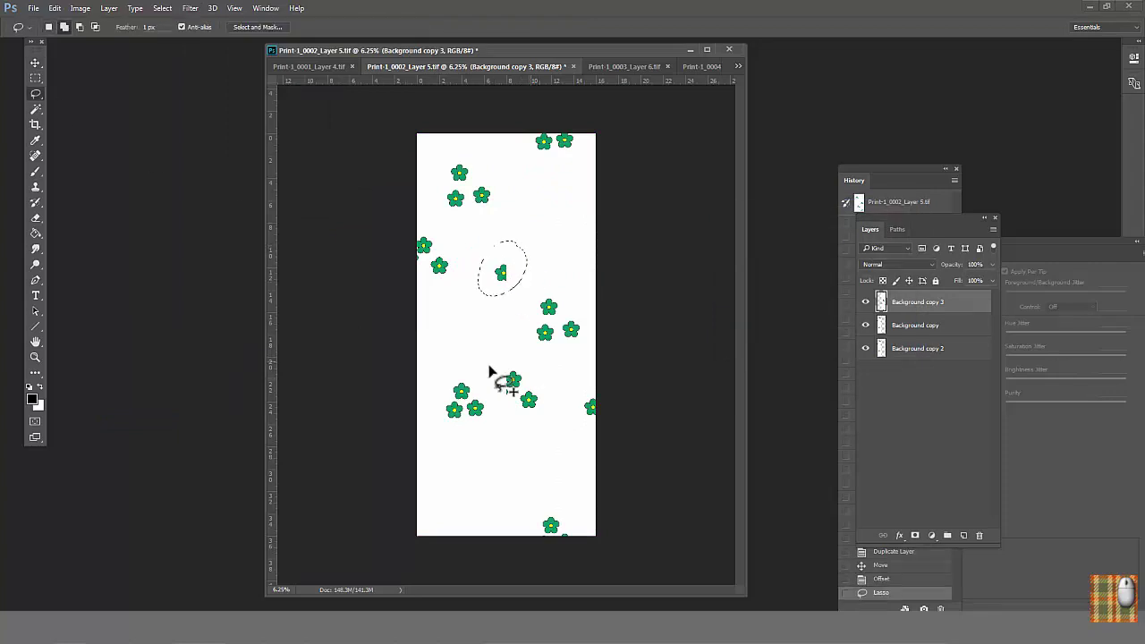
pyautogui.moveTo(489, 371); pyautogui.dragTo(510, 375)
pyautogui.hotkey('ctrl', 'e')
pyautogui.press('Delete')
pyautogui.hotkey('ctrl', 'd')
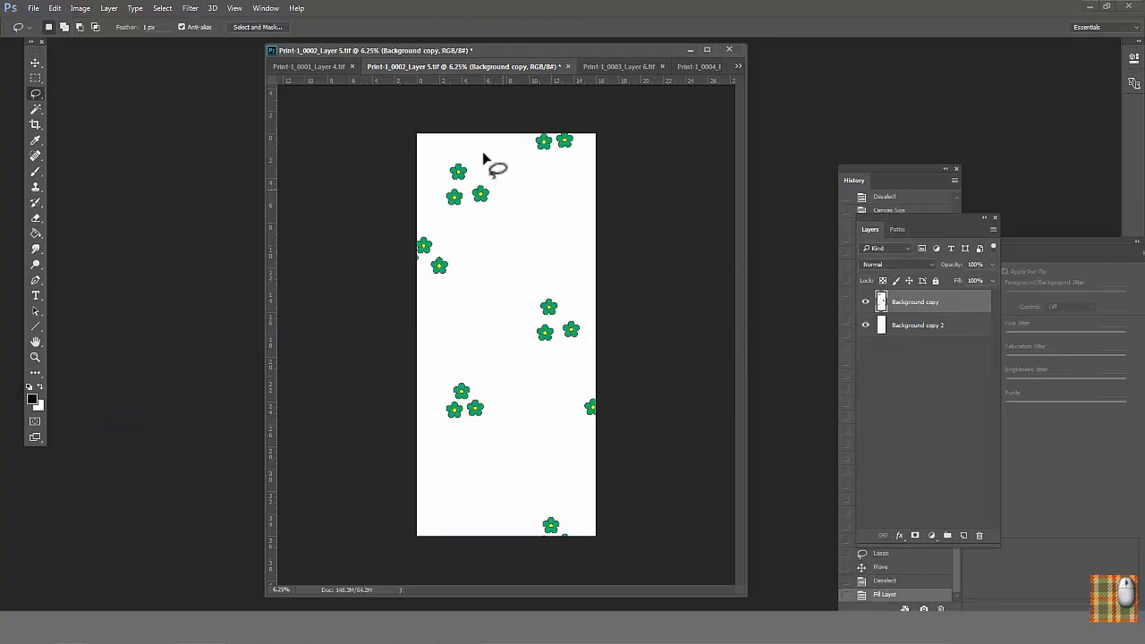
# - Rotate the flower cluster near the top by about -57°
pyautogui.moveTo(483, 159); pyautogui.dragTo(483, 161)
pyautogui.click(54, 8)
pyautogui.moveTo(125, 355)
pyautogui.click(345, 401)
pyautogui.moveTo(549, 191); pyautogui.dragTo(516, 224)
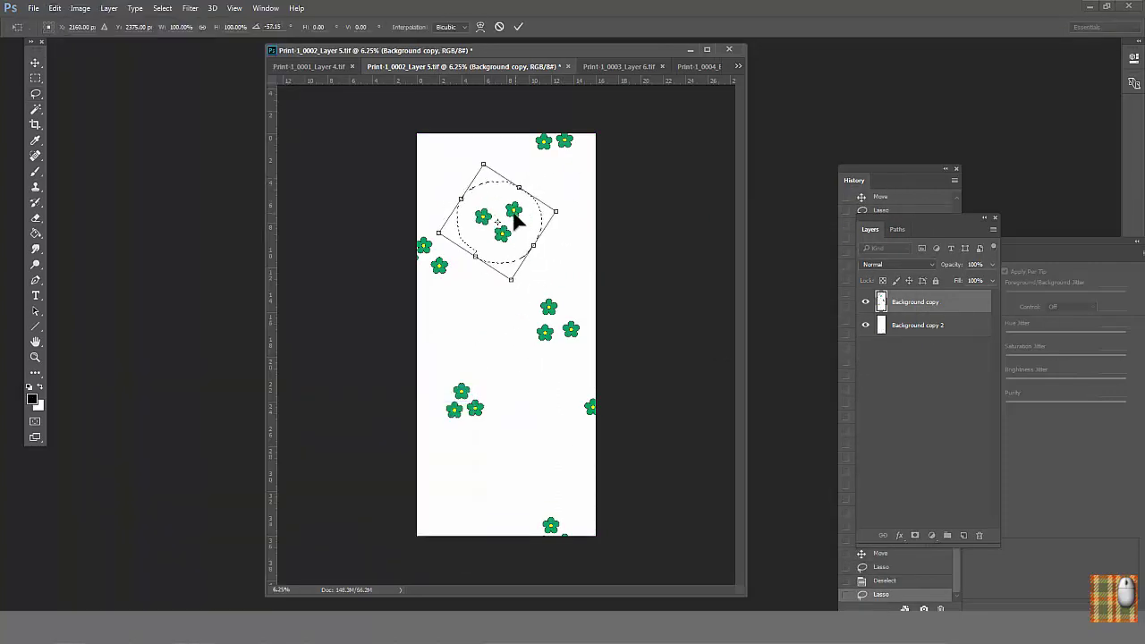
pyautogui.press('Return')
# - Narrow the canvas to 8 inches wide and switch to the hibiscus Layer 4 document
pyautogui.click(79, 8)
pyautogui.click(125, 134)
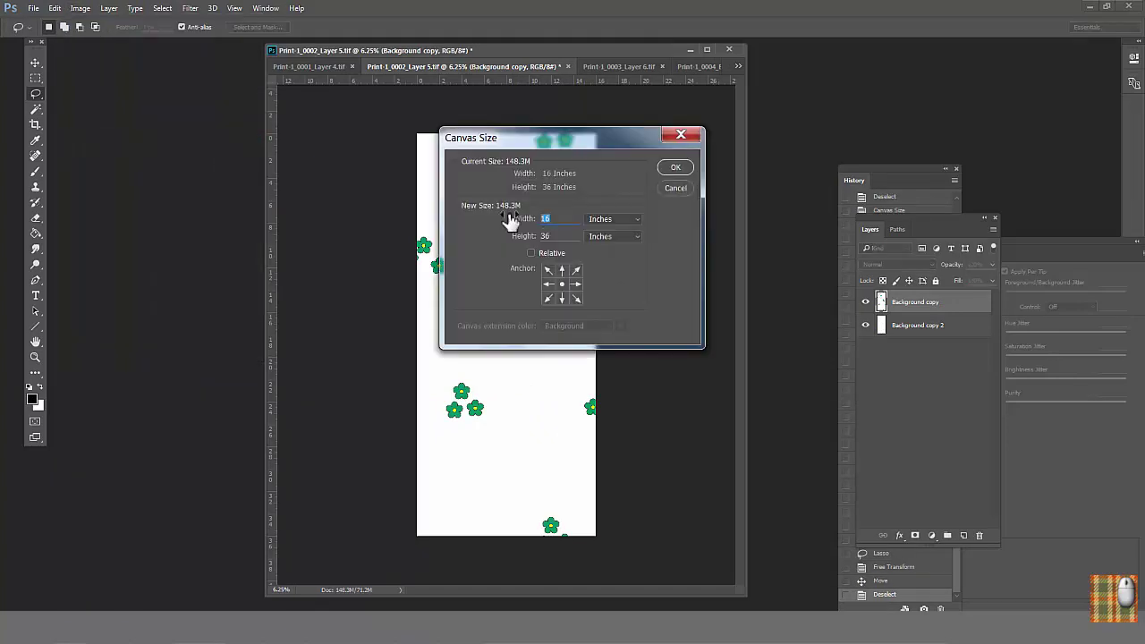
pyautogui.write('8')
pyautogui.press('Return')
pyautogui.click(554, 237)
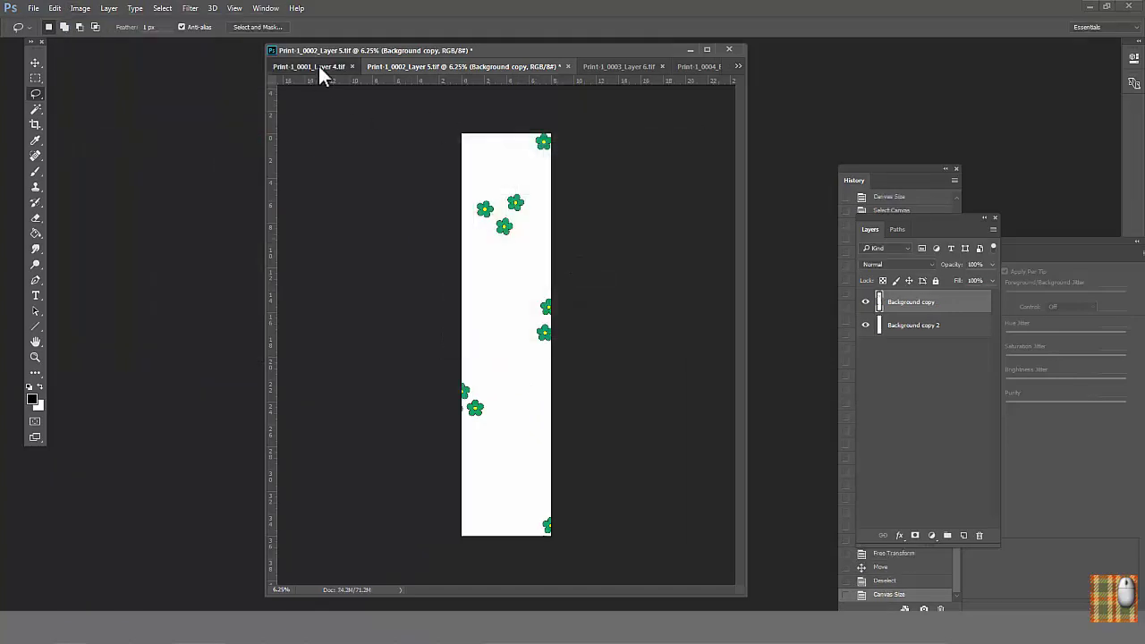
pyautogui.click(317, 64)
pyautogui.click(80, 8)
# - Crop the hibiscus image to the selection and apply a wrap-around vertical Offset
pyautogui.click(103, 175)
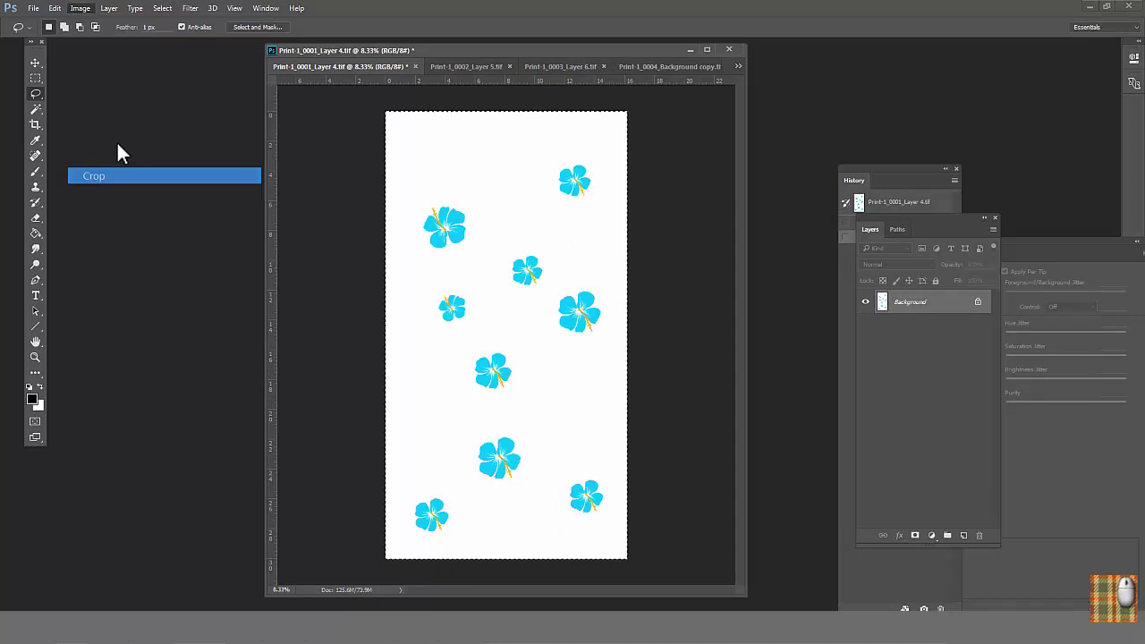
pyautogui.click(189, 8)
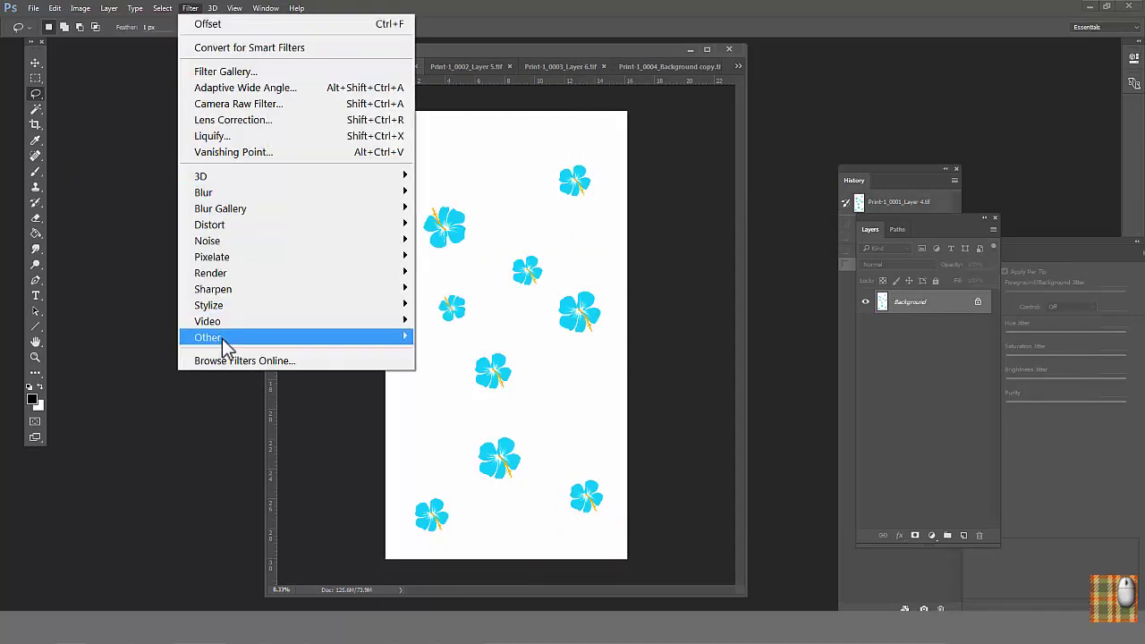
pyautogui.moveTo(221, 338)
pyautogui.click(150, 416)
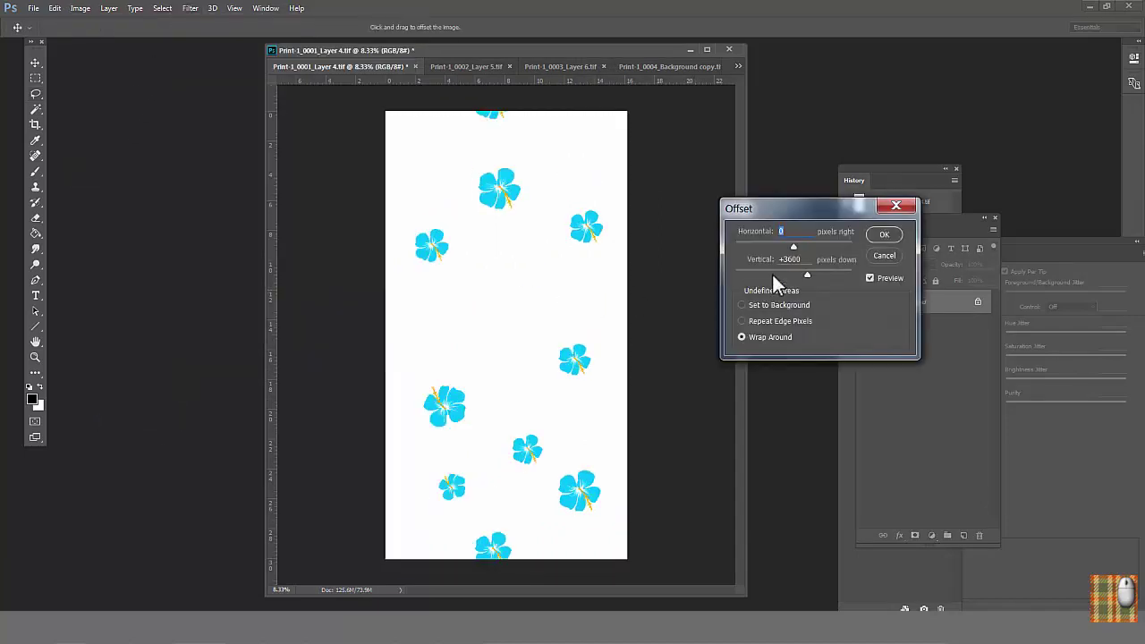
pyautogui.click(881, 235)
# - Select the lower hibiscus flowers by colour and move them up about 70 px
pyautogui.click(35, 109)
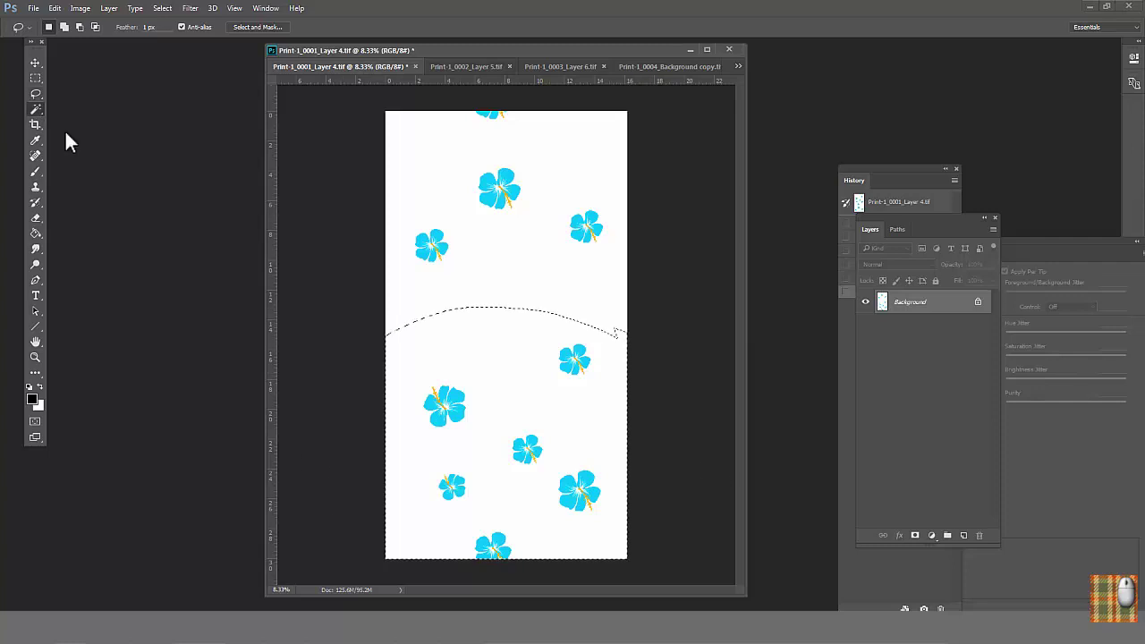
pyautogui.moveTo(577, 357); pyautogui.dragTo(563, 301)
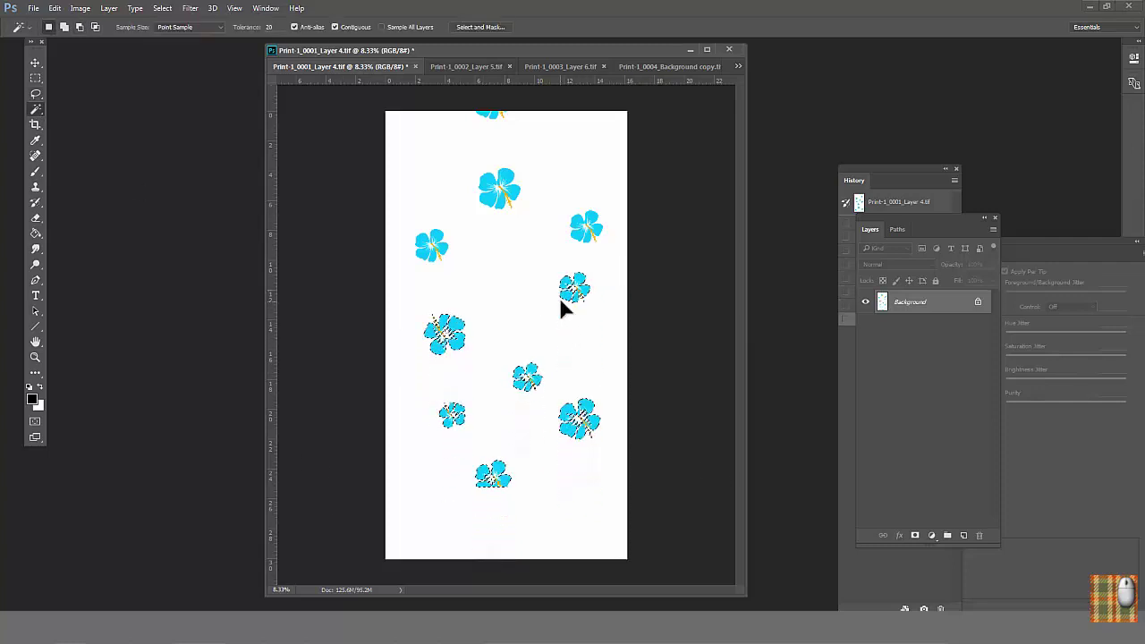
pyautogui.hotkey('ctrl', 'd')
# - Set the canvas height to 20 inches, accepting the clip
pyautogui.click(80, 9)
pyautogui.click(98, 141)
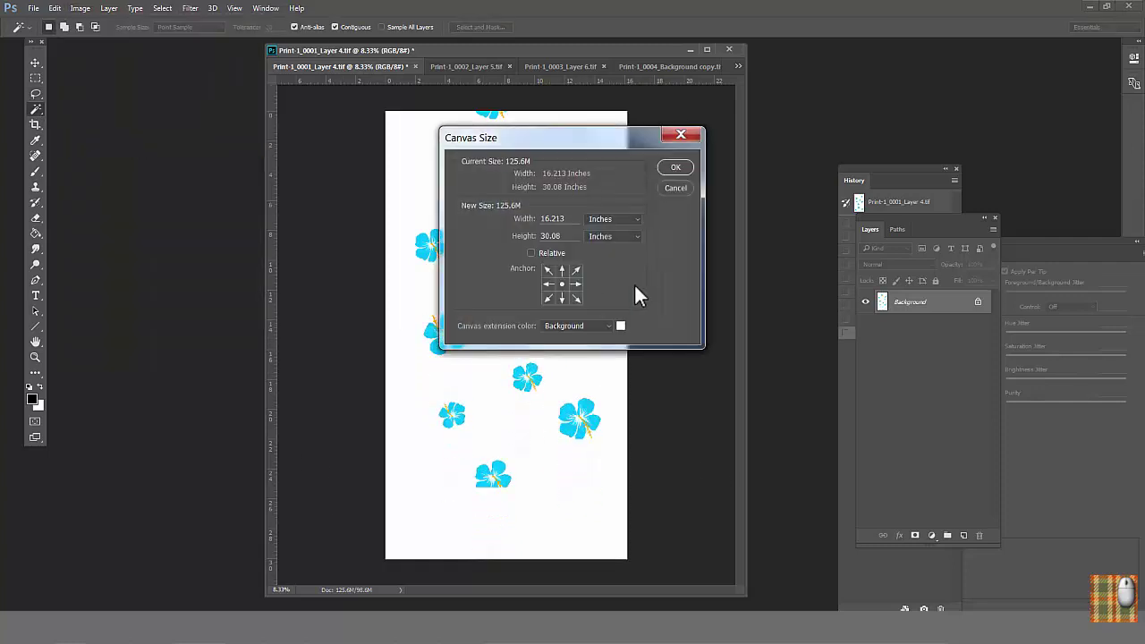
pyautogui.write('20')
pyautogui.press('Return')
pyautogui.click(548, 231)
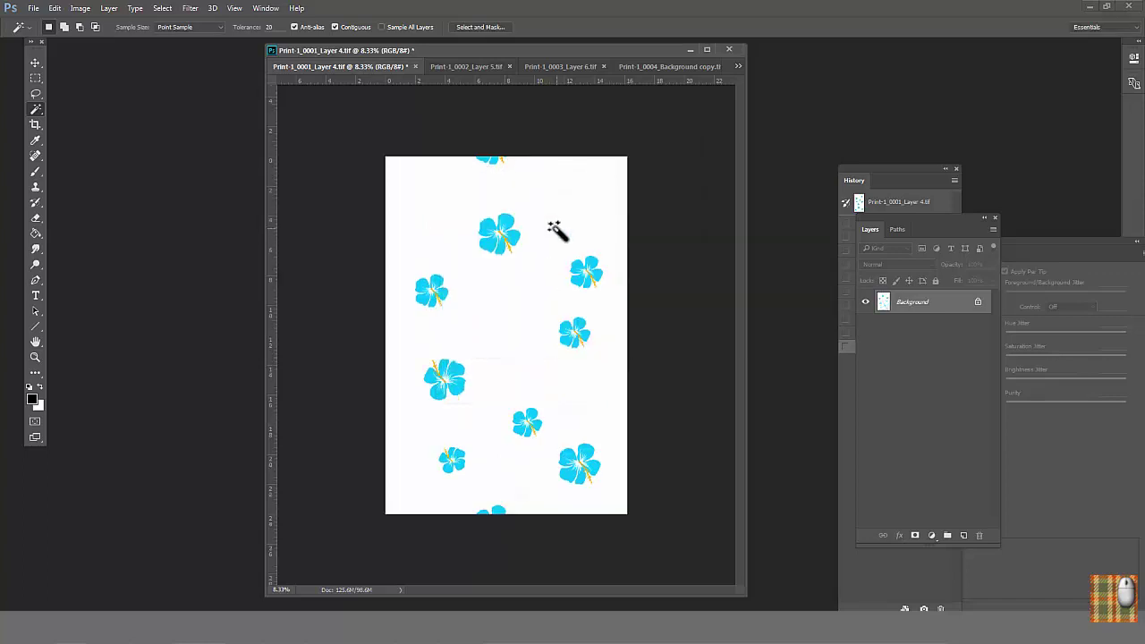
# - Reapply the vertical Offset and move a lassoed flower down and right
pyautogui.click(191, 9)
pyautogui.moveTo(224, 335)
pyautogui.click(146, 417)
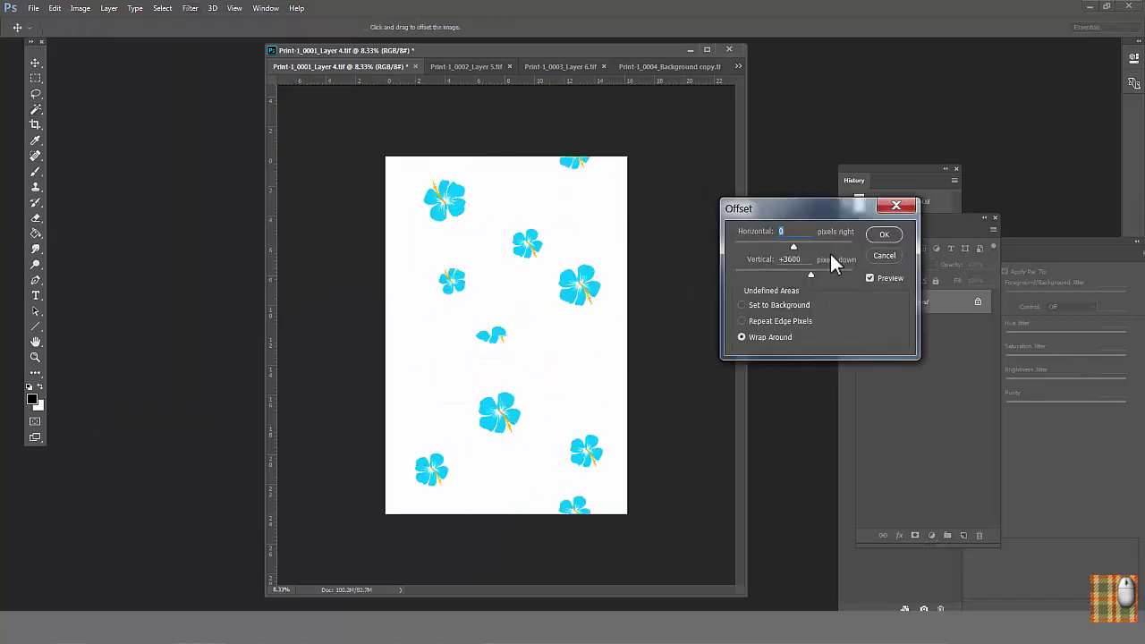
pyautogui.press('Return')
pyautogui.press('l')
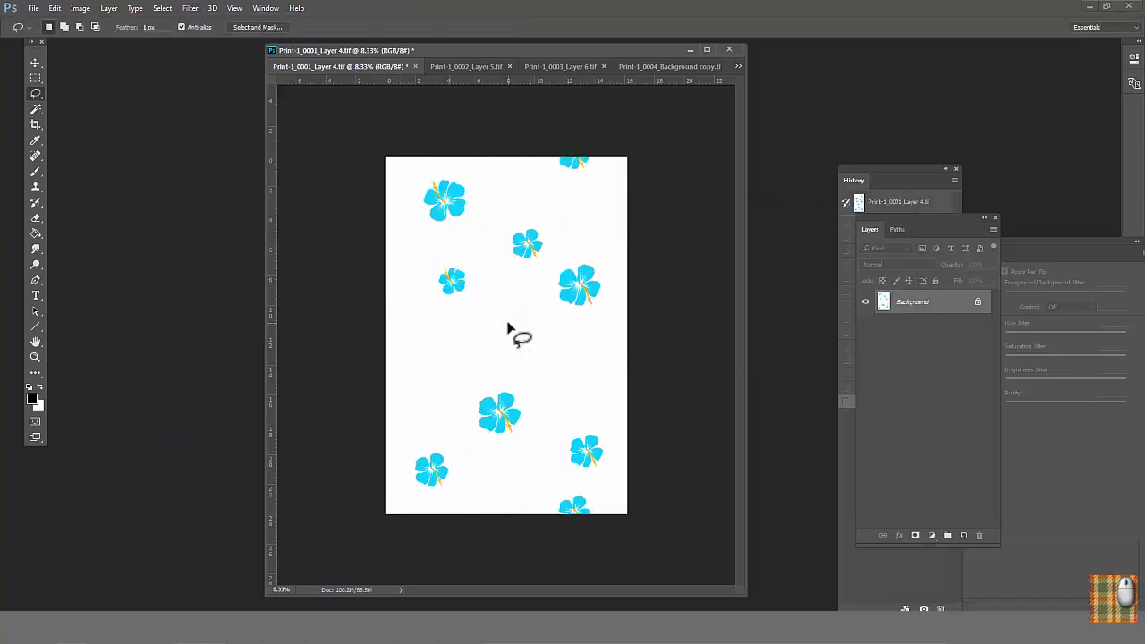
pyautogui.moveTo(456, 284); pyautogui.dragTo(466, 313)
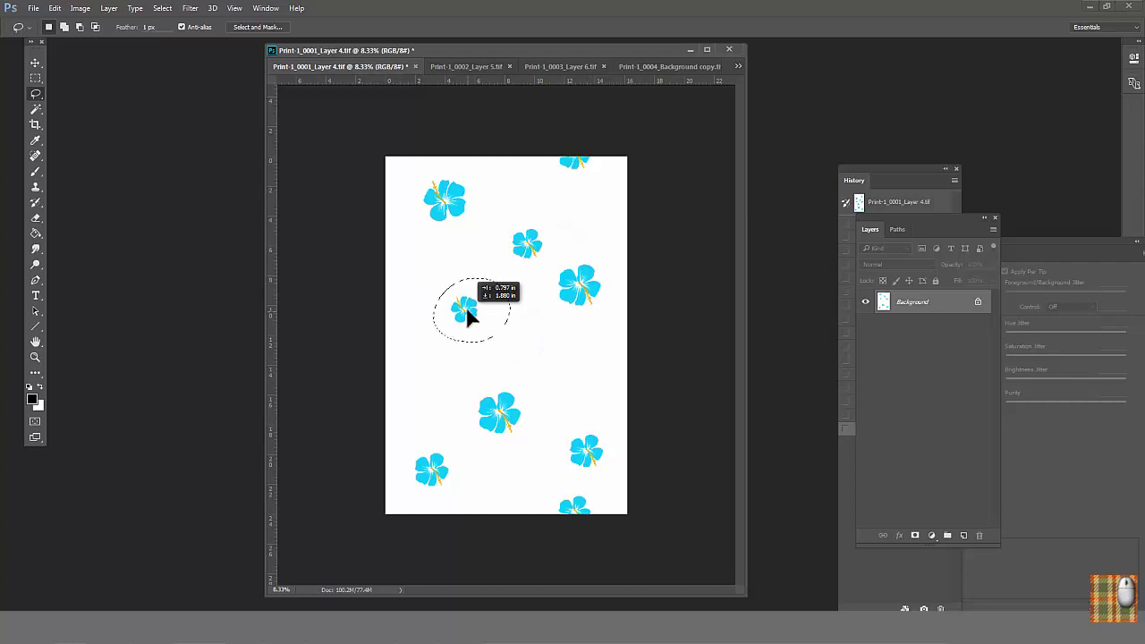
# - Trim the canvas width to 8 inches
pyautogui.click(81, 8)
pyautogui.click(99, 140)
pyautogui.write('8')
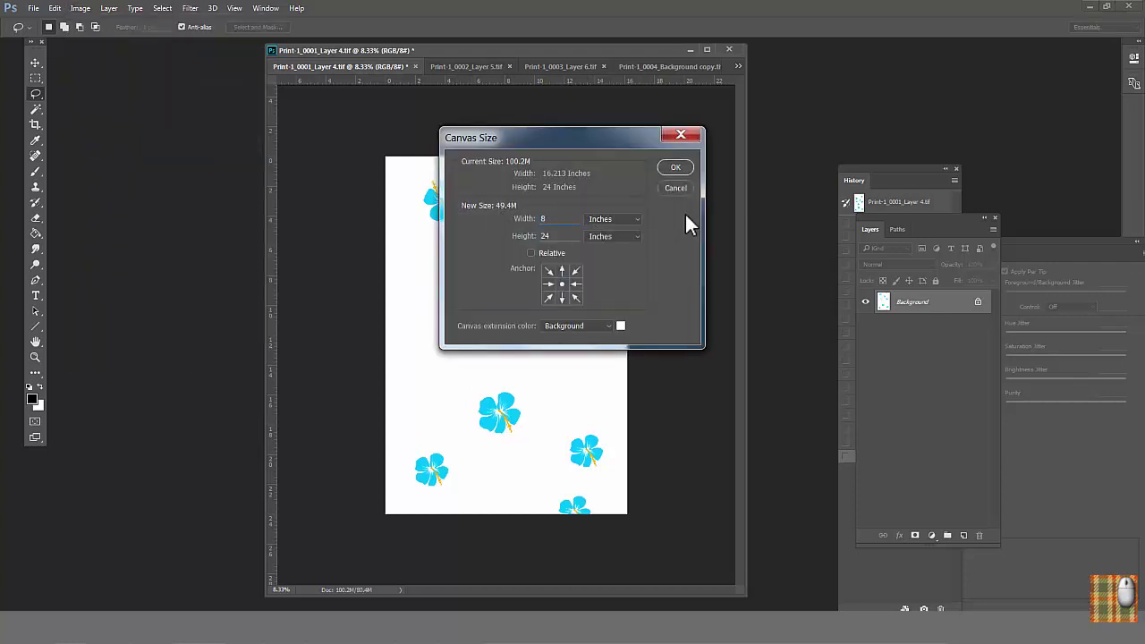
pyautogui.click(675, 167)
pyautogui.click(523, 234)
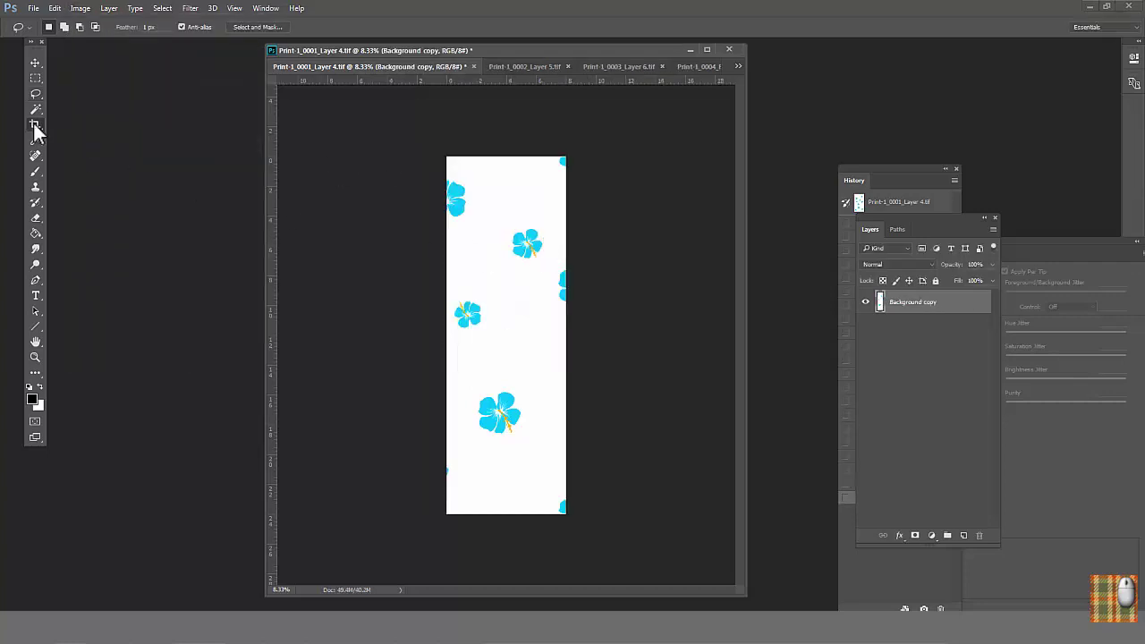
# - Widen the hibiscus canvas to 16 inches, anchored on the left
pyautogui.click(36, 124)
pyautogui.click(81, 8)
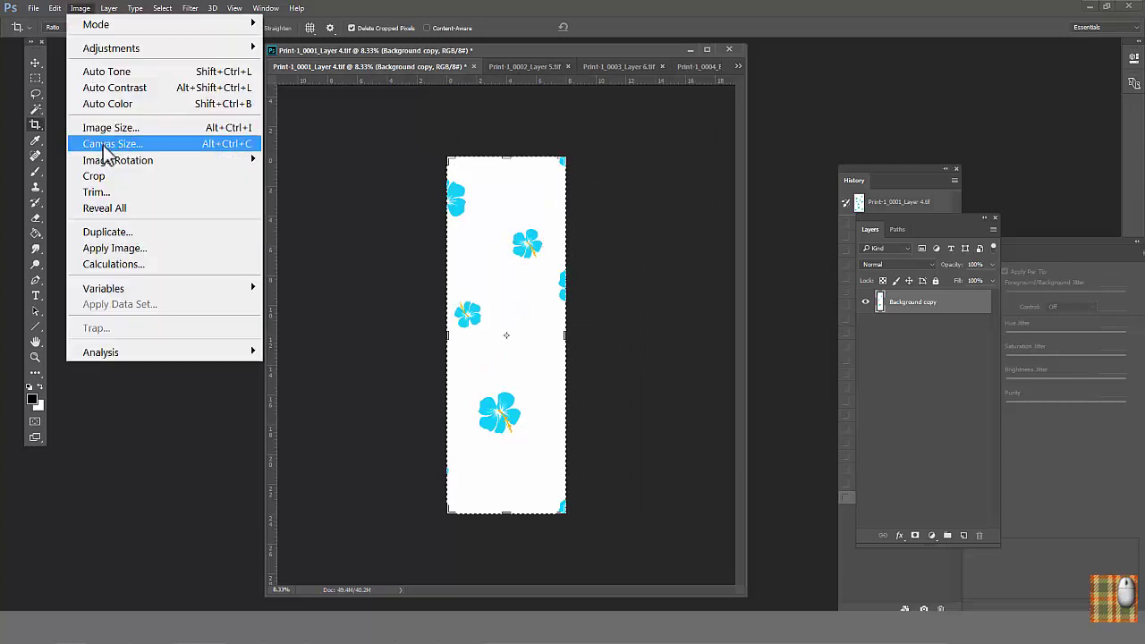
pyautogui.click(100, 141)
pyautogui.write('16')
pyautogui.click(547, 283)
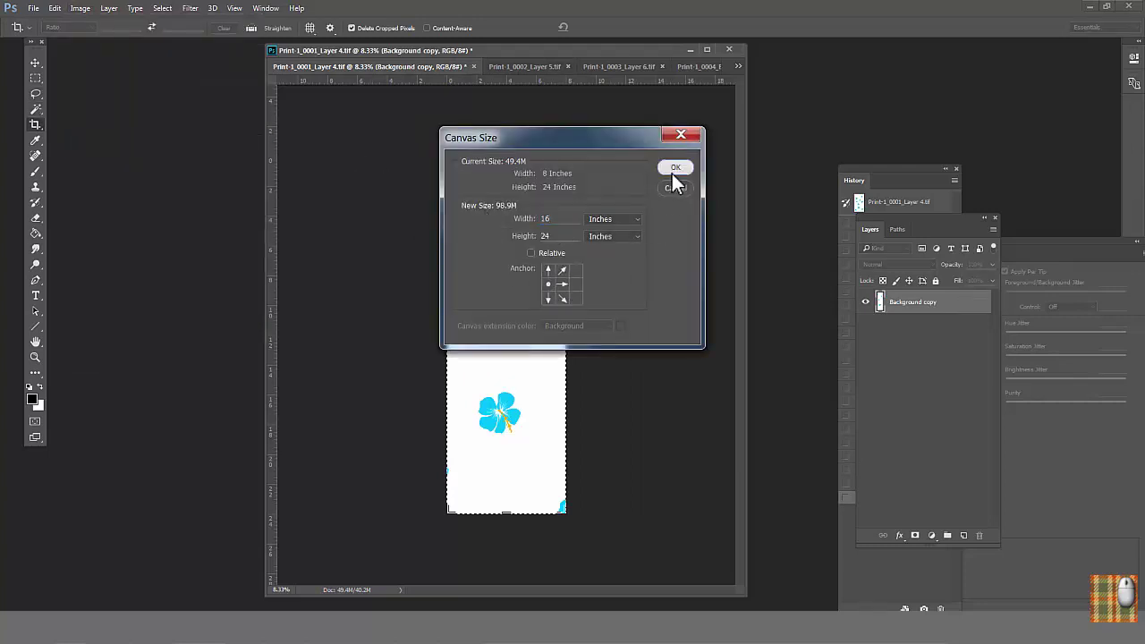
pyautogui.click(675, 167)
# - Duplicate the Background copy layer into the right half, offset it vertically, and merge it down
pyautogui.moveTo(917, 304); pyautogui.dragTo(963, 535)
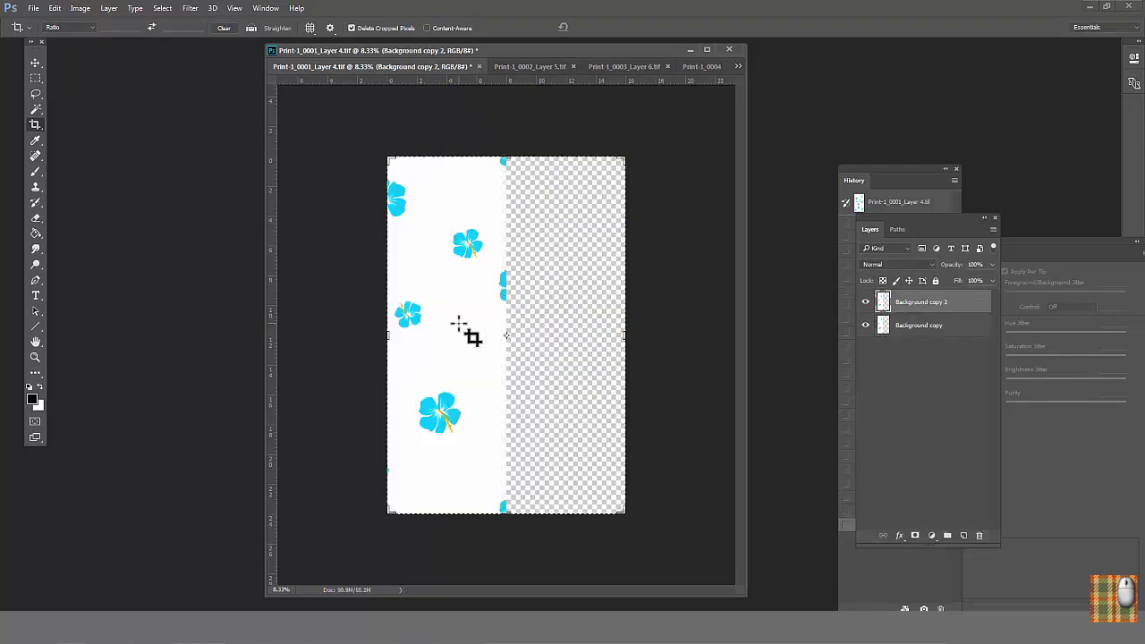
pyautogui.click(35, 62)
pyautogui.moveTo(437, 304); pyautogui.dragTo(553, 311)
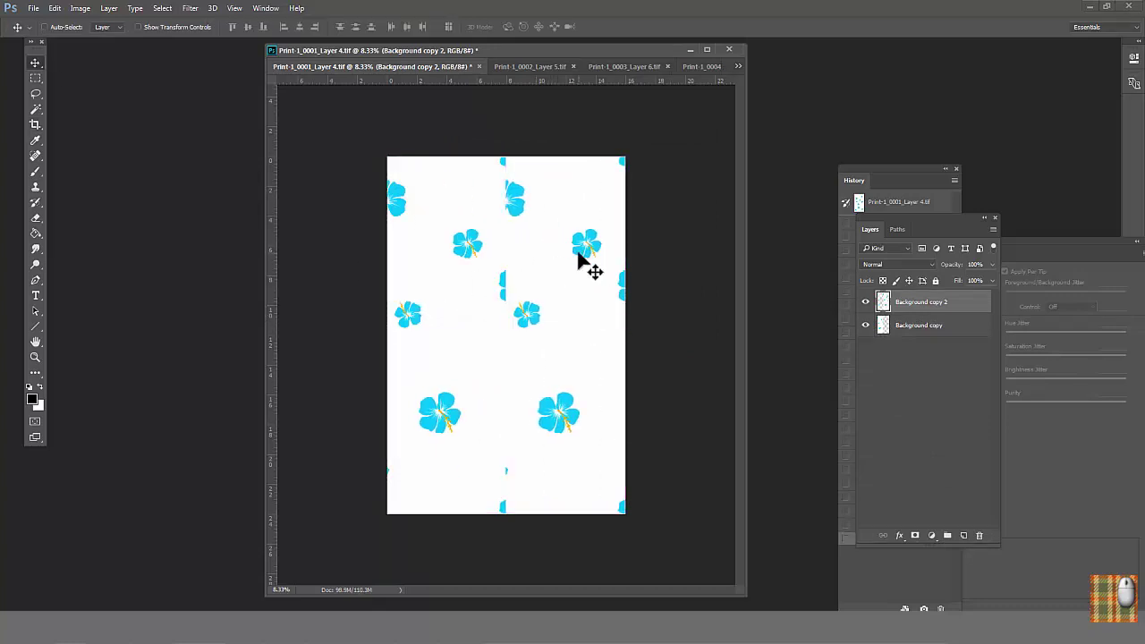
pyautogui.click(190, 8)
pyautogui.moveTo(384, 335)
pyautogui.click(456, 407)
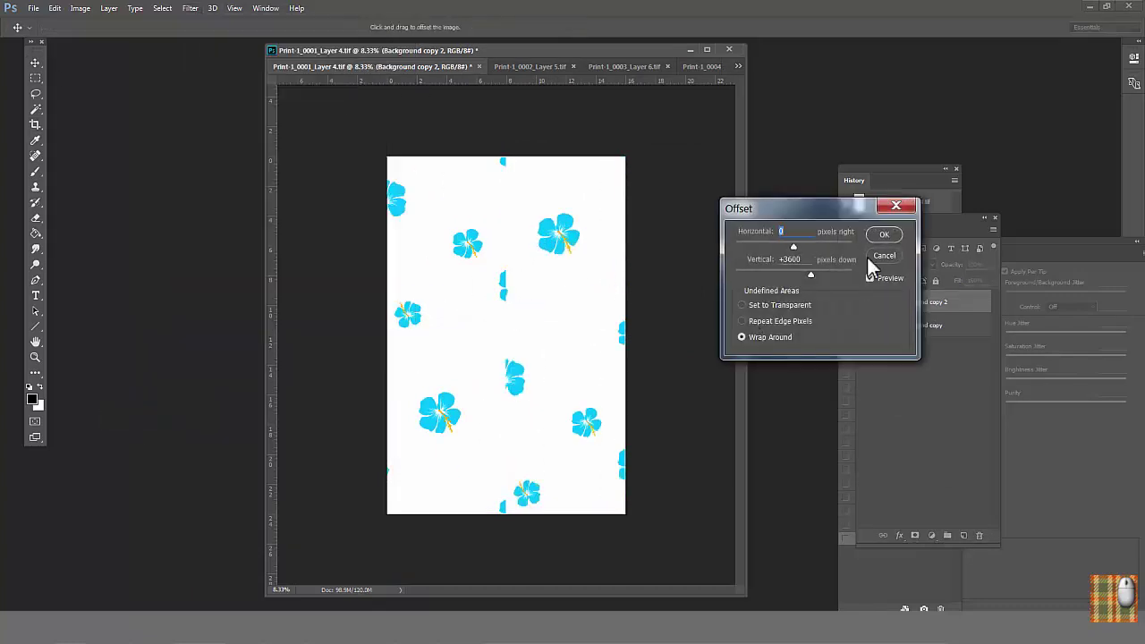
pyautogui.click(884, 234)
pyautogui.hotkey('ctrl', 'e')
# - Lasso the broken centre flowers and the bottom flower, then erase them with content-aware fill
pyautogui.press('l')
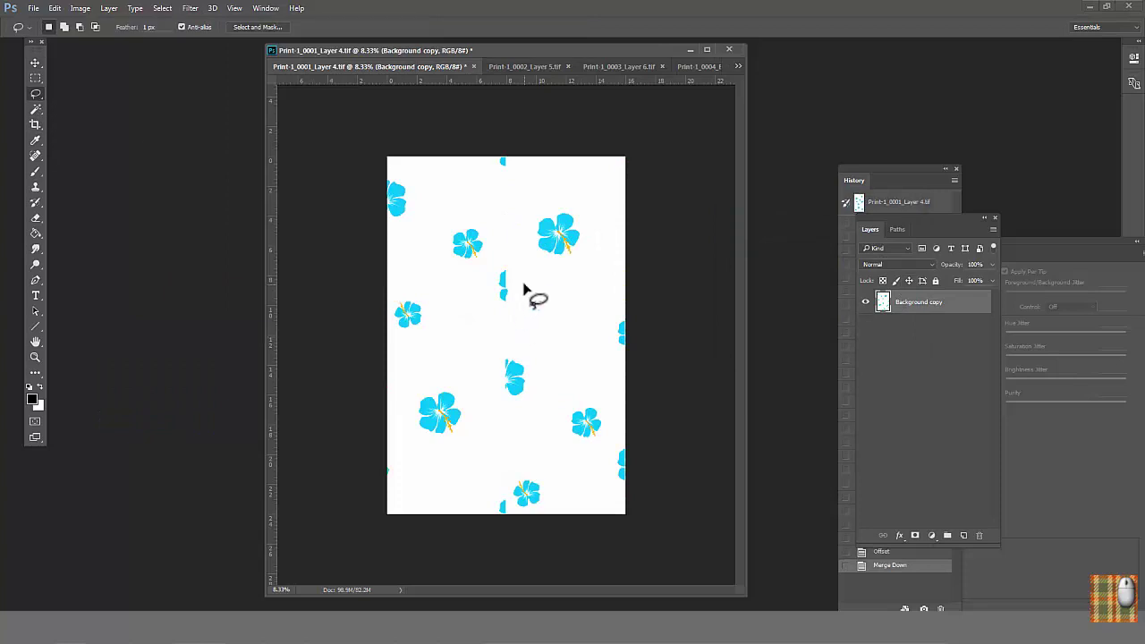
pyautogui.moveTo(515, 429); pyautogui.dragTo(523, 261)
pyautogui.moveTo(511, 511); pyautogui.dragTo(504, 485)
pyautogui.hotkey('shift', 'BackSpace')
pyautogui.press('Return')
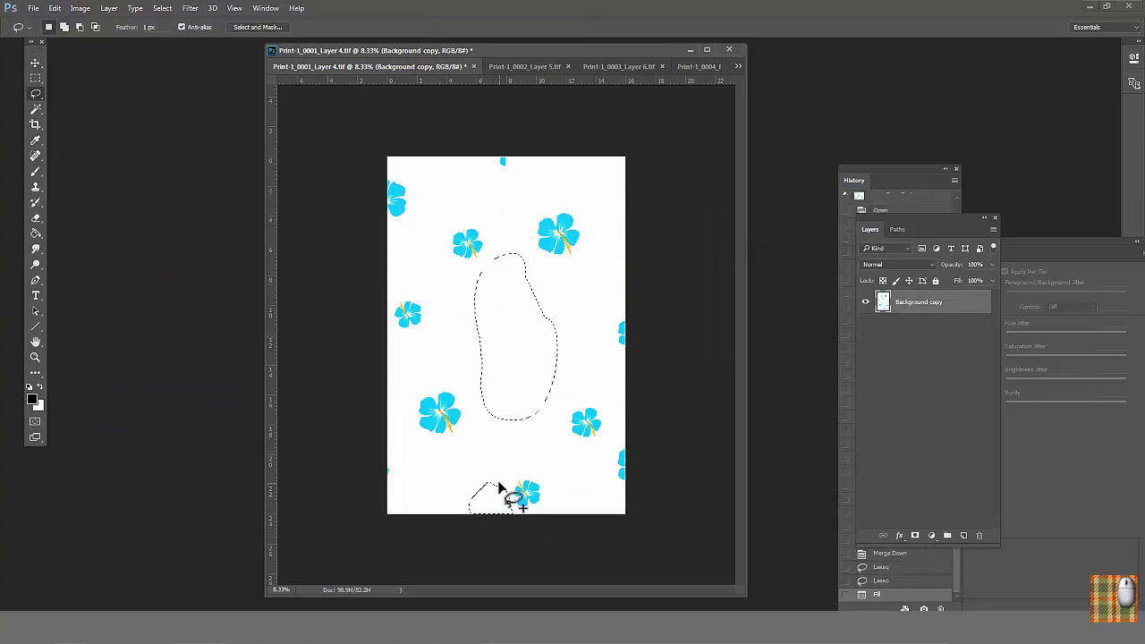
# - Duplicate a flower down-right, transform the copy, and deselect
pyautogui.moveTo(475, 253)
pyautogui.mouseDown()
pyautogui.moveTo(512, 319)
pyautogui.moveTo(582, 358)
pyautogui.mouseUp()
pyautogui.click(54, 8)
pyautogui.click(116, 337)
pyautogui.press('Return')
pyautogui.hotkey('ctrl', 'd')
# - Duplicate the left flower down-right and rotate the copy 180°
pyautogui.moveTo(382, 323); pyautogui.dragTo(405, 284)
pyautogui.moveTo(411, 315); pyautogui.dragTo(465, 344)
pyautogui.click(54, 8)
pyautogui.click(501, 388)
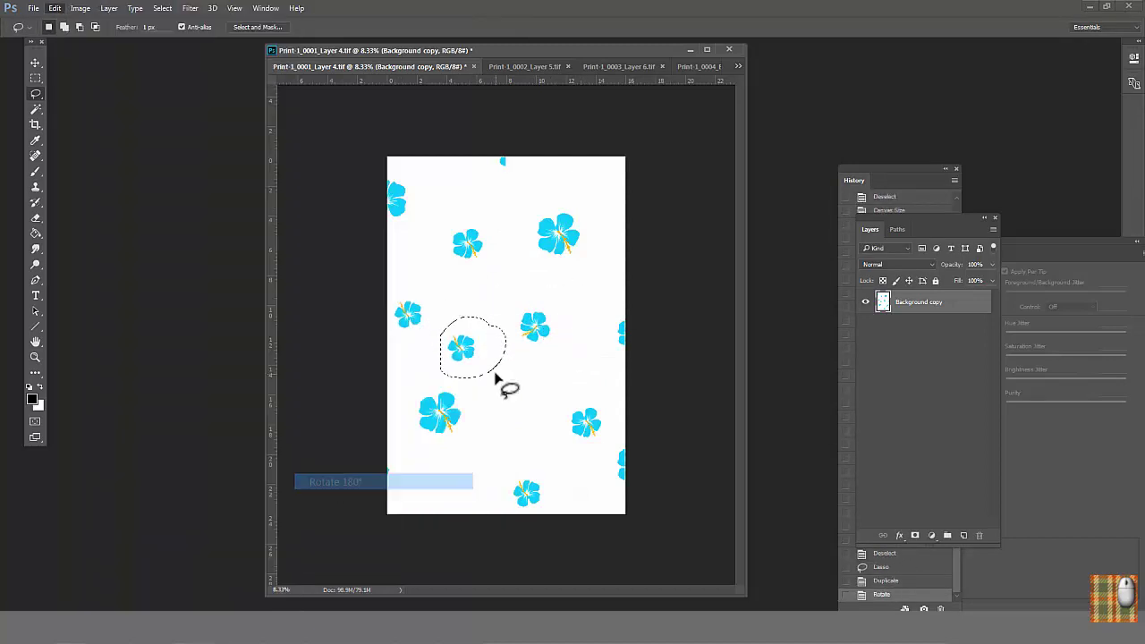
pyautogui.hotkey('ctrl', 'd')
# - Trim the canvas back to 8 inches wide and float the hibiscus document in its own window
pyautogui.click(79, 8)
pyautogui.click(116, 145)
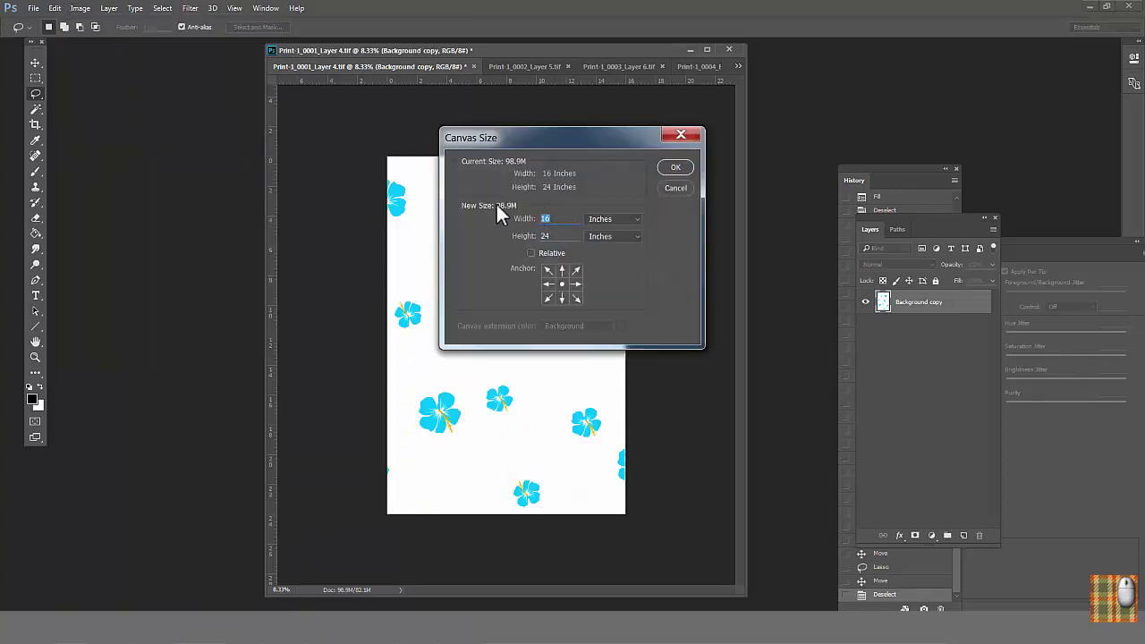
pyautogui.write('8')
pyautogui.click(674, 167)
pyautogui.press('Return')
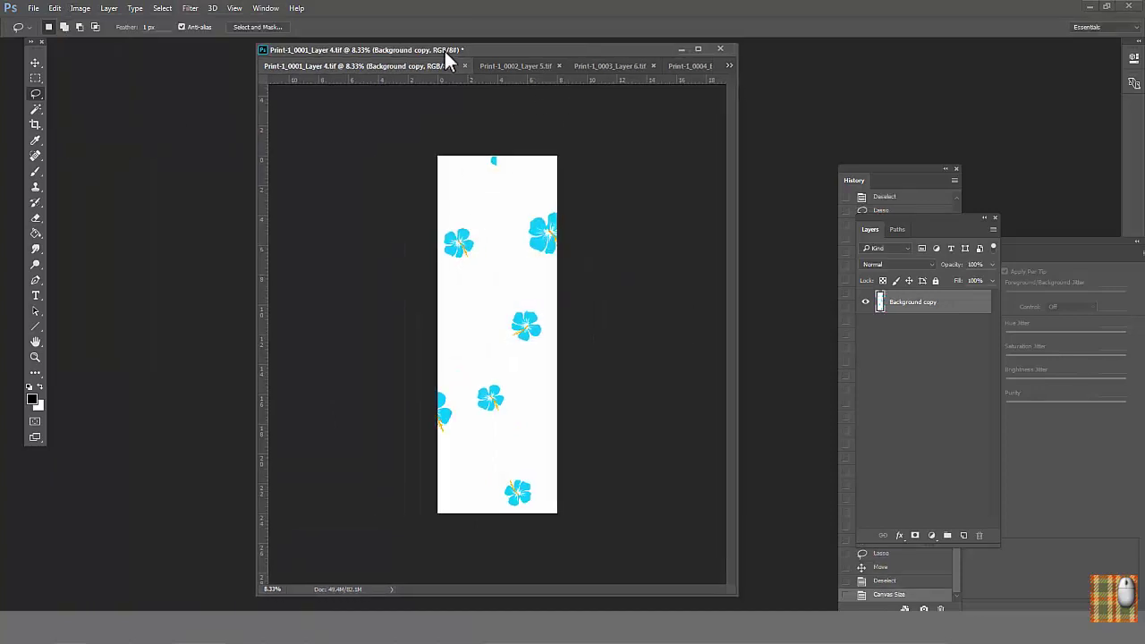
pyautogui.moveTo(449, 63); pyautogui.dragTo(536, 102)
# - On the Layer 7 print, select the lower dots by colour and move them upward
pyautogui.click(325, 67)
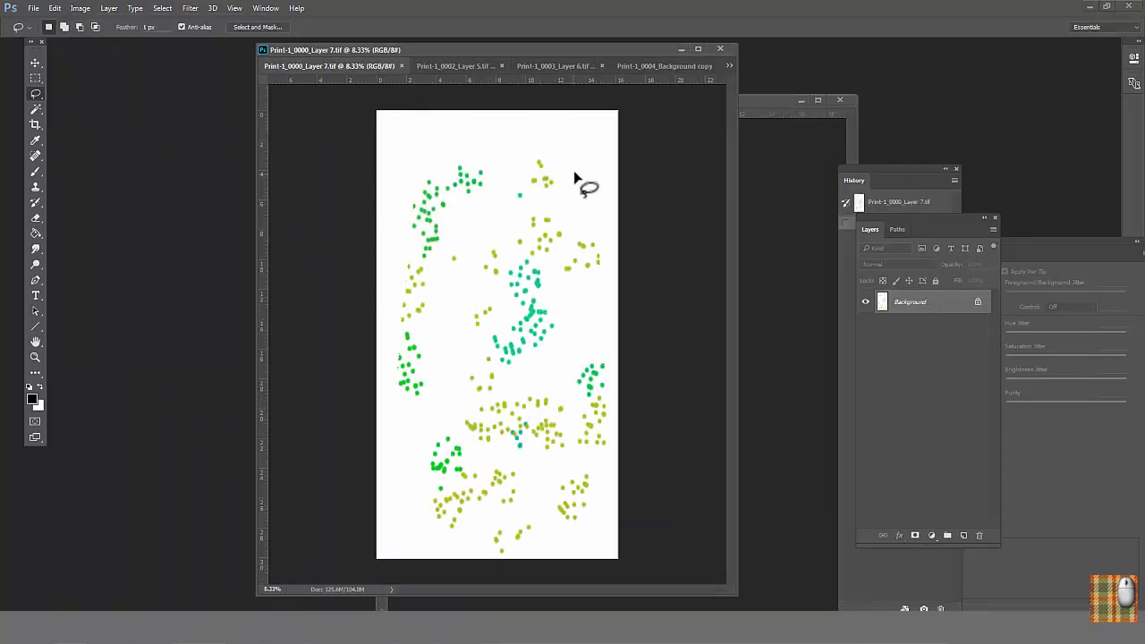
pyautogui.moveTo(575, 178); pyautogui.dragTo(597, 379)
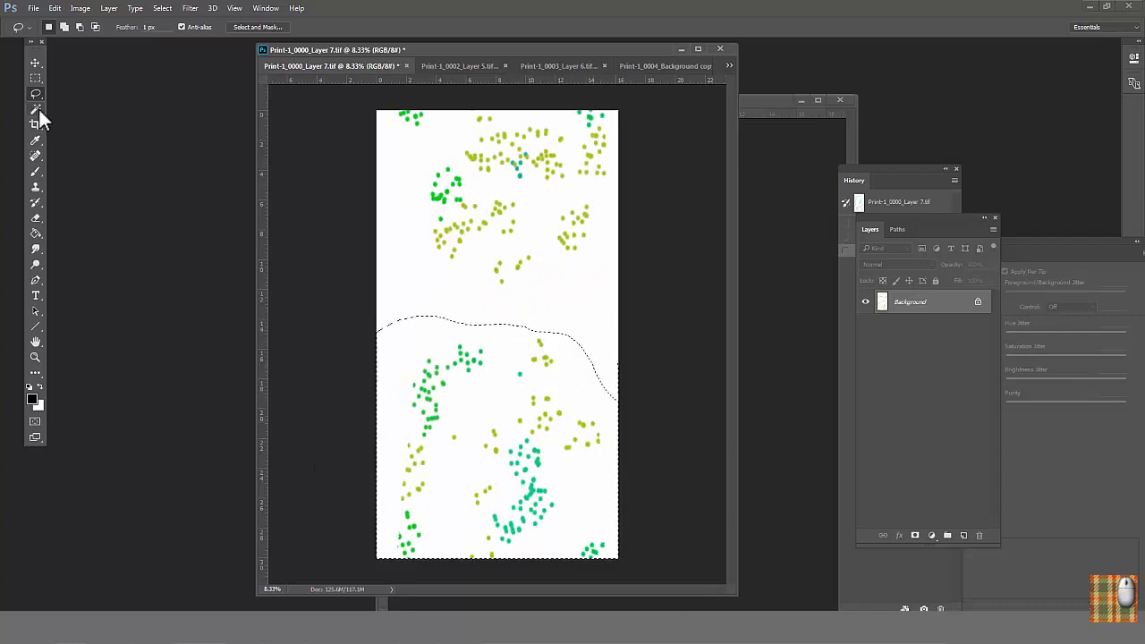
pyautogui.click(36, 108)
pyautogui.click(544, 339)
pyautogui.moveTo(544, 340); pyautogui.dragTo(550, 260)
# - Set the canvas height to 24 inches, accepting the clip
pyautogui.click(80, 9)
pyautogui.click(130, 146)
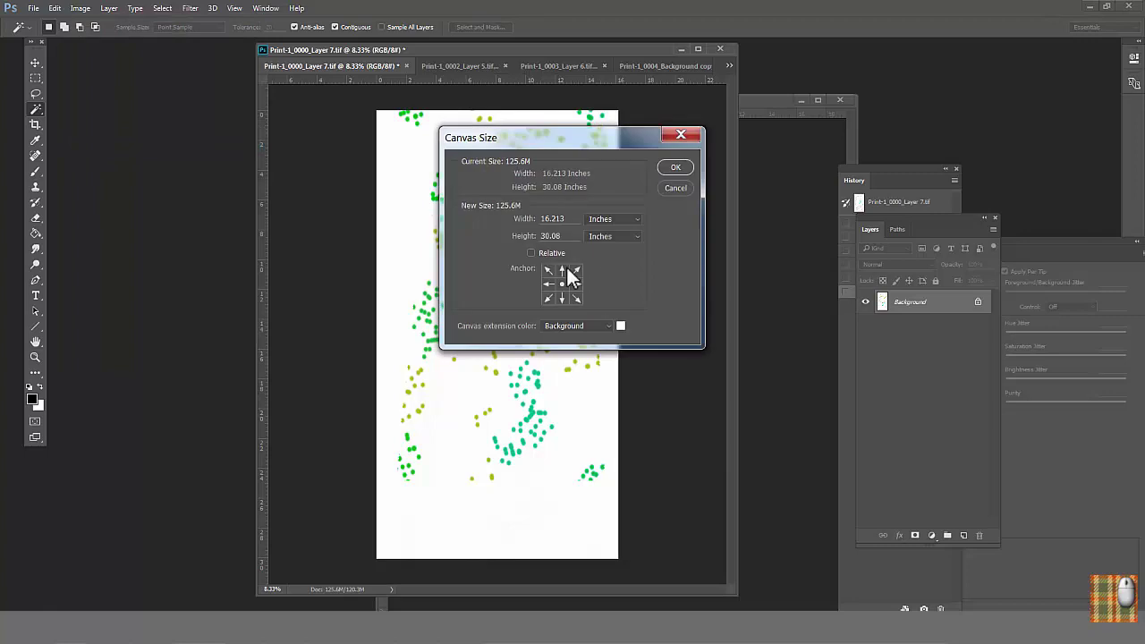
pyautogui.write('24')
pyautogui.click(677, 168)
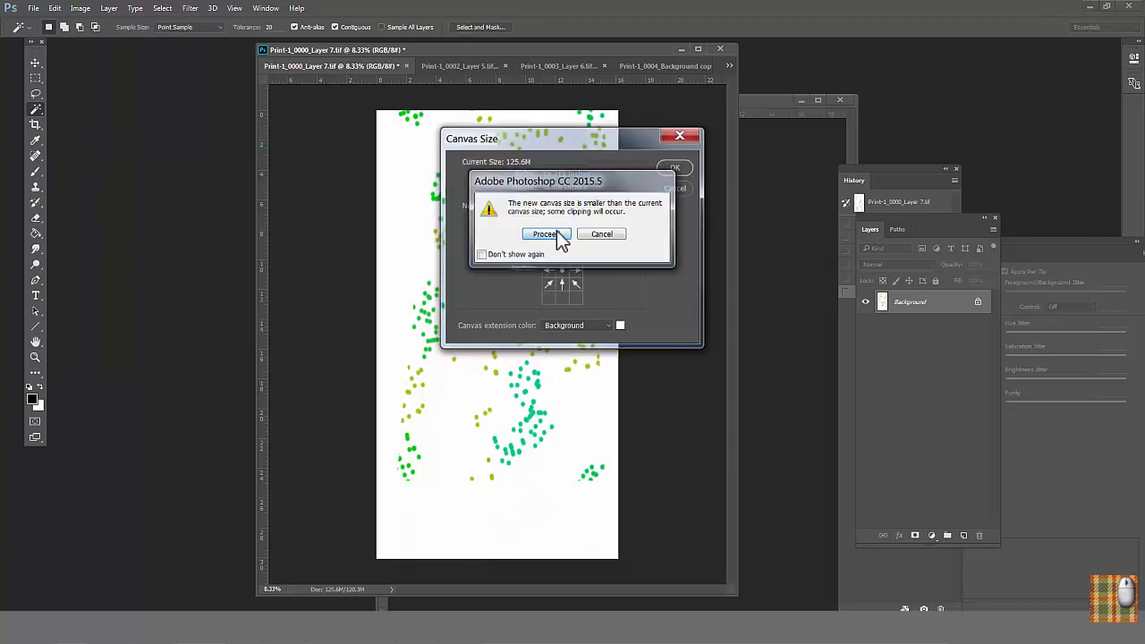
pyautogui.click(554, 235)
# - Apply a vertical wrap-around Offset filter to the dot print
pyautogui.click(190, 8)
pyautogui.moveTo(205, 335)
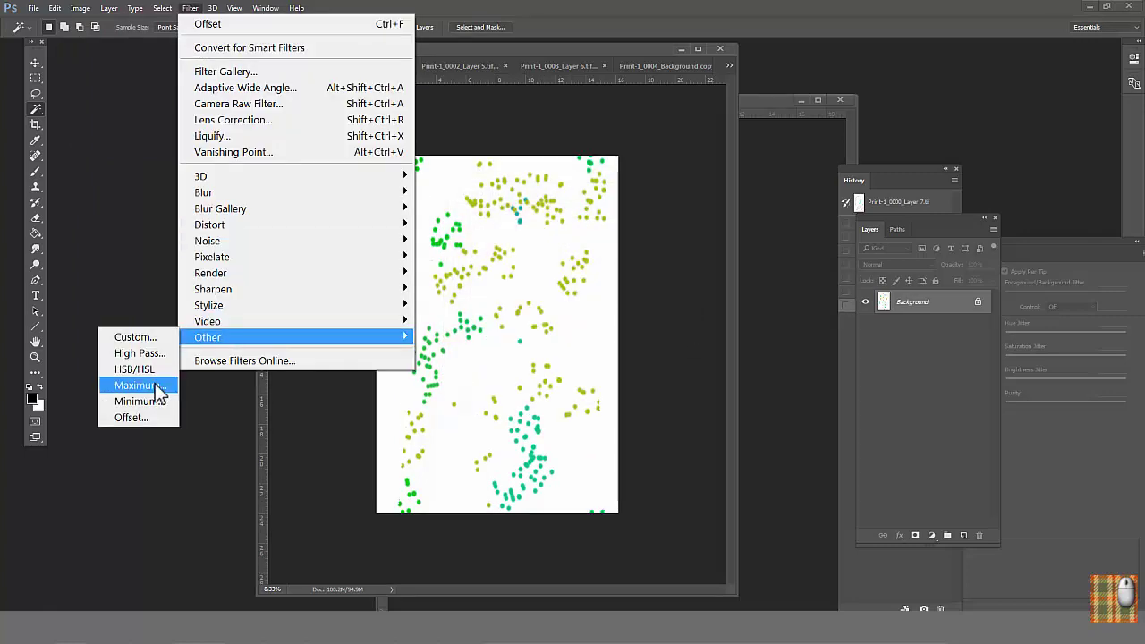
pyautogui.click(128, 414)
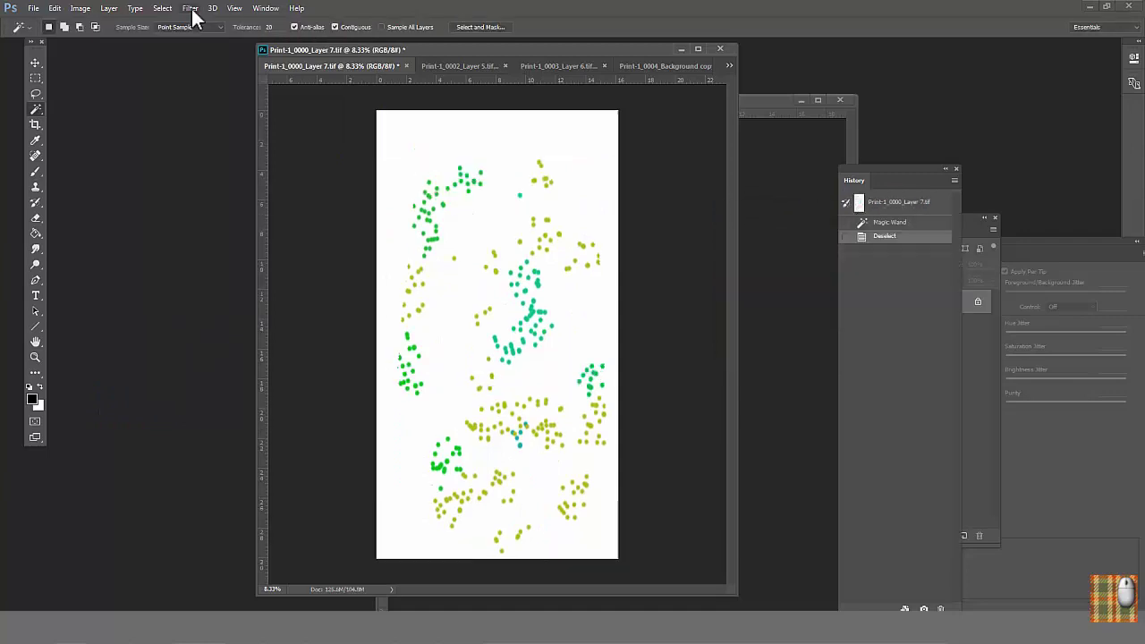
pyautogui.click(190, 8)
pyautogui.moveTo(221, 333)
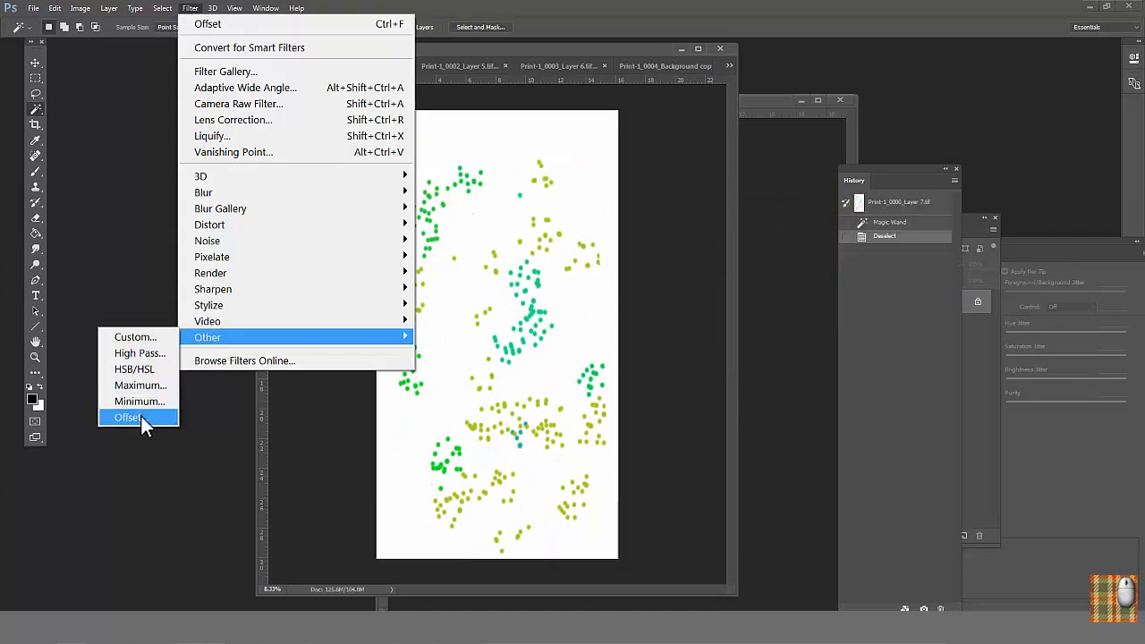
pyautogui.click(128, 417)
pyautogui.click(878, 233)
# - Select the lower band of dots, move it upward, and deselect
pyautogui.click(36, 63)
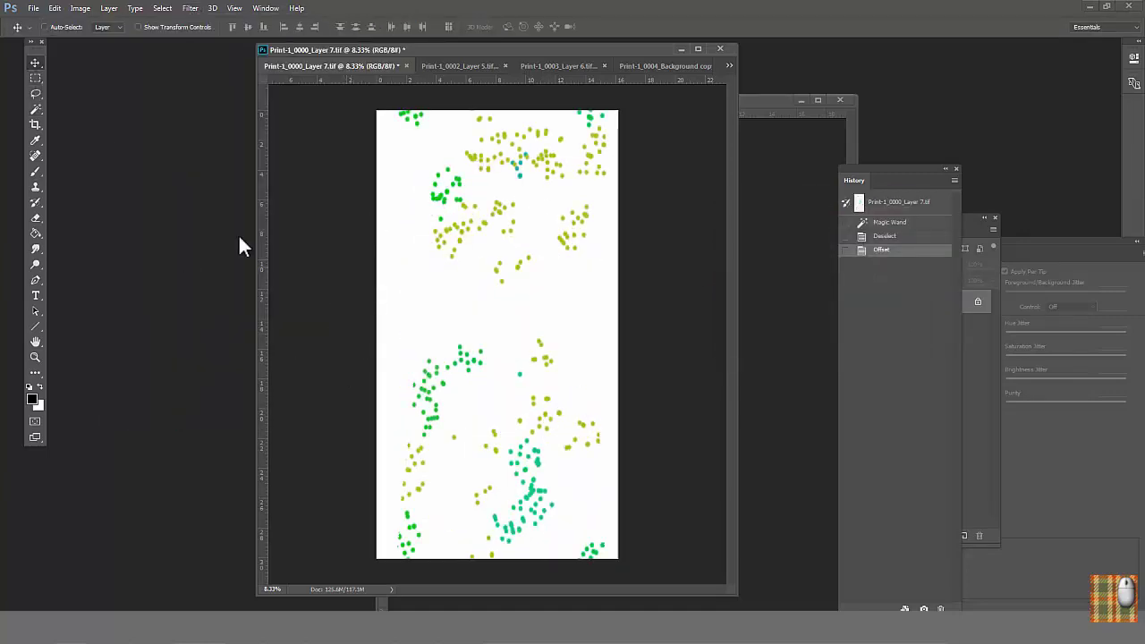
pyautogui.press('m')
pyautogui.moveTo(374, 334); pyautogui.dragTo(625, 563)
pyautogui.moveTo(565, 501); pyautogui.dragTo(575, 421)
pyautogui.click(36, 93)
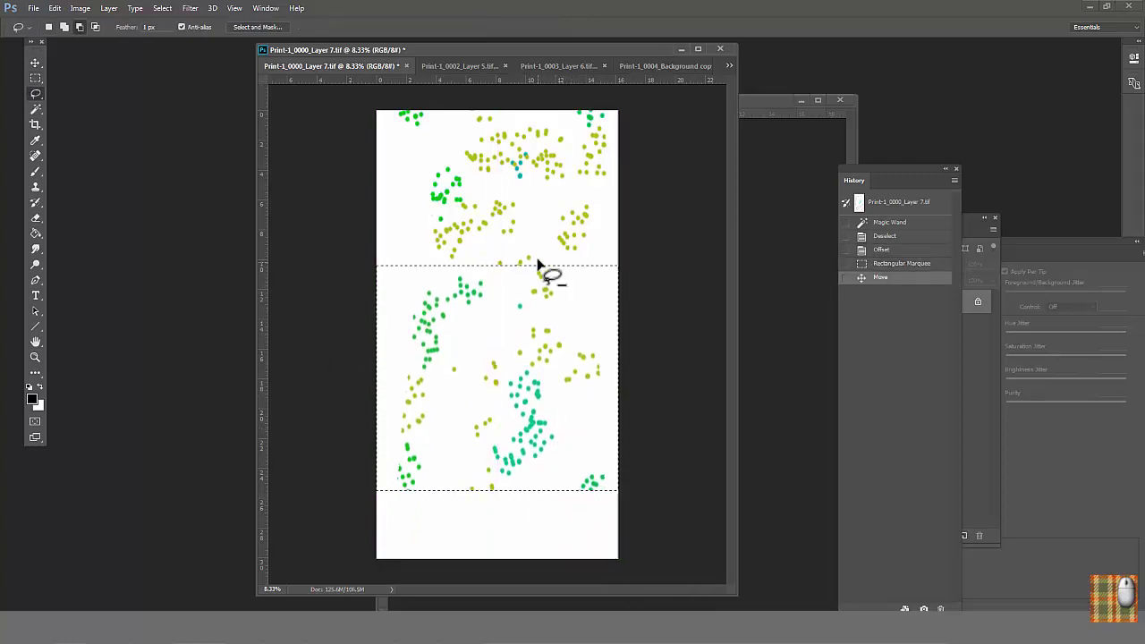
pyautogui.moveTo(501, 262); pyautogui.dragTo(549, 238)
pyautogui.hotkey('ctrl', 'd')
# - Reapply the 24-inch canvas height and another wrap-around Offset
pyautogui.click(80, 8)
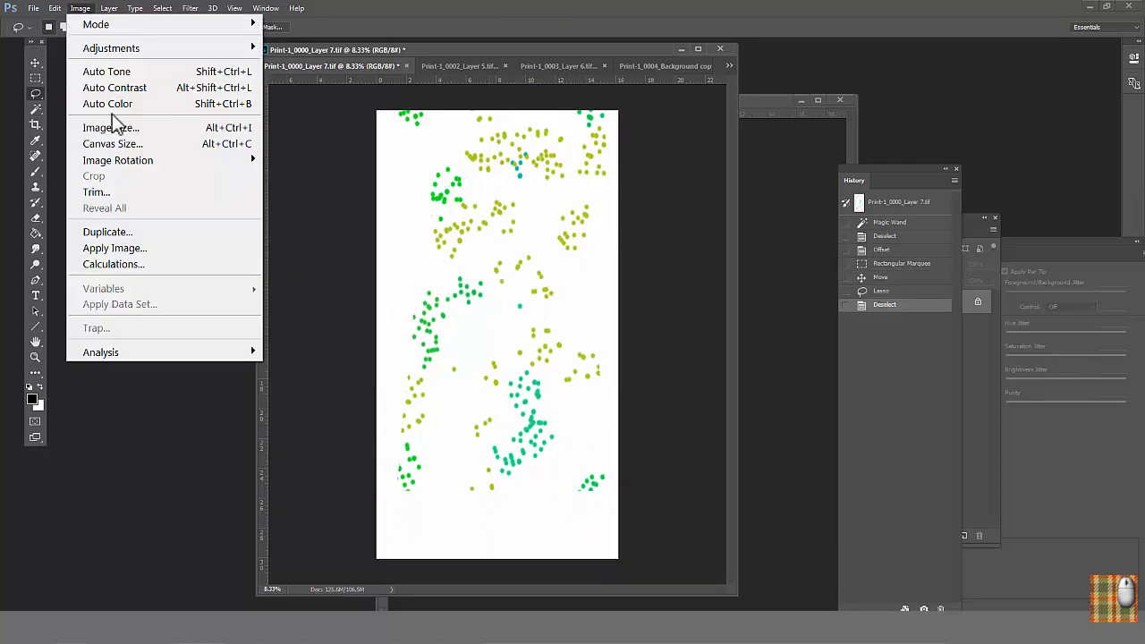
pyautogui.click(108, 142)
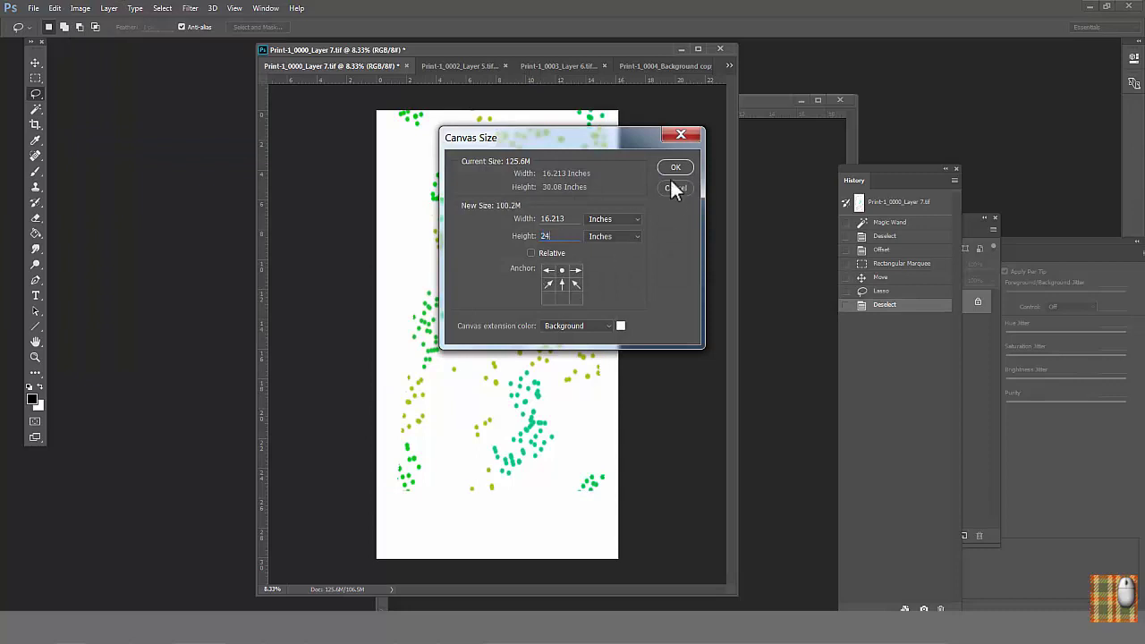
pyautogui.click(675, 169)
pyautogui.click(530, 234)
pyautogui.click(190, 8)
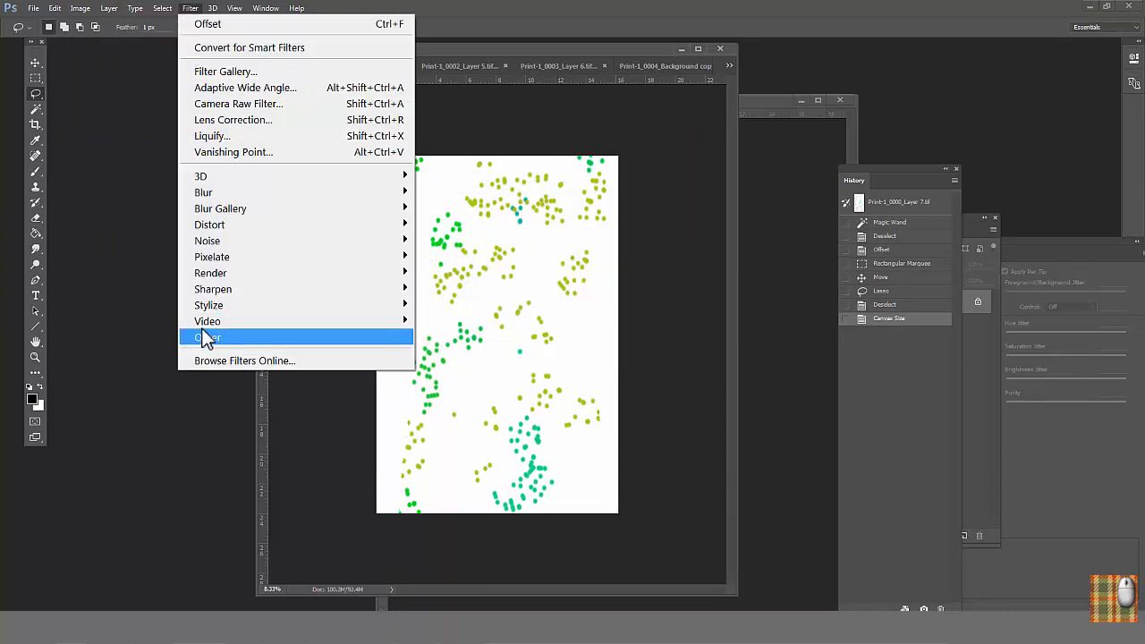
pyautogui.moveTo(140, 337)
pyautogui.click(138, 418)
pyautogui.press('Return')
# - Paint white with a larger brush over the cut-off seam dots
pyautogui.hotkey('ctrl', '+')
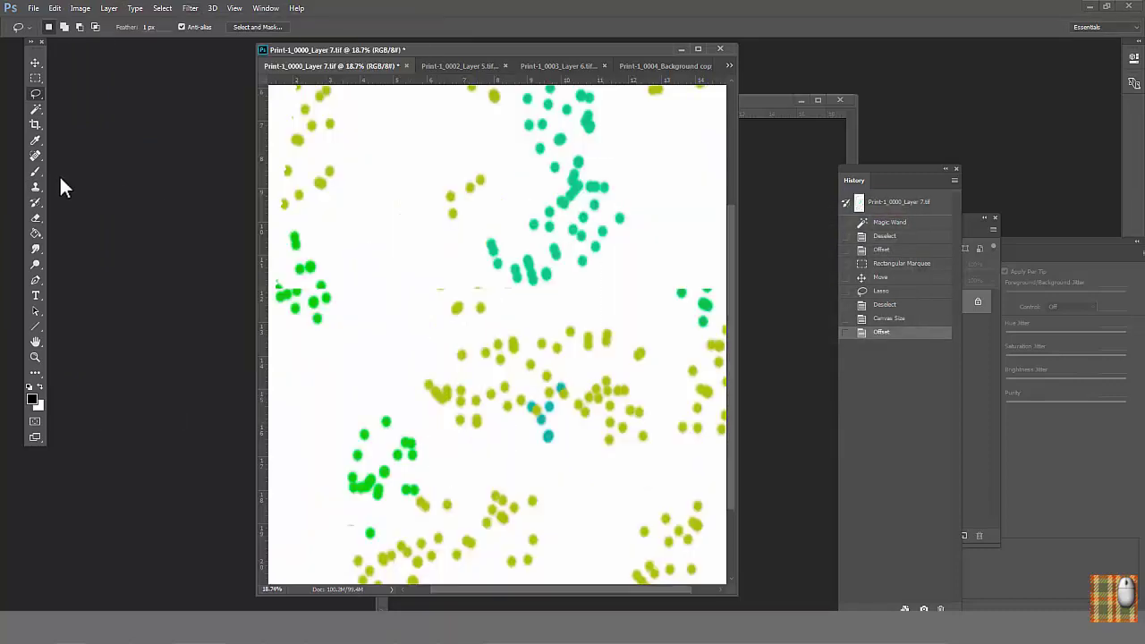
pyautogui.click(35, 171)
pyautogui.press('F5')
pyautogui.click(439, 289)
pyautogui.click(62, 27)
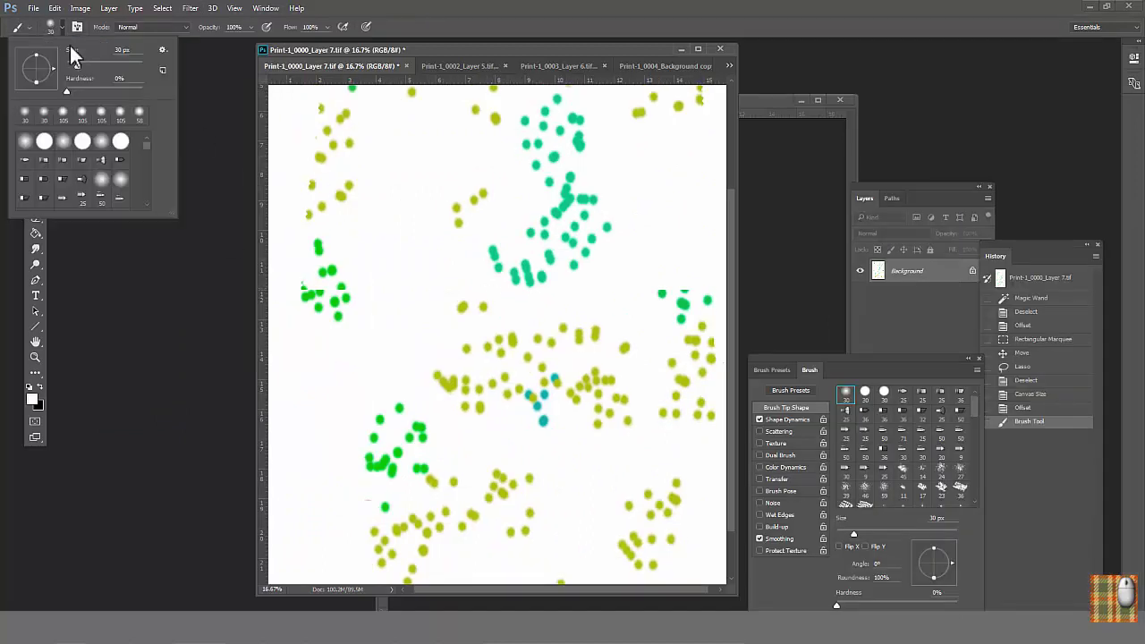
pyautogui.click(450, 273)
pyautogui.click(658, 296)
pyautogui.click(625, 285)
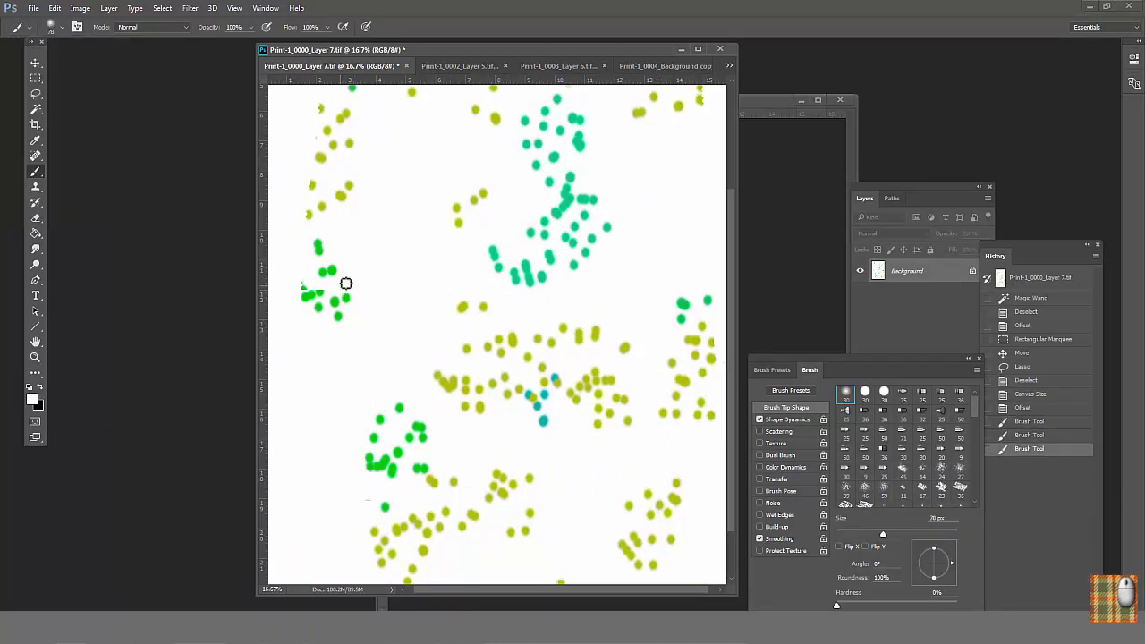
pyautogui.click(321, 296)
pyautogui.keyDown('alt'); pyautogui.click(562, 332); pyautogui.keyUp('alt')
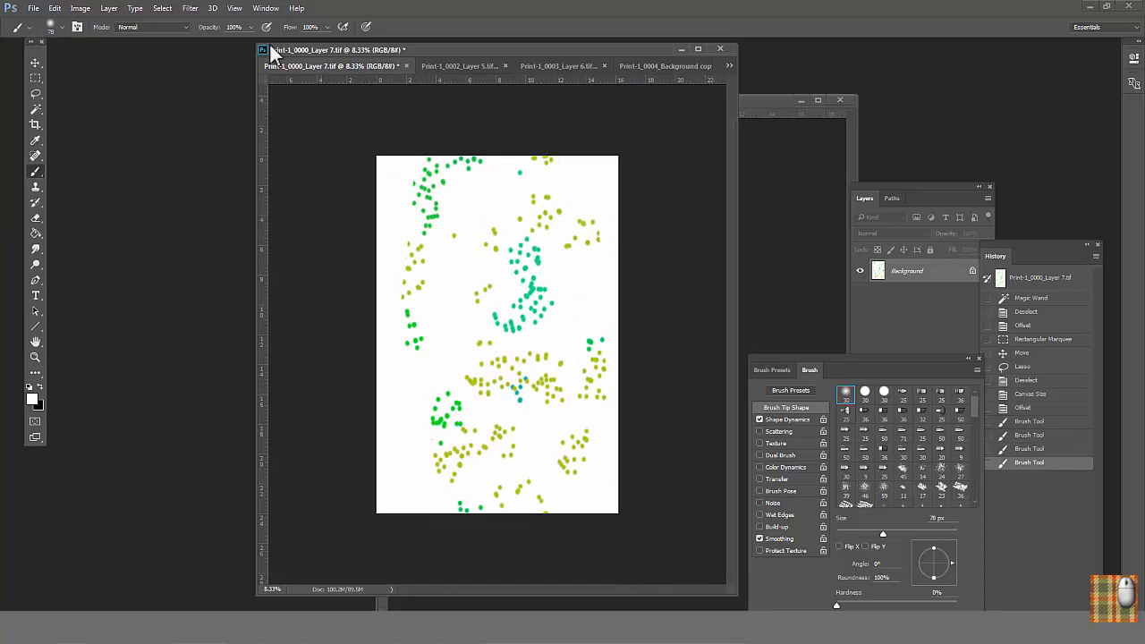
pyautogui.click(413, 185)
# - Offset the print back to its layout and change the canvas width to 16 inches
pyautogui.click(189, 8)
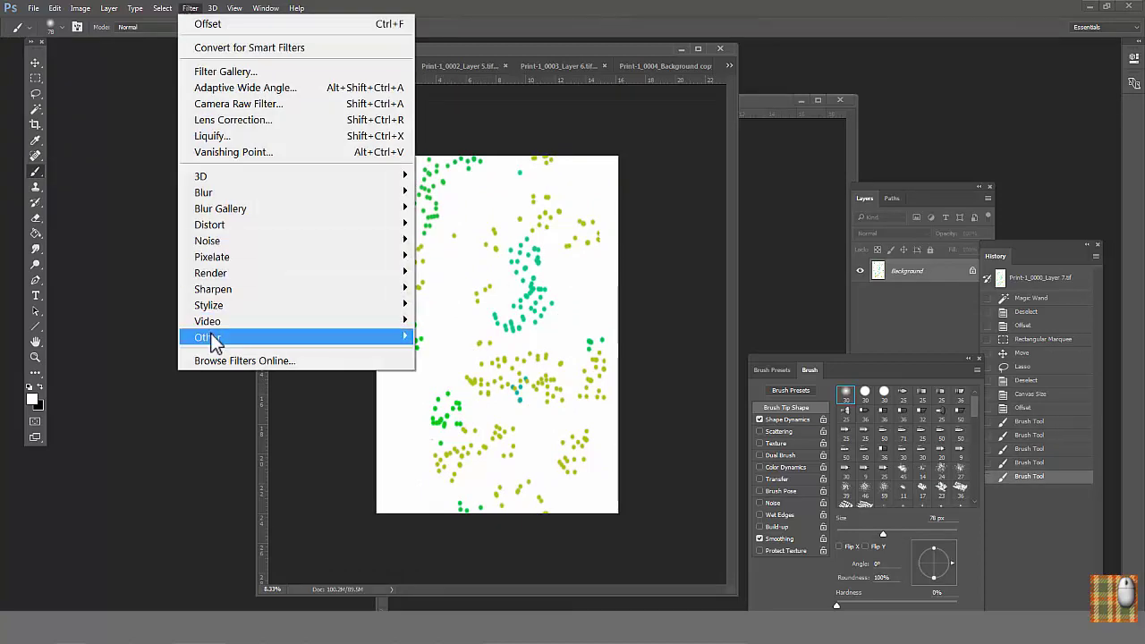
pyautogui.moveTo(211, 336)
pyautogui.click(139, 417)
pyautogui.click(876, 234)
pyautogui.click(80, 8)
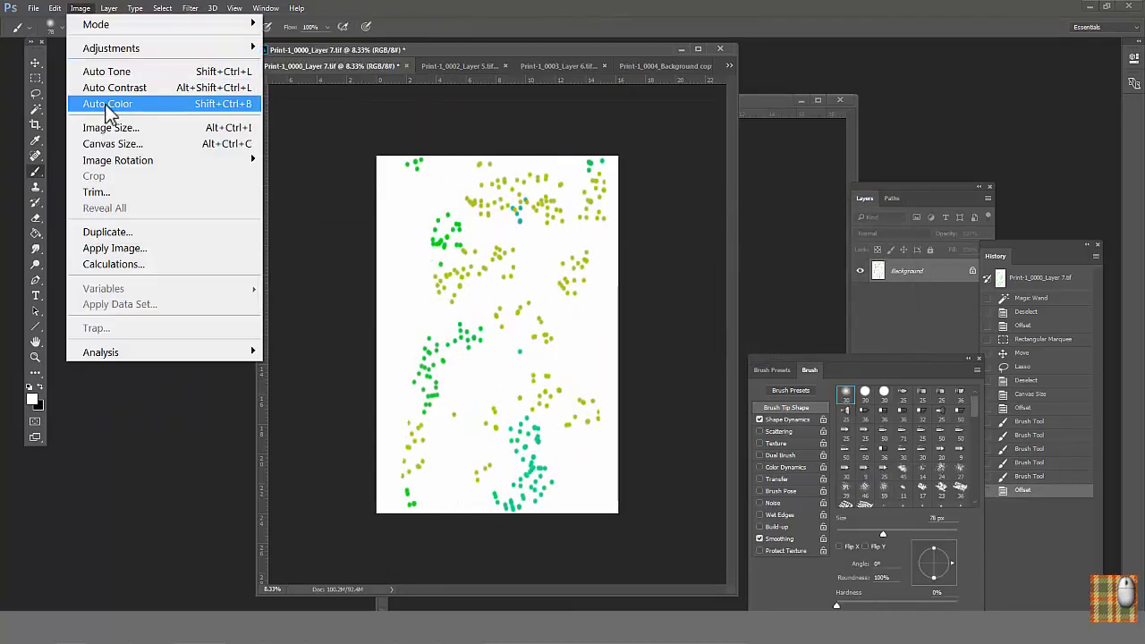
pyautogui.click(103, 143)
pyautogui.write('16')
pyautogui.click(674, 168)
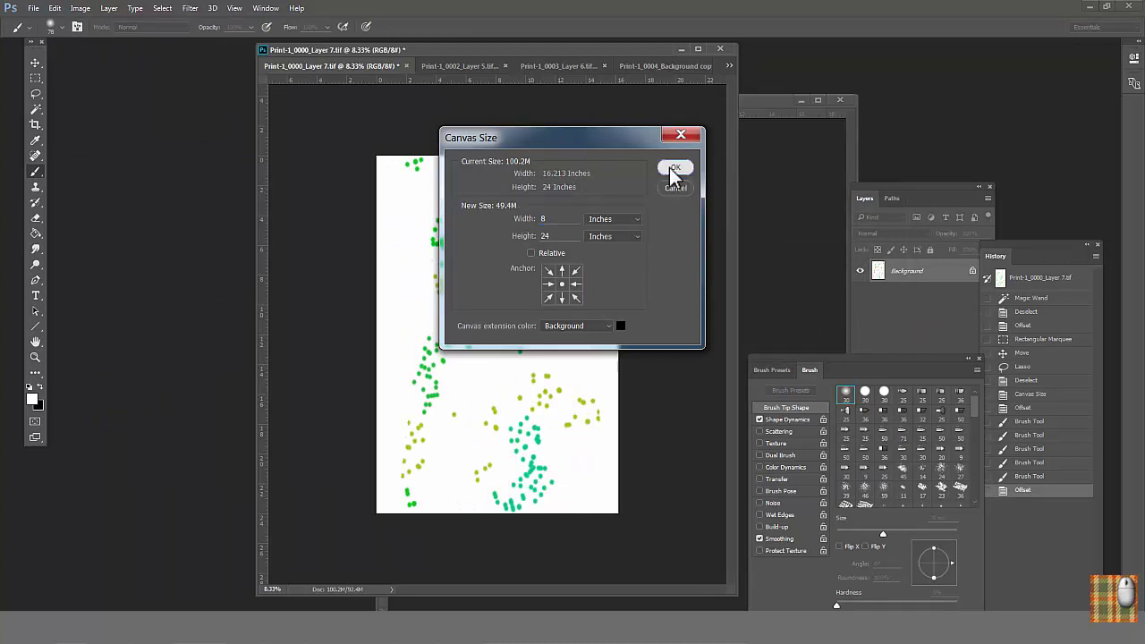
pyautogui.click(545, 235)
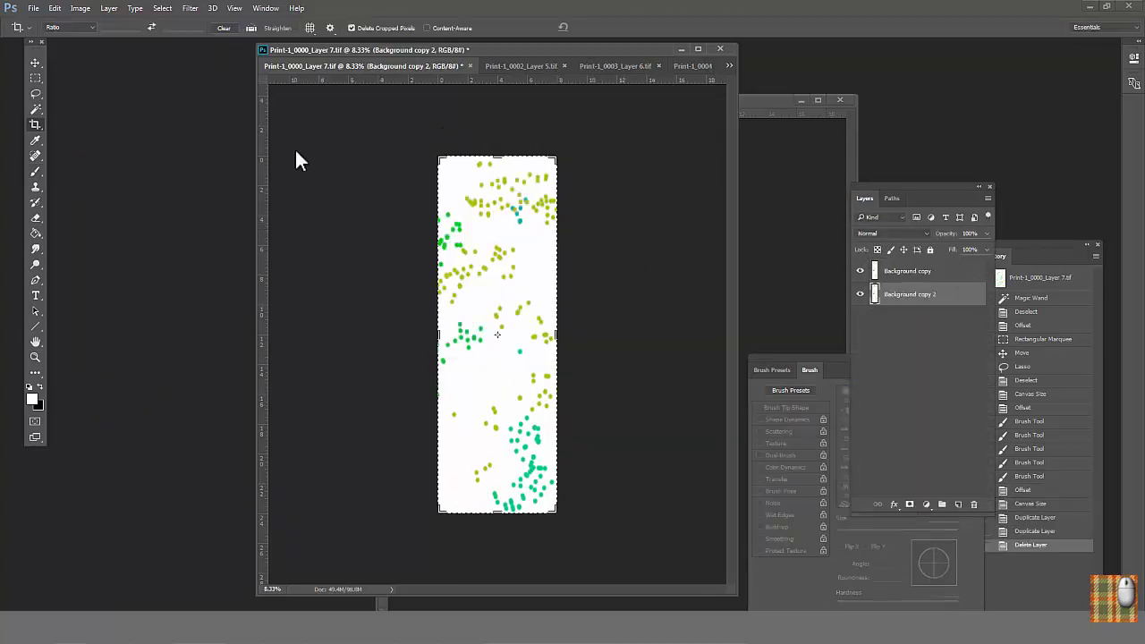
# - Extend the crop rightward, slide the copy beside the original, and offset it vertically
pyautogui.moveTo(556, 335); pyautogui.dragTo(536, 332)
pyautogui.press('Return')
pyautogui.press('v')
pyautogui.moveTo(400, 307); pyautogui.dragTo(519, 307)
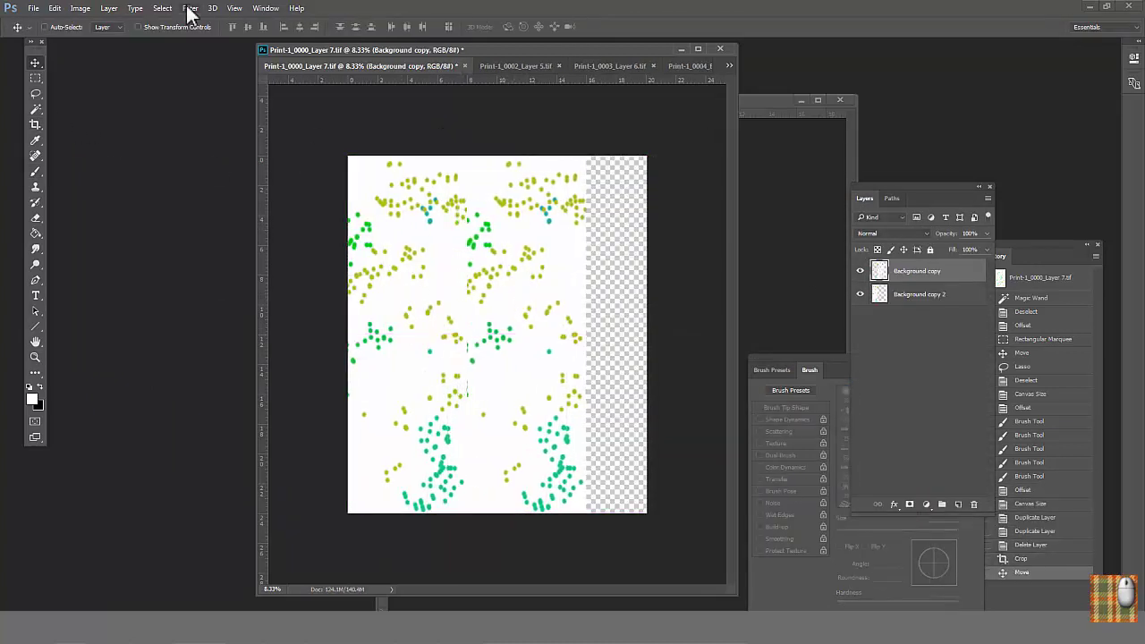
pyautogui.click(189, 8)
pyautogui.click(168, 403)
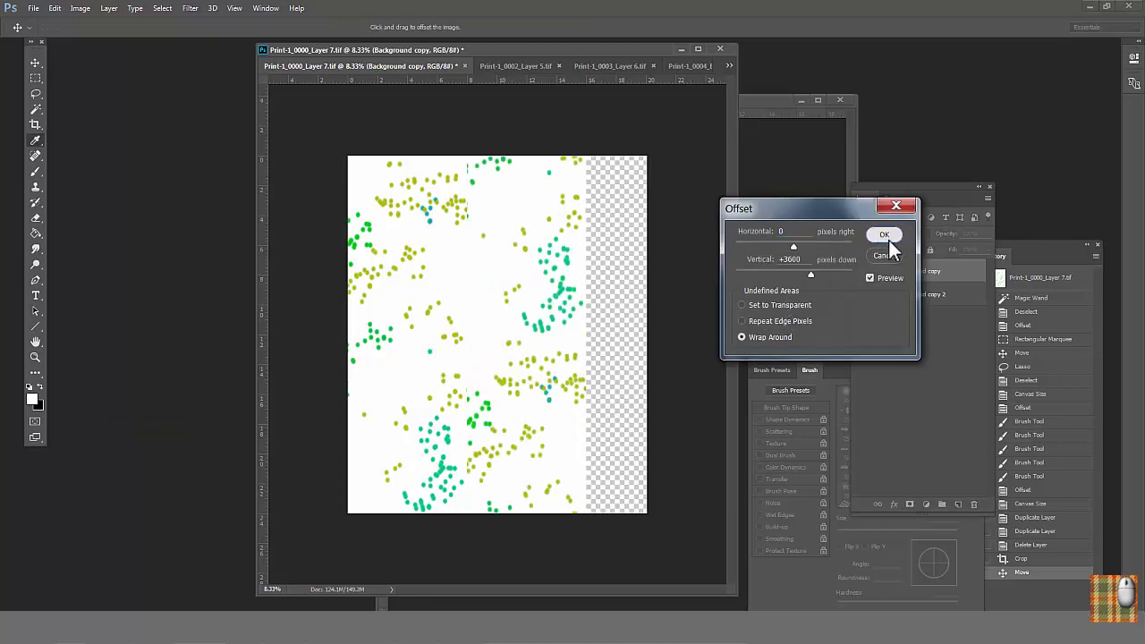
pyautogui.click(883, 235)
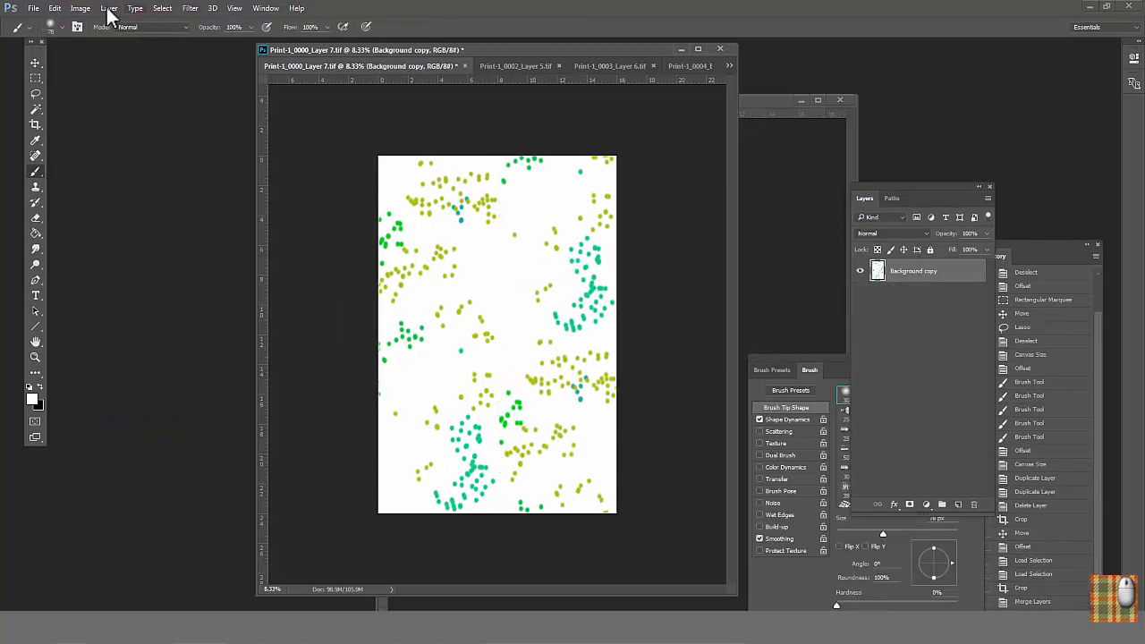
# - Trim the canvas back to 8 inches wide, accepting the clip
pyautogui.click(79, 9)
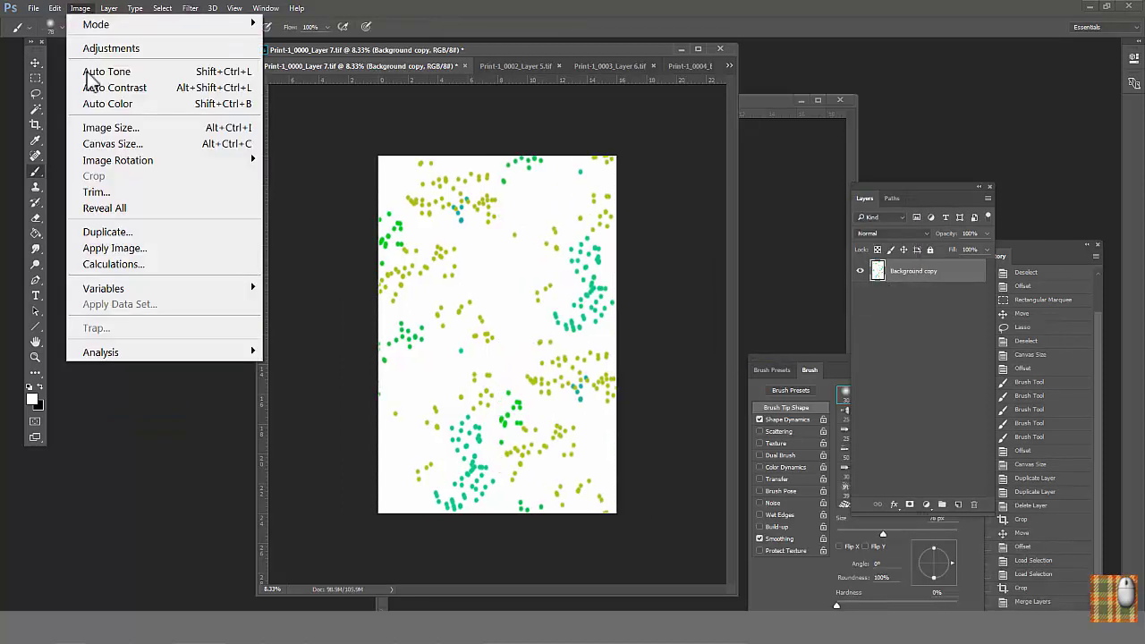
pyautogui.click(103, 144)
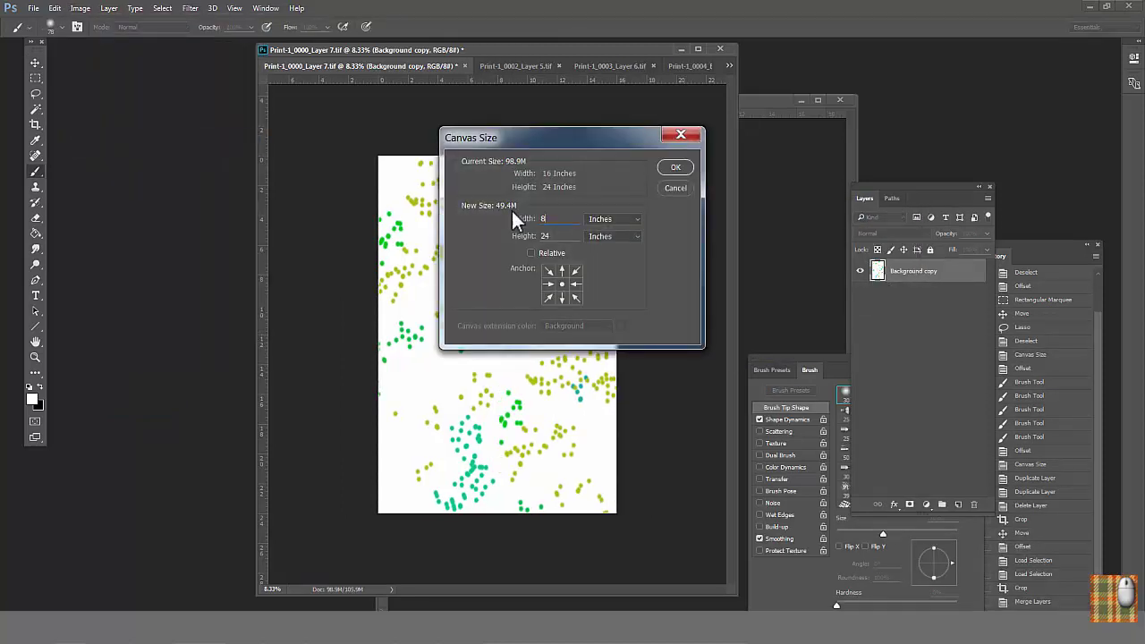
pyautogui.press('Return')
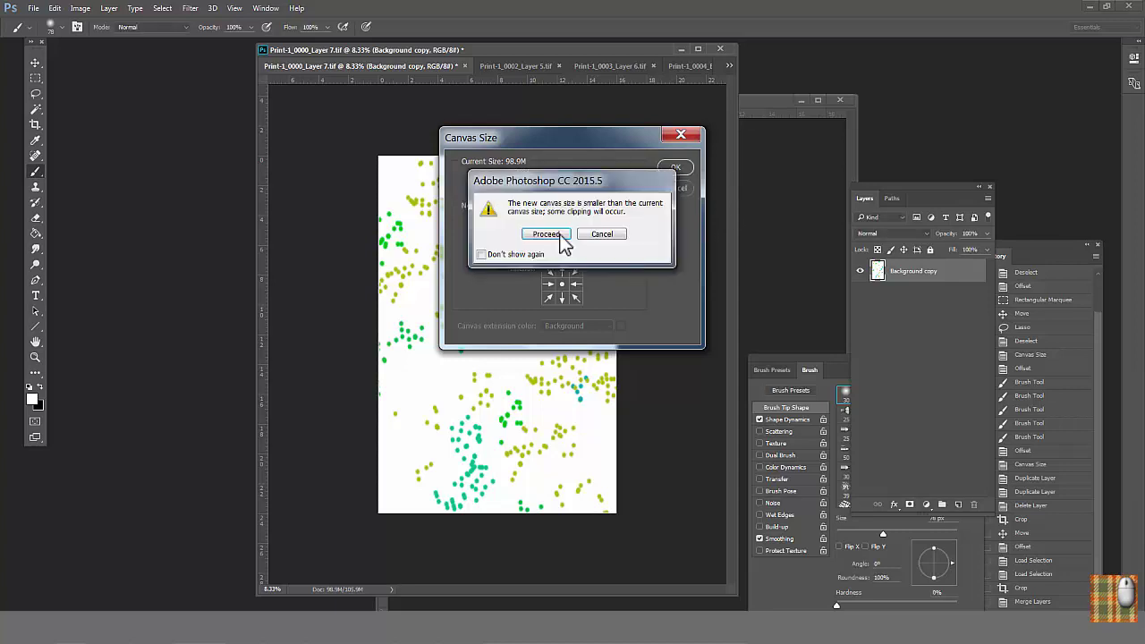
pyautogui.click(552, 236)
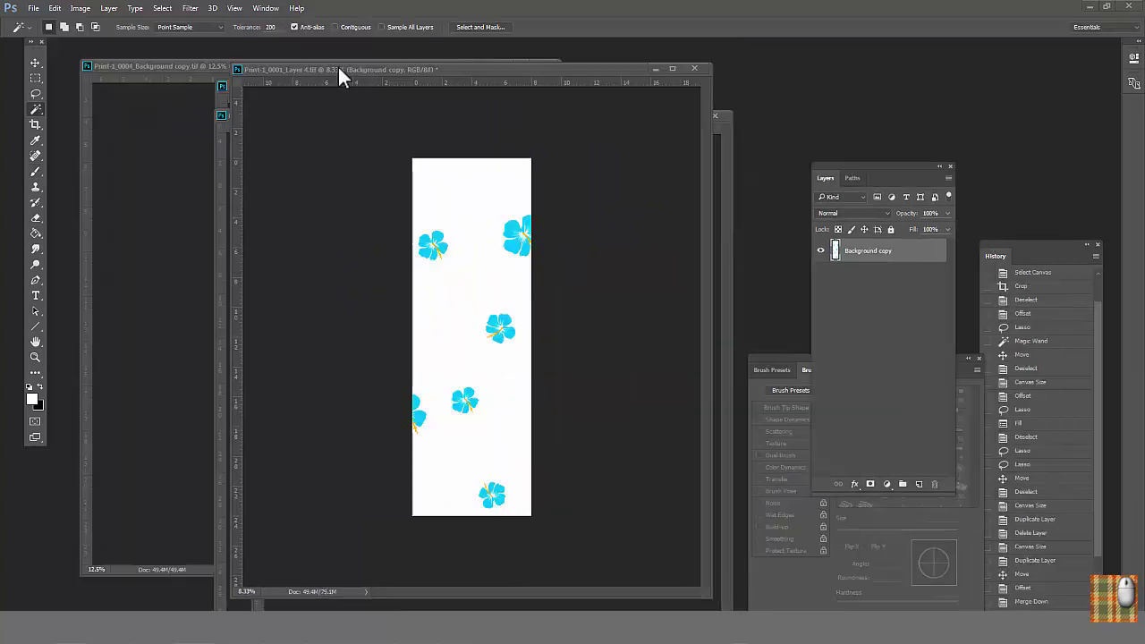
# - Arrange the blue-flower, green-flower, dot print and leaf print windows side by side
pyautogui.moveTo(339, 71); pyautogui.dragTo(759, 133)
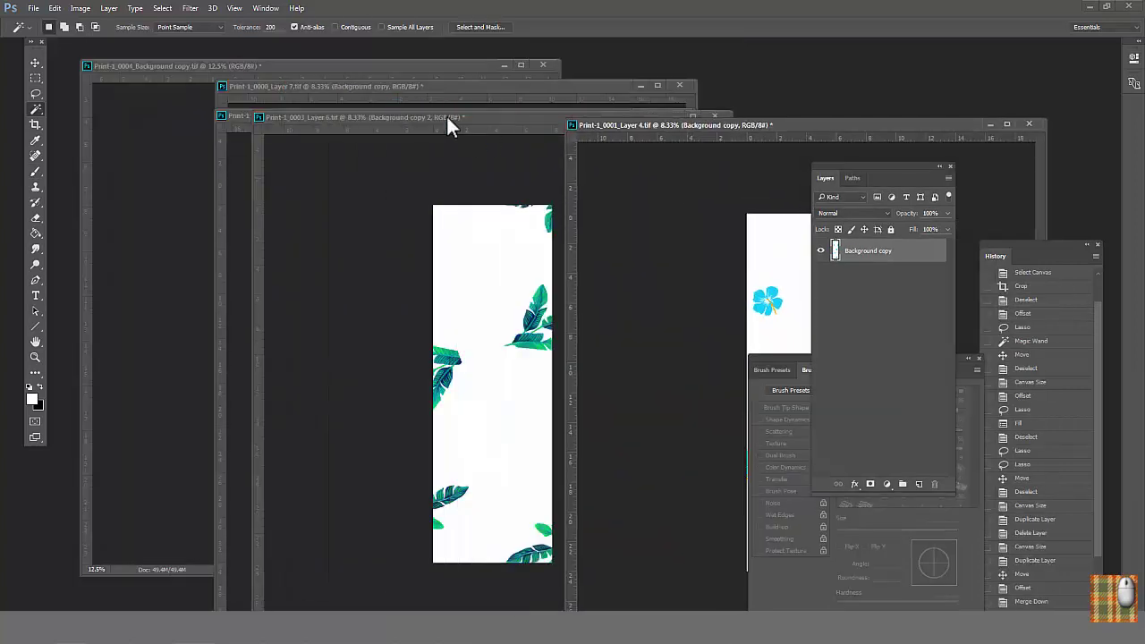
pyautogui.moveTo(444, 117); pyautogui.dragTo(748, 140)
pyautogui.click(459, 116)
pyautogui.moveTo(617, 117); pyautogui.dragTo(887, 135)
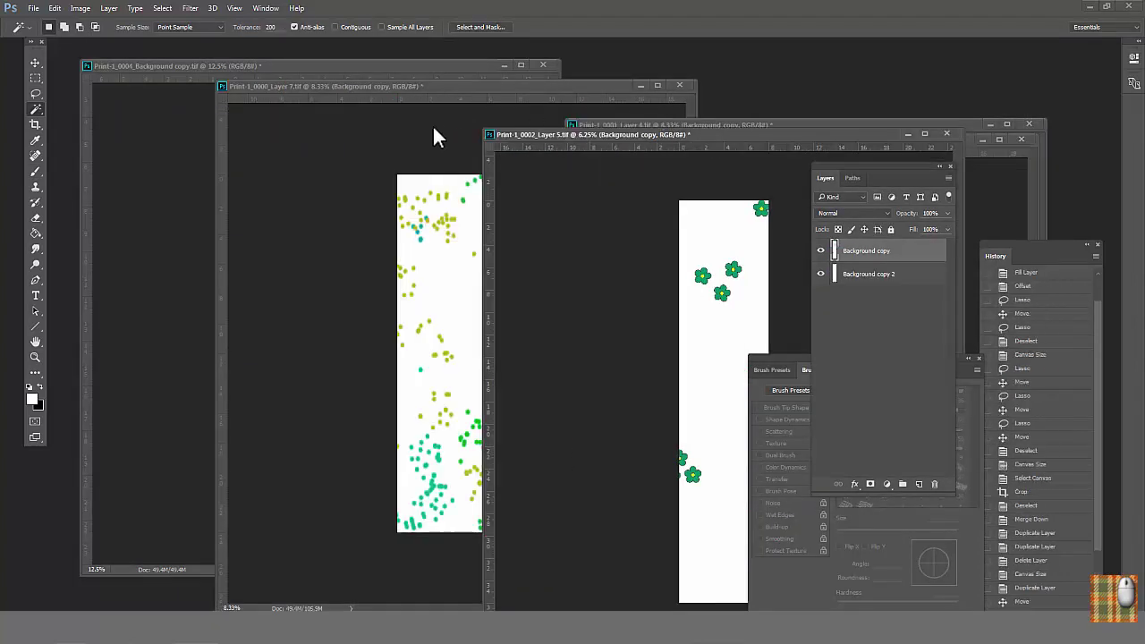
pyautogui.moveTo(436, 87); pyautogui.dragTo(563, 87)
pyautogui.click(314, 75)
pyautogui.moveTo(315, 76); pyautogui.dragTo(388, 66)
pyautogui.click(751, 180)
pyautogui.moveTo(866, 133); pyautogui.dragTo(675, 267)
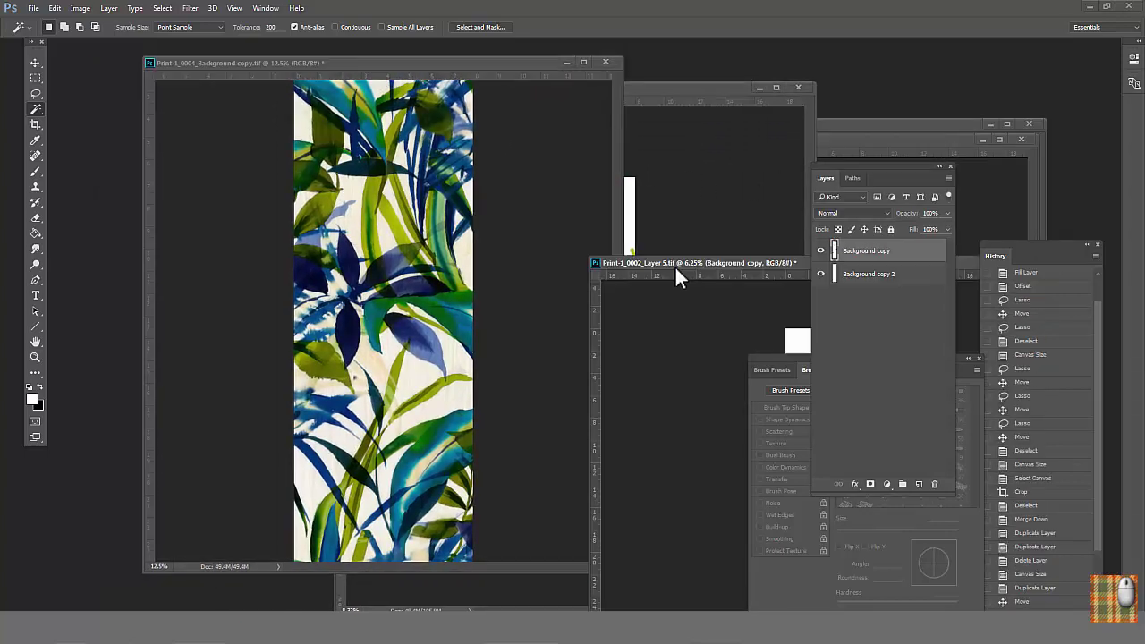
pyautogui.click(681, 88)
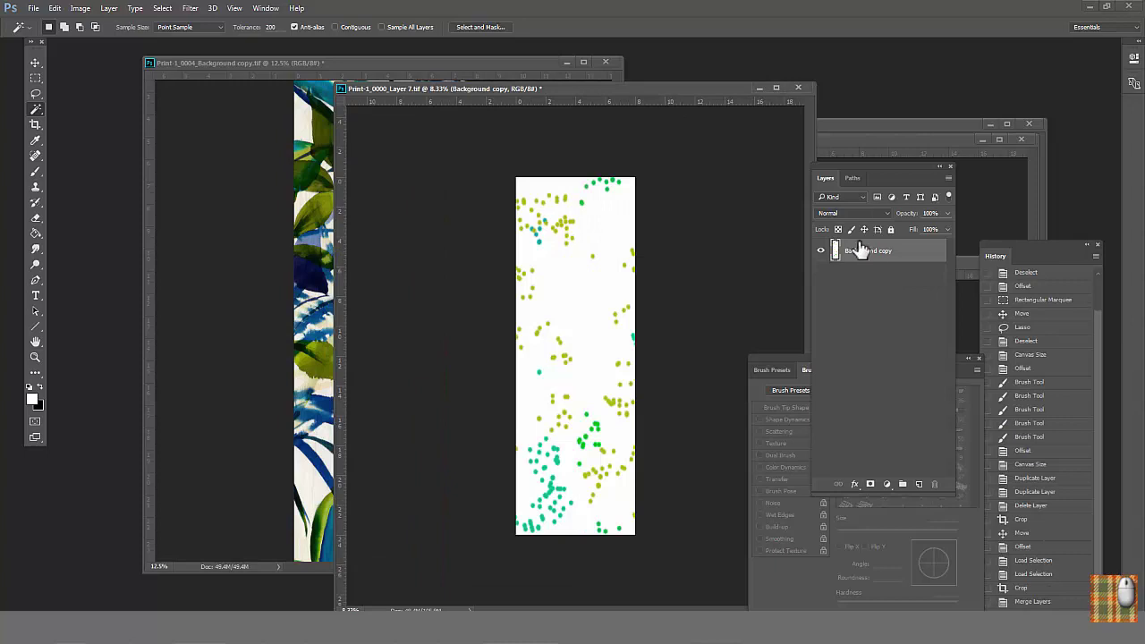
# - Copy the dot print and green-flower layers into the leaf print, deleting their white backgrounds
pyautogui.press('shift')
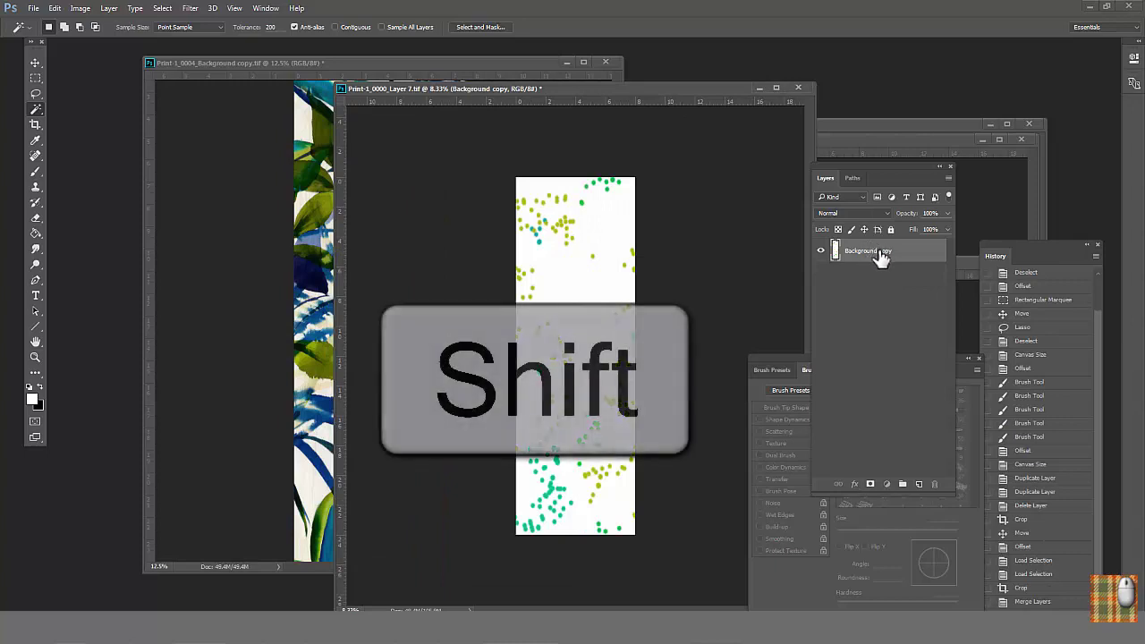
pyautogui.moveTo(875, 255); pyautogui.dragTo(352, 277)
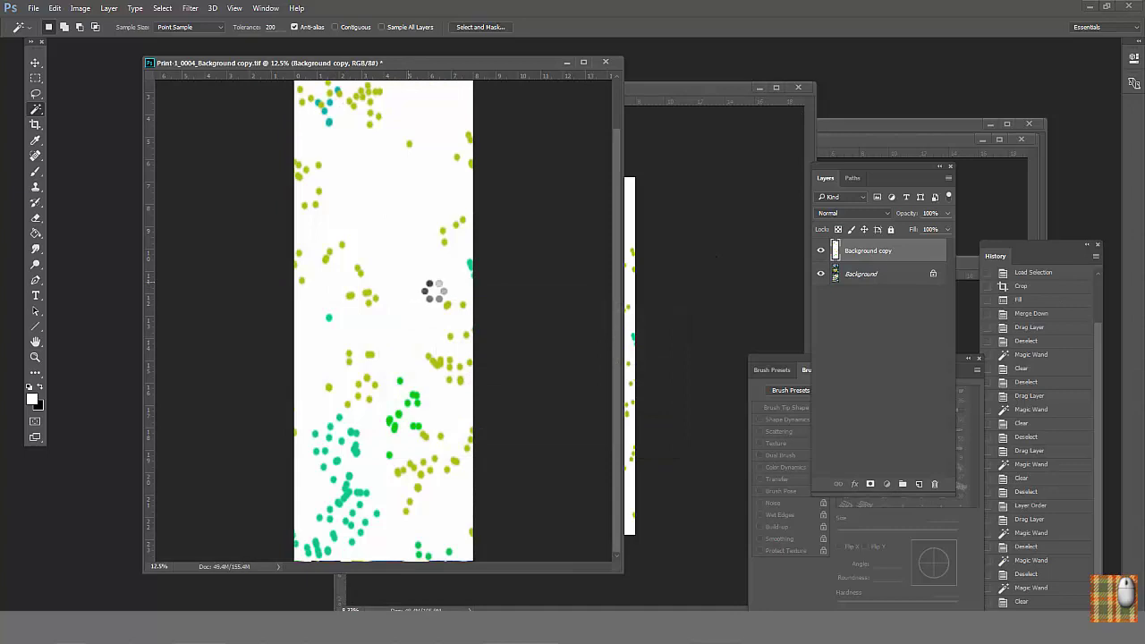
pyautogui.click(434, 304)
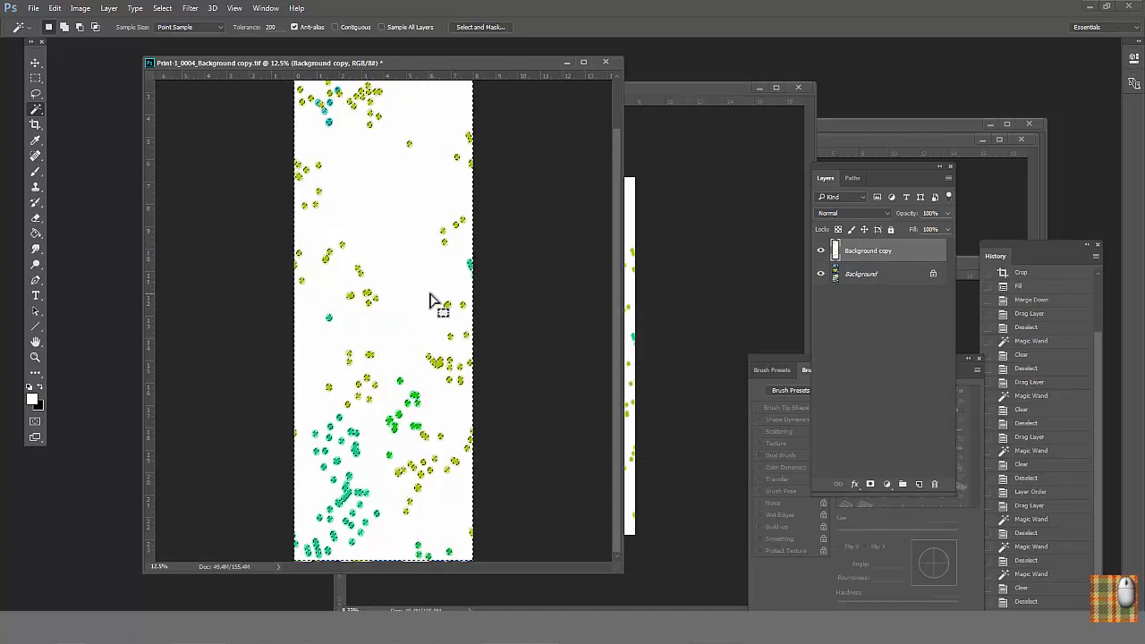
pyautogui.press('Delete')
pyautogui.moveTo(699, 218); pyautogui.dragTo(641, 115)
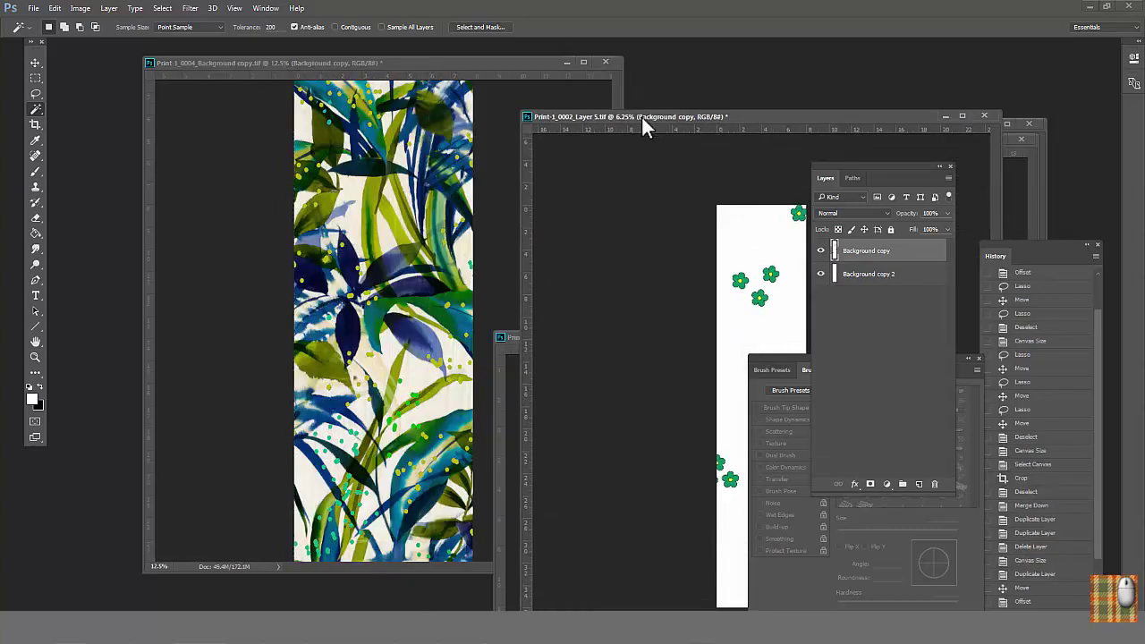
pyautogui.moveTo(774, 255); pyautogui.dragTo(429, 272)
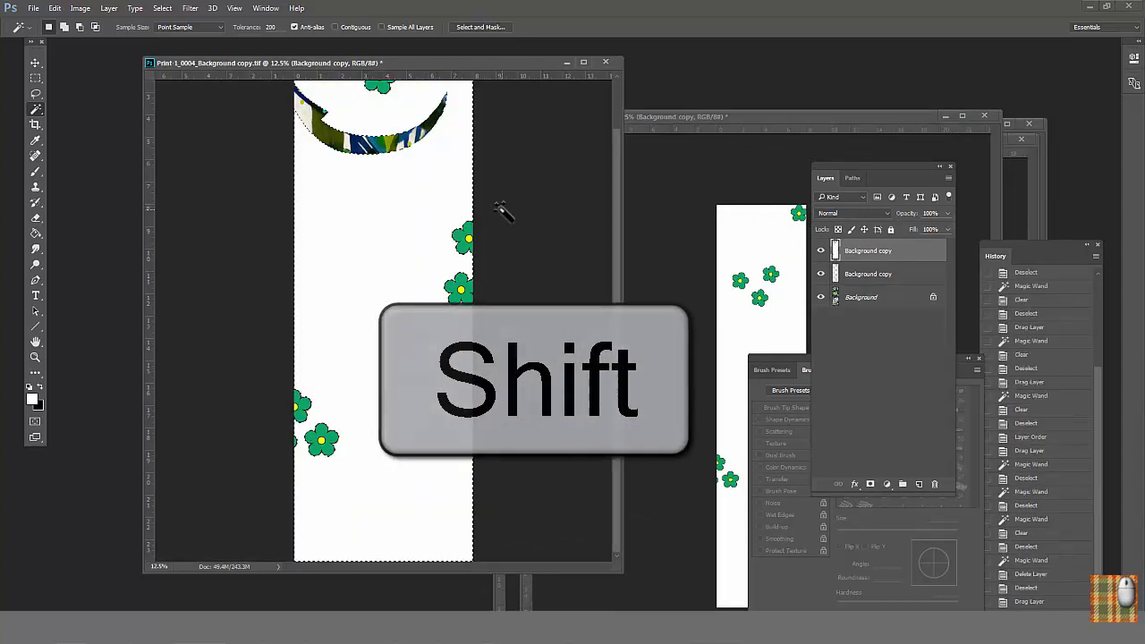
pyautogui.press('Delete')
# - Copy the teal leaves and hibiscus layers into the leaf print, clearing the hibiscus white
pyautogui.moveTo(812, 118); pyautogui.dragTo(679, 109)
pyautogui.moveTo(894, 258); pyautogui.dragTo(407, 231)
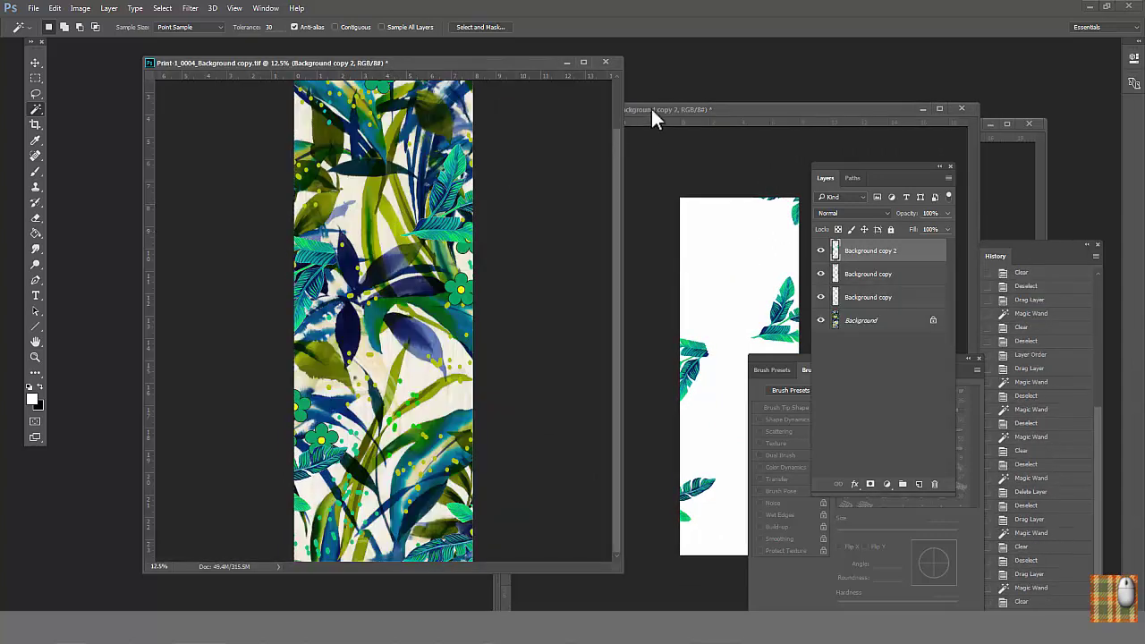
pyautogui.click(653, 115)
pyautogui.moveTo(864, 250); pyautogui.dragTo(421, 235)
pyautogui.click(414, 234)
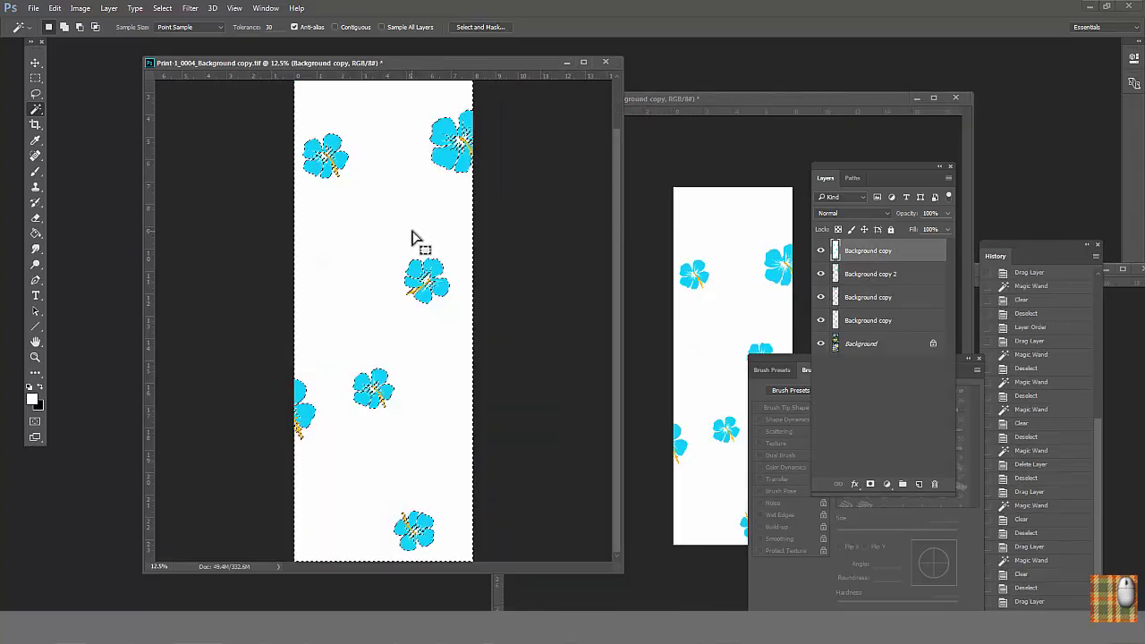
pyautogui.press('Delete')
# - Dock the blue-flower document as a tab and float Print-1_0004 on its own, zoomed out
pyautogui.hotkey('ctrl', '+')
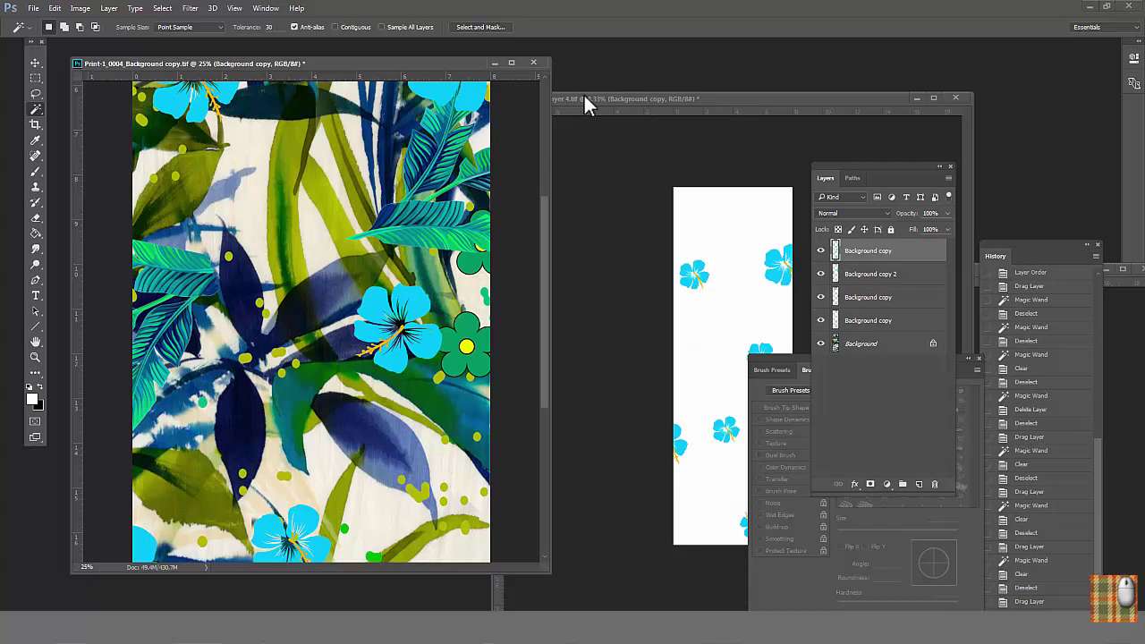
pyautogui.click(587, 97)
pyautogui.click(534, 134)
pyautogui.moveTo(626, 242); pyautogui.dragTo(375, 80)
pyautogui.moveTo(710, 263); pyautogui.dragTo(445, 100)
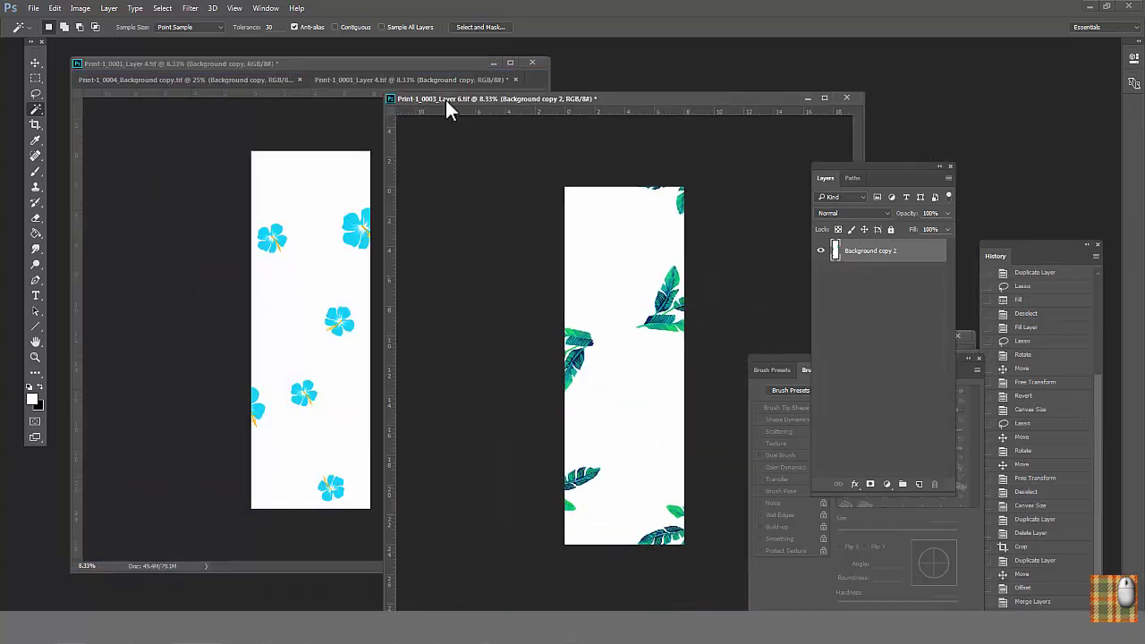
pyautogui.moveTo(690, 102); pyautogui.dragTo(578, 96)
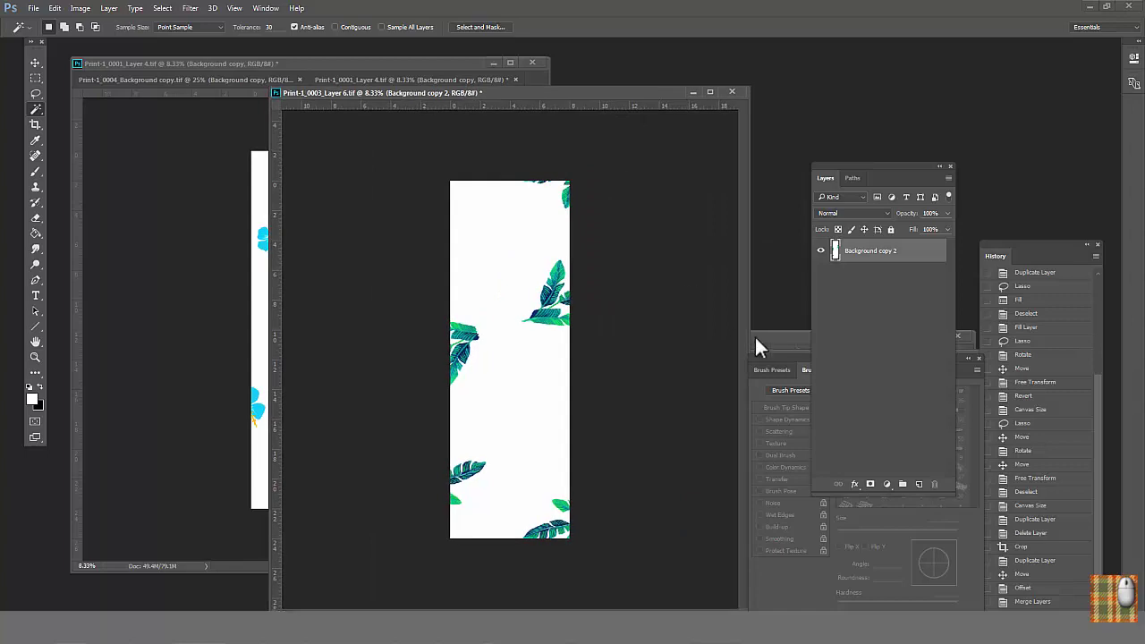
pyautogui.moveTo(756, 338); pyautogui.dragTo(628, 139)
pyautogui.moveTo(174, 79); pyautogui.dragTo(476, 63)
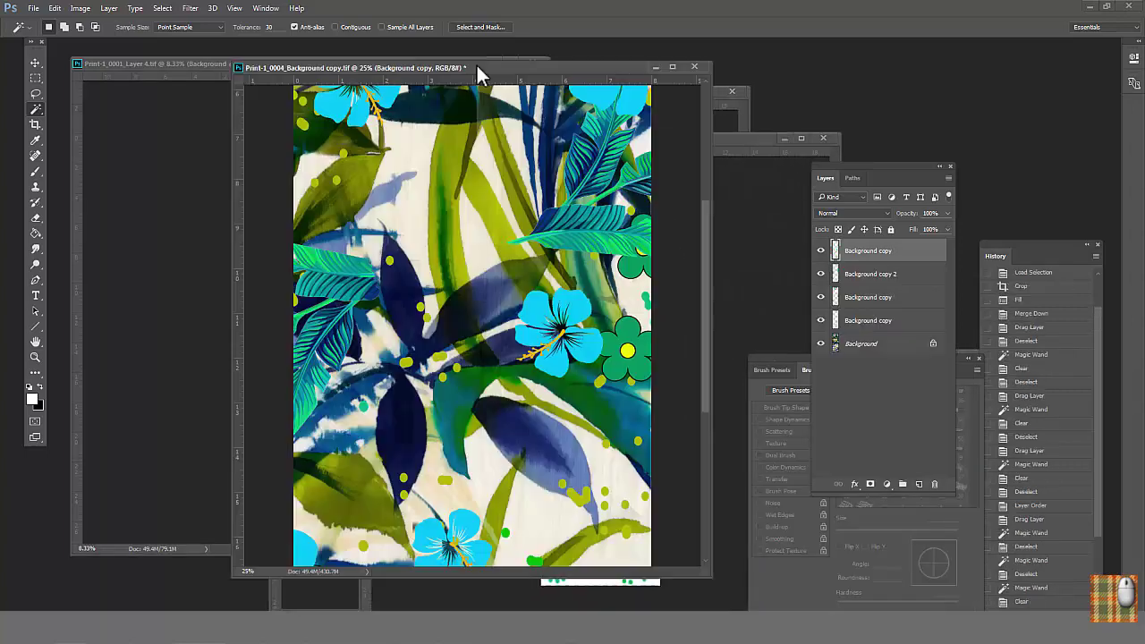
pyautogui.hotkey('ctrl', '-')
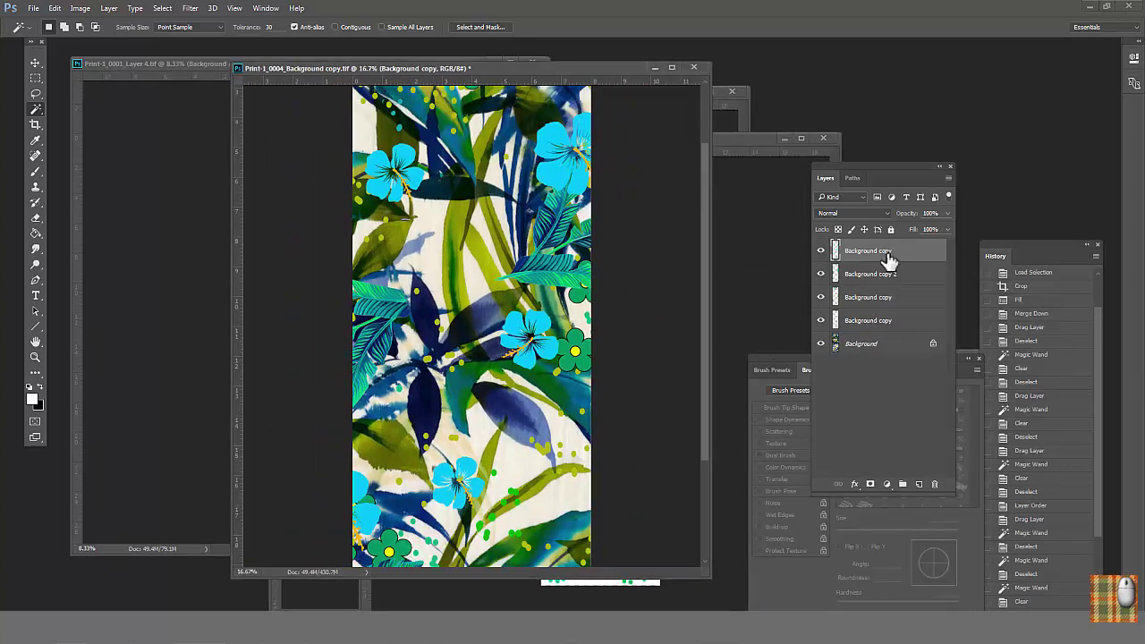
# - Choose Flatten Image from the Layers panel menu
pyautogui.click(947, 177)
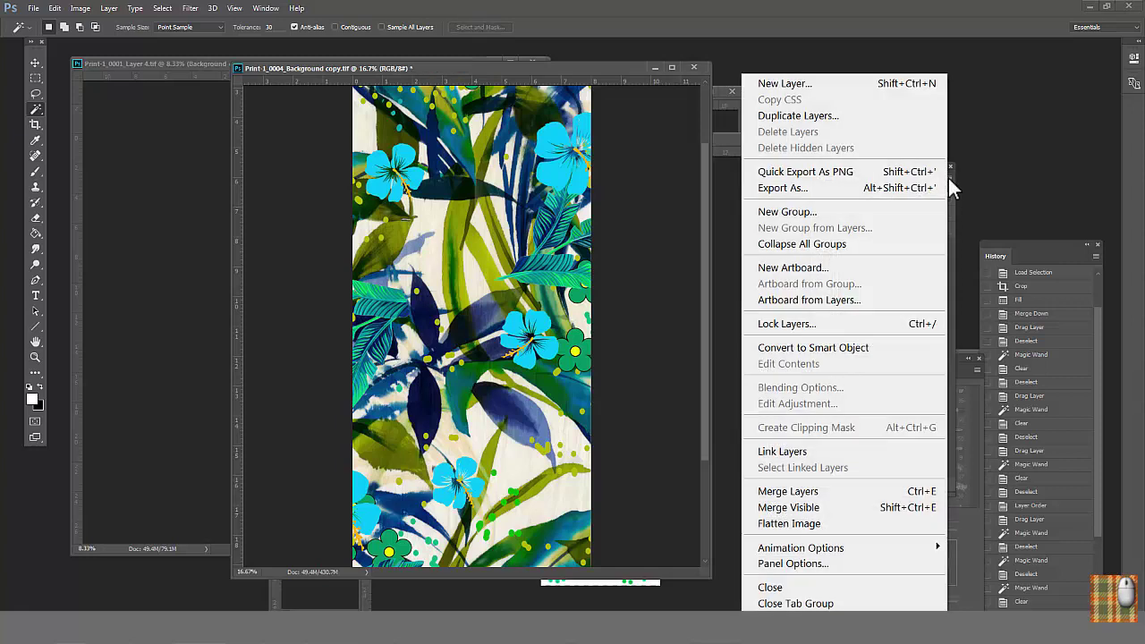
pyautogui.click(785, 523)
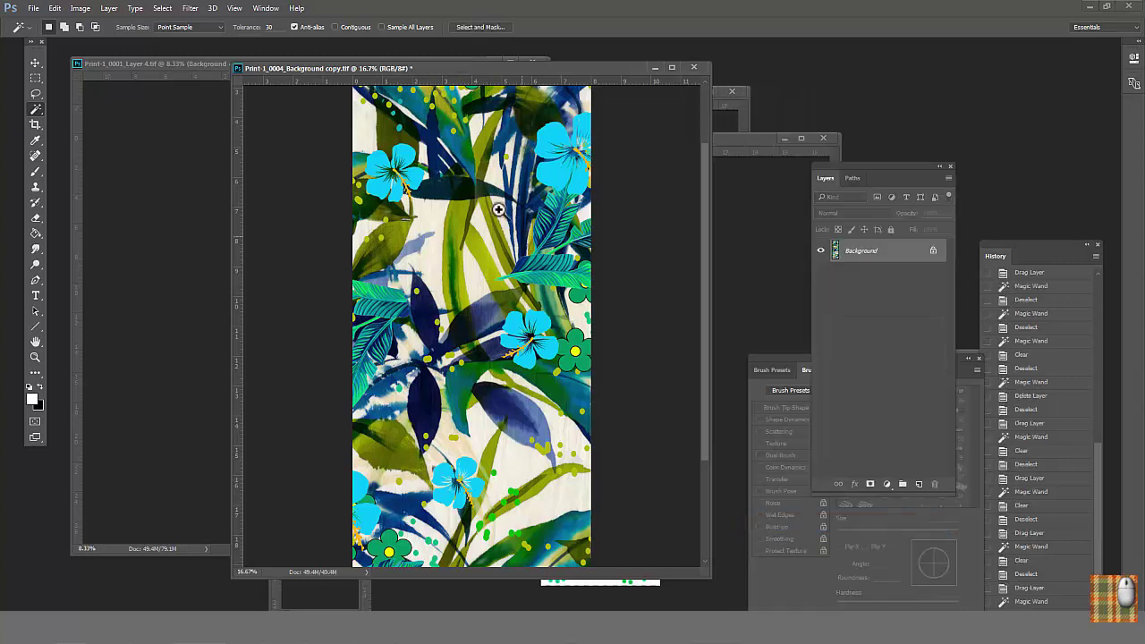
pyautogui.scroll(3, 600, 307)
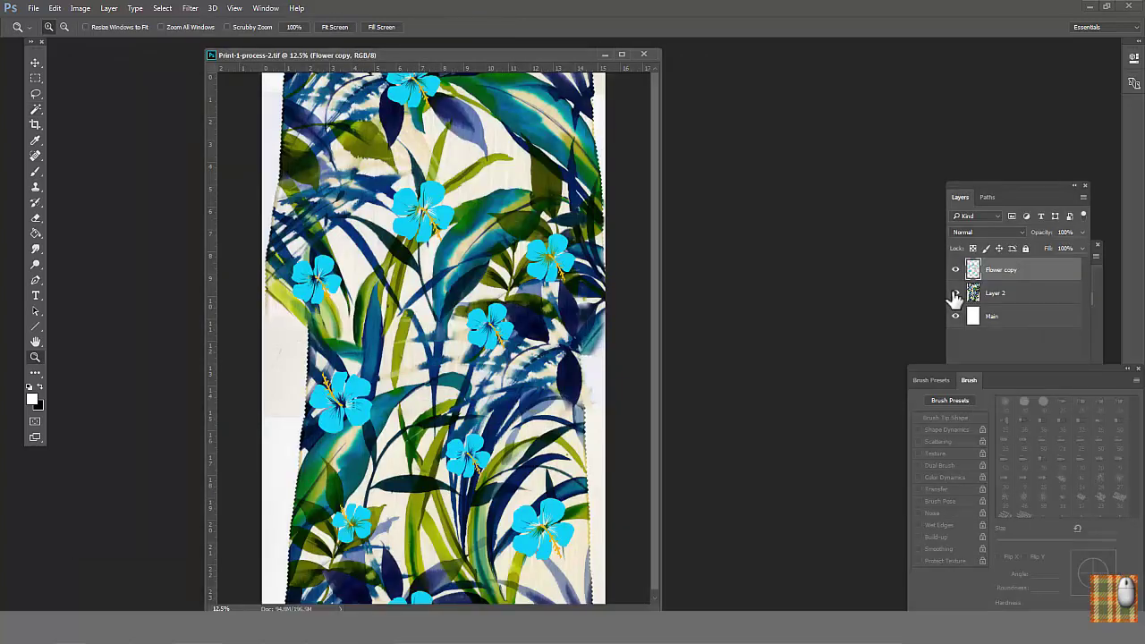
# - Check the flower and leaf layers, then export every layer as a separate PNG-24 file
pyautogui.click(955, 293)
pyautogui.click(955, 270)
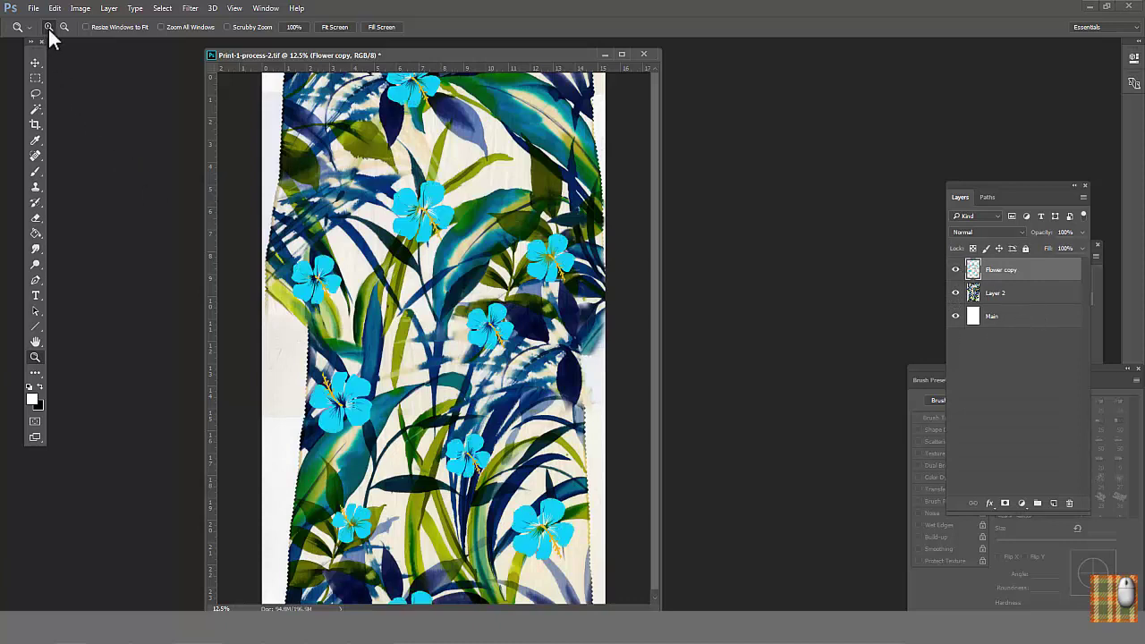
pyautogui.click(33, 9)
pyautogui.moveTo(134, 249)
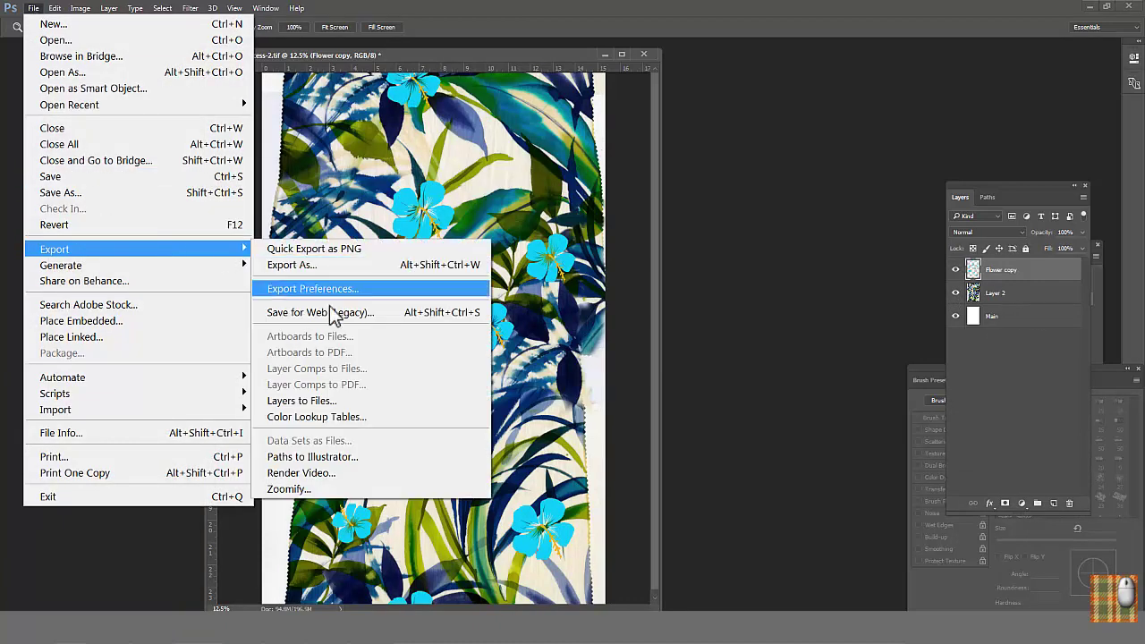
pyautogui.click(304, 401)
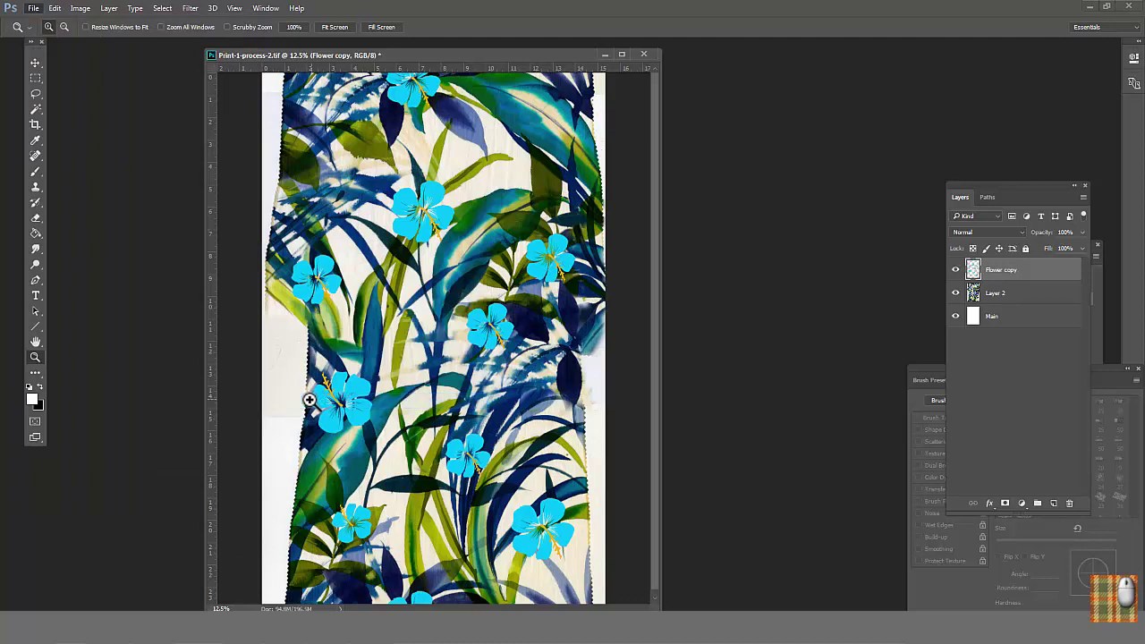
pyautogui.click(511, 277)
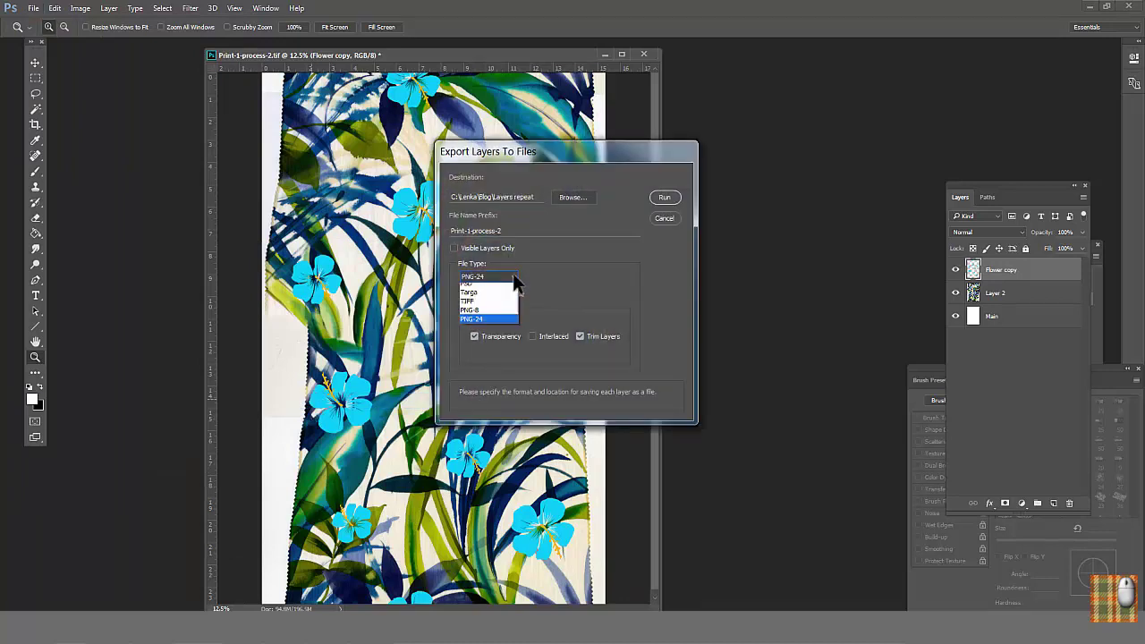
pyautogui.click(473, 351)
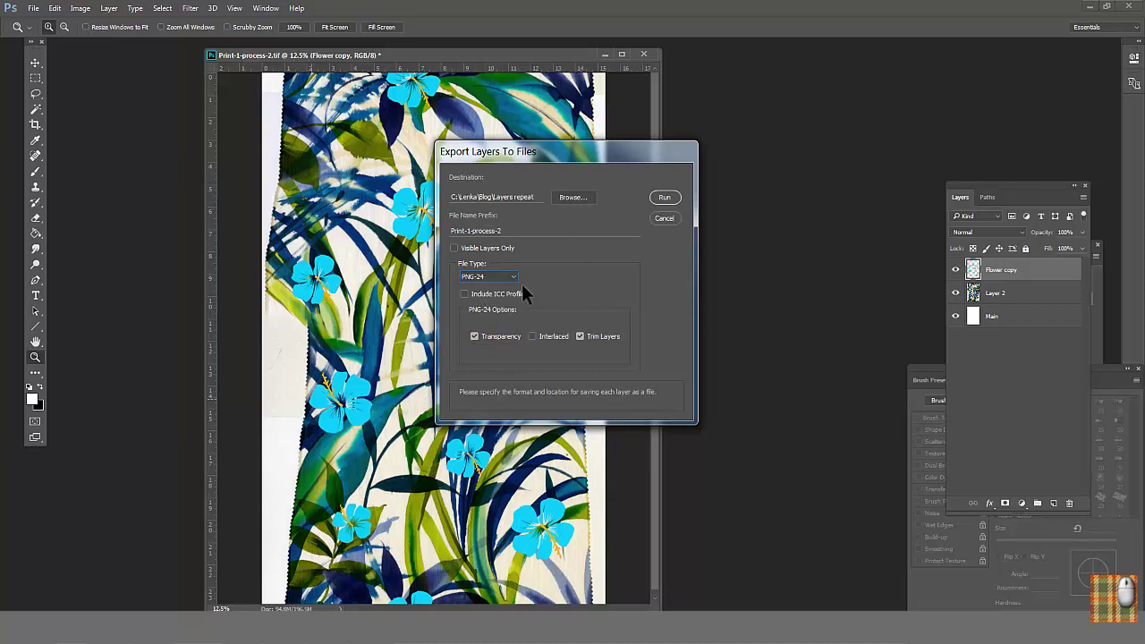
pyautogui.click(664, 197)
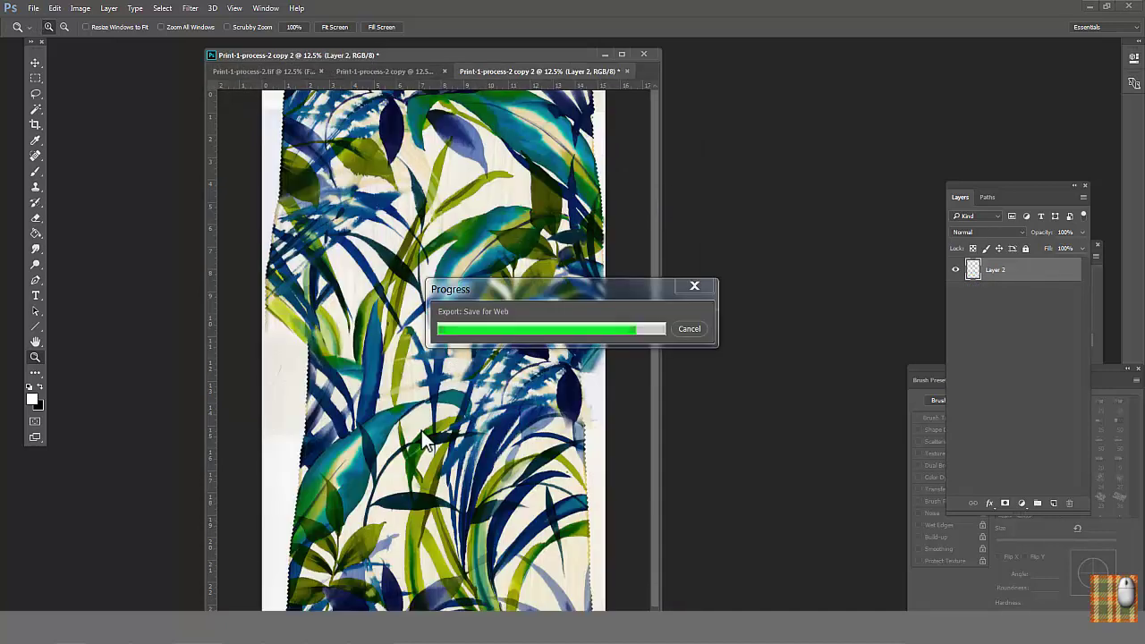
# - Select the exported flower and leaf PNGs from the Print-1 files to open
pyautogui.click(34, 8)
pyautogui.click(313, 192)
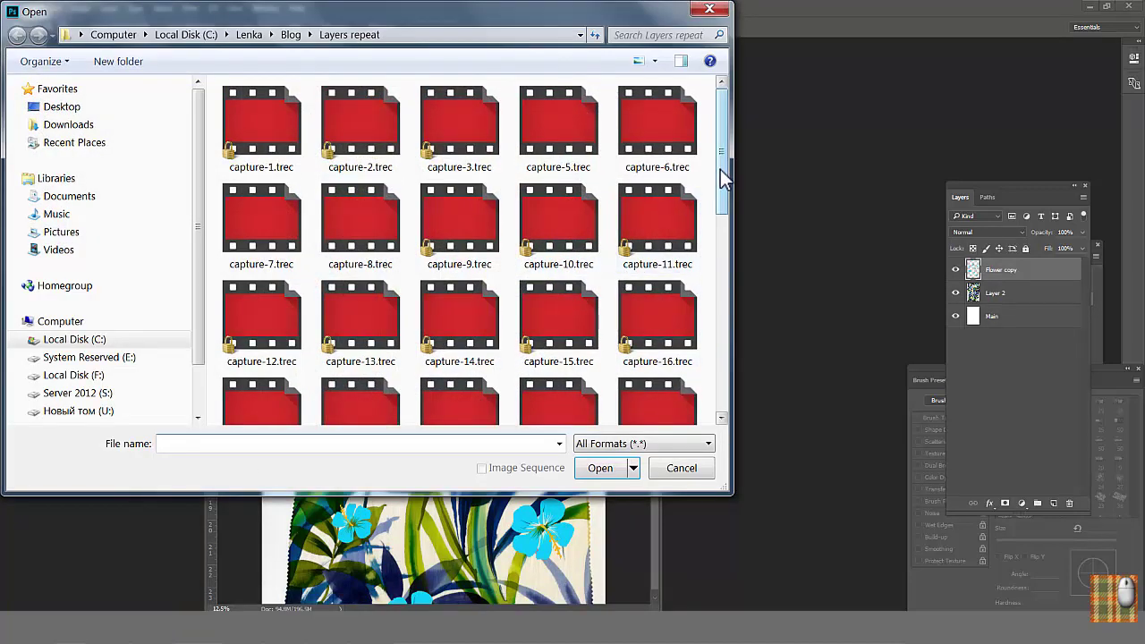
pyautogui.click(719, 169)
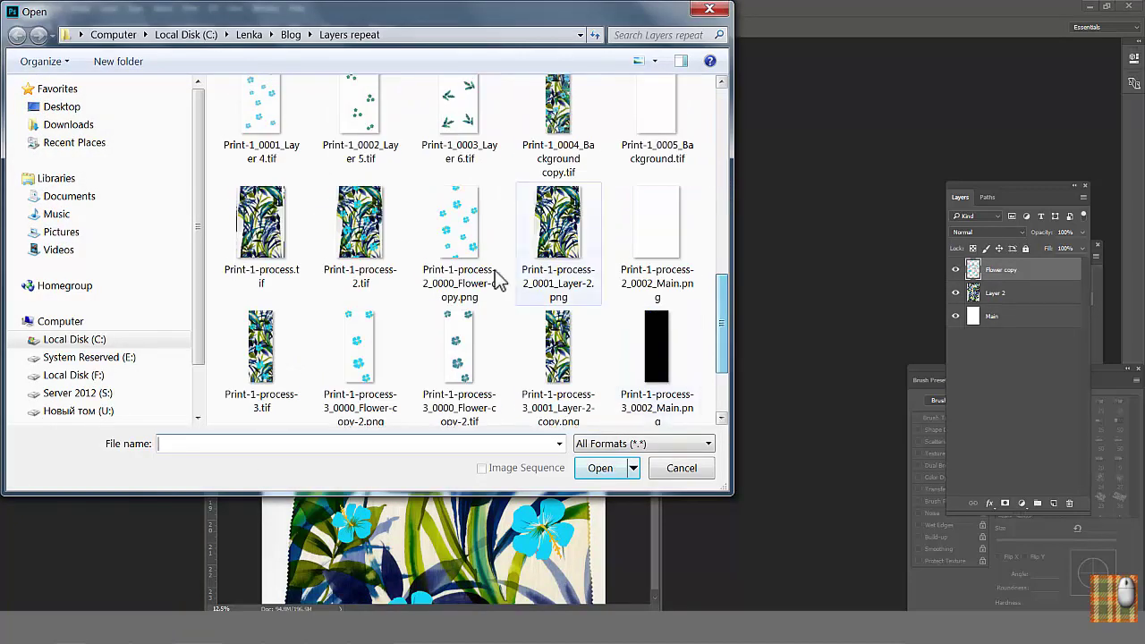
pyautogui.click(496, 266)
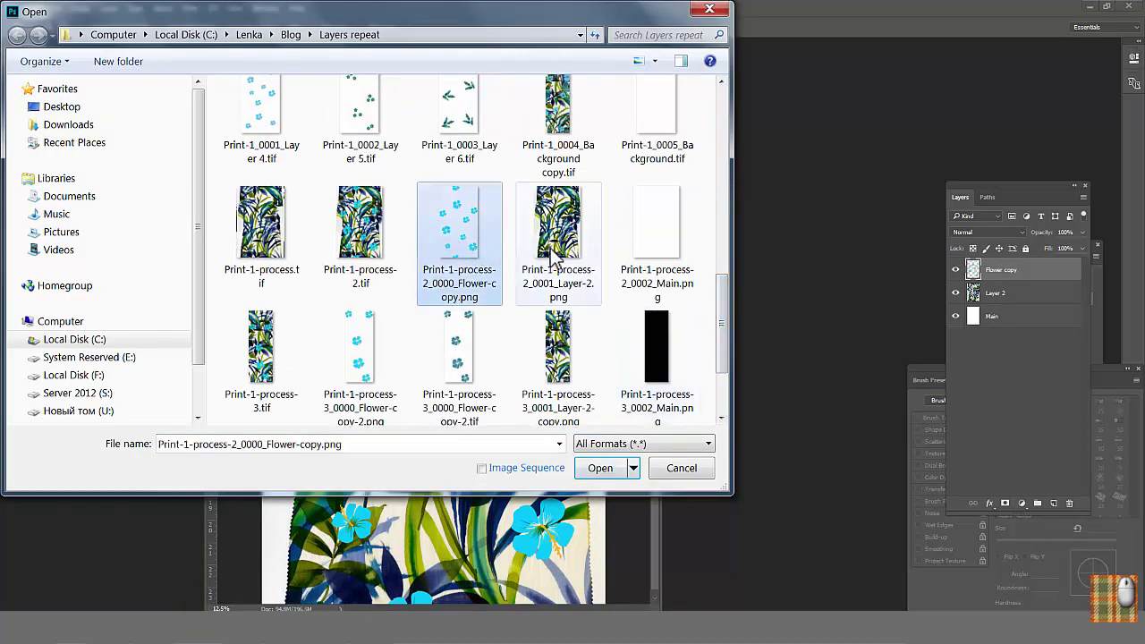
pyautogui.keyDown('ctrl'); pyautogui.click(559, 293); pyautogui.keyUp('ctrl')
# - Open both PNGs and float the flower and leaf documents side by side
pyautogui.click(601, 469)
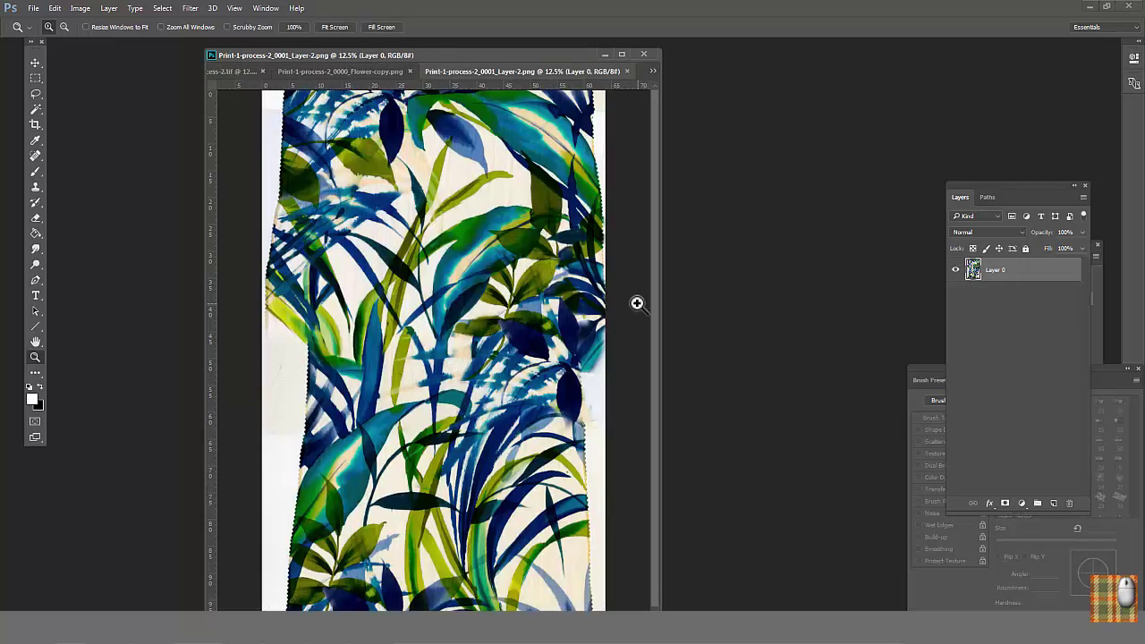
pyautogui.moveTo(381, 72)
pyautogui.mouseDown()
pyautogui.moveTo(358, 96)
pyautogui.moveTo(400, 69)
pyautogui.mouseUp()
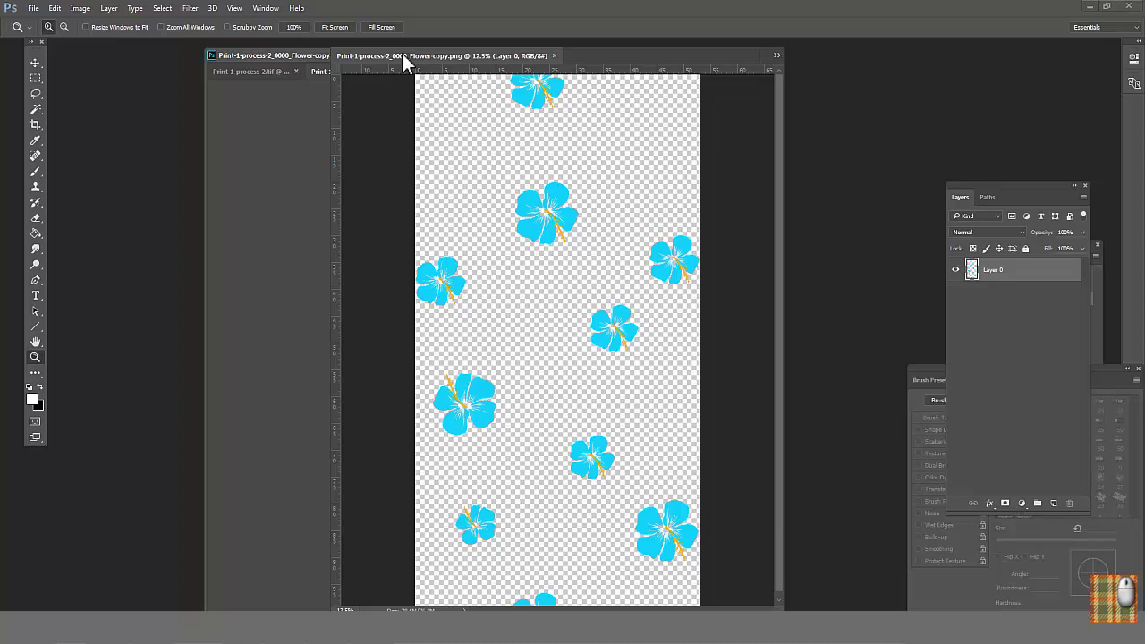
pyautogui.moveTo(402, 60); pyautogui.dragTo(413, 73)
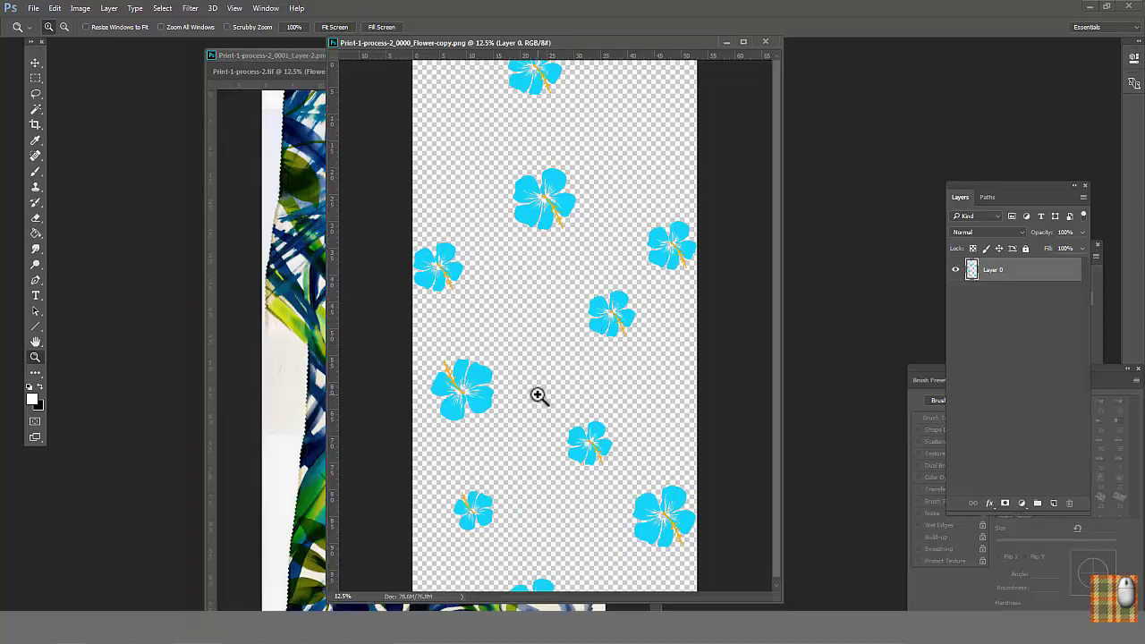
pyautogui.moveTo(536, 43); pyautogui.dragTo(789, 62)
pyautogui.moveTo(268, 55); pyautogui.dragTo(188, 51)
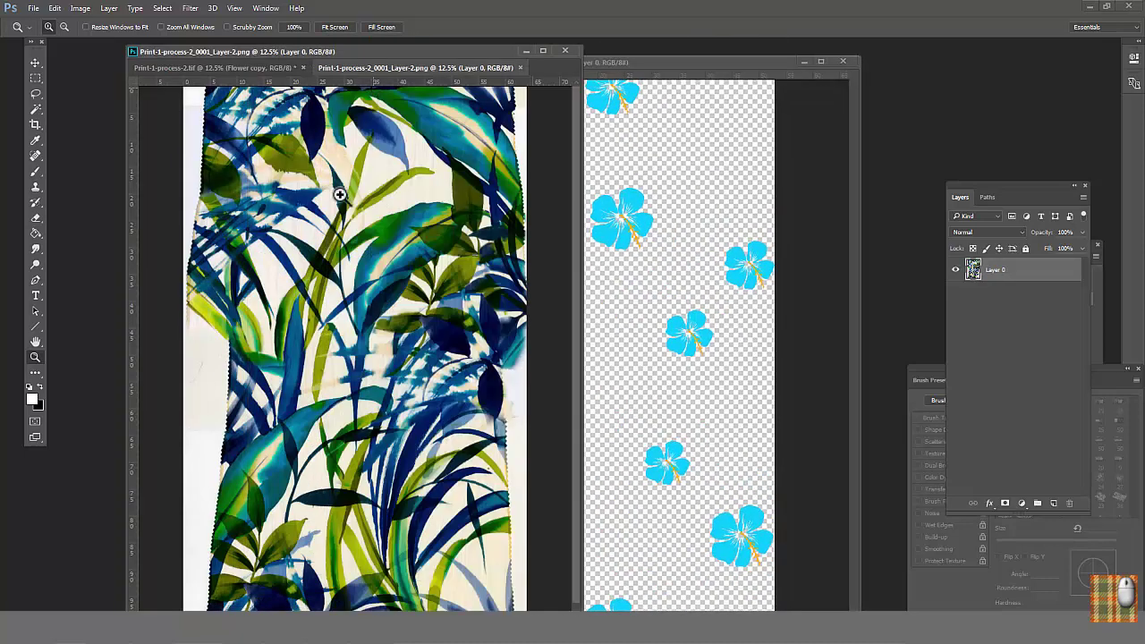
pyautogui.click(397, 317)
pyautogui.moveTo(626, 64); pyautogui.dragTo(501, 56)
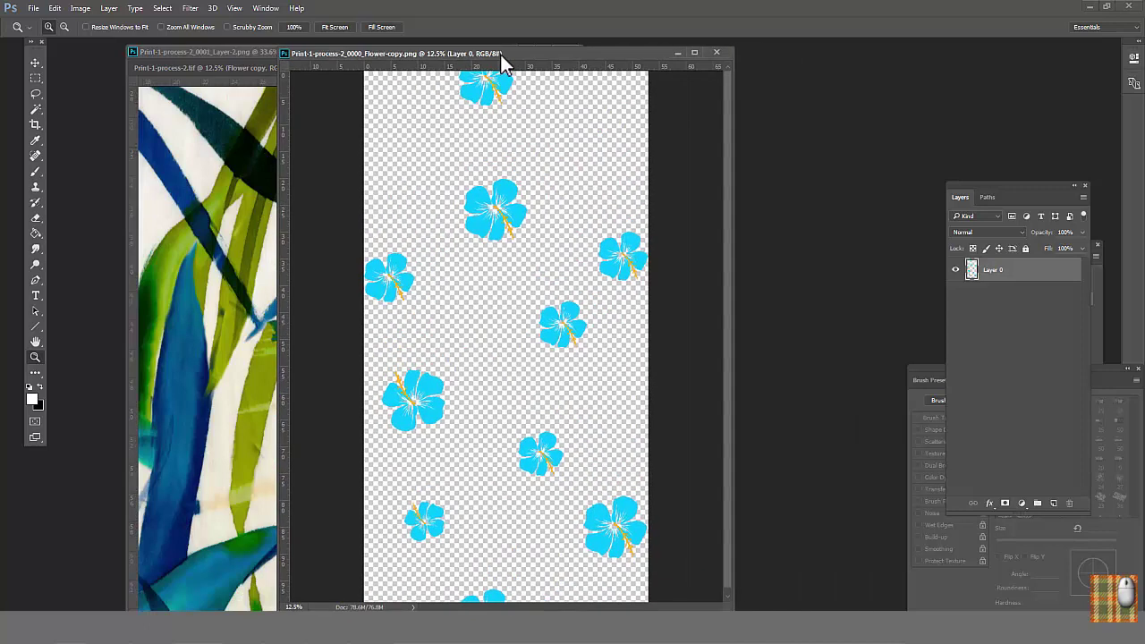
# - Index the flower to 3 colours, Local (Selective) palette, transparency kept, and zoom on a flower
pyautogui.click(81, 9)
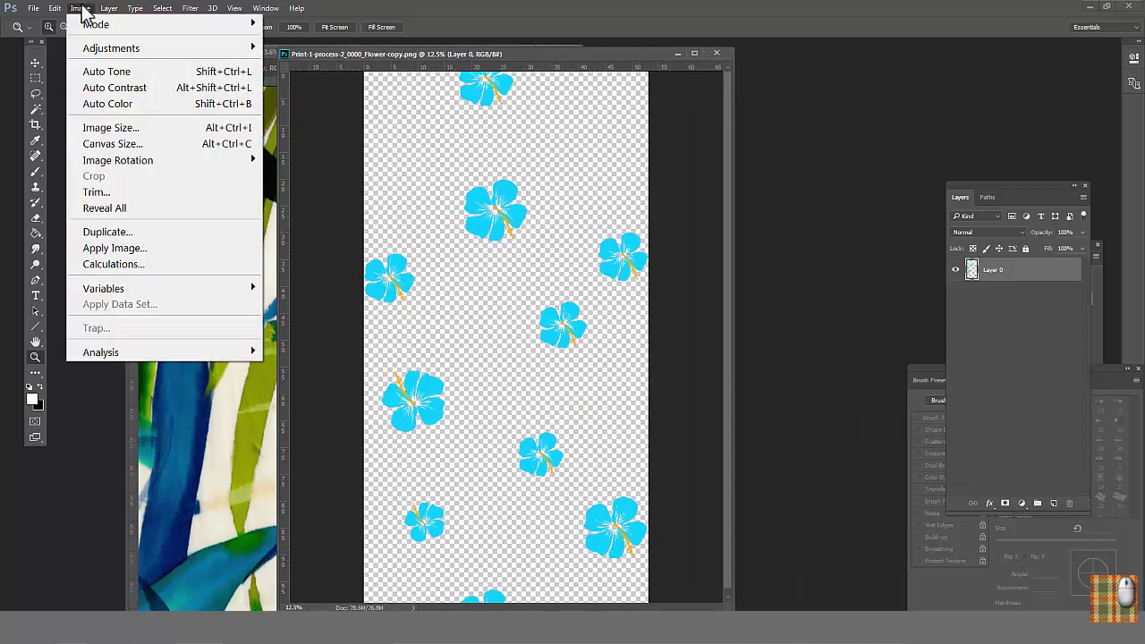
pyautogui.moveTo(94, 26)
pyautogui.click(295, 73)
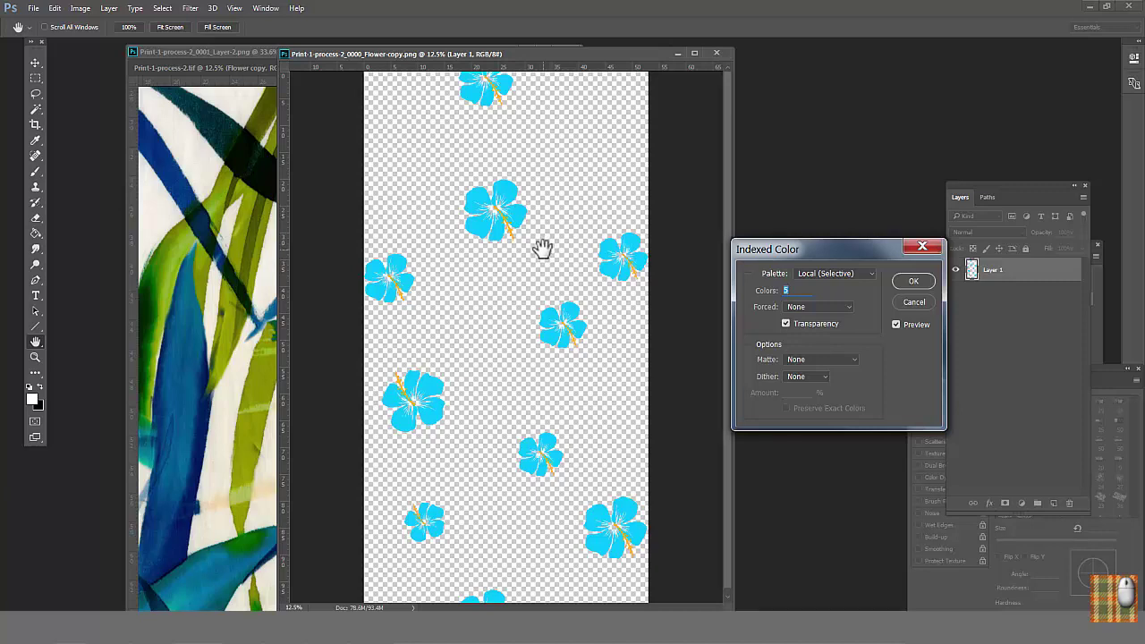
pyautogui.click(784, 324)
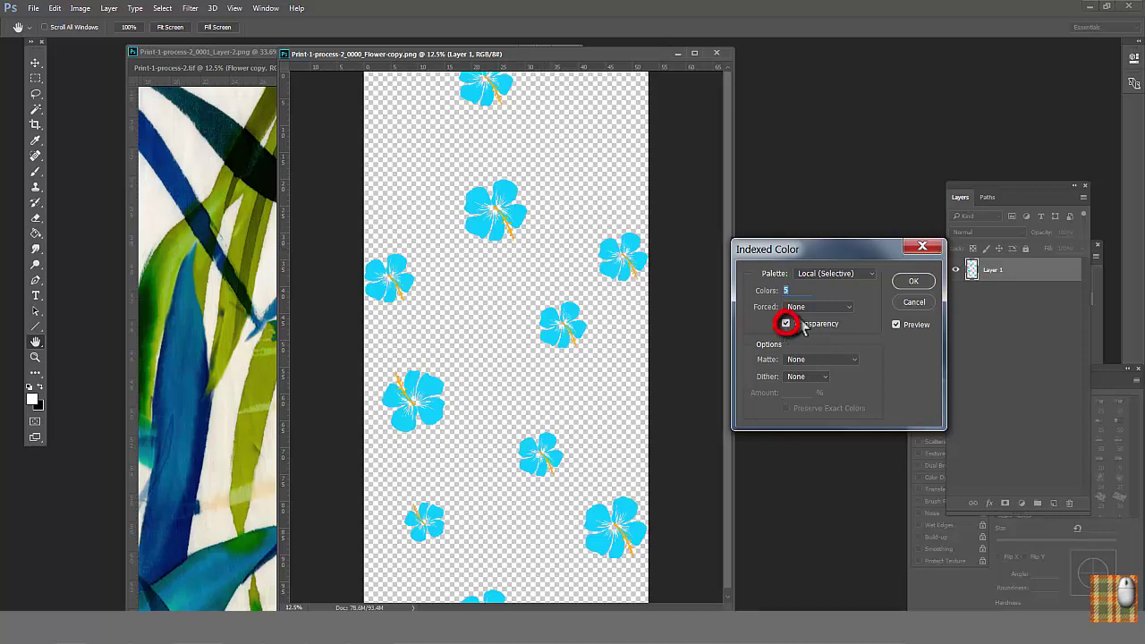
pyautogui.click(850, 274)
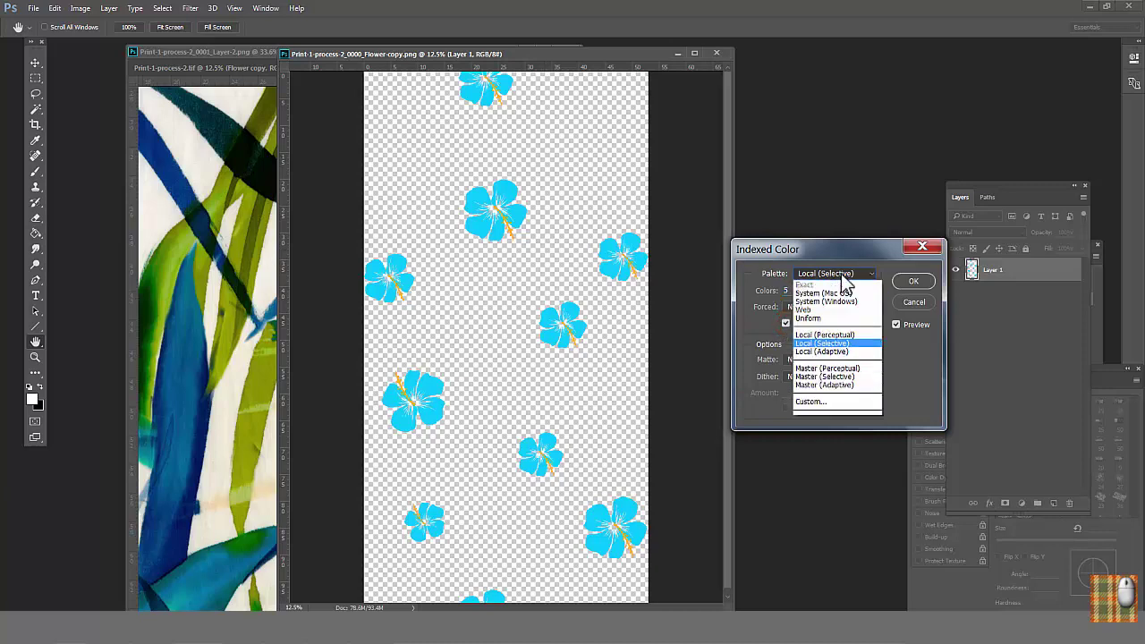
pyautogui.click(824, 344)
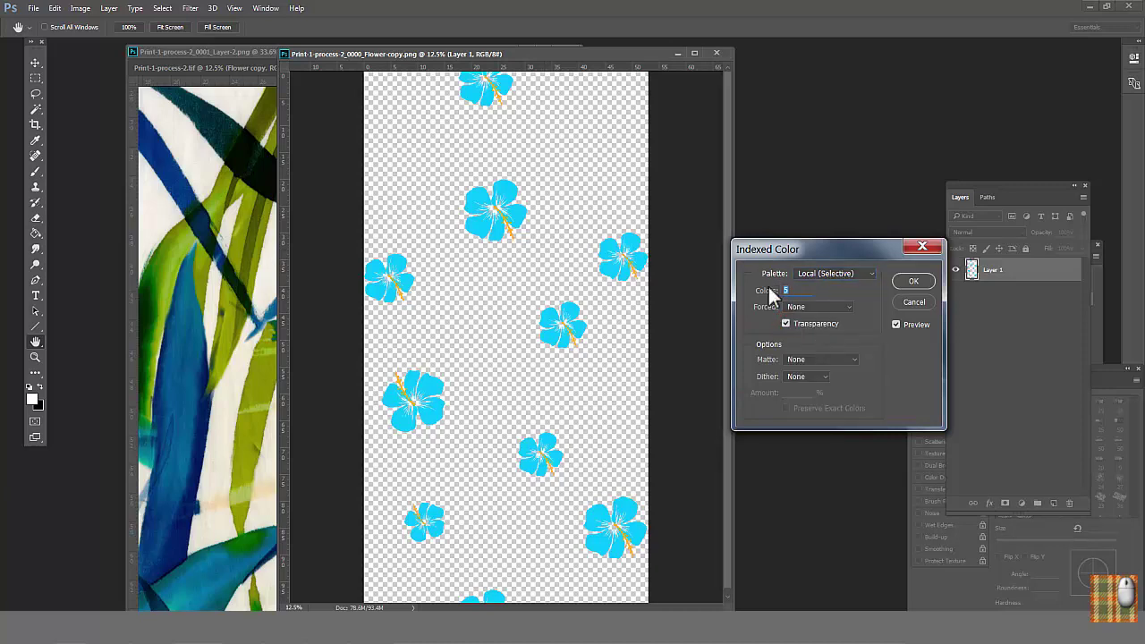
pyautogui.write('3')
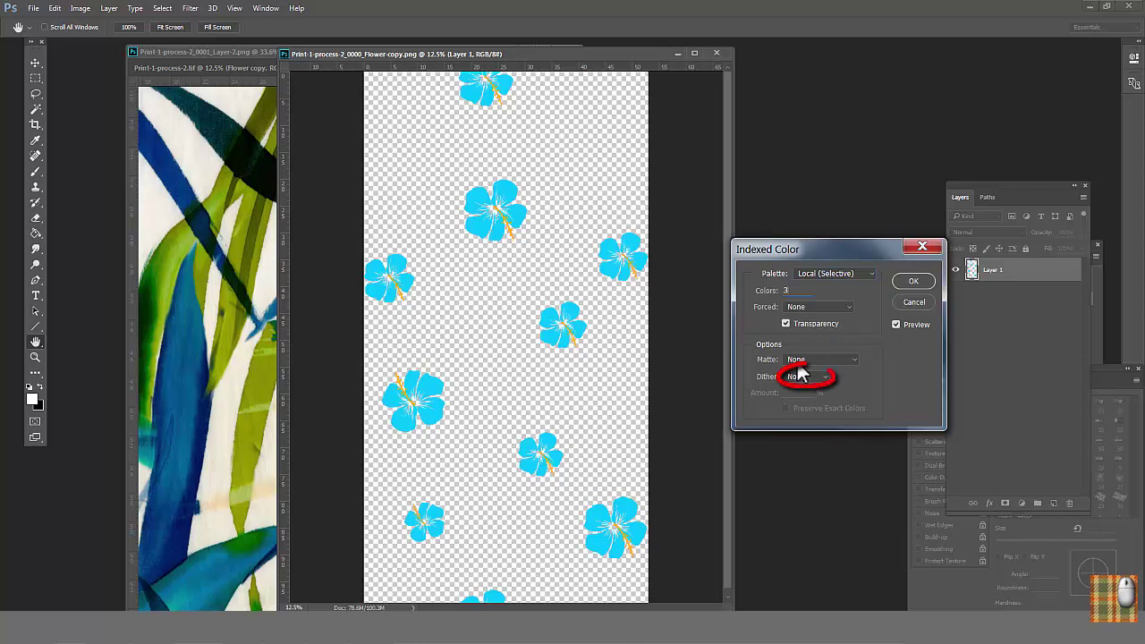
pyautogui.click(913, 282)
pyautogui.press('z')
pyautogui.moveTo(536, 172); pyautogui.dragTo(454, 261)
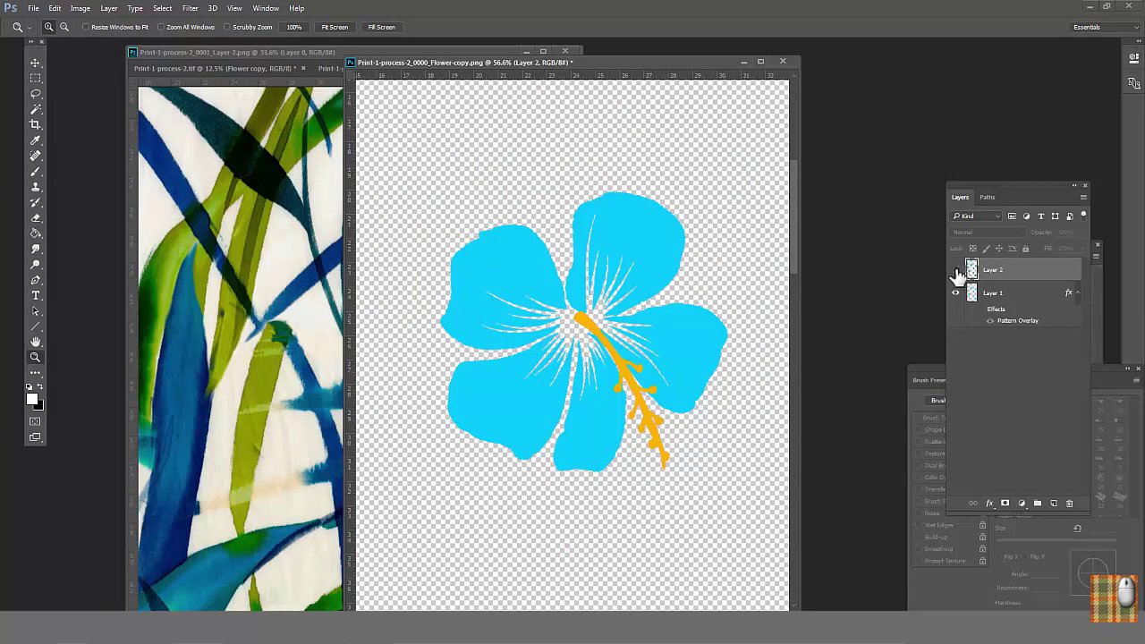
# - Show the textured pattern layer on the flower and zoom into its centre
pyautogui.click(955, 270)
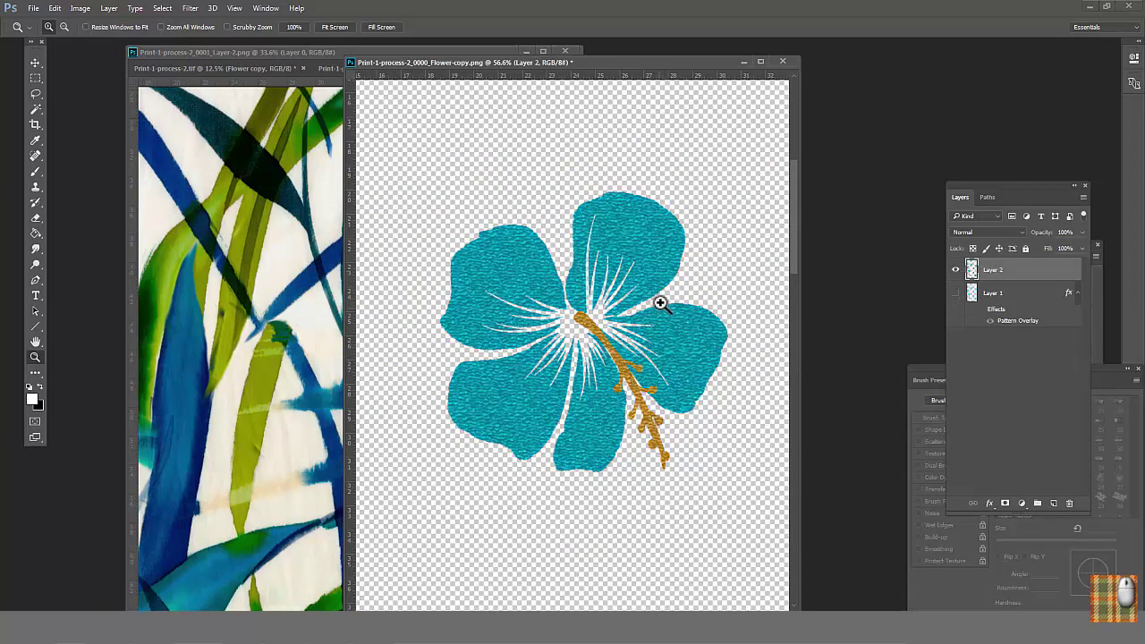
pyautogui.moveTo(702, 248); pyautogui.dragTo(501, 427)
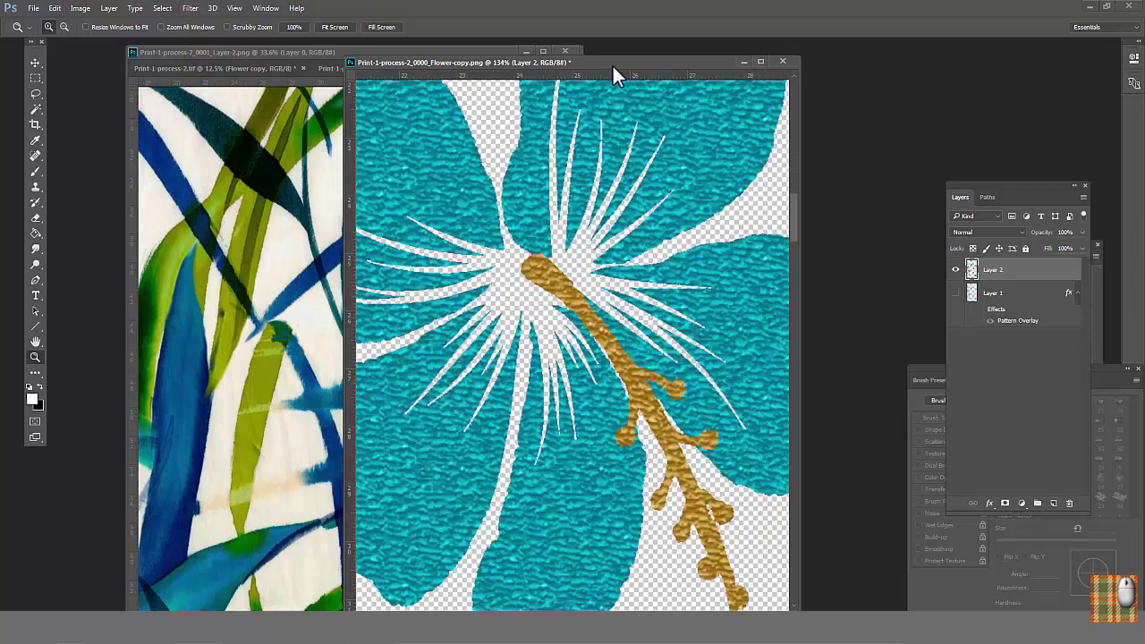
pyautogui.moveTo(614, 73); pyautogui.dragTo(426, 64)
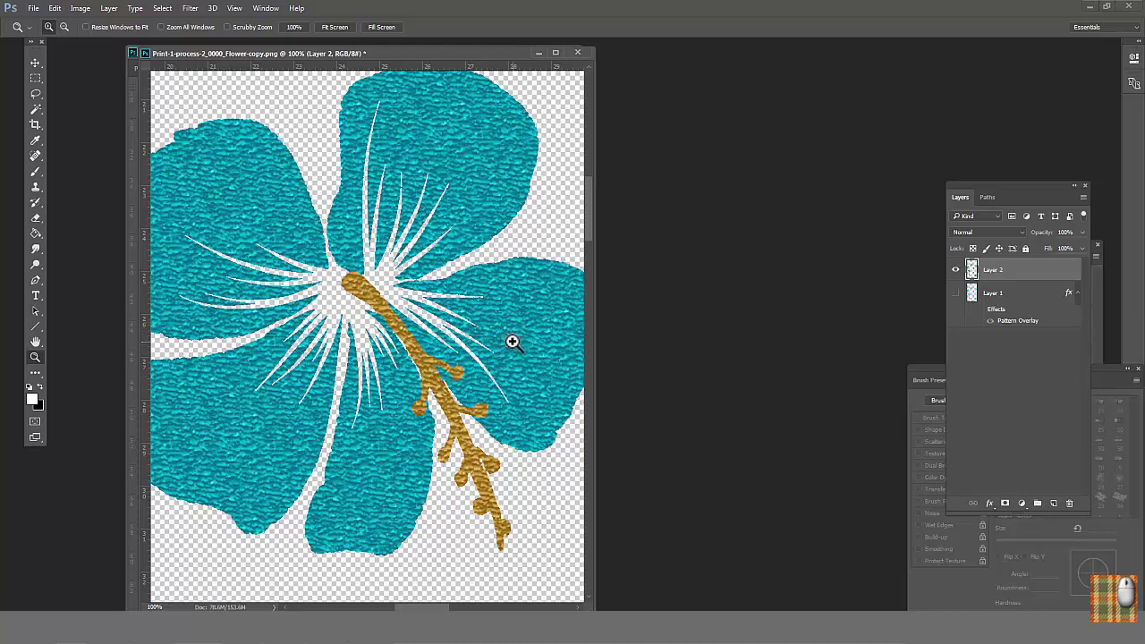
# - Start an Indexed Color conversion with merged layers, then cancel the five-colour conversion
pyautogui.click(81, 8)
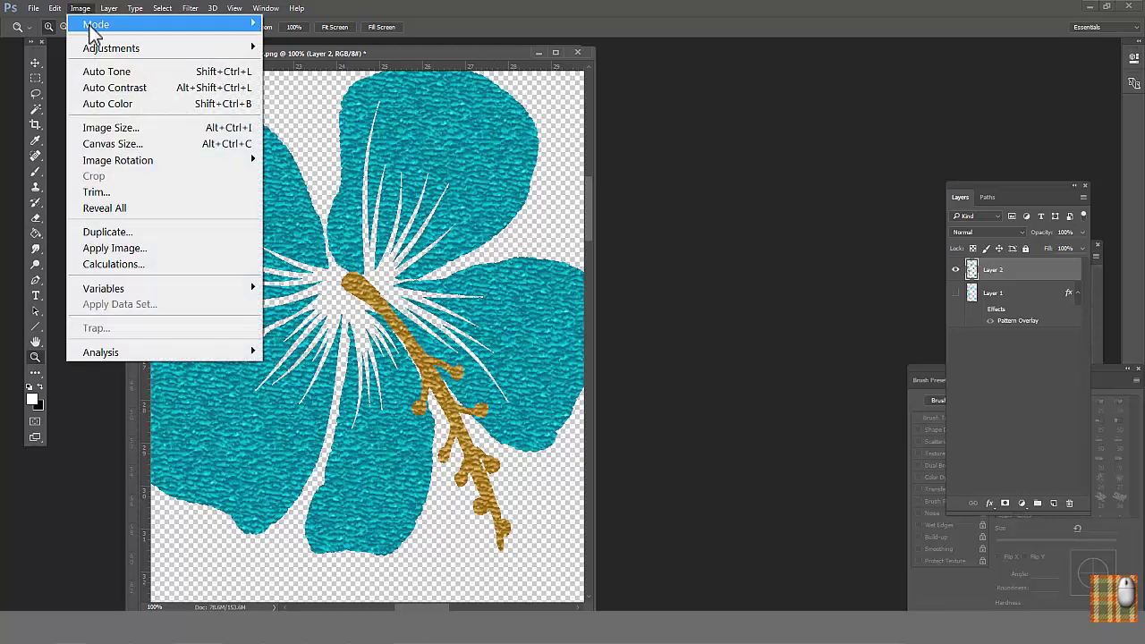
pyautogui.click(304, 66)
pyautogui.click(547, 237)
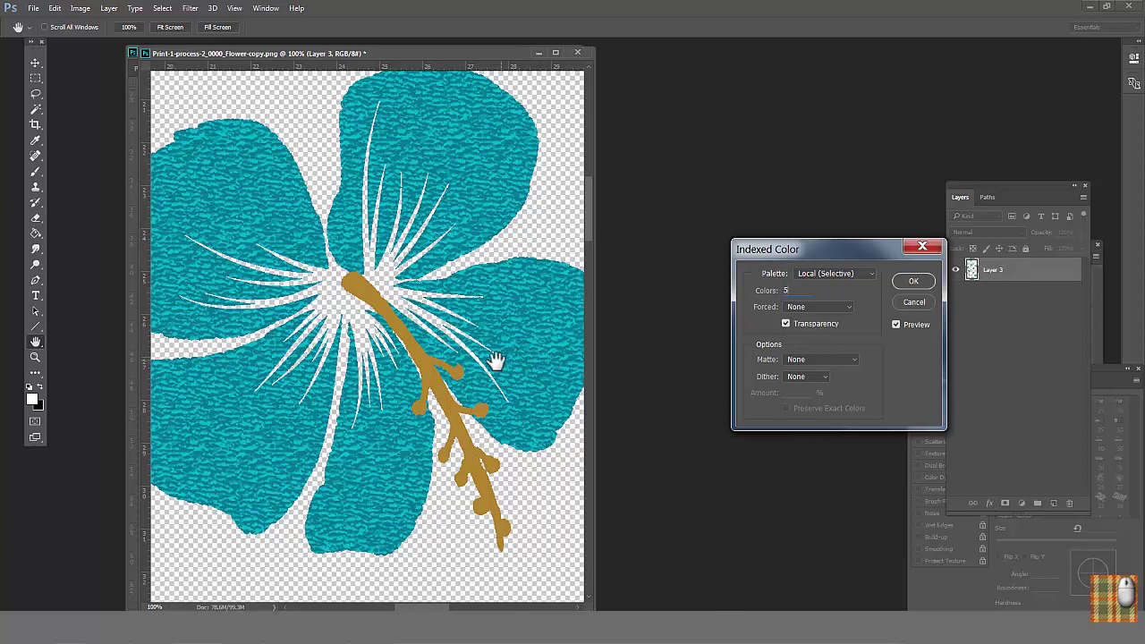
pyautogui.scroll(5, 501, 340)
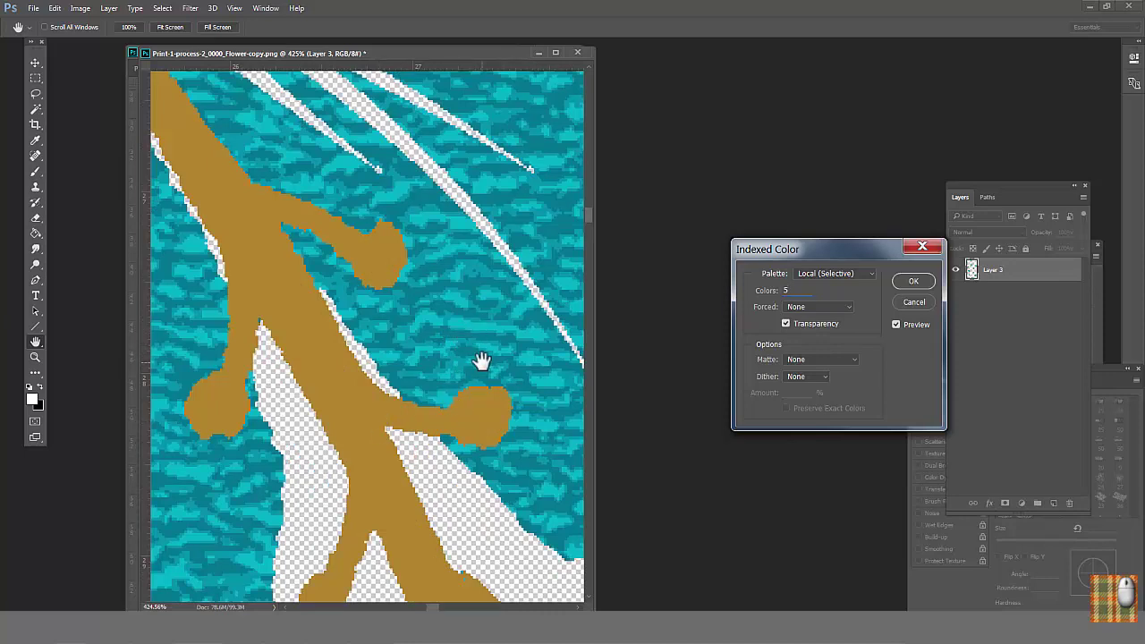
pyautogui.scroll(-6, 463, 385)
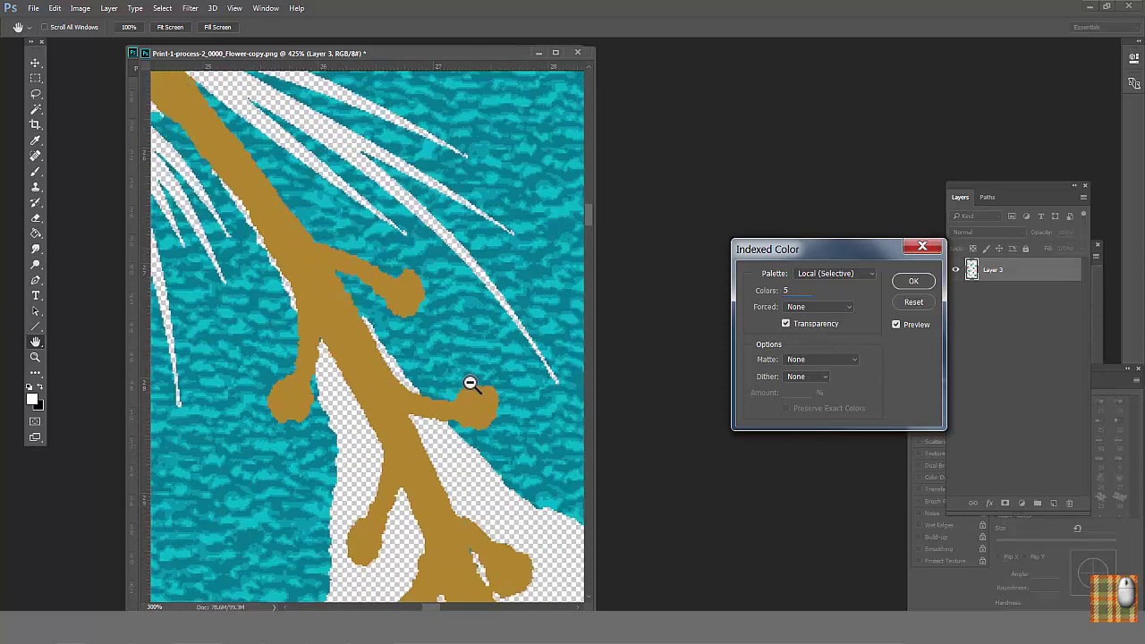
pyautogui.click(912, 303)
# - Duplicate the flower image and arrange both documents side by side
pyautogui.click(79, 8)
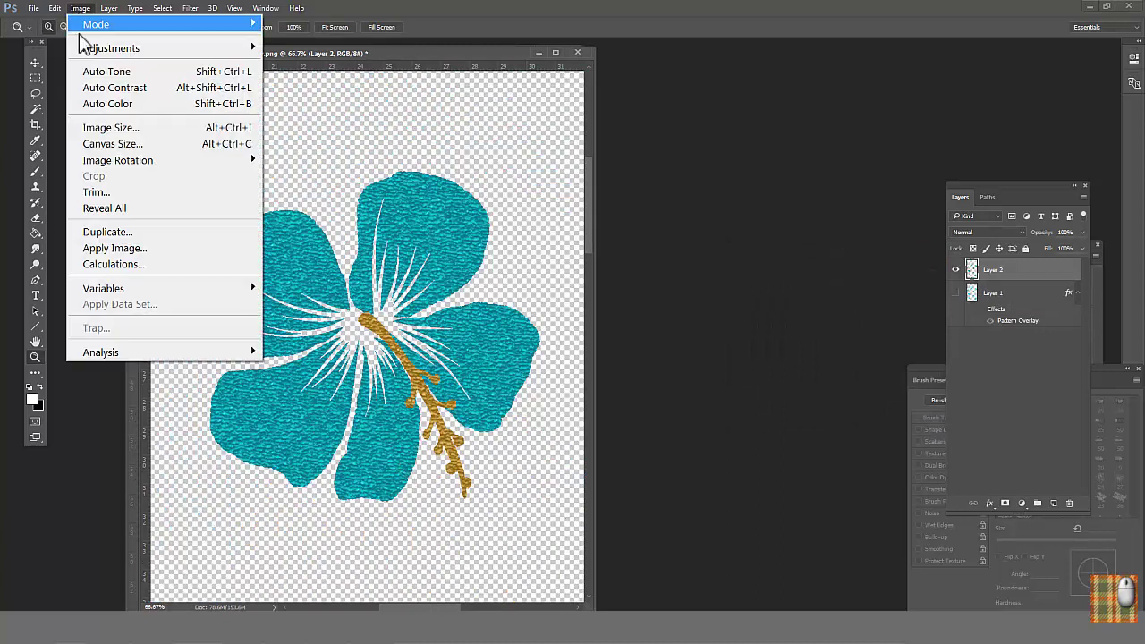
pyautogui.click(114, 228)
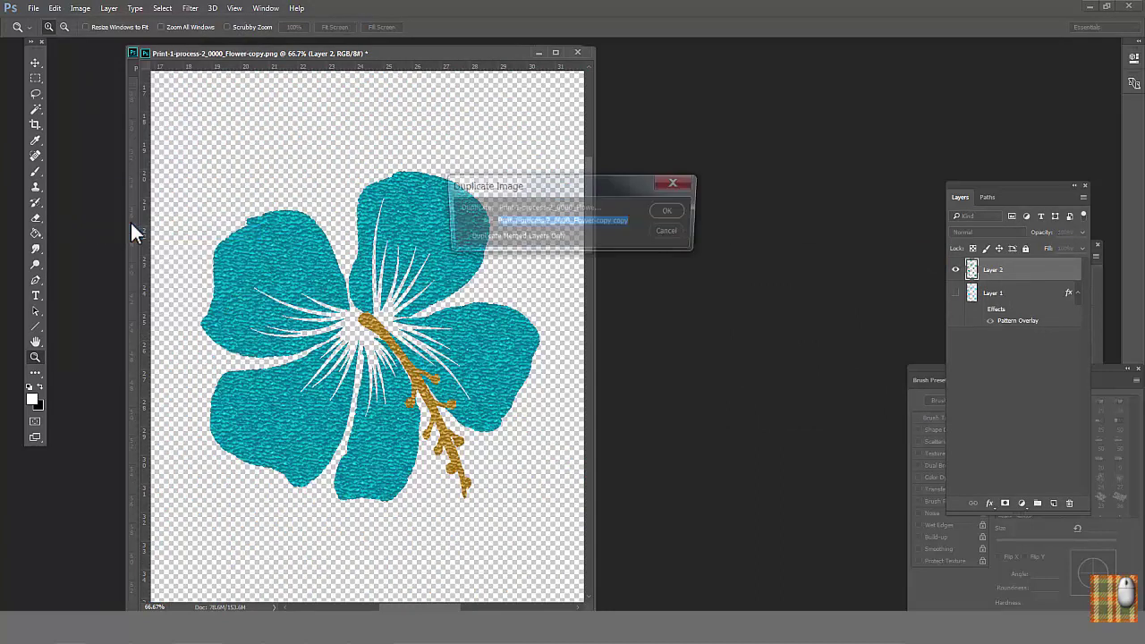
pyautogui.click(672, 211)
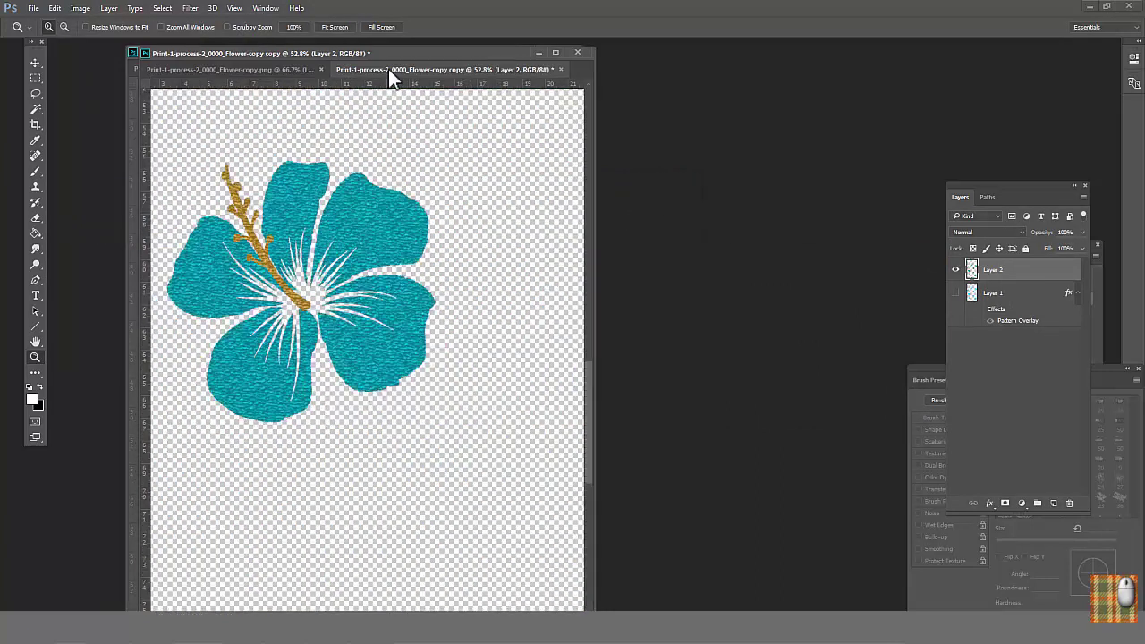
pyautogui.moveTo(388, 69); pyautogui.dragTo(619, 69)
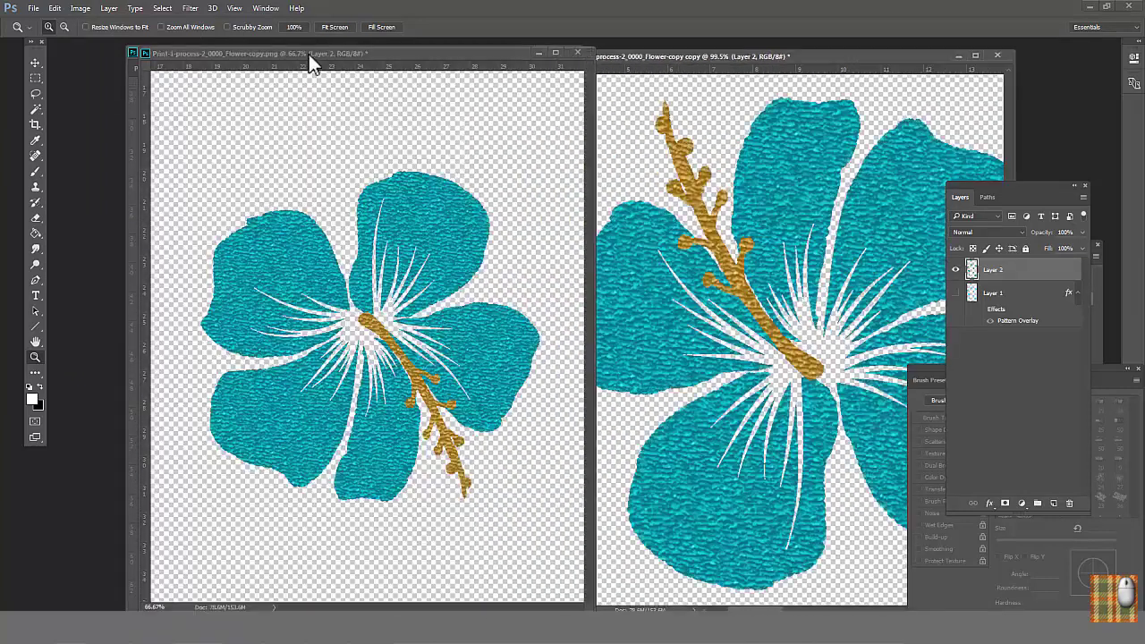
pyautogui.moveTo(309, 54); pyautogui.dragTo(255, 72)
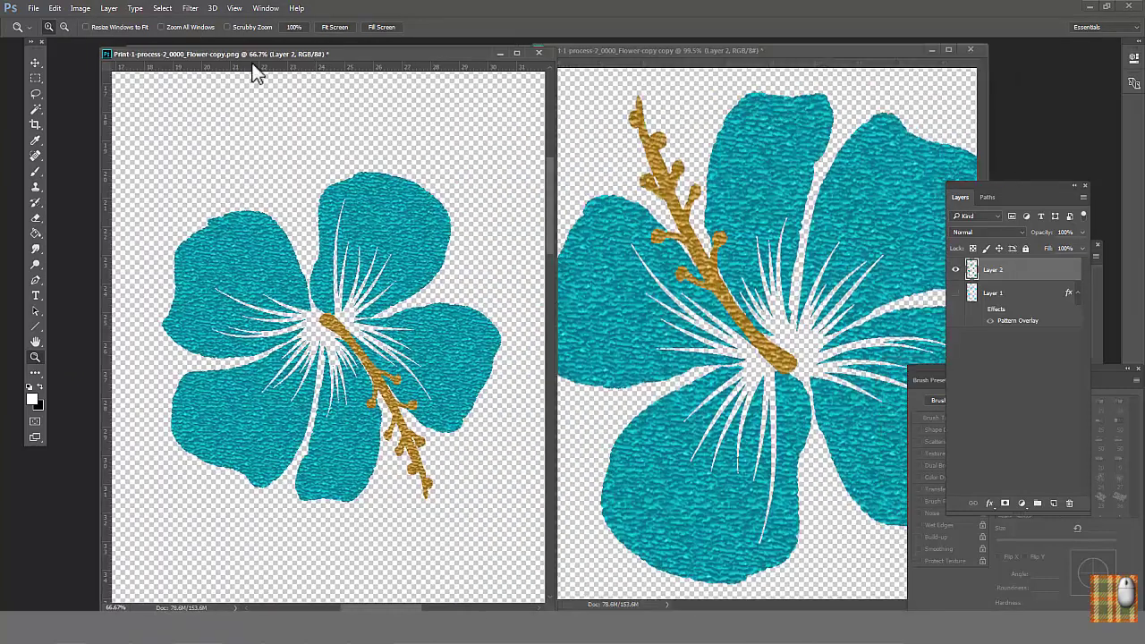
# - Start Indexed Color on the original with layers merged, Transparency on, and 5 colours
pyautogui.click(80, 9)
pyautogui.moveTo(89, 24)
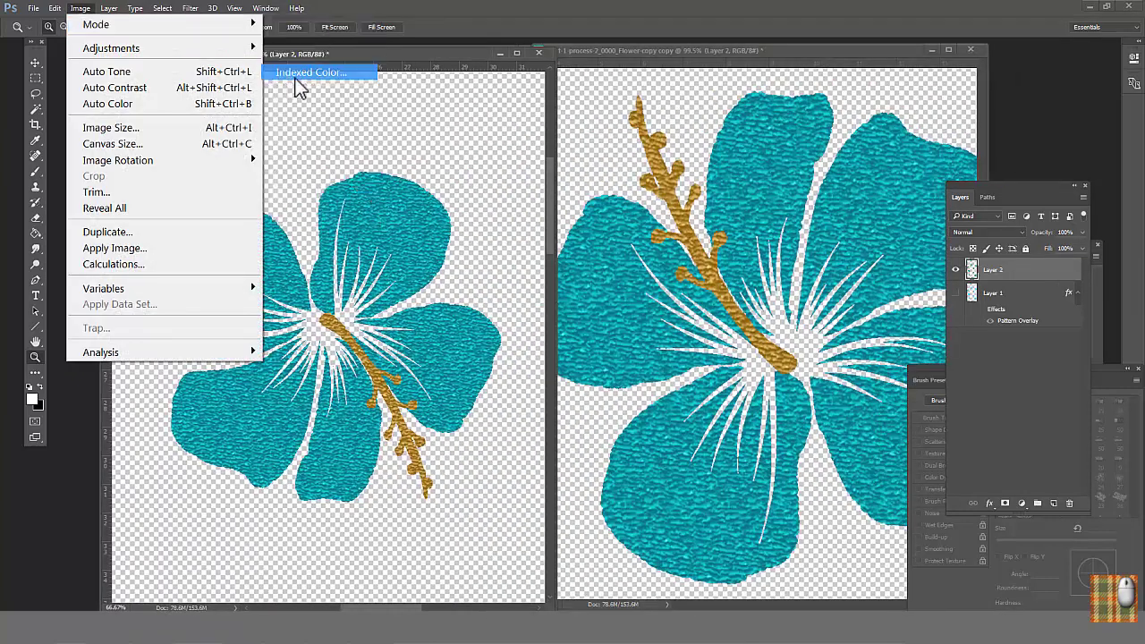
pyautogui.click(308, 72)
pyautogui.click(547, 243)
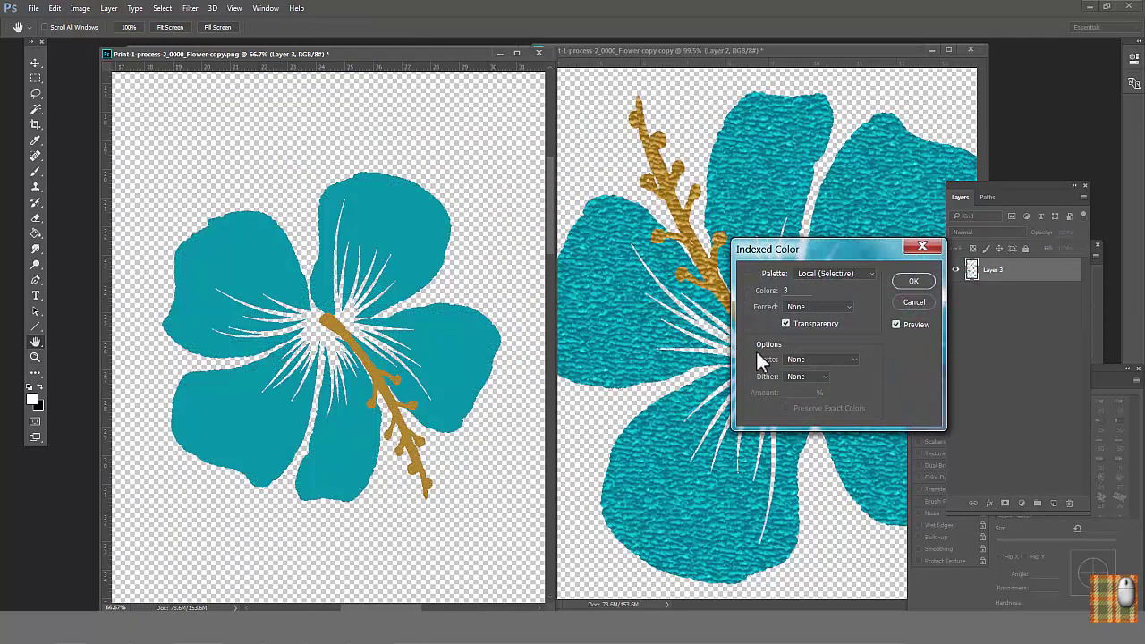
pyautogui.click(785, 324)
pyautogui.write('5')
pyautogui.click(796, 307)
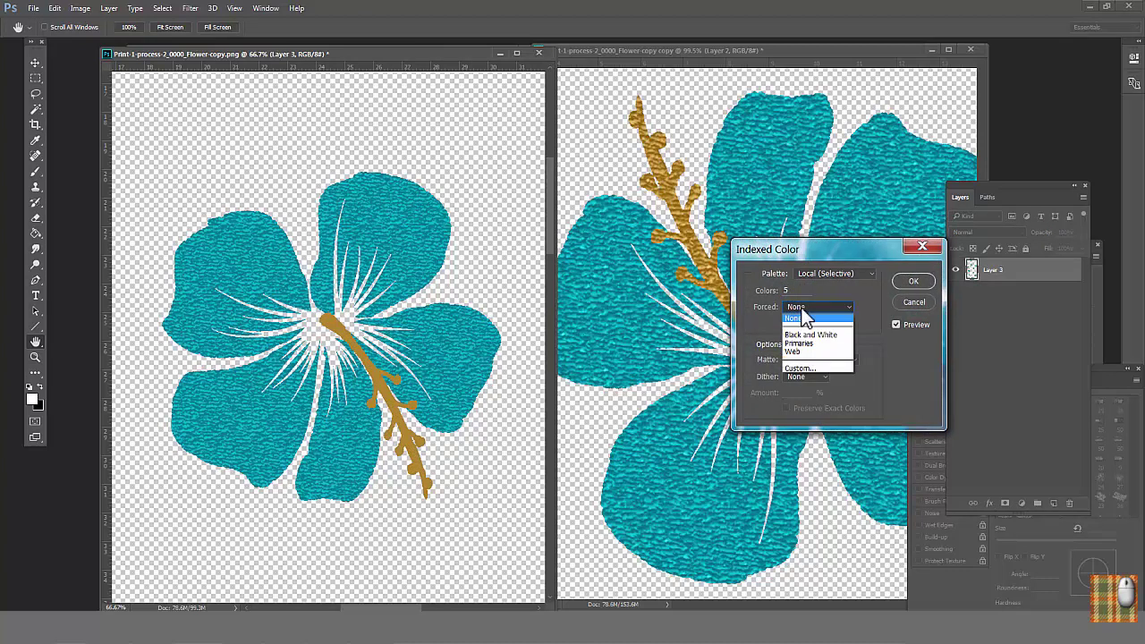
# - Choose a Custom forced palette and sample two stamen golds as its first colours
pyautogui.click(796, 374)
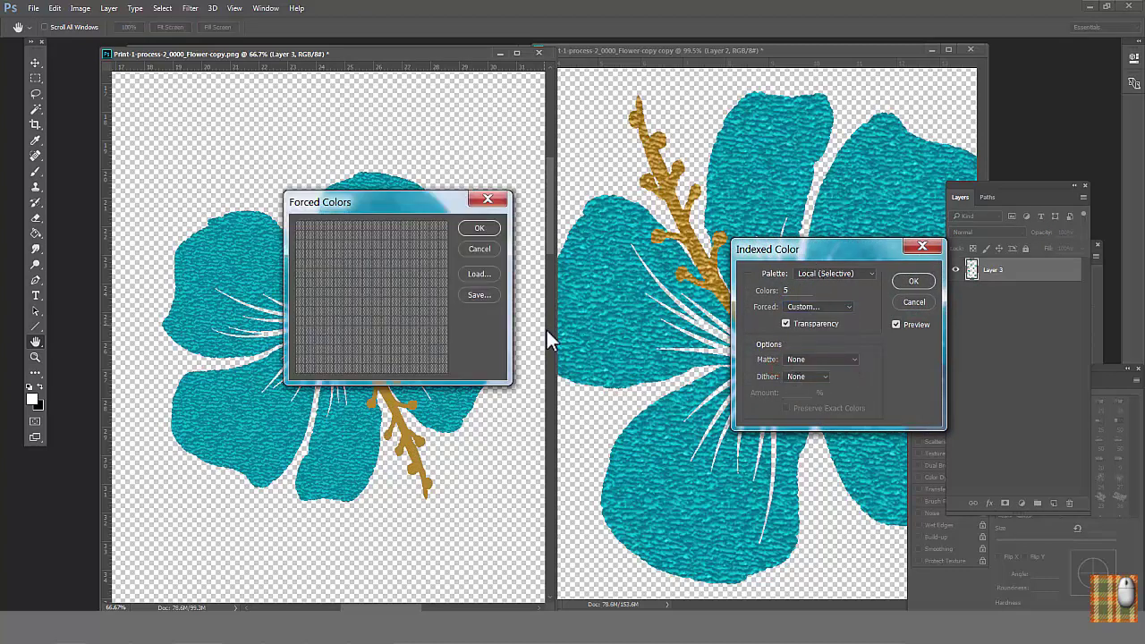
pyautogui.click(299, 226)
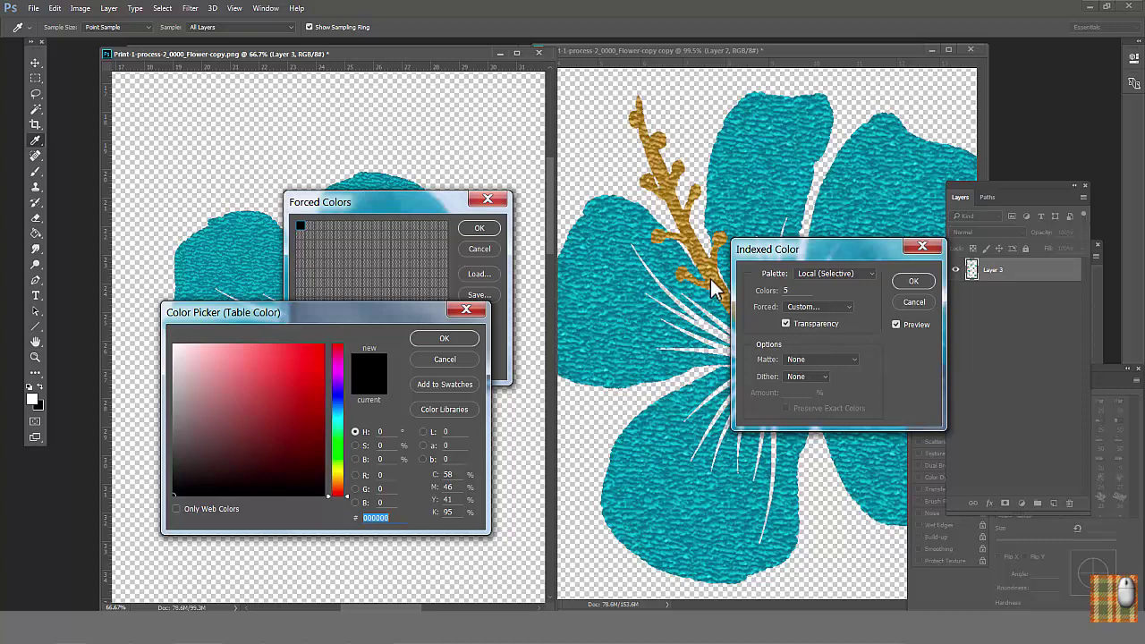
pyautogui.moveTo(713, 286); pyautogui.dragTo(719, 273)
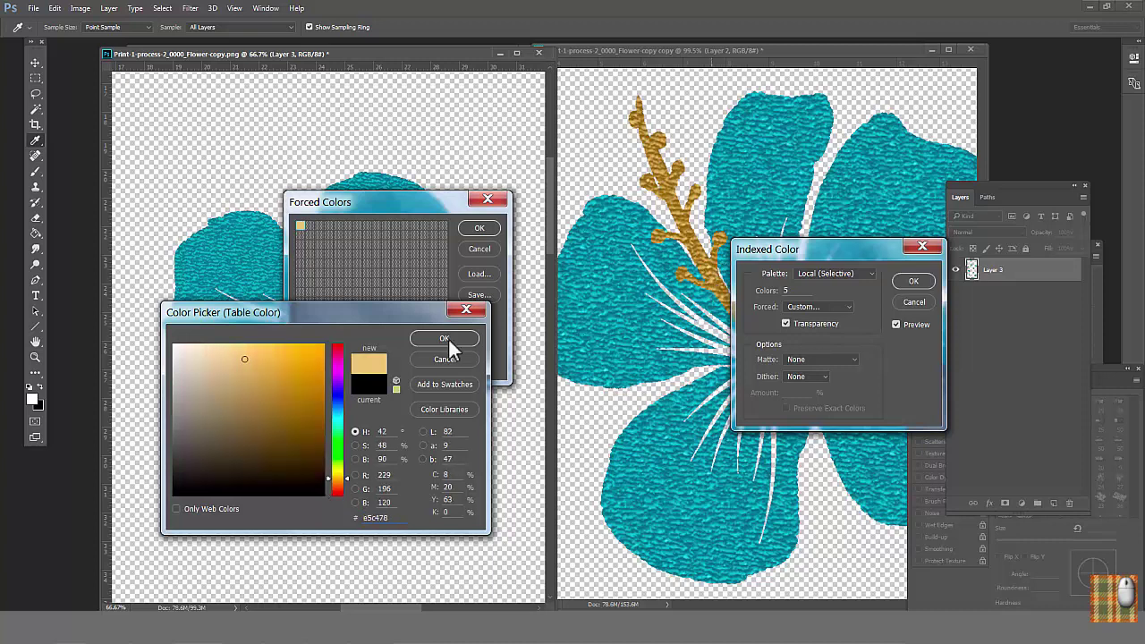
pyautogui.click(446, 338)
pyautogui.click(308, 227)
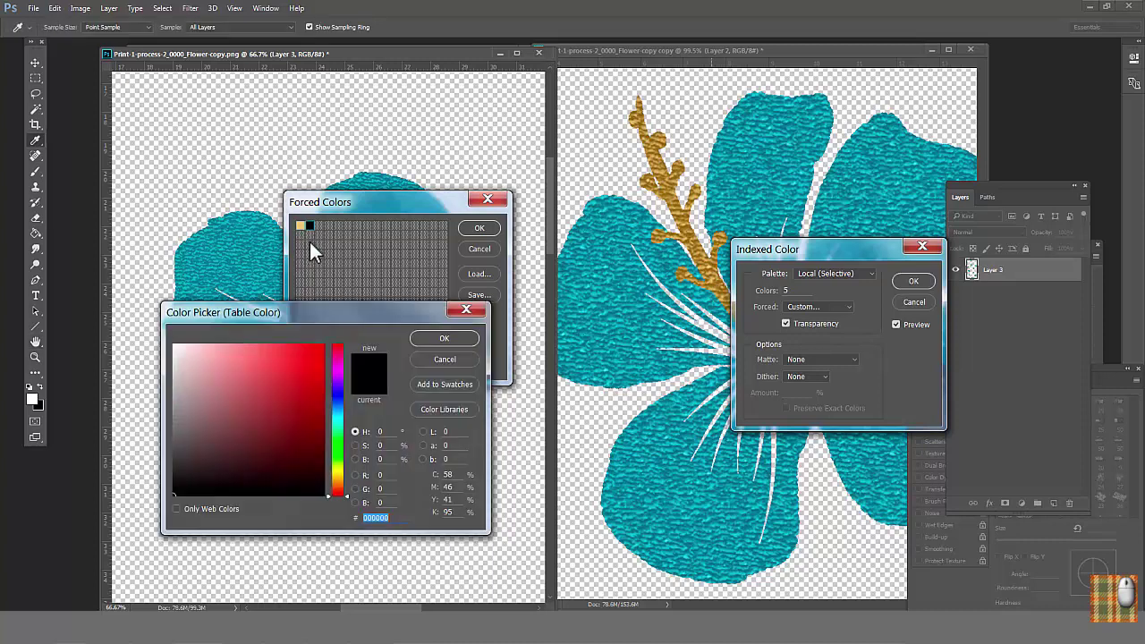
pyautogui.moveTo(659, 190); pyautogui.dragTo(658, 177)
pyautogui.click(441, 337)
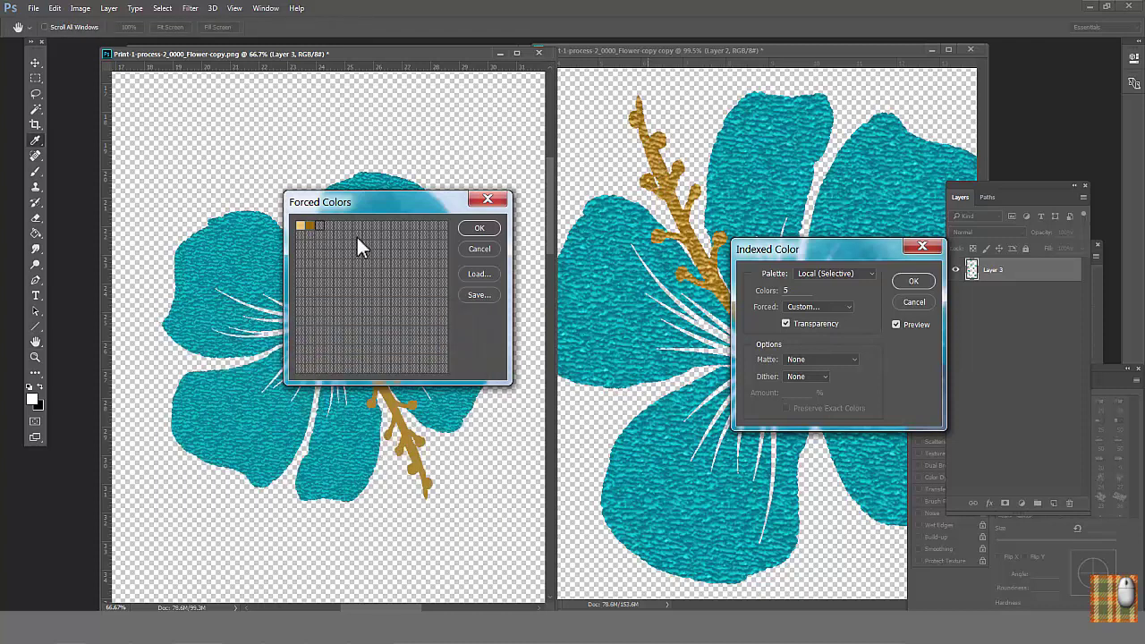
# - Add a petal teal and a darker teal, then confirm the four-colour forced palette
pyautogui.click(359, 243)
pyautogui.click(637, 251)
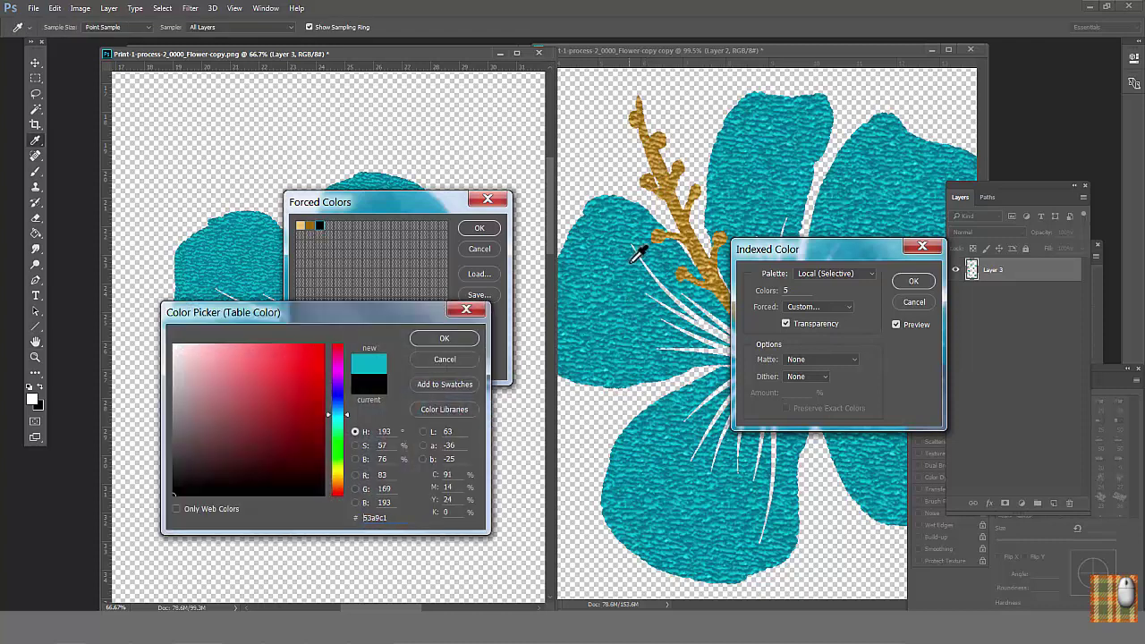
pyautogui.click(442, 337)
pyautogui.click(376, 245)
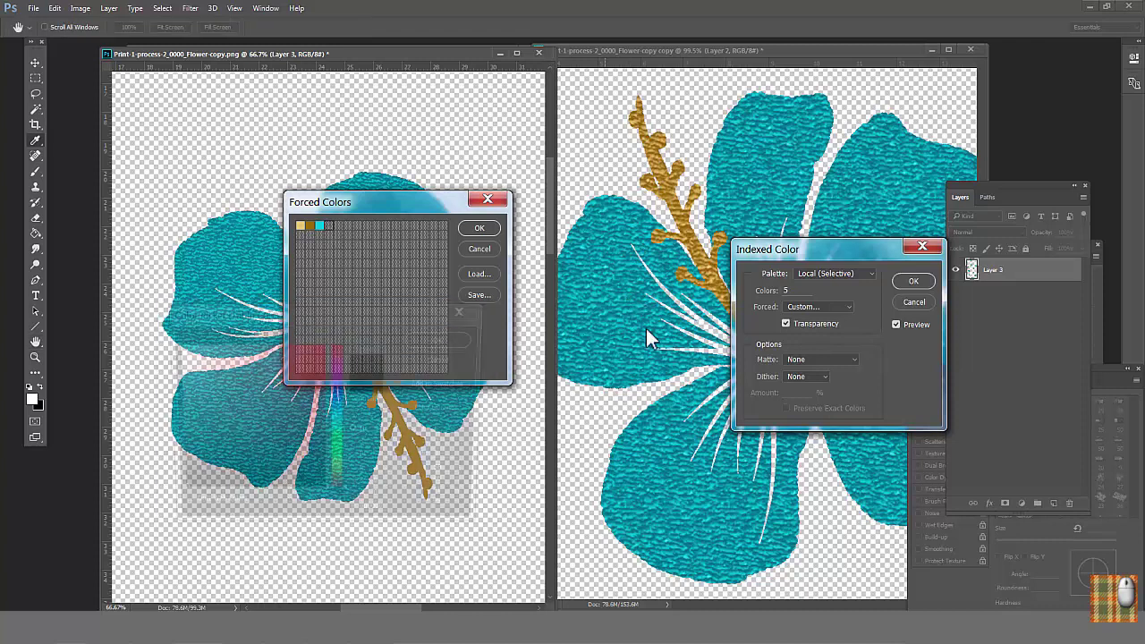
pyautogui.click(693, 438)
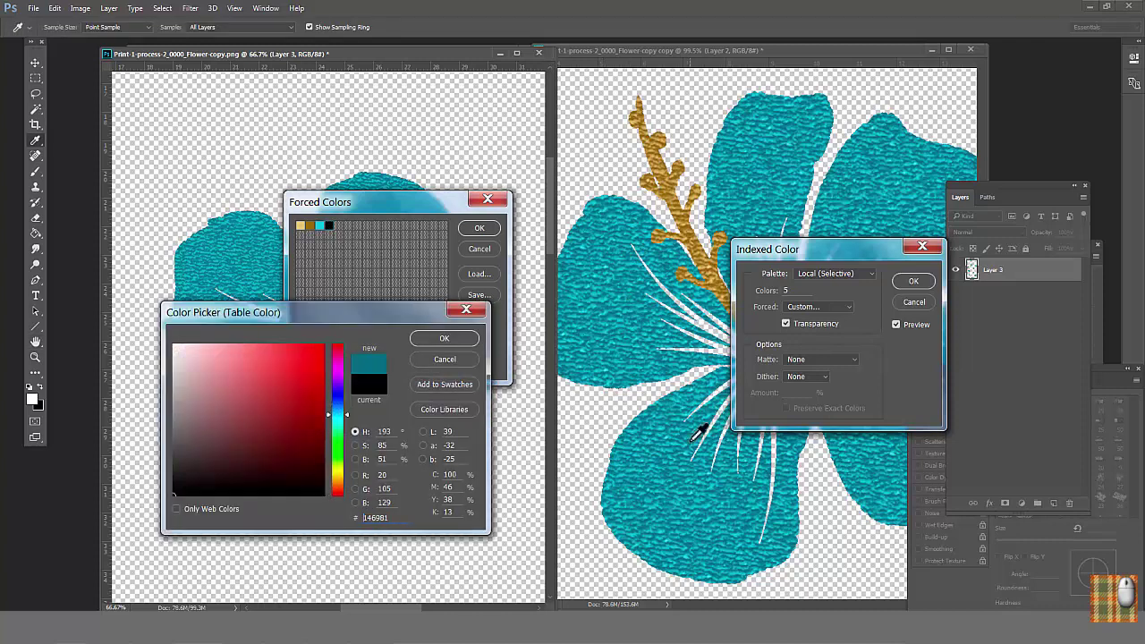
pyautogui.click(450, 338)
pyautogui.click(480, 229)
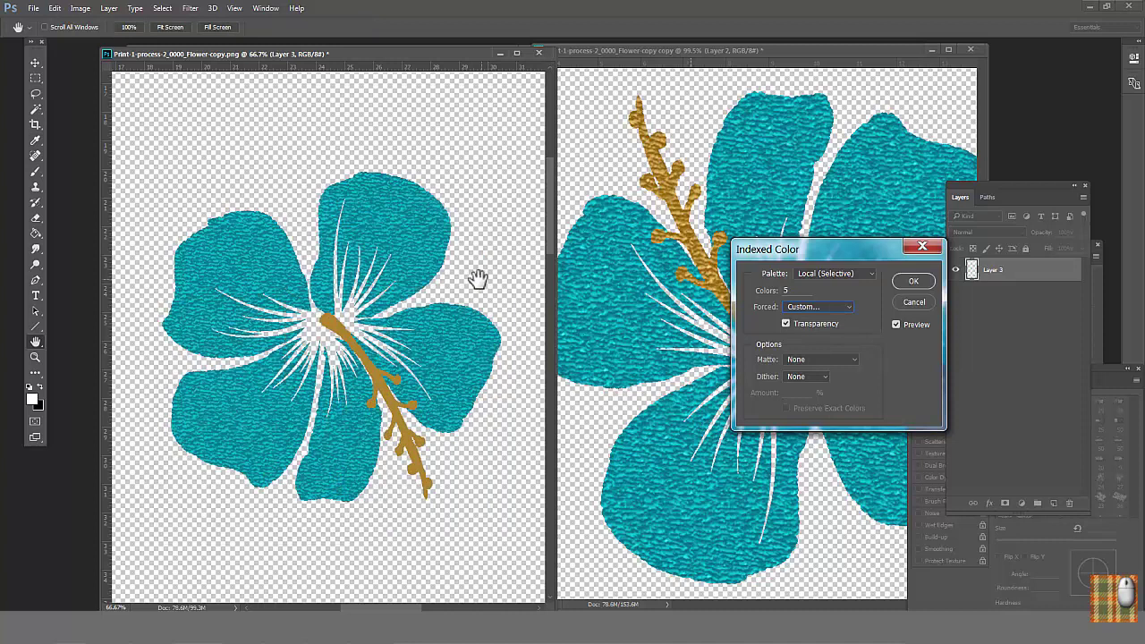
# - Apply the indexed conversion, zoom into the stamen to check it, then zoom back out
pyautogui.click(912, 281)
pyautogui.press('z')
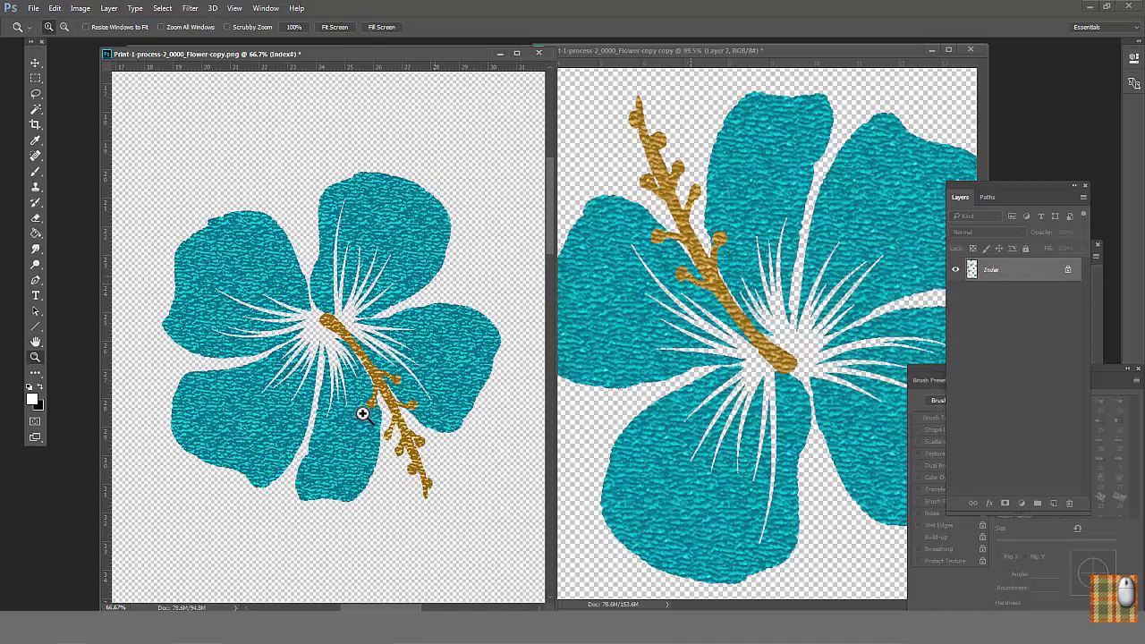
pyautogui.moveTo(365, 403); pyautogui.dragTo(407, 377)
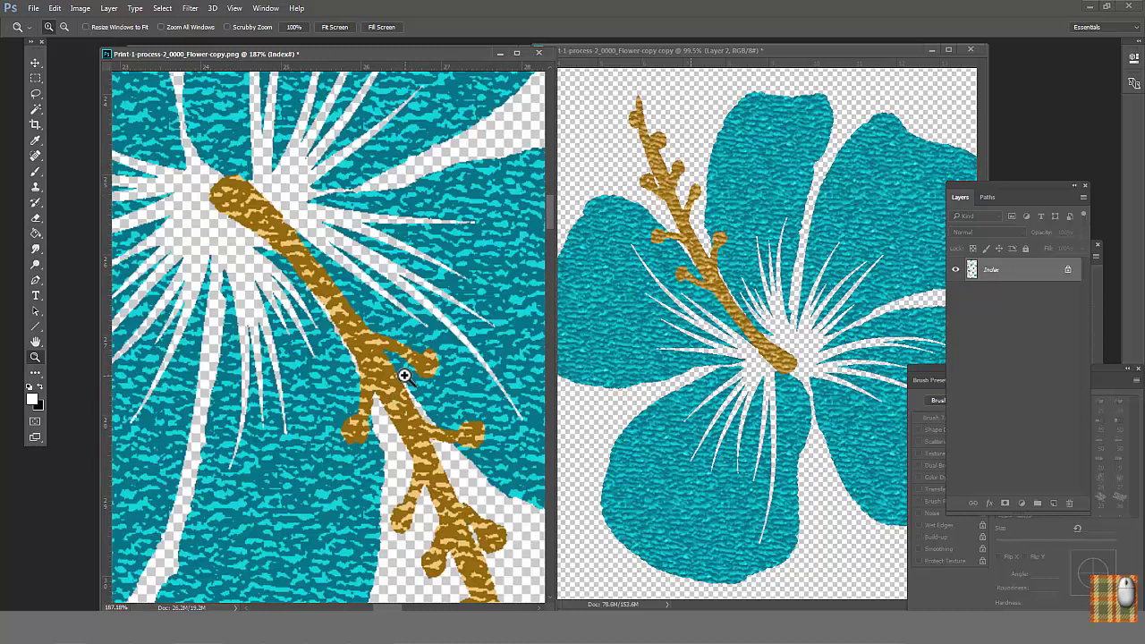
pyautogui.keyDown('alt'); pyautogui.click(326, 372); pyautogui.keyUp('alt')
pyautogui.keyDown('alt'); pyautogui.click(317, 367); pyautogui.keyUp('alt')
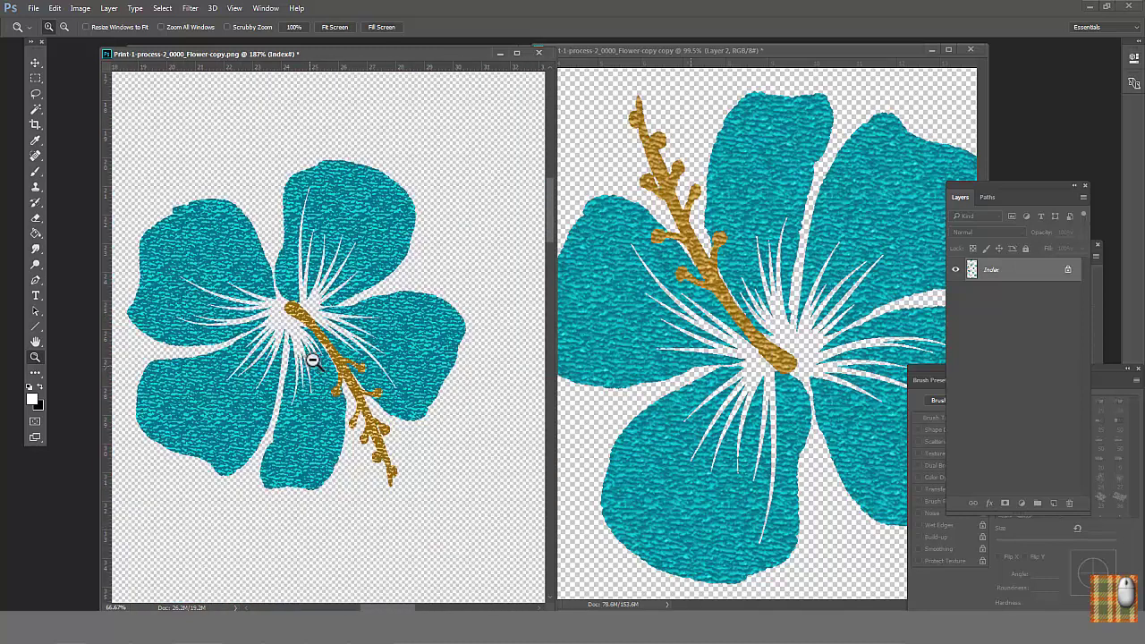
pyautogui.keyDown('alt'); pyautogui.click(309, 360); pyautogui.keyUp('alt')
pyautogui.keyDown('alt'); pyautogui.click(312, 353); pyautogui.keyUp('alt')
pyautogui.keyDown('alt'); pyautogui.click(319, 352); pyautogui.keyUp('alt')
pyautogui.keyDown('alt'); pyautogui.click(352, 357); pyautogui.keyUp('alt')
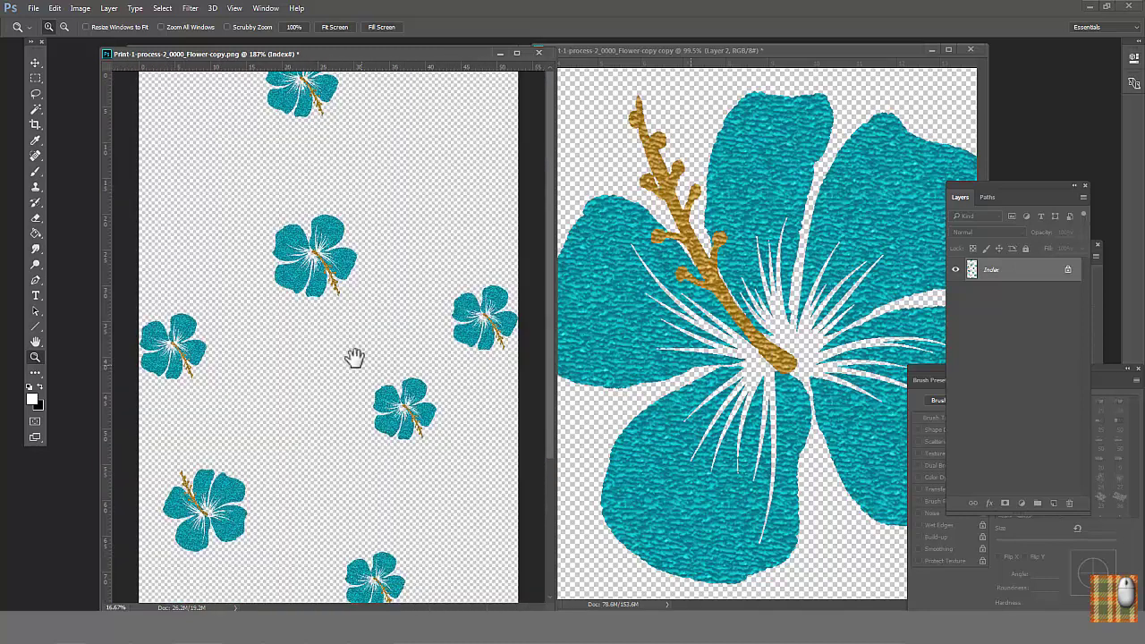
# - Move the flower repeat window right and bring the leaf print window forward
pyautogui.scroll(-1, 352, 394)
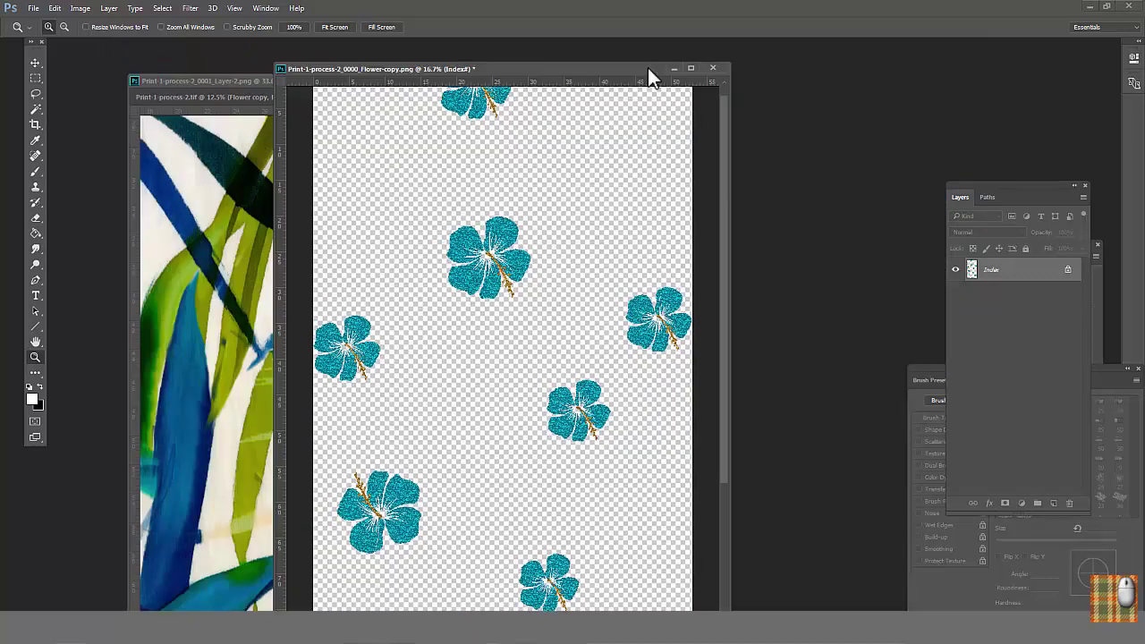
pyautogui.moveTo(647, 67); pyautogui.dragTo(769, 80)
pyautogui.moveTo(399, 79); pyautogui.dragTo(412, 53)
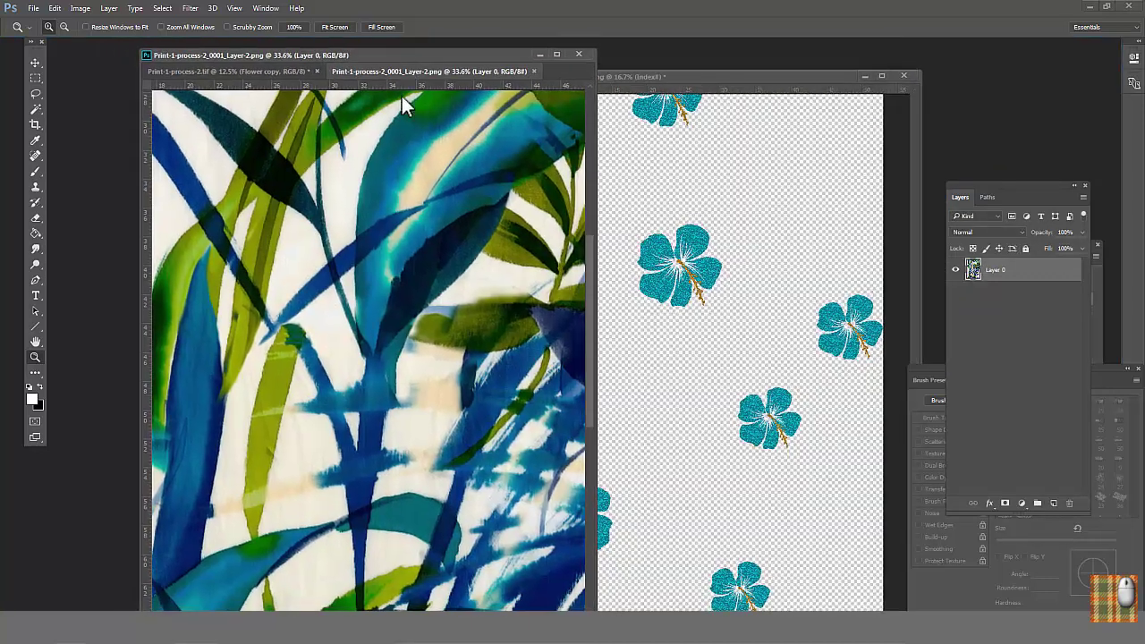
# - Zoom out on the leaf print and bring Print-repeat.jpg to the front
pyautogui.keyDown('alt'); pyautogui.click(385, 384); pyautogui.keyUp('alt')
pyautogui.keyDown('alt'); pyautogui.click(384, 396); pyautogui.keyUp('alt')
pyautogui.keyDown('alt'); pyautogui.click(382, 394); pyautogui.keyUp('alt')
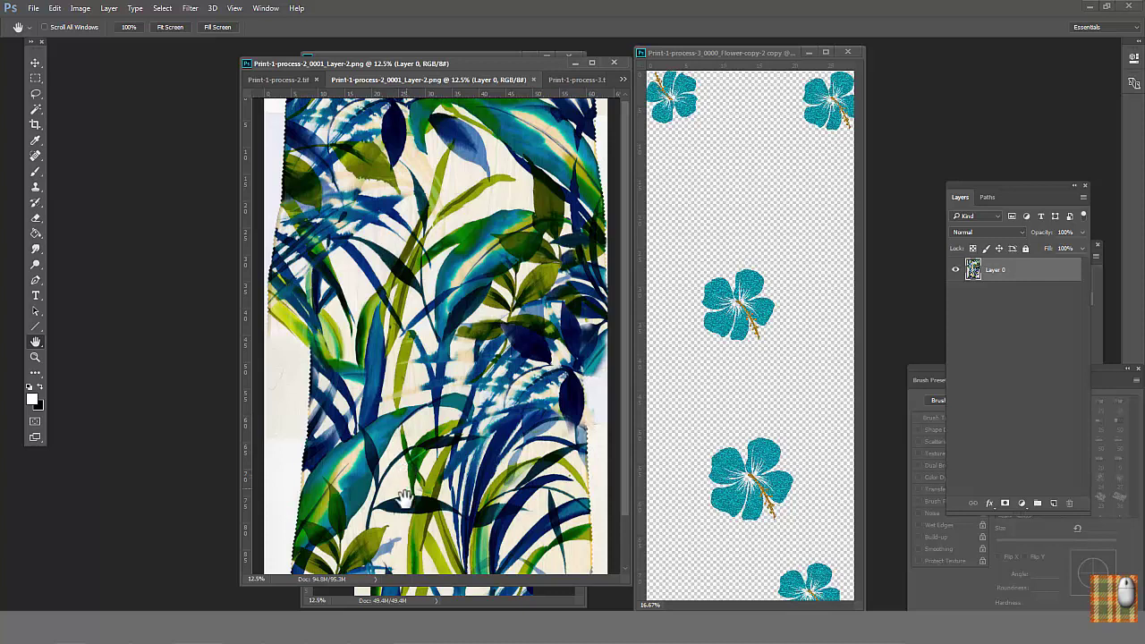
pyautogui.click(396, 600)
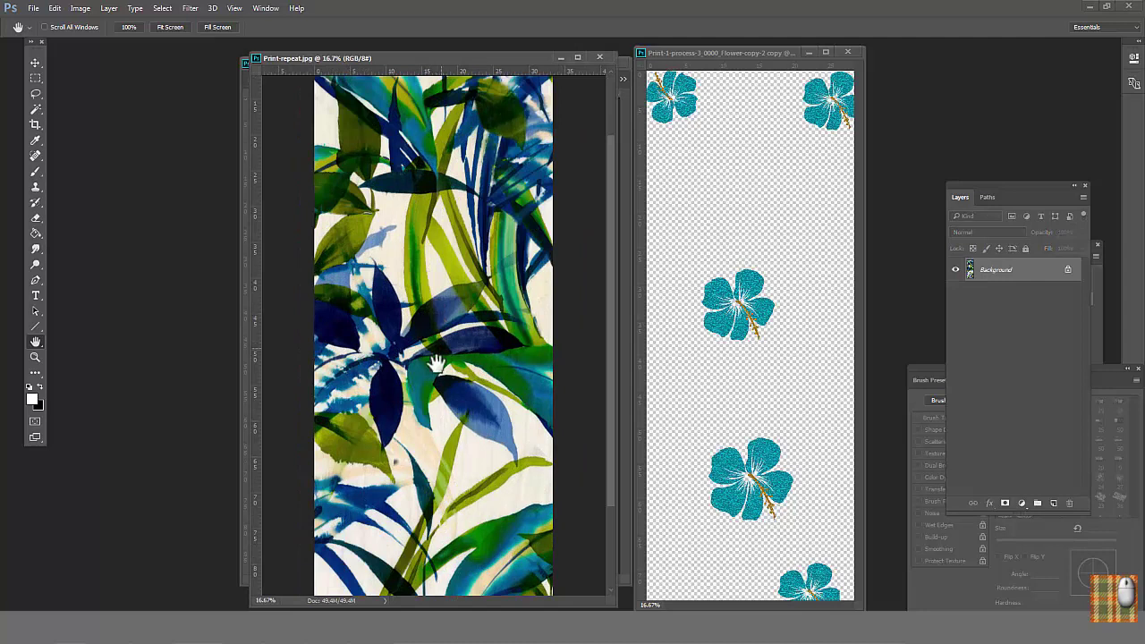
# - Convert the flower repeat to RGB and drag its layer into Print-repeat.jpg as Layer 1
pyautogui.hotkey('ctrl', 'Tab')
pyautogui.click(79, 9)
pyautogui.moveTo(90, 27)
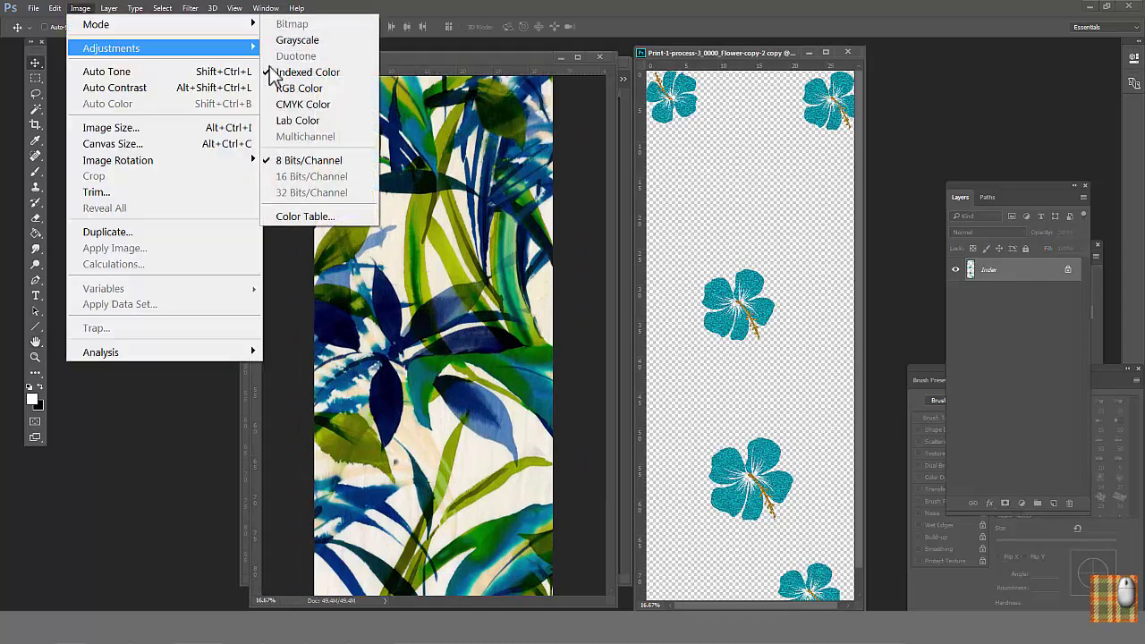
pyautogui.click(284, 85)
pyautogui.moveTo(965, 268); pyautogui.dragTo(471, 305)
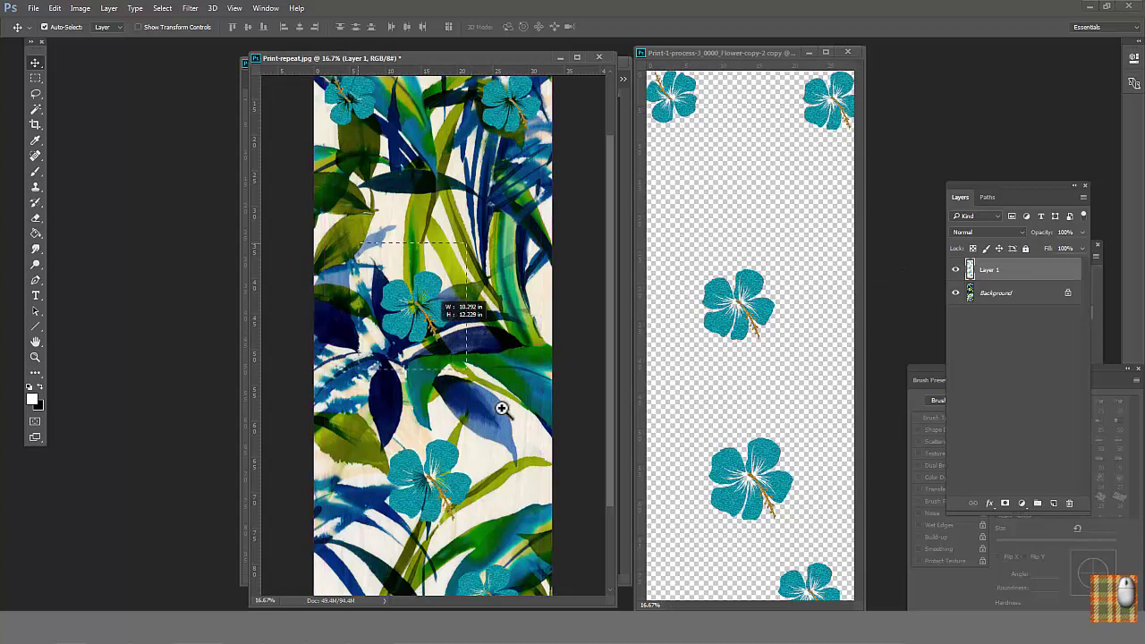
pyautogui.scroll(3, 448, 313)
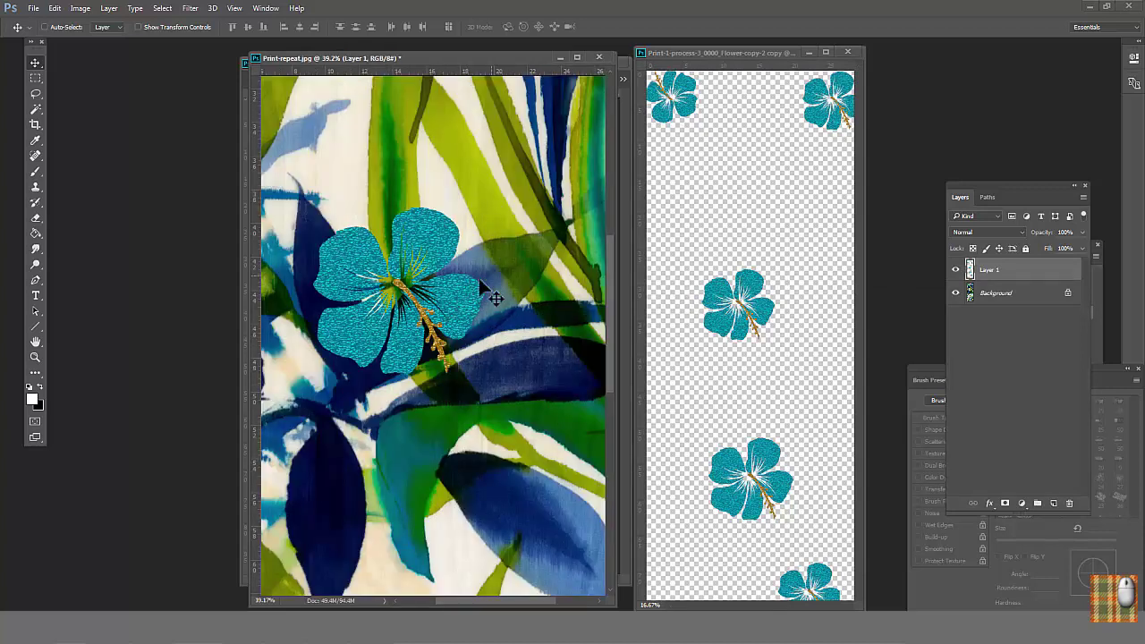